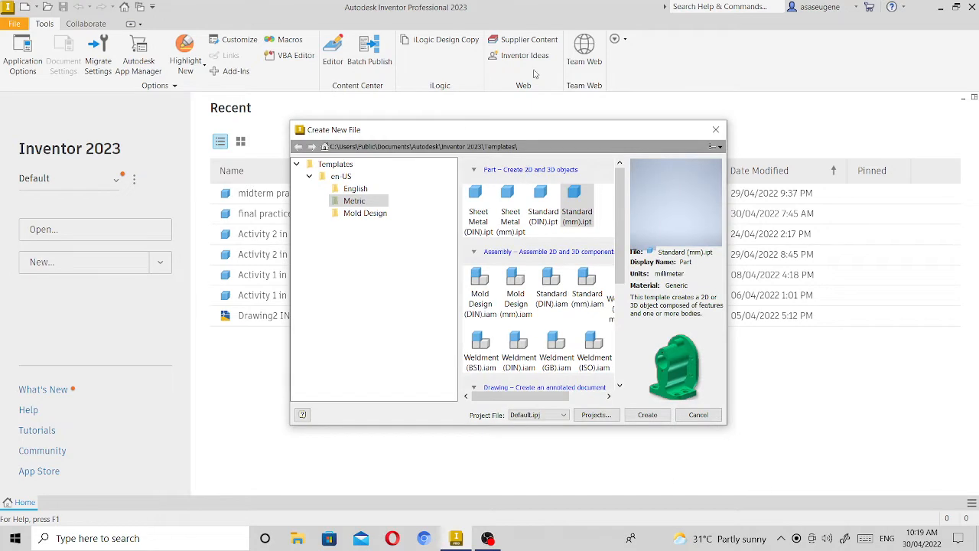
Create a new part from the metric Standard (mm).ipt template and start a 2D sketch on the XY plane.
left_click(580, 208)
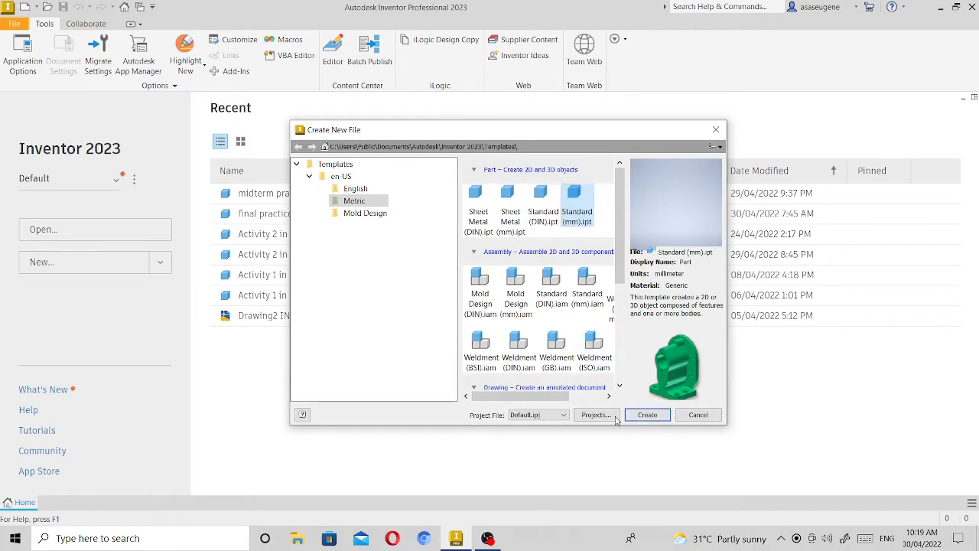
left_click(650, 417)
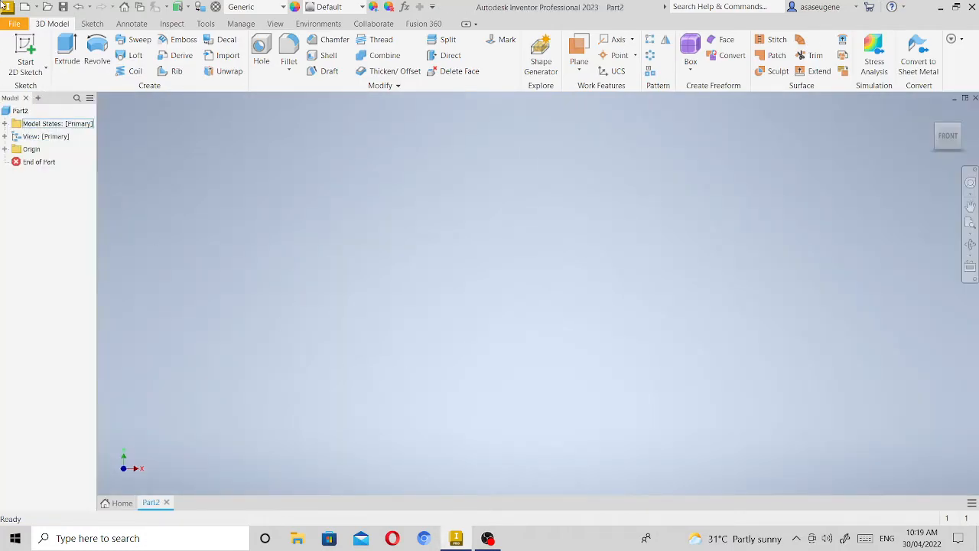
left_click(26, 47)
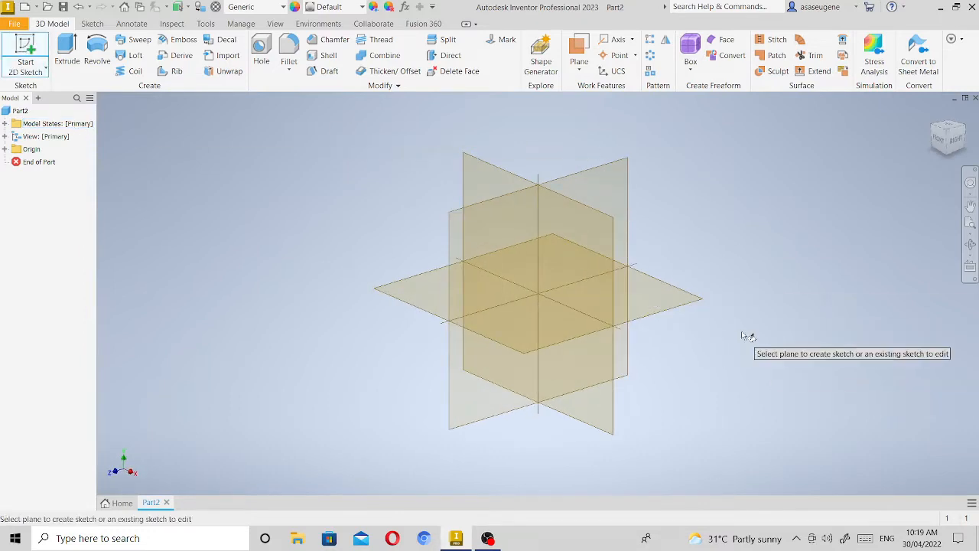
left_click(597, 272)
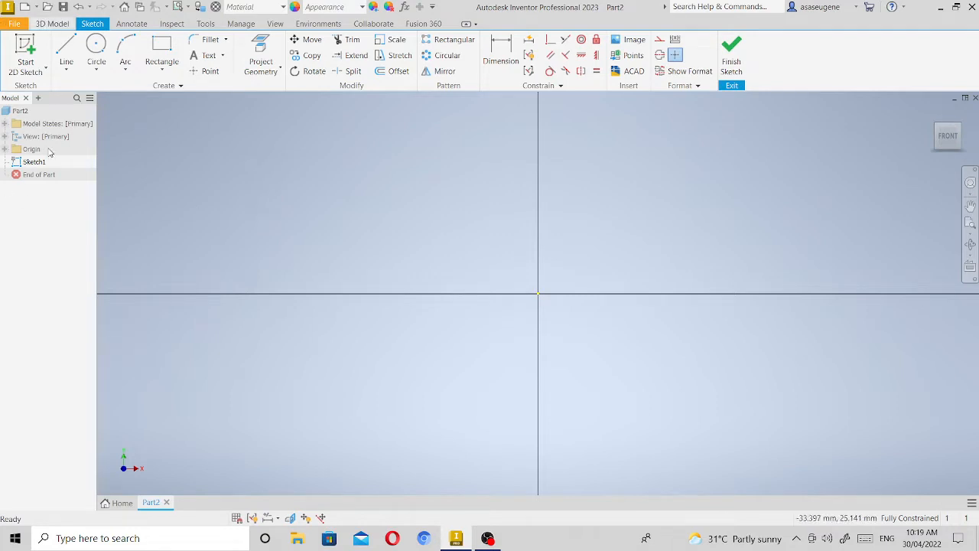
Sketch a 70 mm horizontal line from the origin and a connected 170 mm vertical line going up from its far end.
left_click(66, 49)
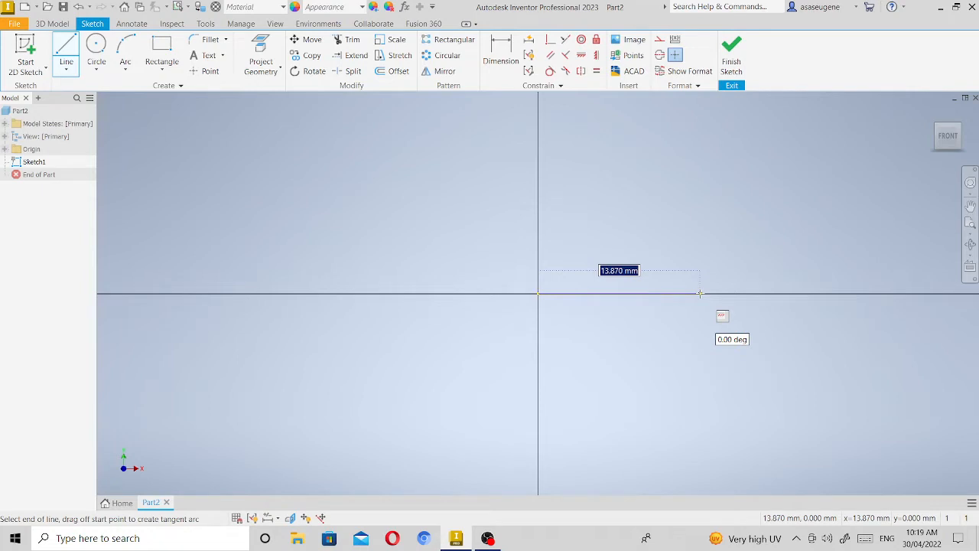
type("70")
key("Return")
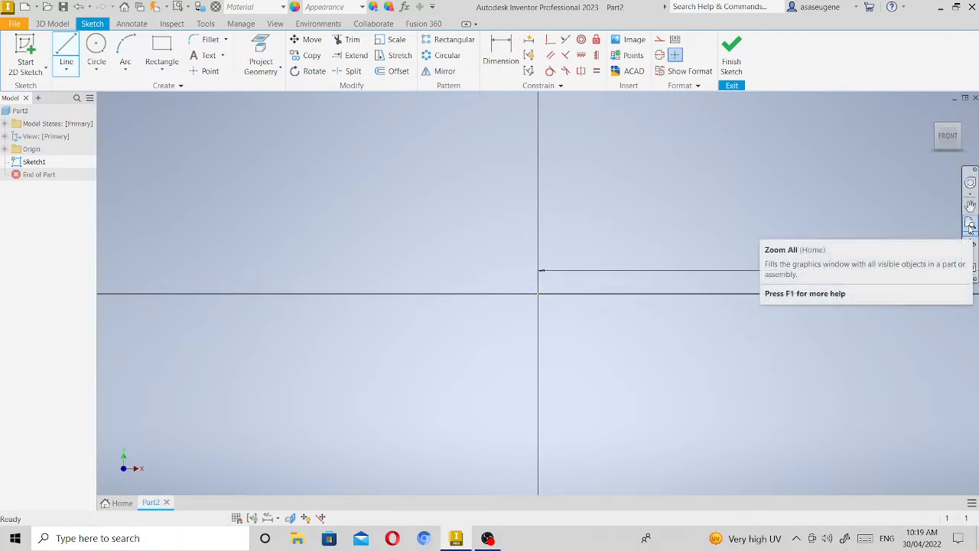
left_click(971, 226)
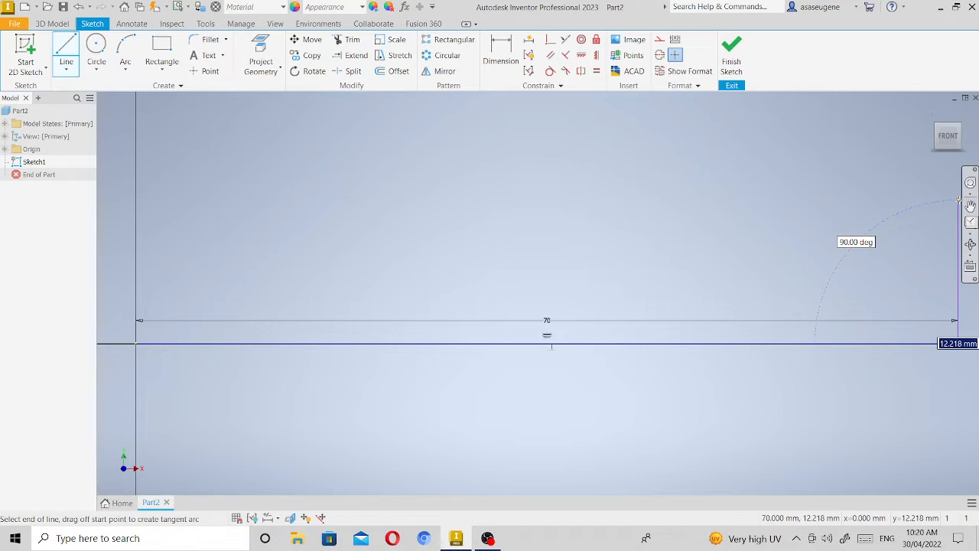
type("1")
key("Return")
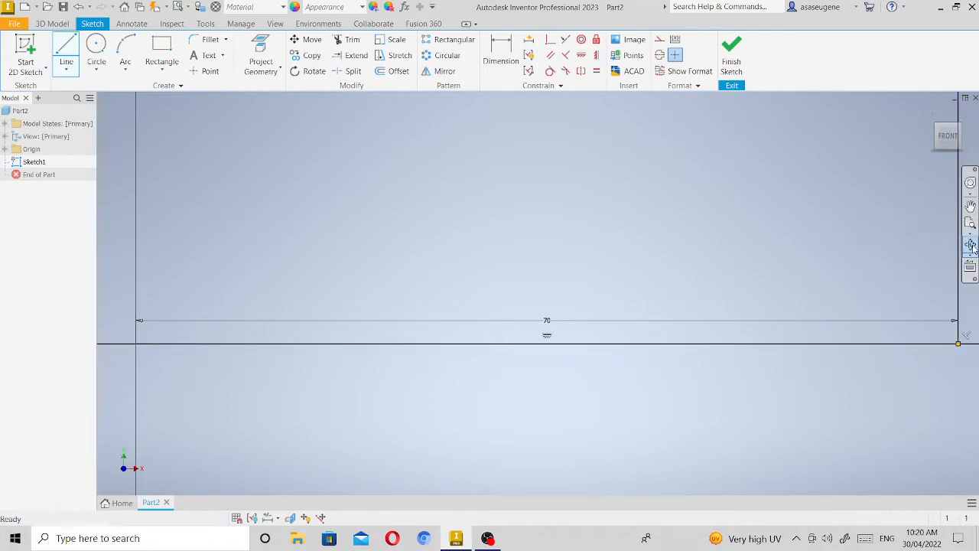
left_click(970, 222)
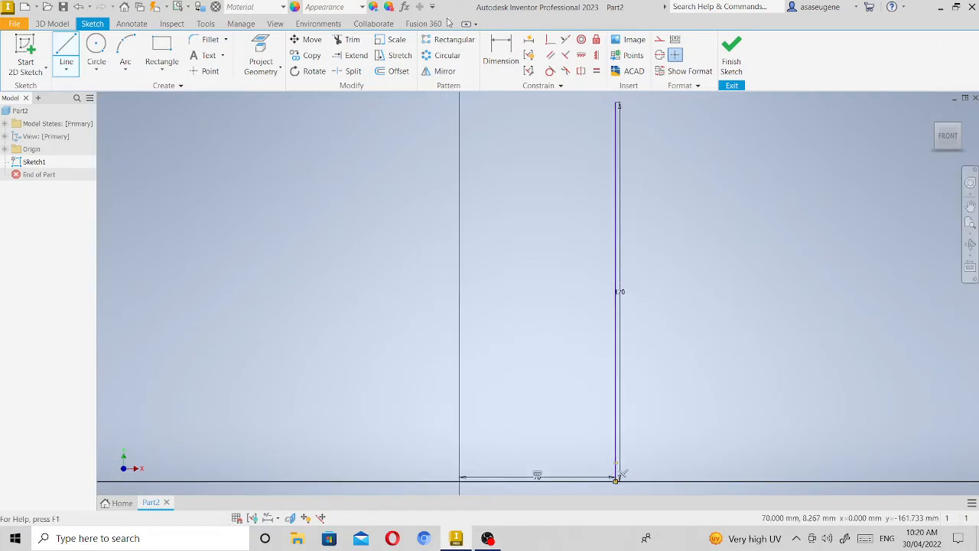
left_click(618, 105)
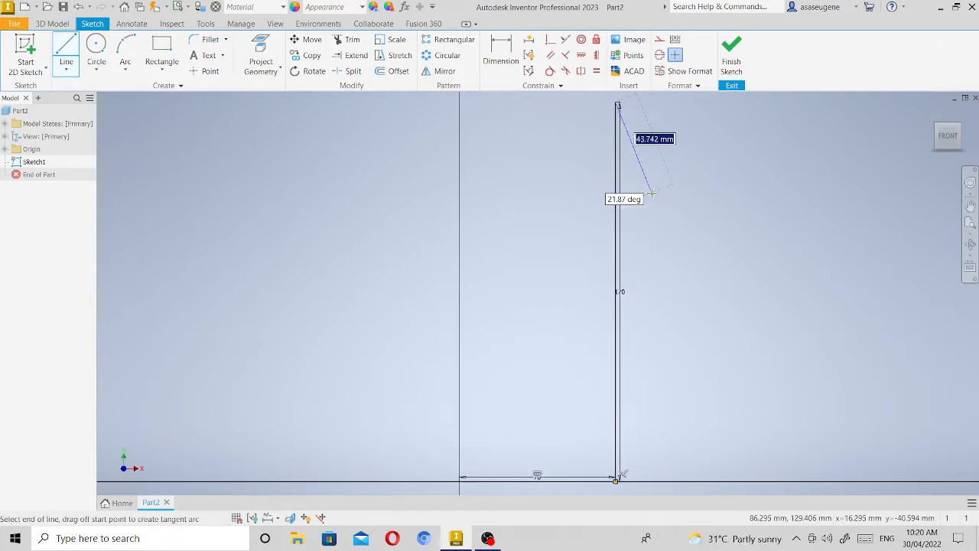
key("Escape")
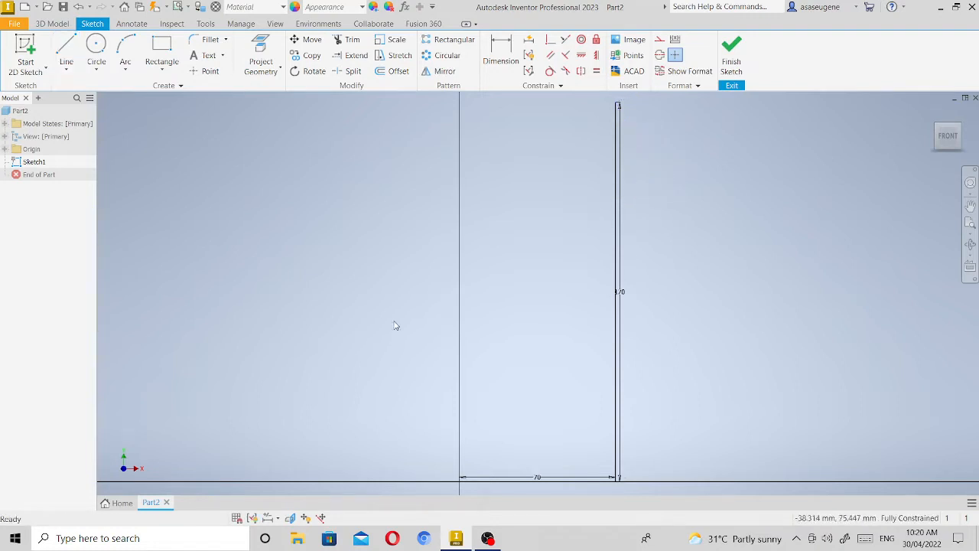
Fillet the corner between the vertical and horizontal lines with a 60 mm radius and finish the sketch.
left_click(205, 41)
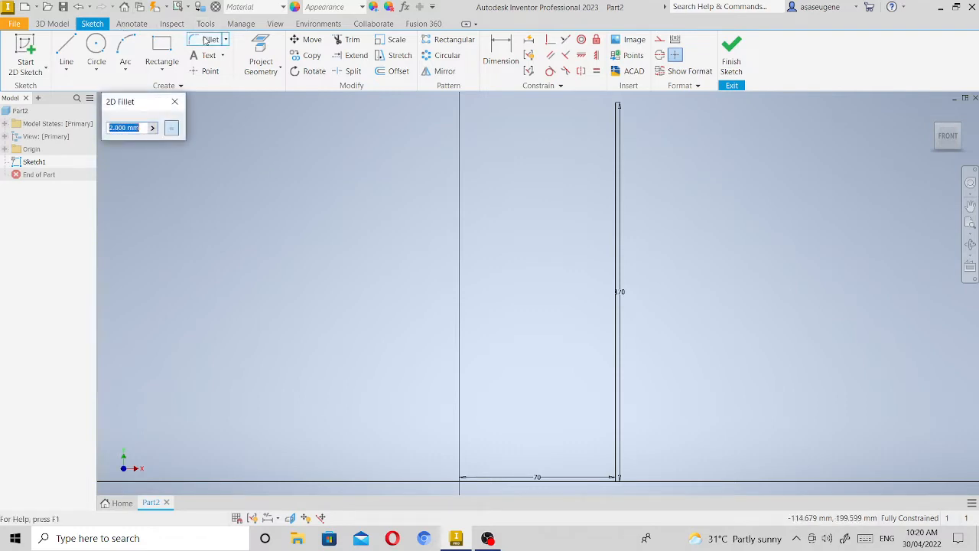
left_click(147, 130)
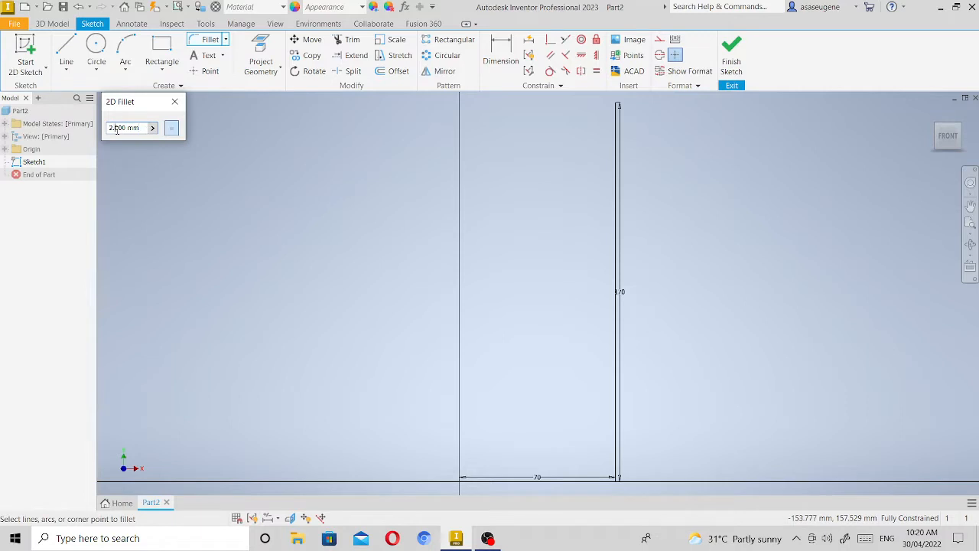
key("BackSpace")
key("BackSpace")
type("60.")
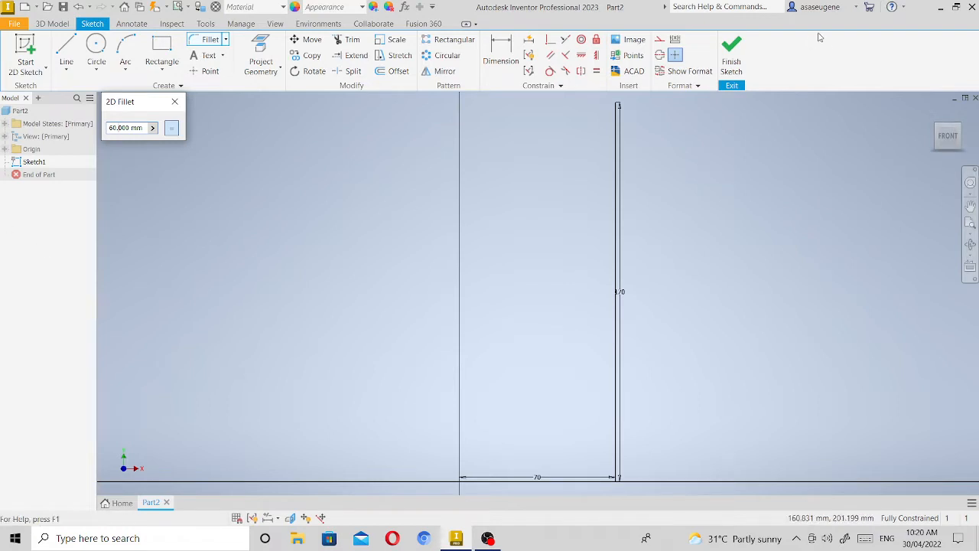
left_click(617, 231)
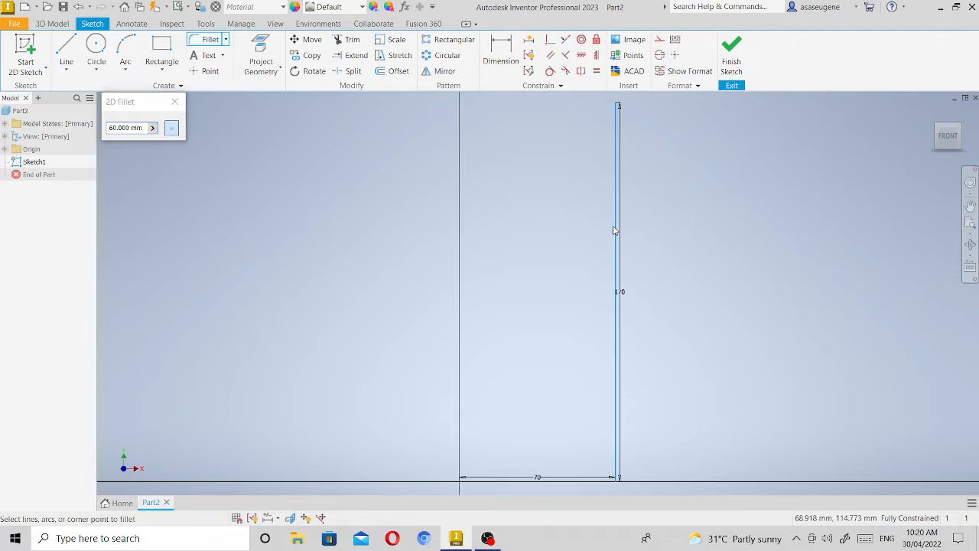
left_click(552, 482)
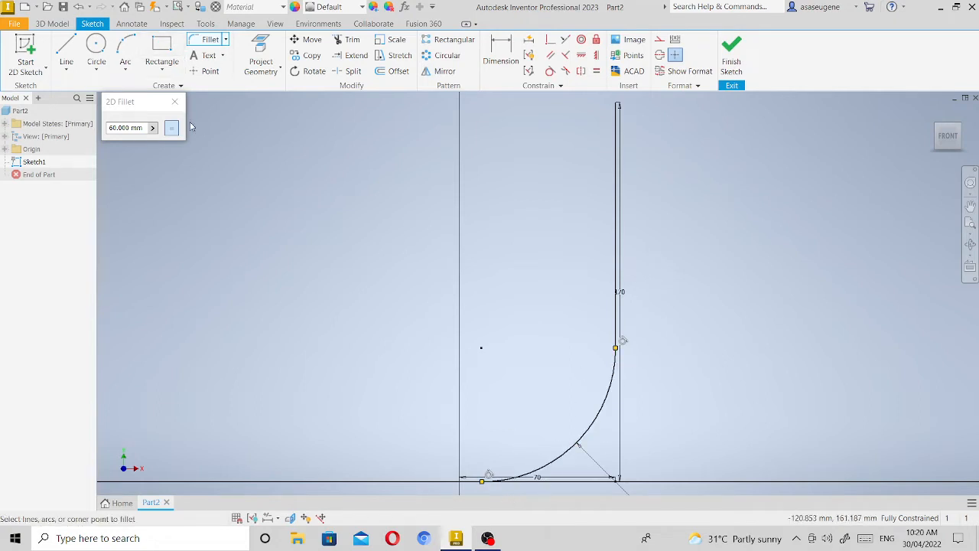
left_click(173, 104)
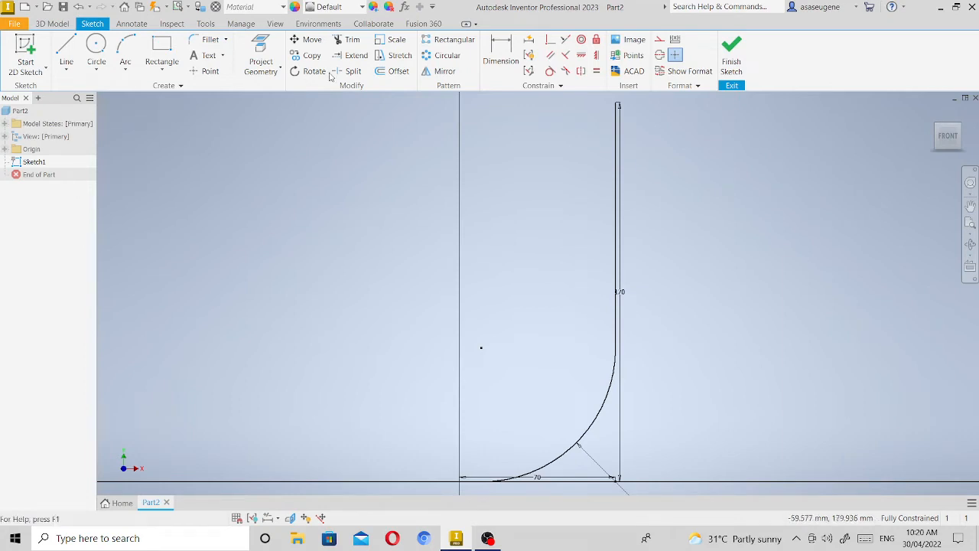
left_click(736, 55)
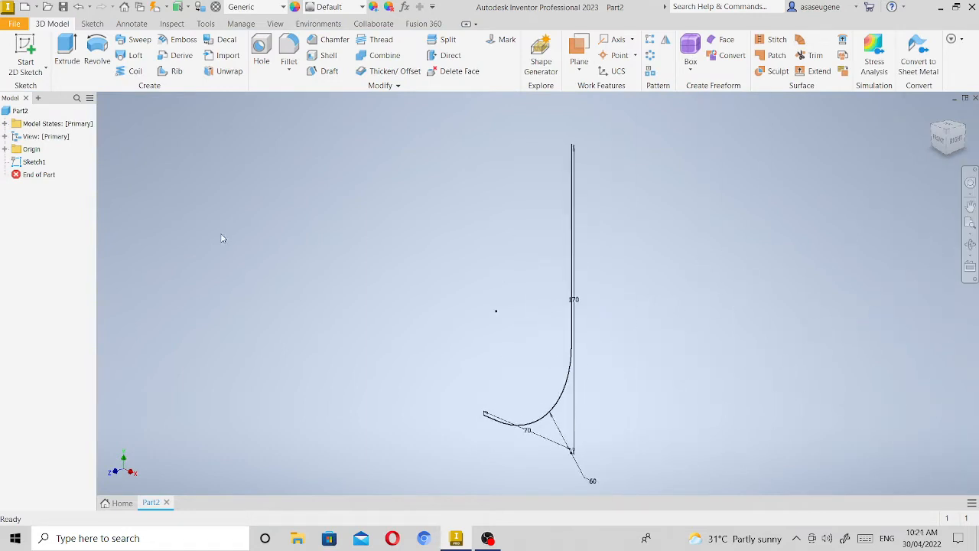
Start a new sketch on the origin's YZ plane.
left_click(5, 150)
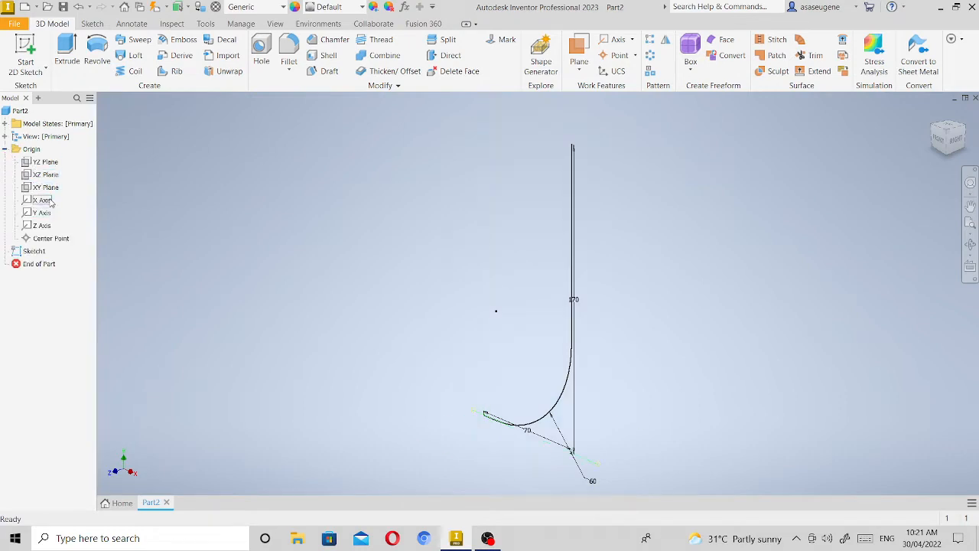
left_click(45, 162)
right_click(46, 163)
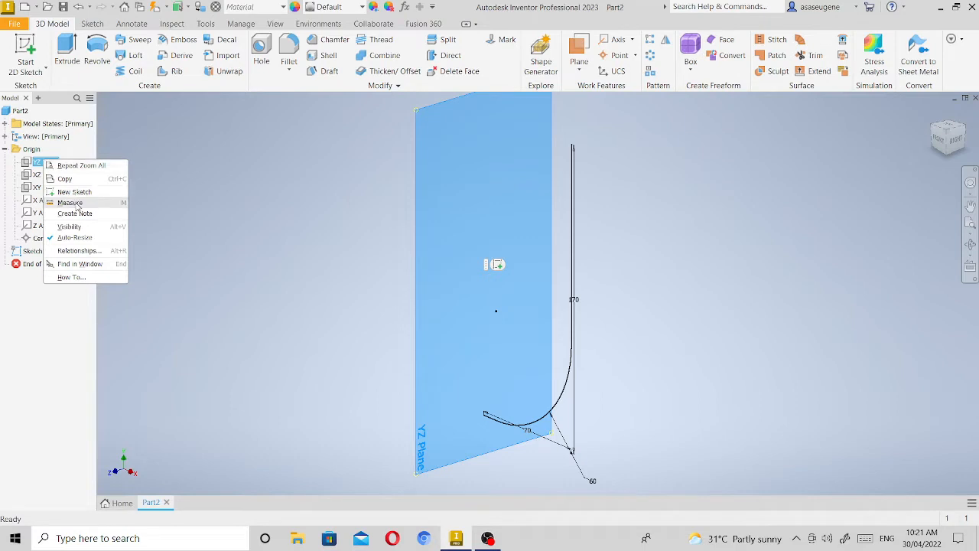
key("Escape")
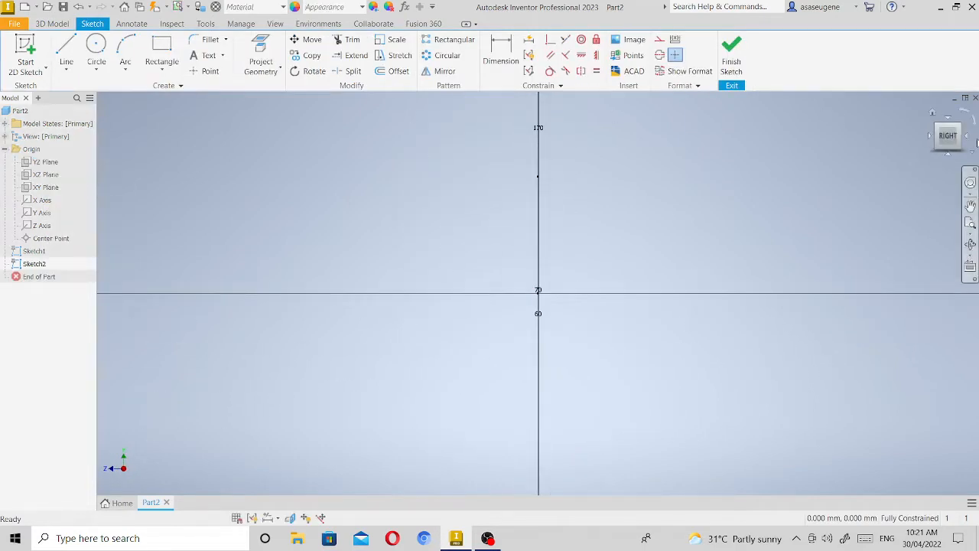
Sketch a 90 mm diameter circle centred on the origin, viewed from the left side, and finish the sketch.
left_click(973, 141)
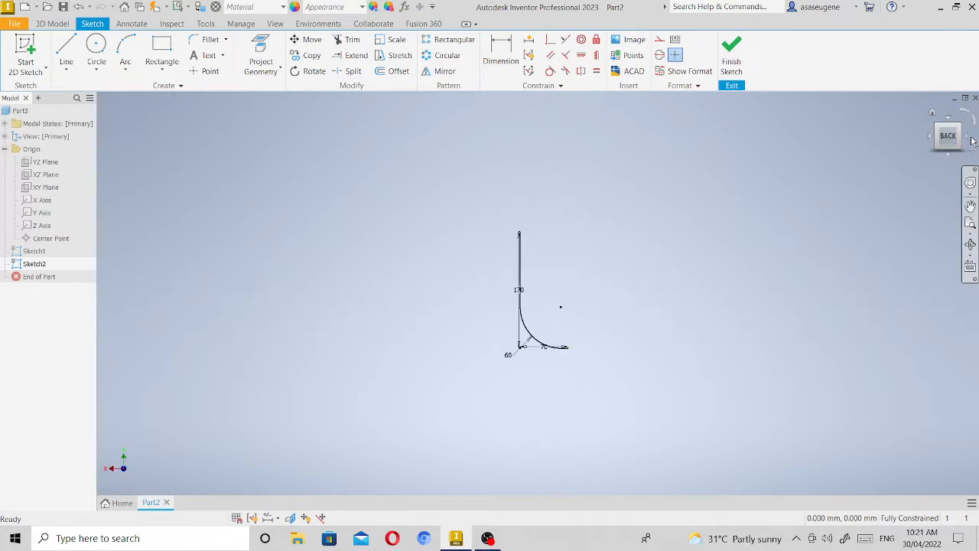
left_click(973, 142)
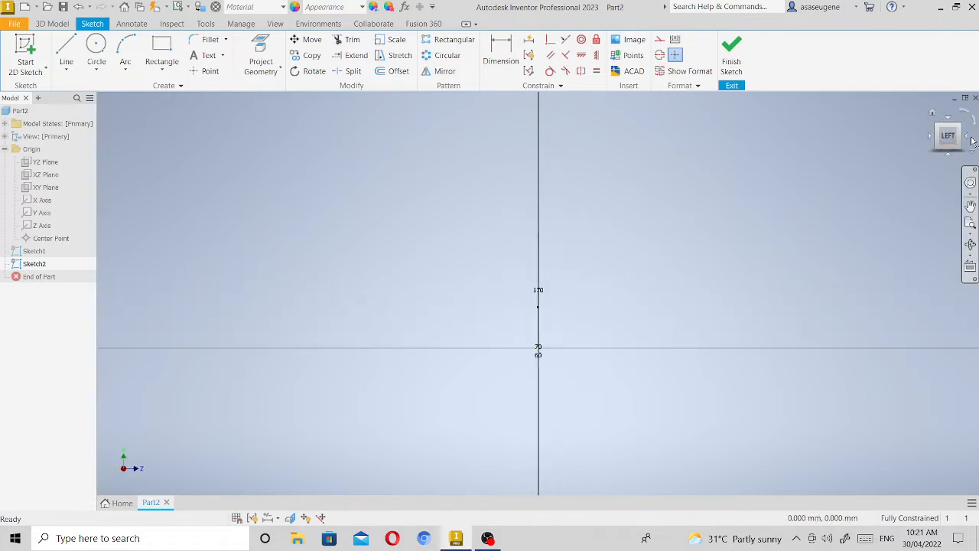
left_click(971, 226)
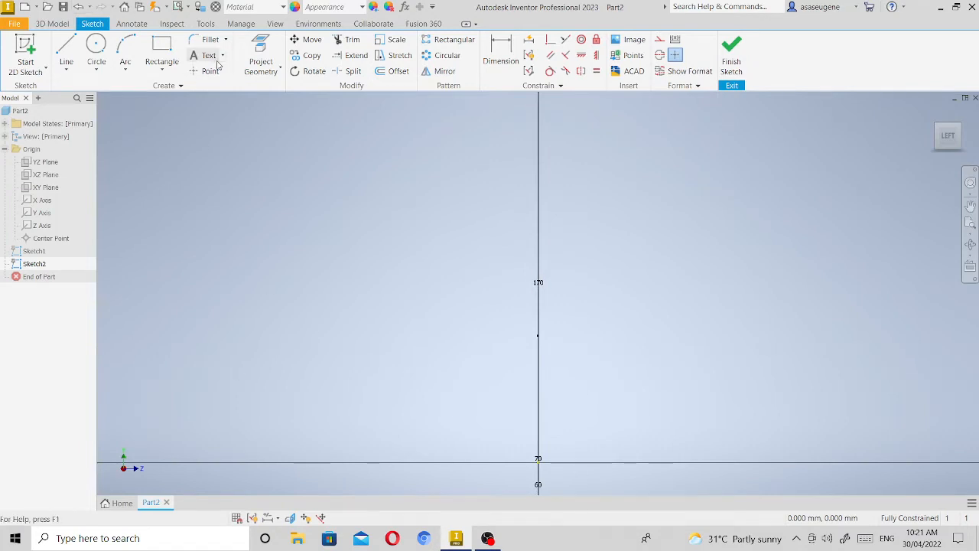
left_click(95, 47)
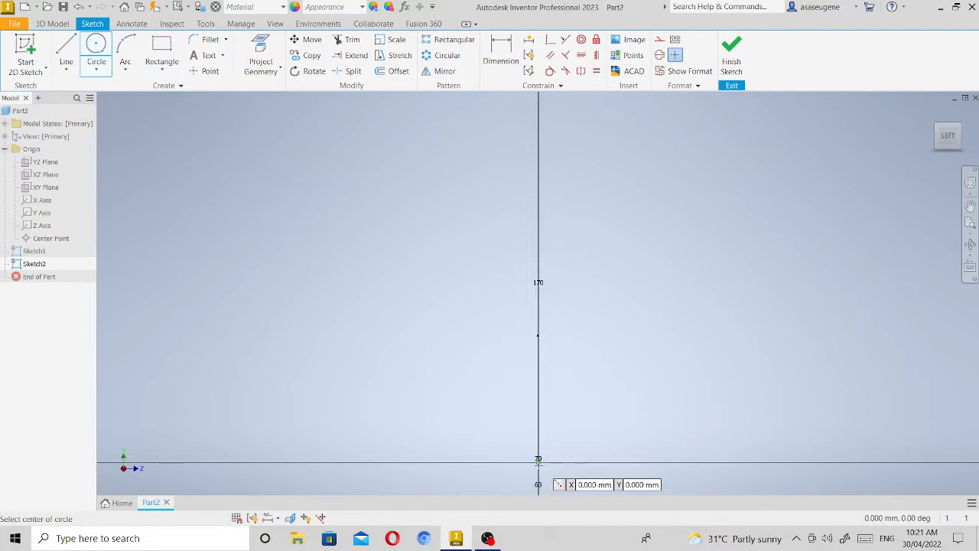
left_click(538, 461)
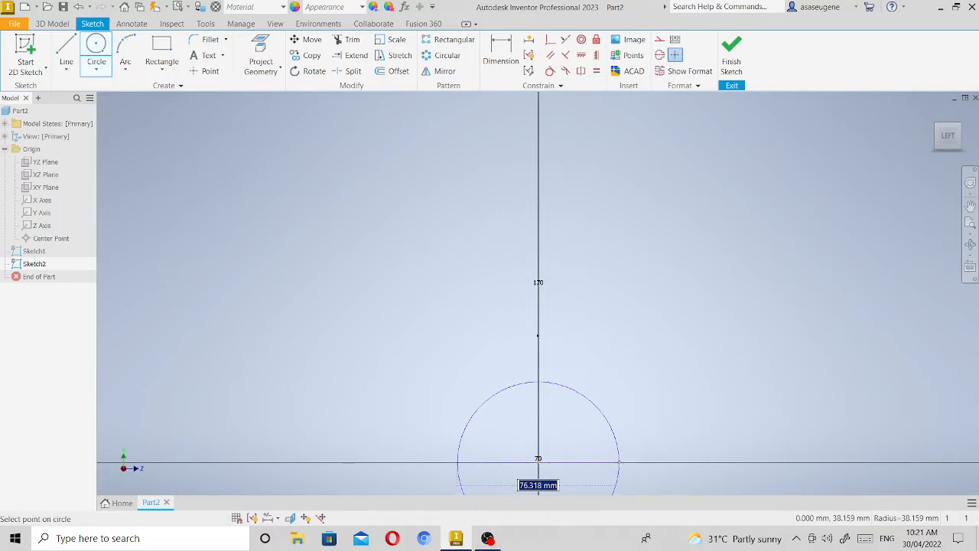
type("90")
key("Return")
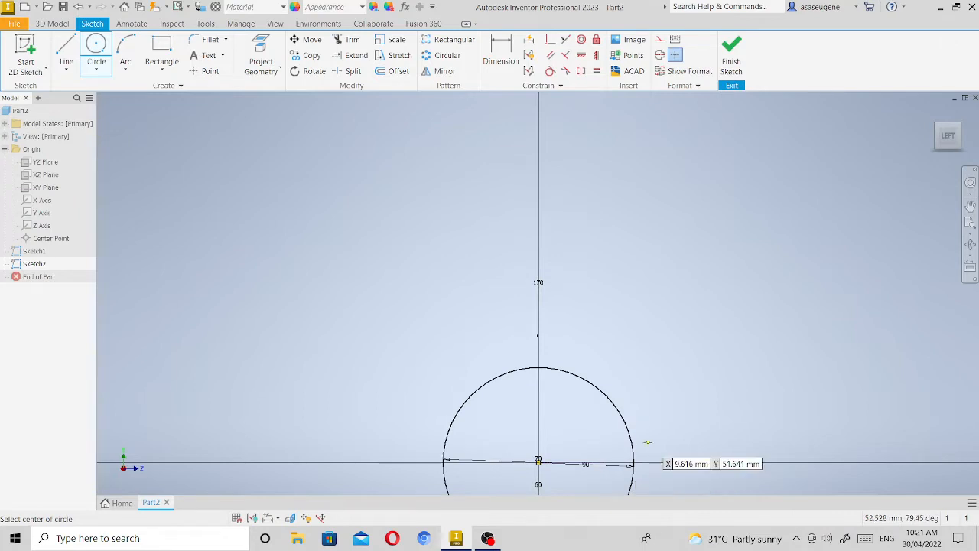
key("Escape")
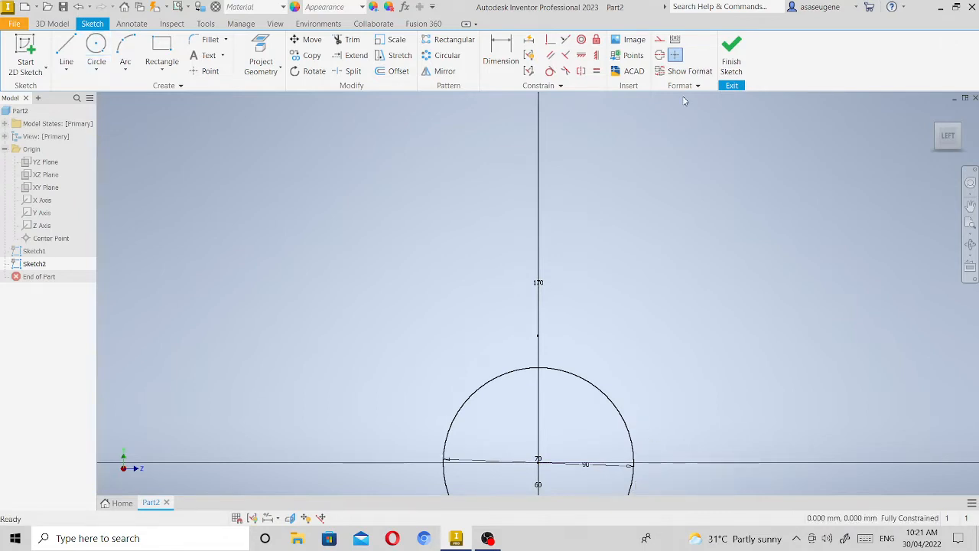
left_click(727, 63)
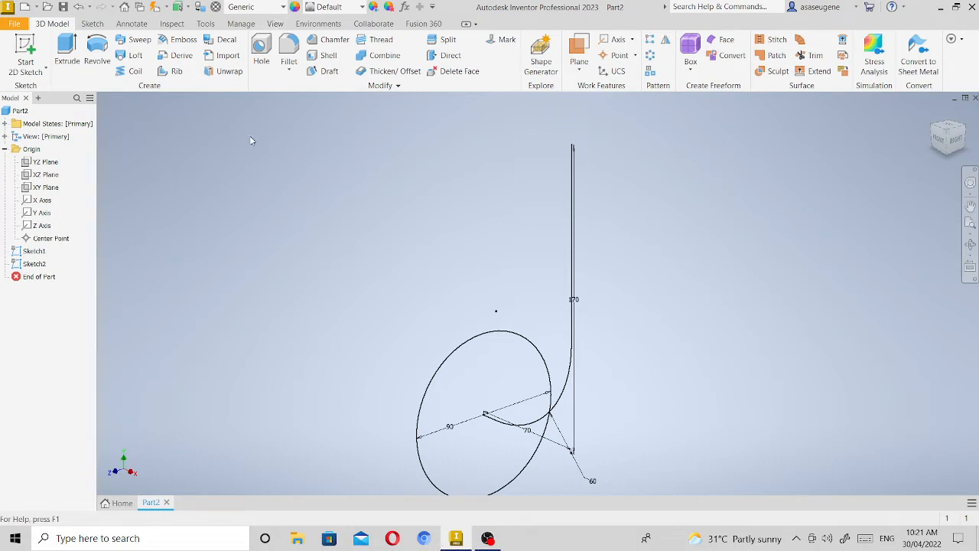
Sweep the 90 mm circle along the filleted path to make a solid elbow.
left_click(140, 44)
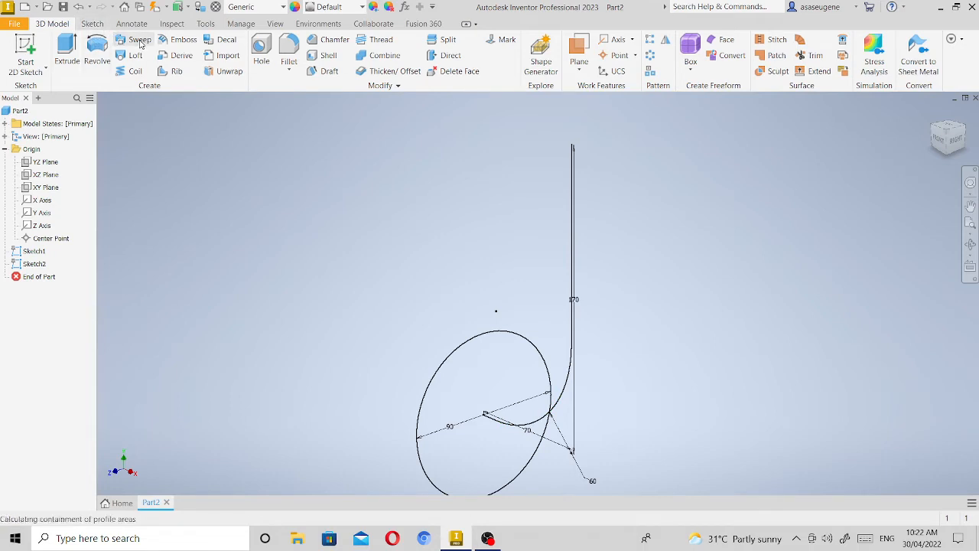
left_click(572, 232)
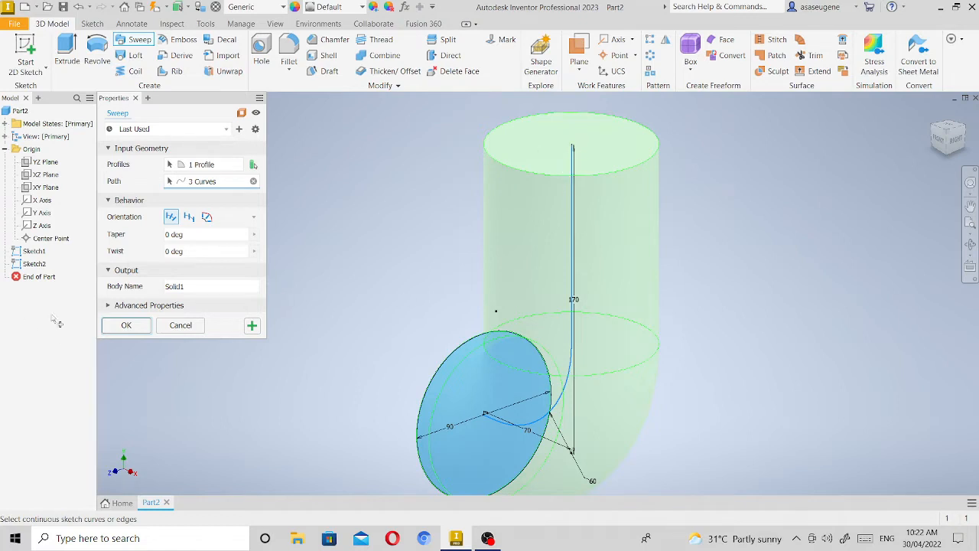
left_click(126, 325)
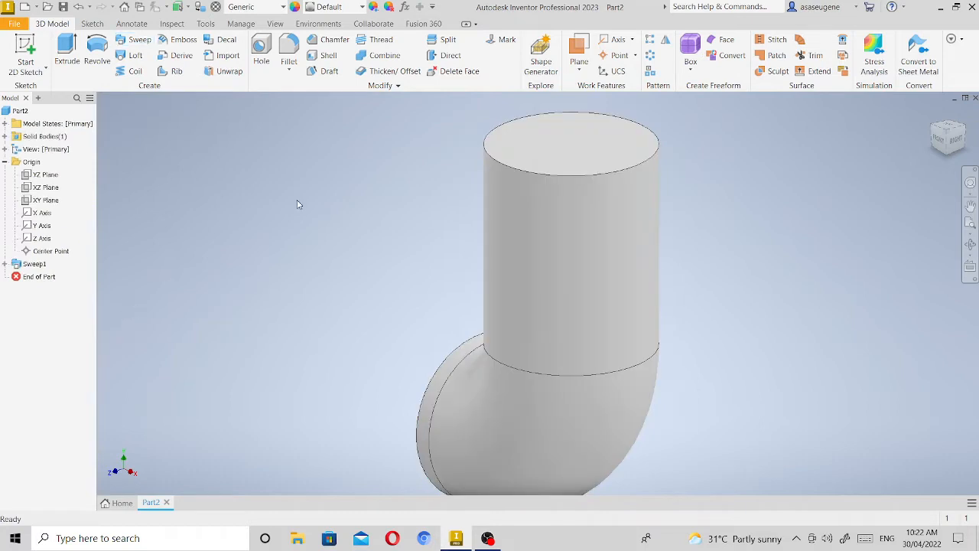
Start a Shell on the solid elbow and select both circular end faces for removal.
left_click(334, 57)
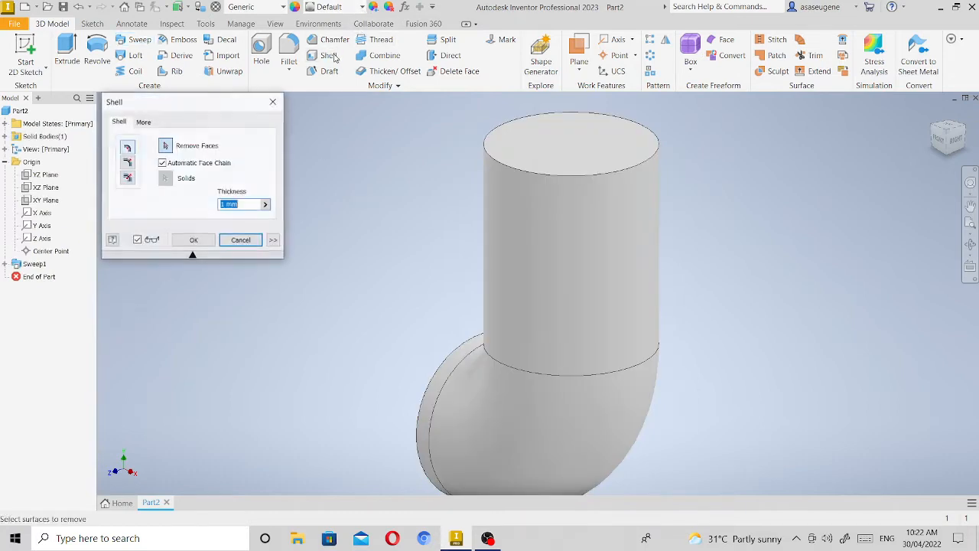
left_click(590, 137)
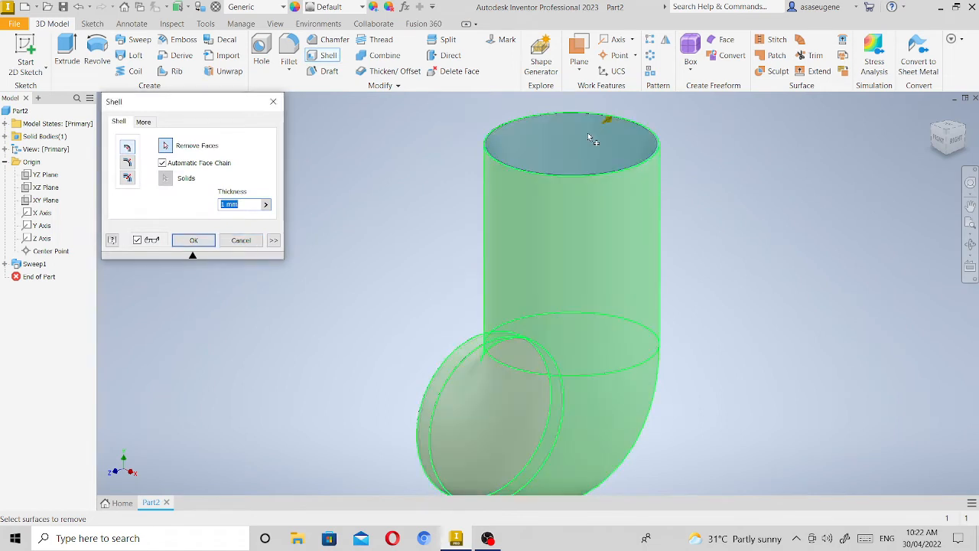
left_click(943, 129)
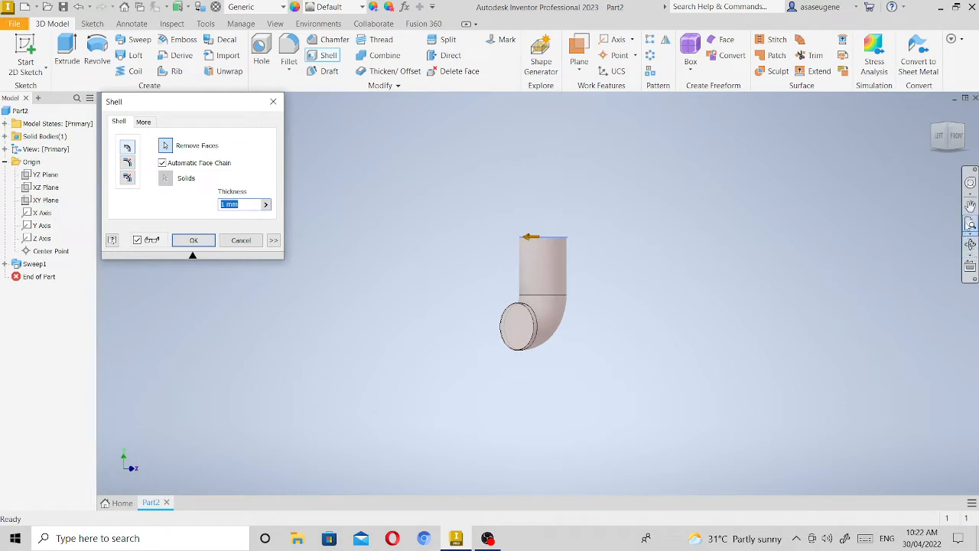
left_click(970, 224)
left_click(462, 375)
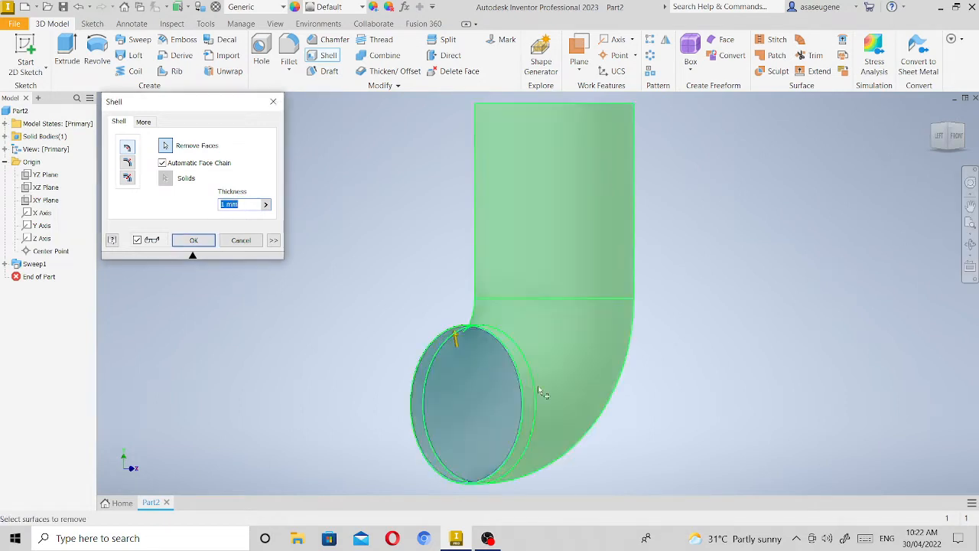
left_click(947, 127)
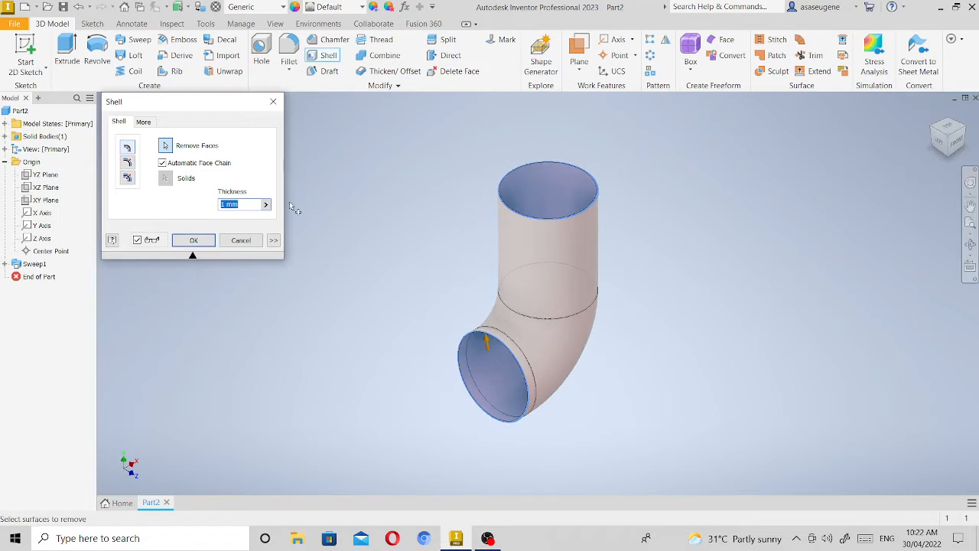
Set the shell thickness to 7.5 mm and apply the shell to the elbow.
left_click(223, 204)
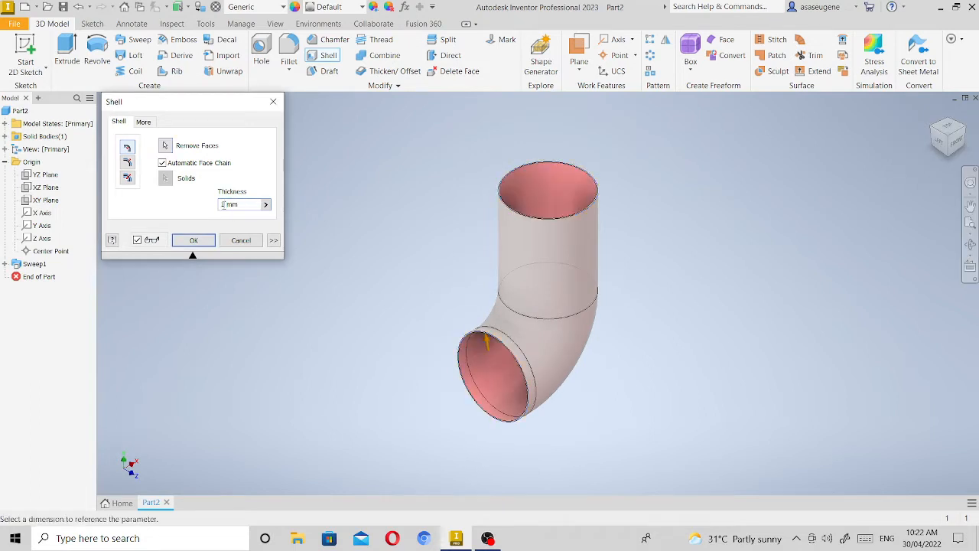
key("Delete")
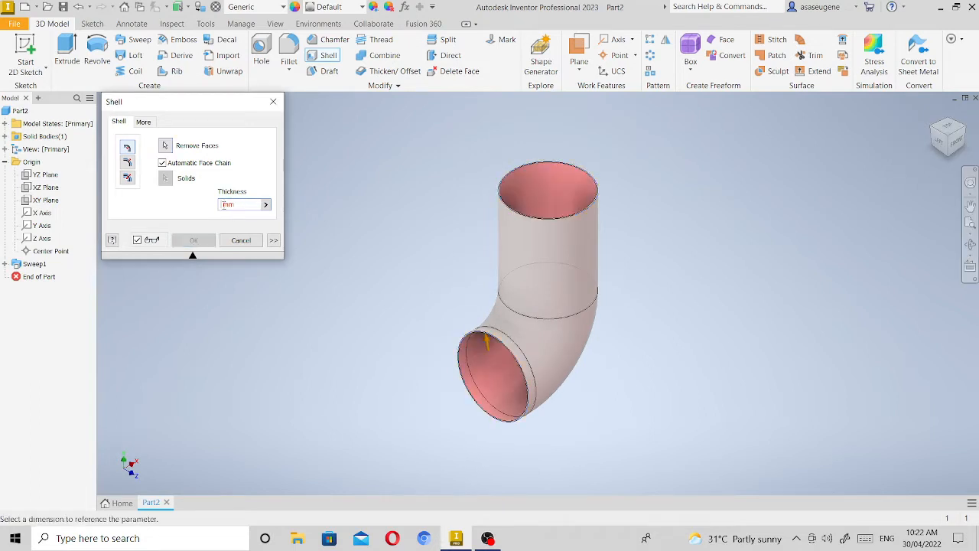
type("7.")
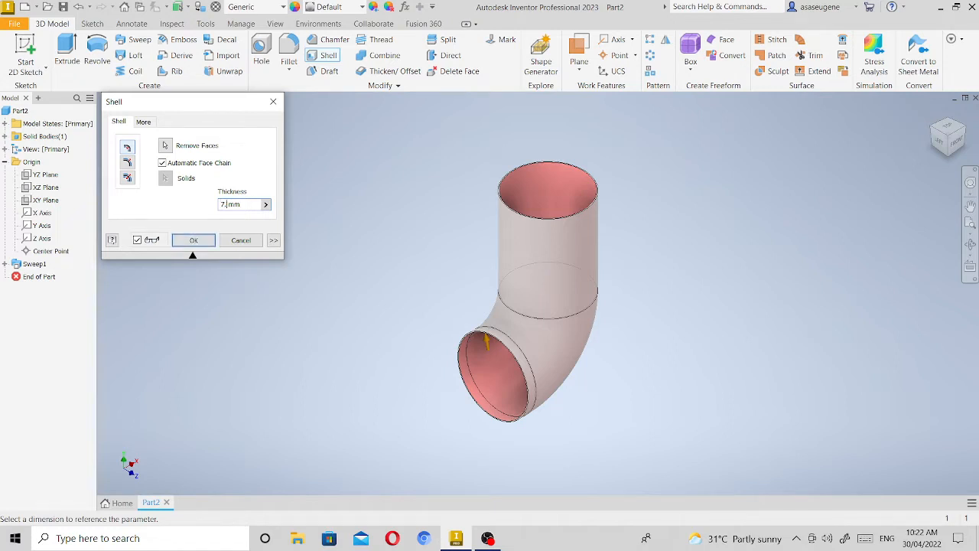
type("5")
key("Tab")
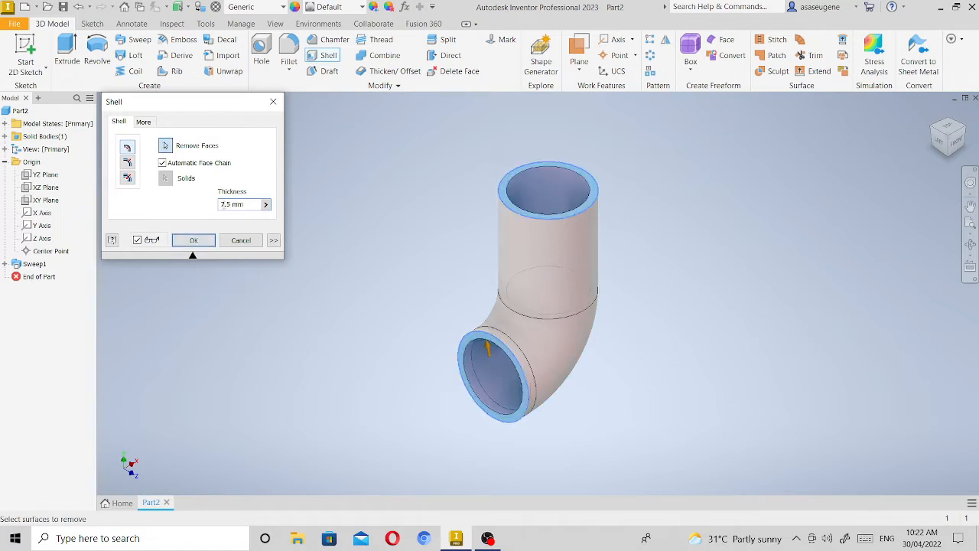
left_click(205, 242)
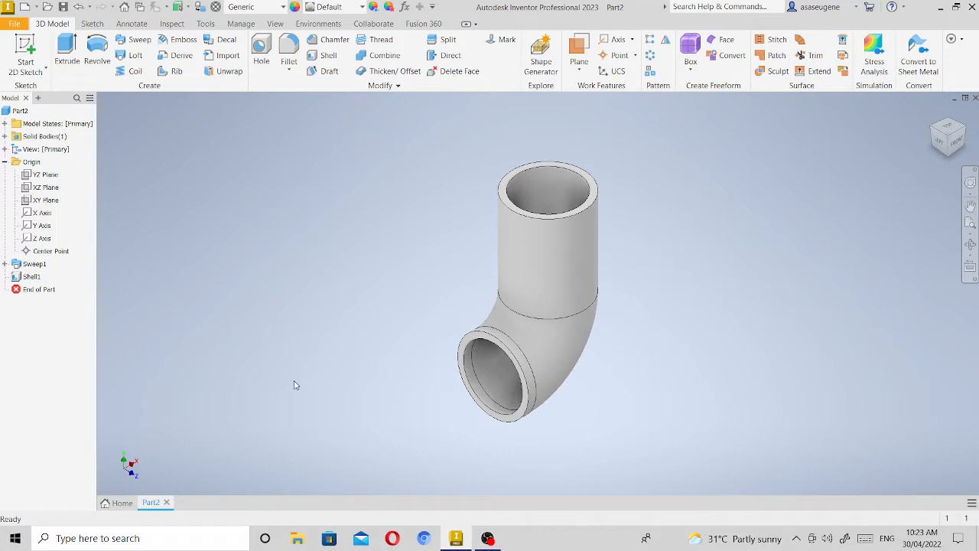
Start a new sketch on the ring-shaped end face of the elbow's short horizontal leg.
scroll(502, 392, "up", 5)
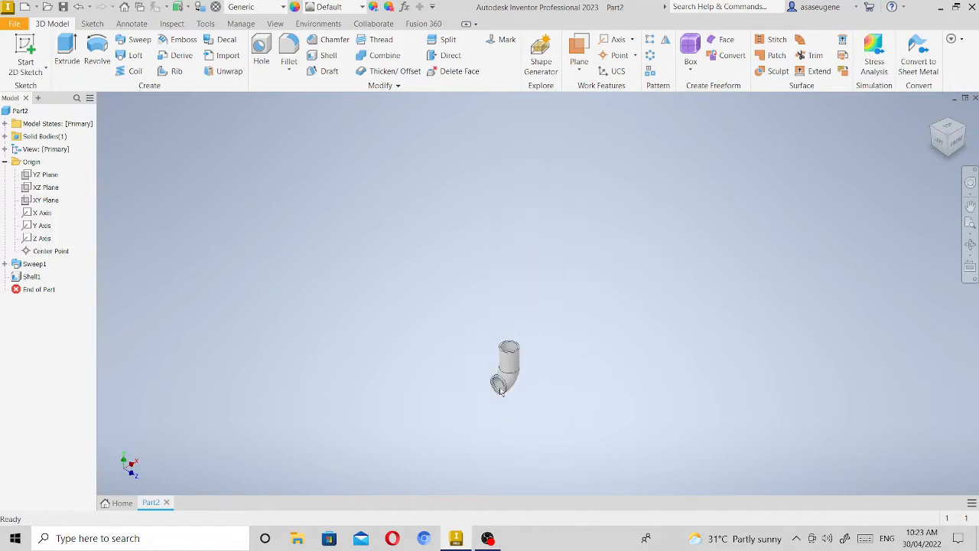
scroll(503, 389, "down", 7)
scroll(506, 385, "down", 4)
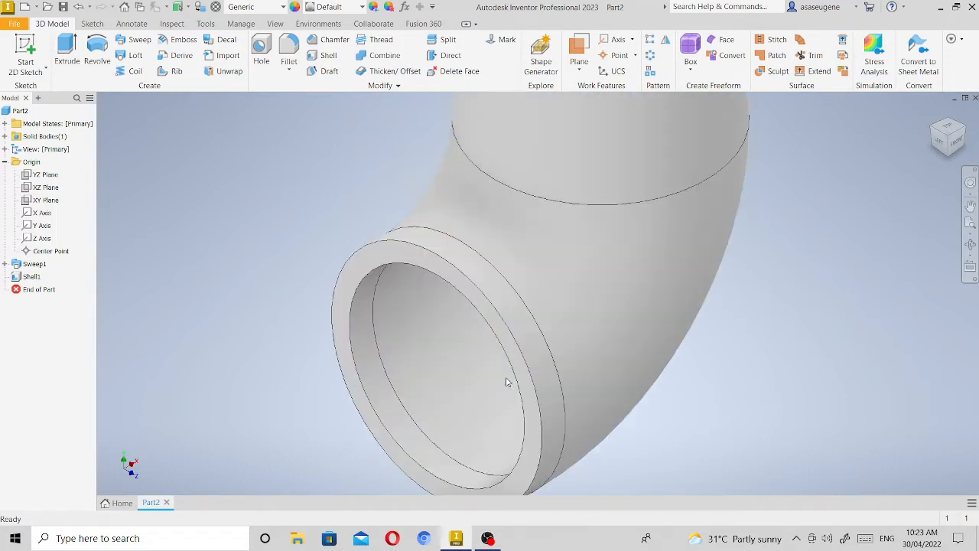
left_click(504, 329)
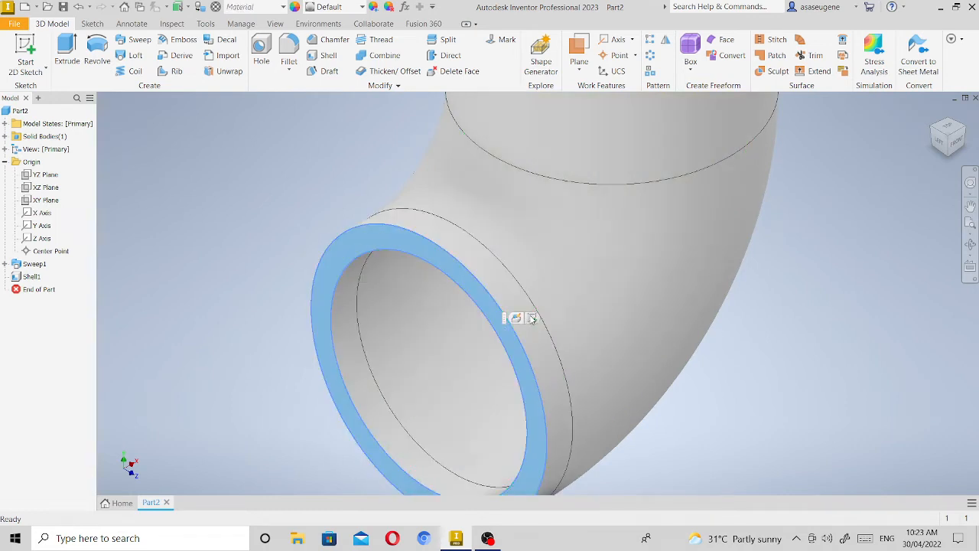
left_click(534, 319)
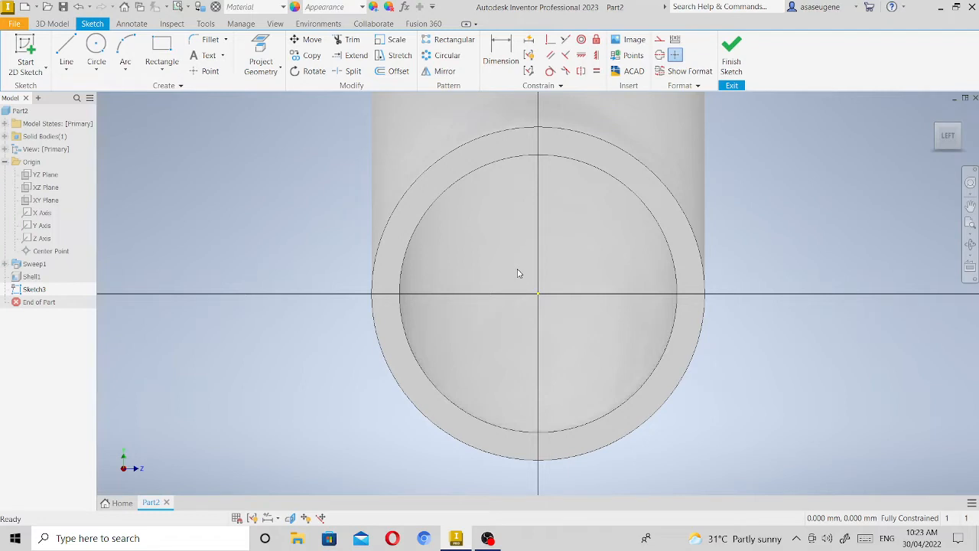
Sketch a 145 mm diameter circle centred on the pipe opening.
left_click(98, 42)
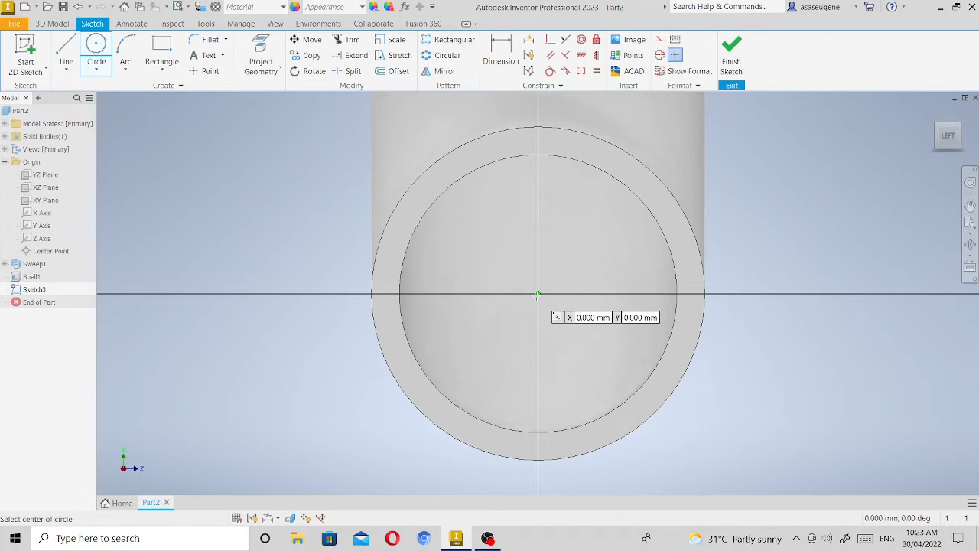
left_click(538, 293)
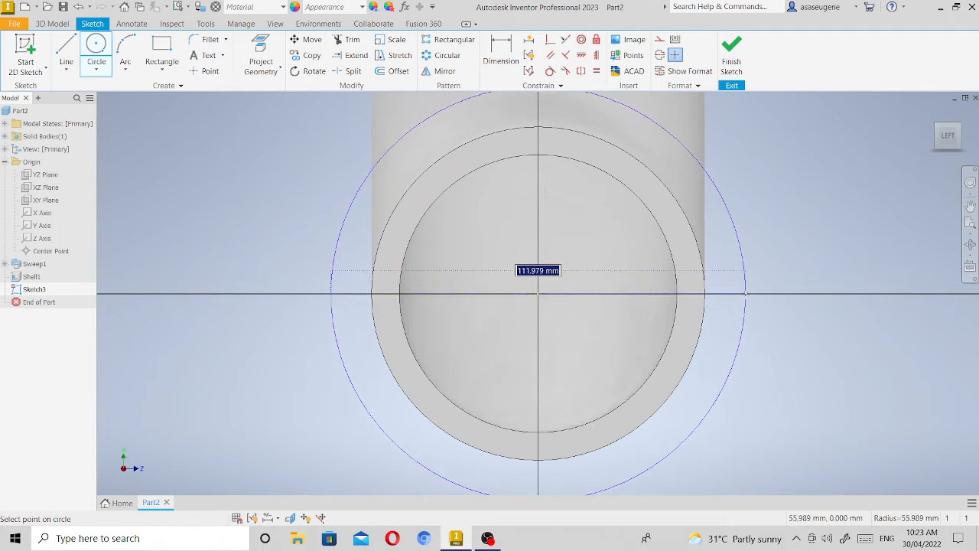
type("145")
key("Return")
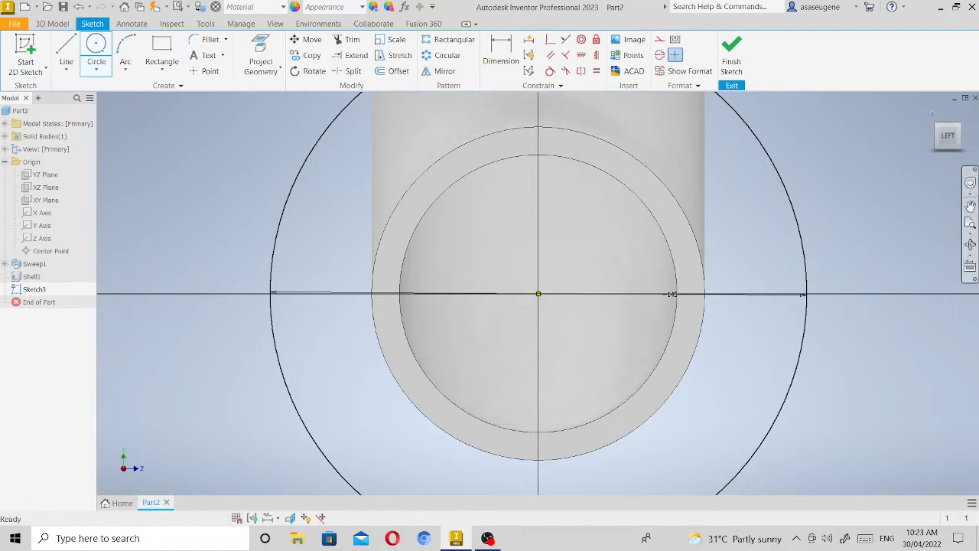
Project the pipe's inner circular edge into the sketch and finish the sketch.
left_click(974, 227)
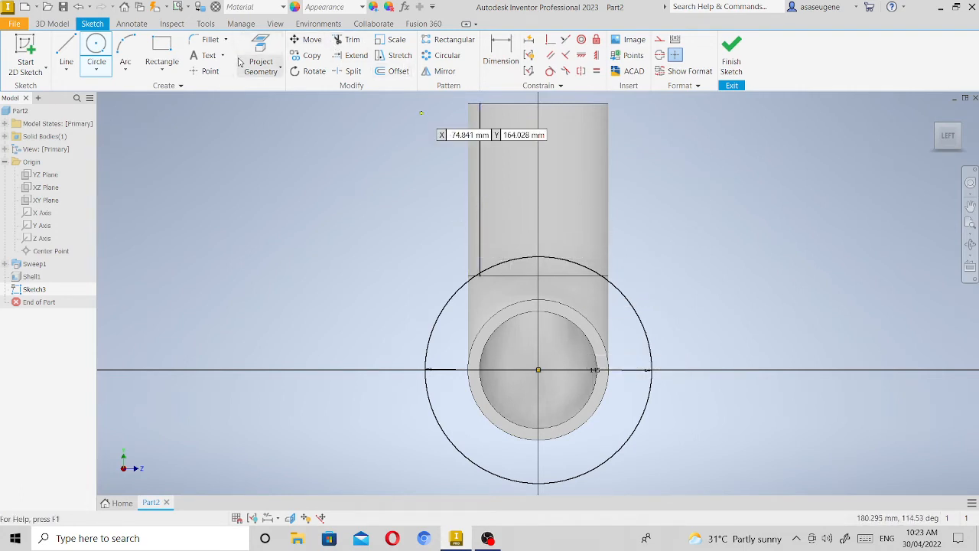
left_click(260, 47)
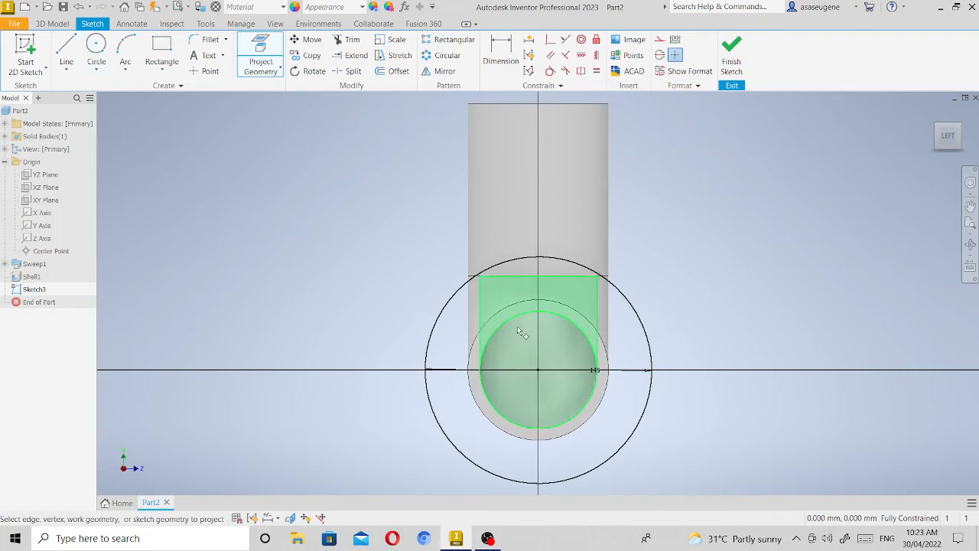
left_click(597, 352)
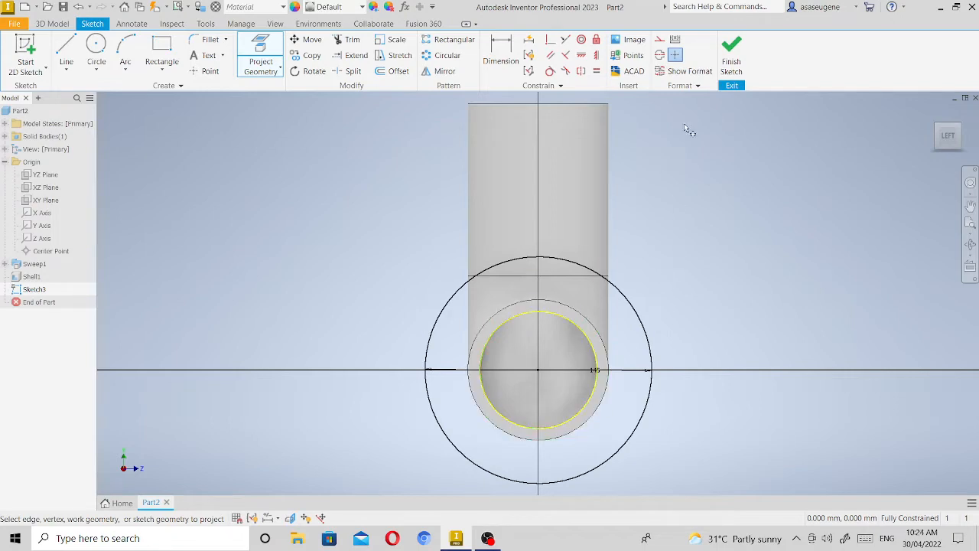
left_click(726, 52)
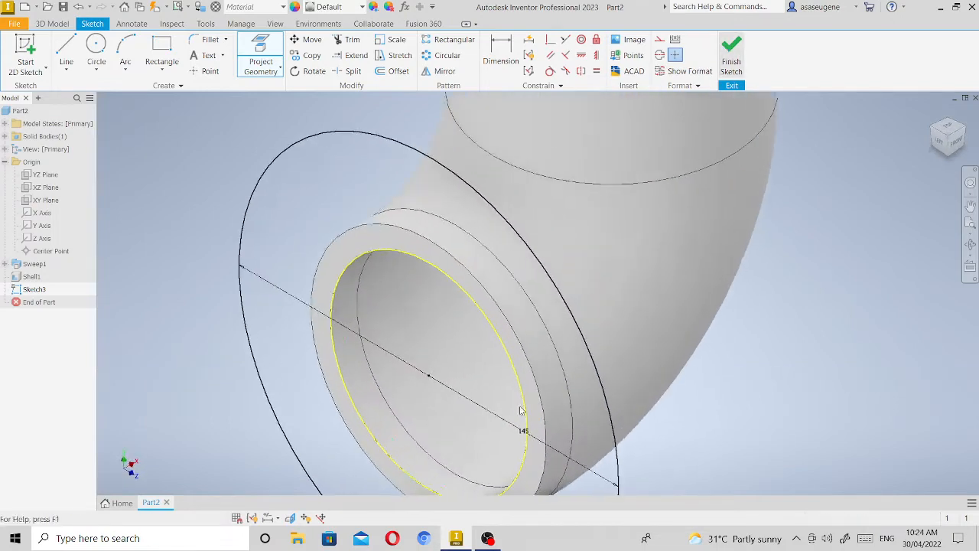
Extrude the ring between the 145 mm circle and the pipe bore outward by 10 mm as a joined flange.
left_click(970, 223)
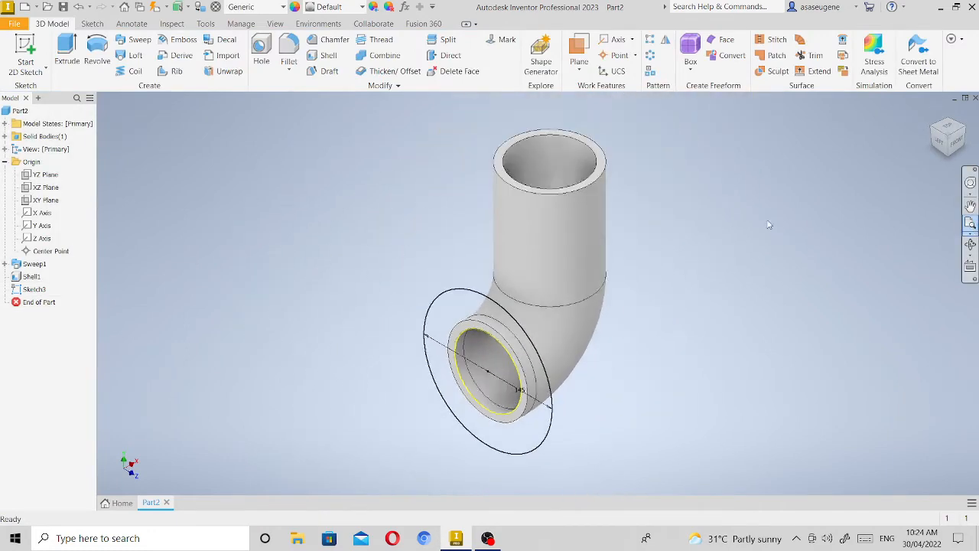
left_click(67, 49)
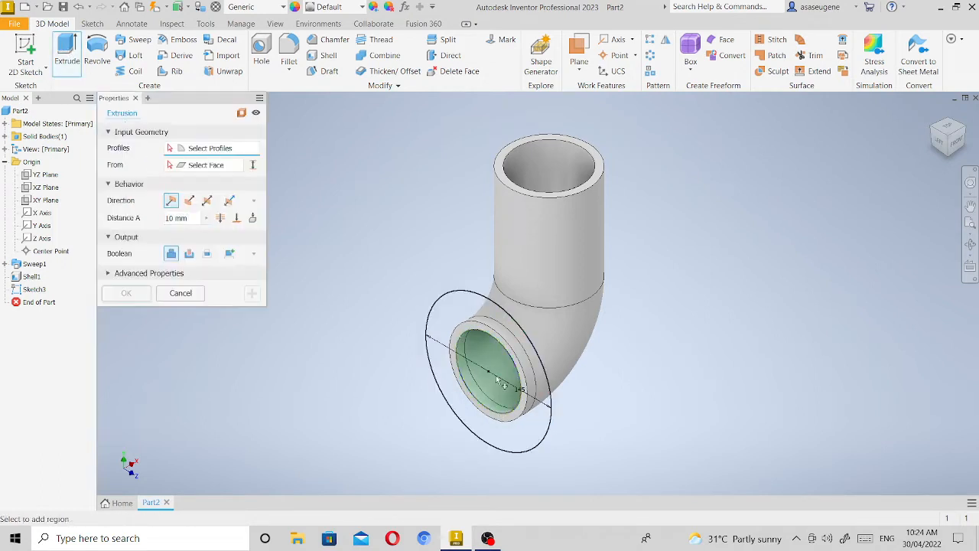
left_click(481, 310)
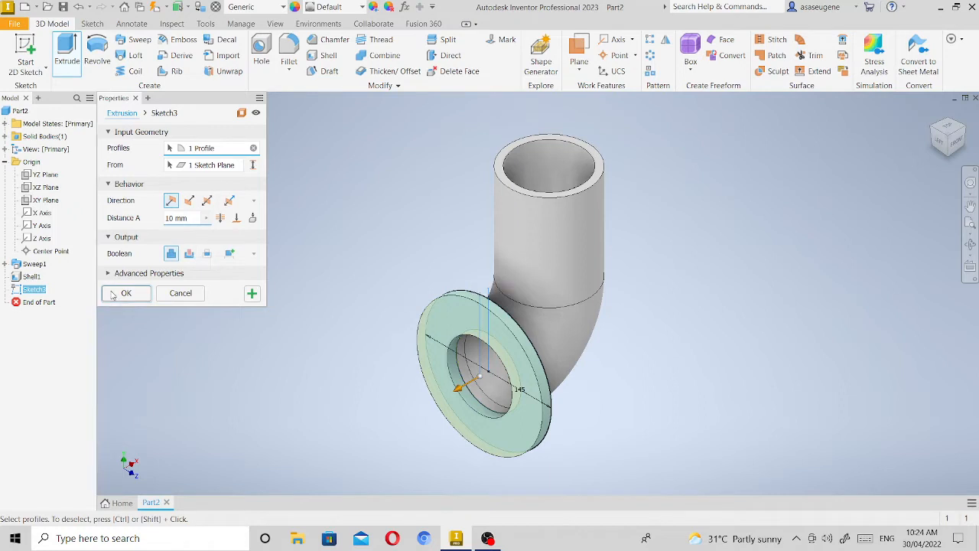
left_click(126, 293)
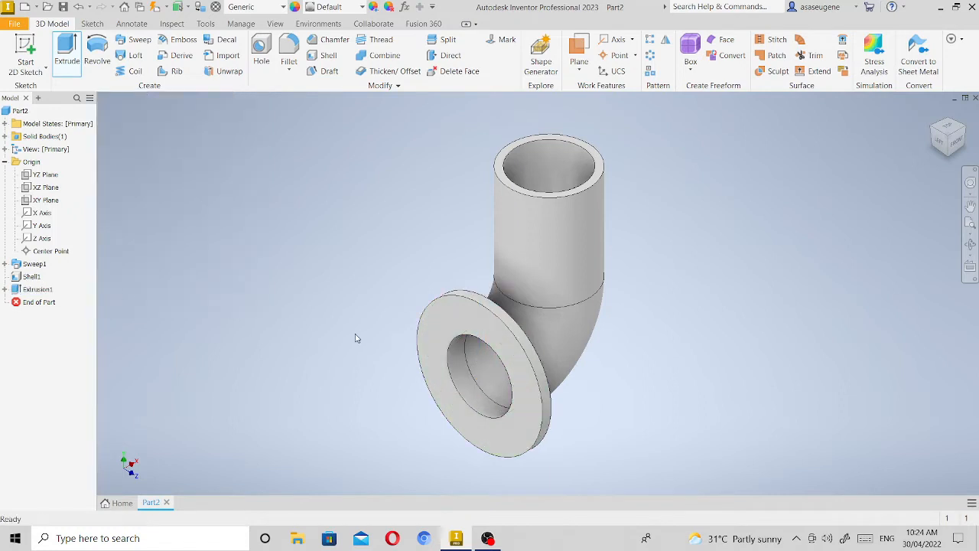
Start a new sketch on the flange's outer face and draw a 120 mm diameter circle centred on the bore.
left_click(501, 340)
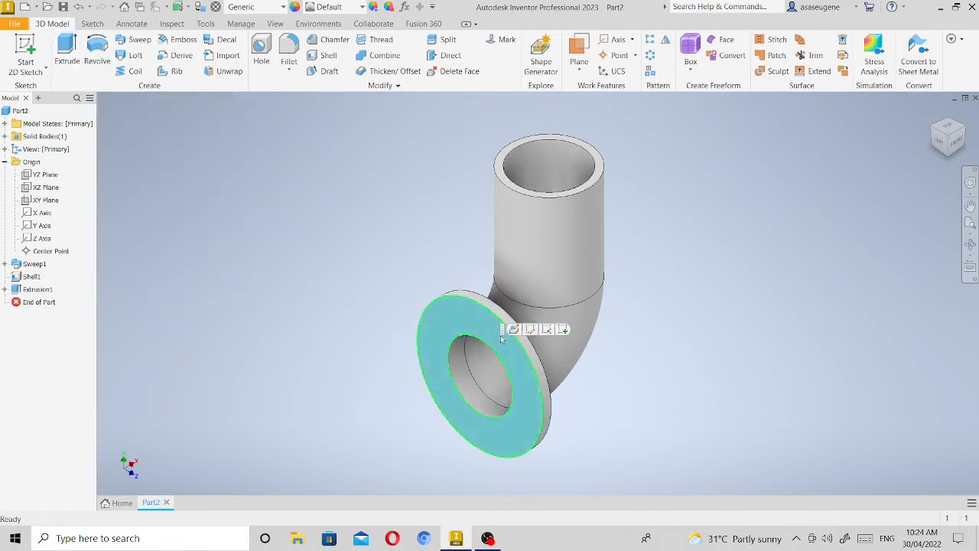
left_click(562, 330)
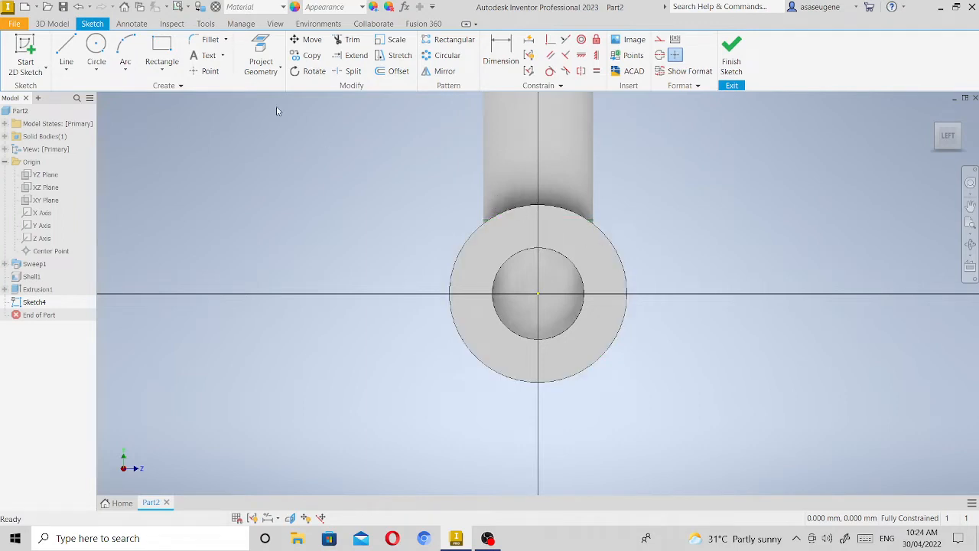
left_click(100, 46)
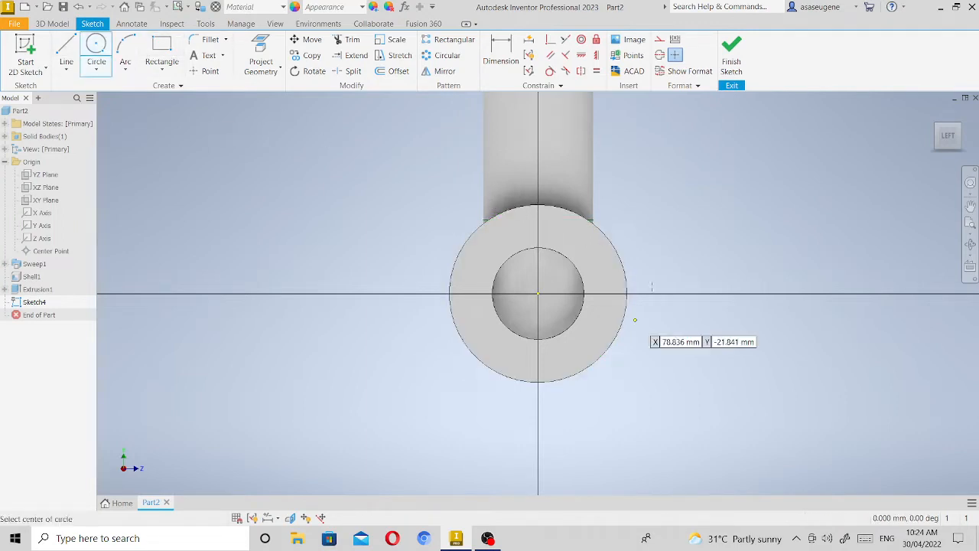
left_click(539, 293)
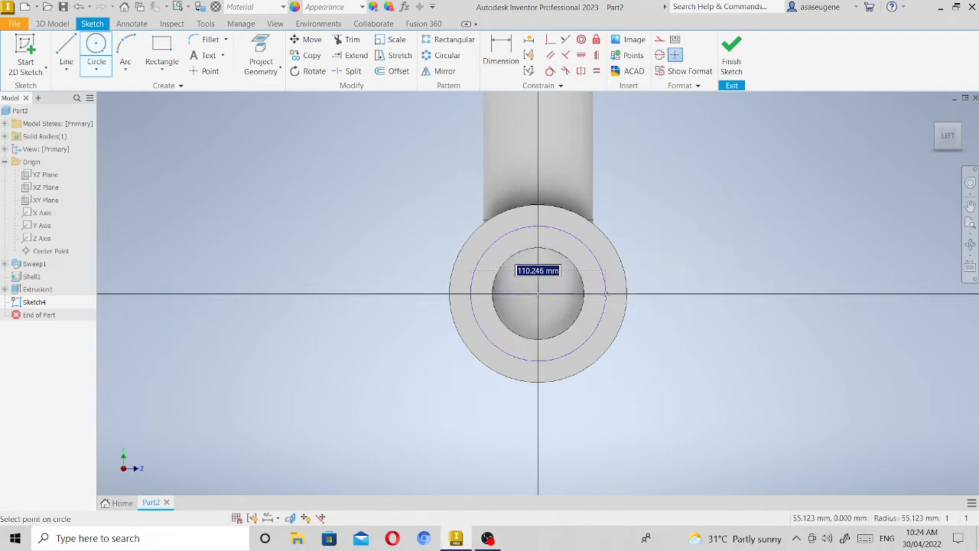
type("120")
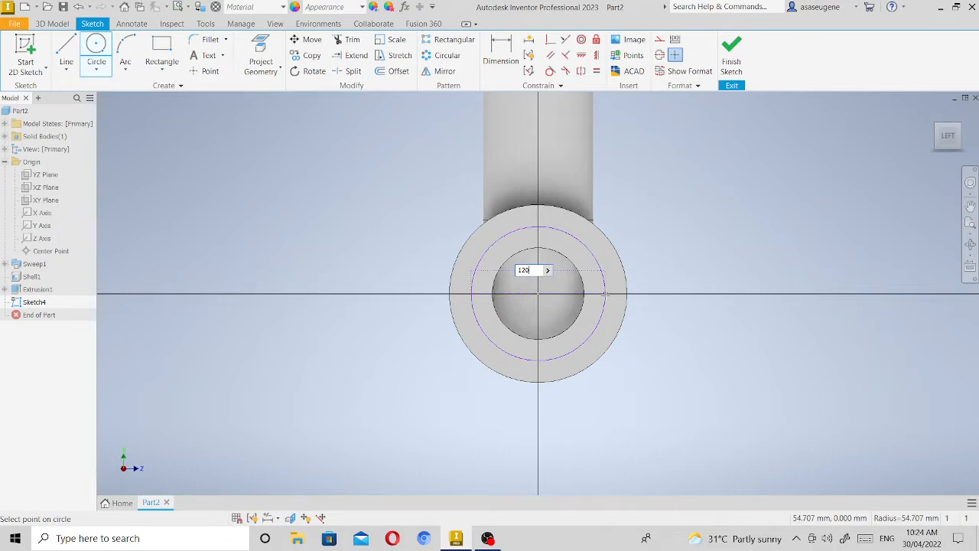
key("Return")
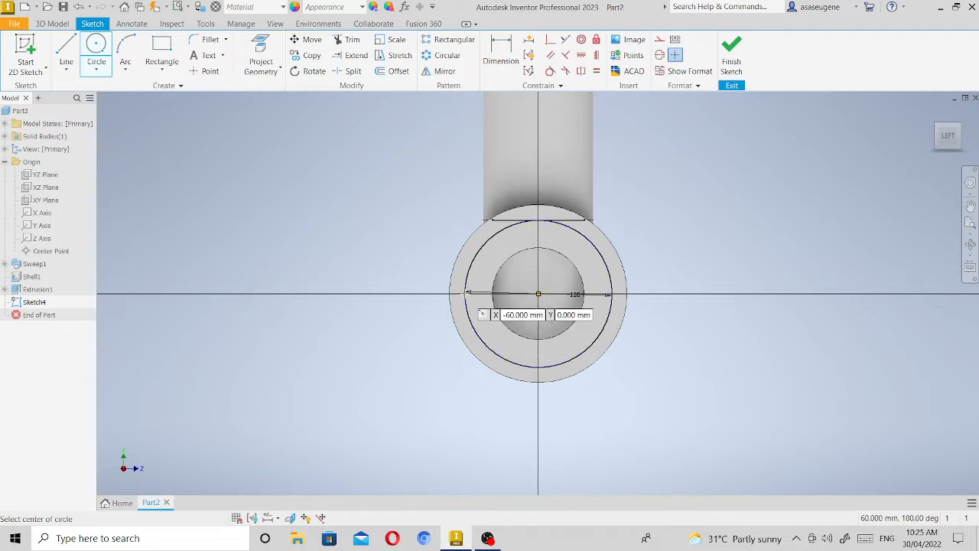
Sketch a 12 mm diameter circle centred where the 120 mm circle crosses the horizontal axis, on the negative side.
left_click(467, 292)
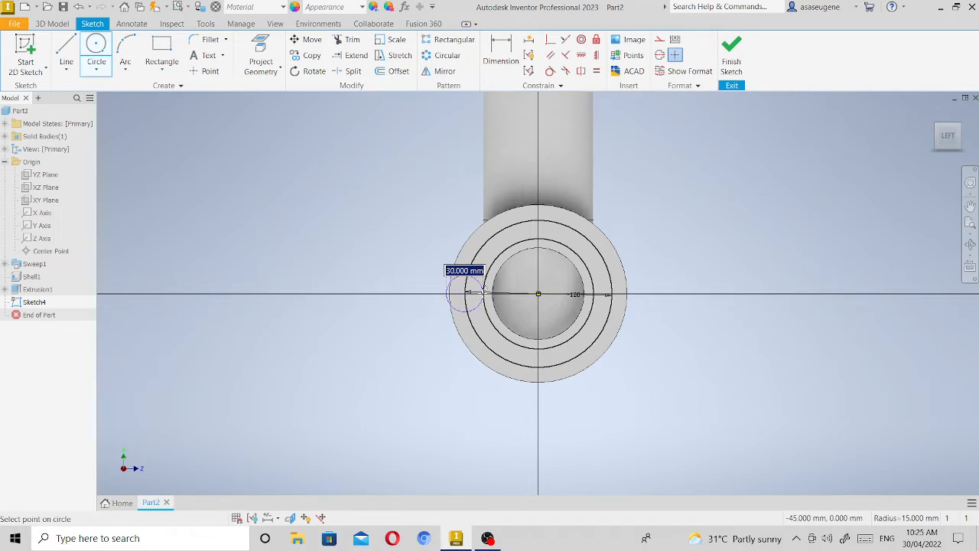
type("12")
key("Return")
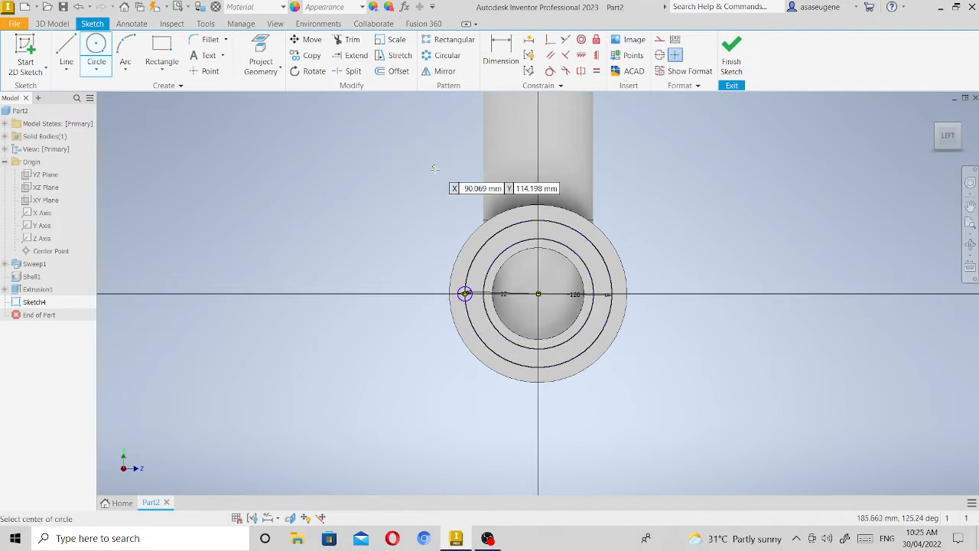
key("Escape")
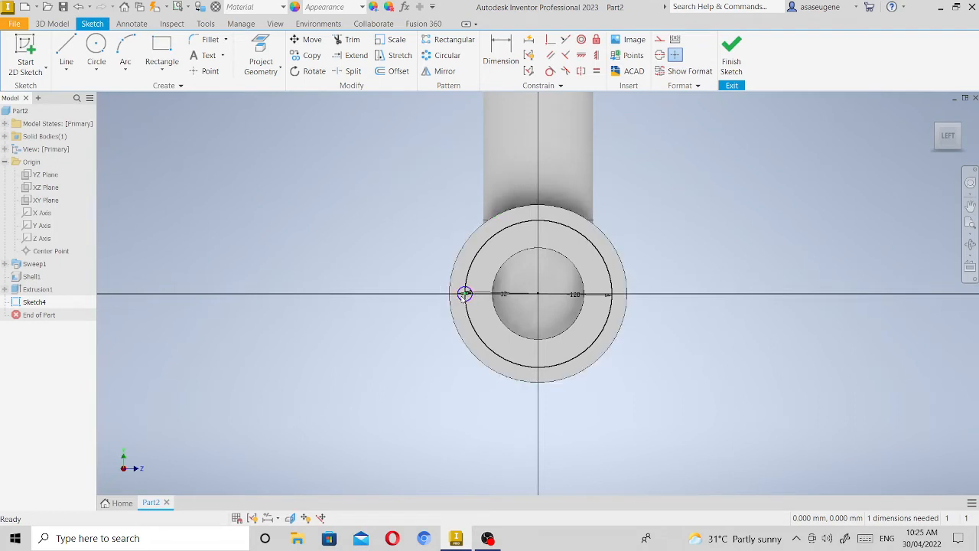
Create a circular pattern of six 12 mm circles over 360 degrees around the bore centre and finish the sketch.
left_click(446, 55)
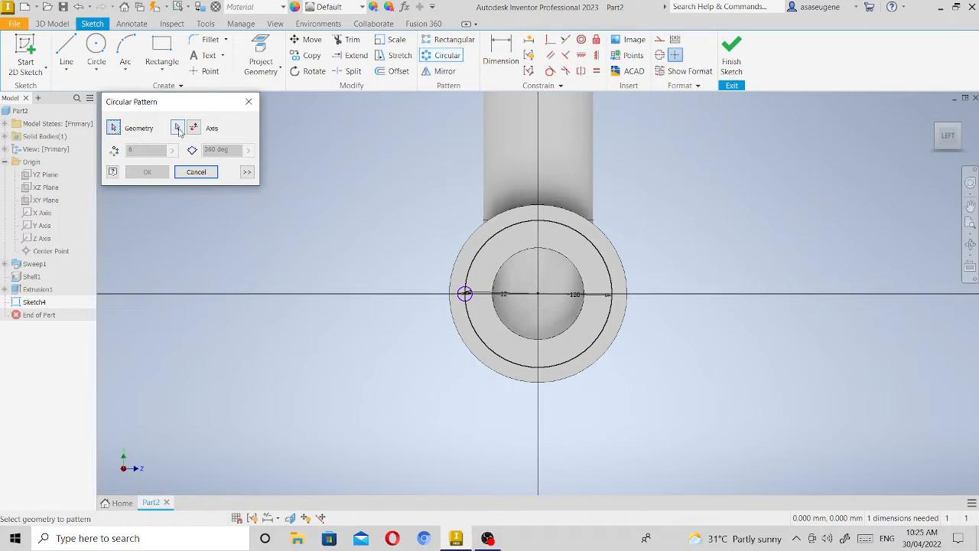
left_click(177, 129)
left_click(538, 296)
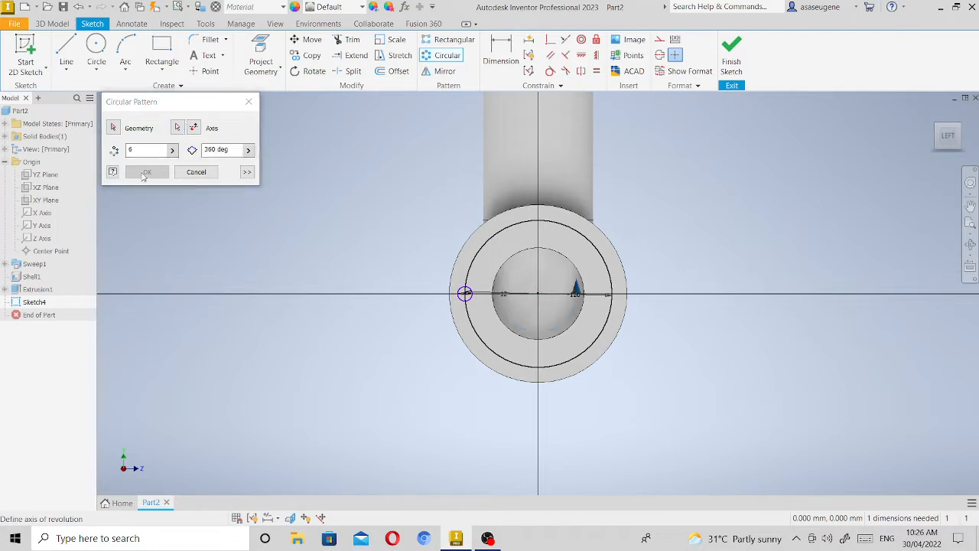
left_click(114, 128)
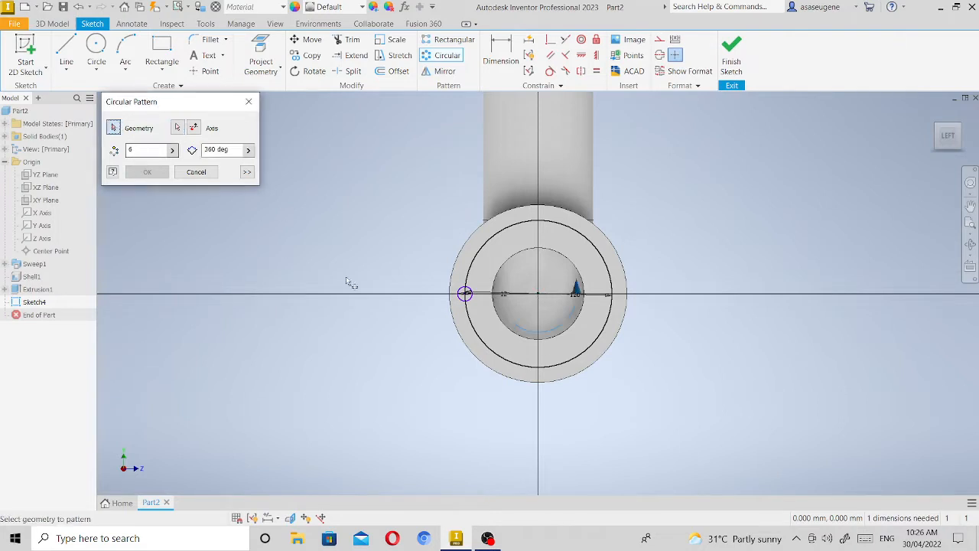
left_click(465, 294)
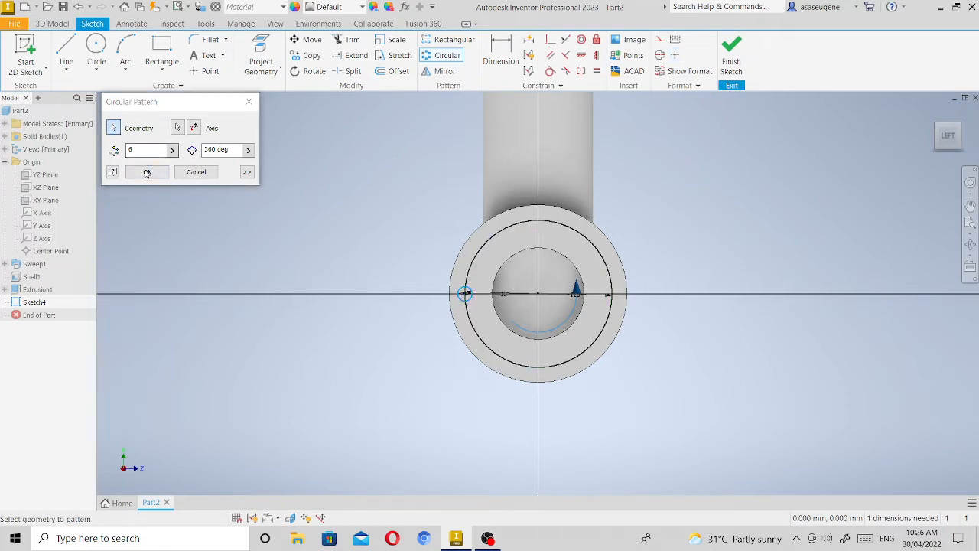
left_click(147, 171)
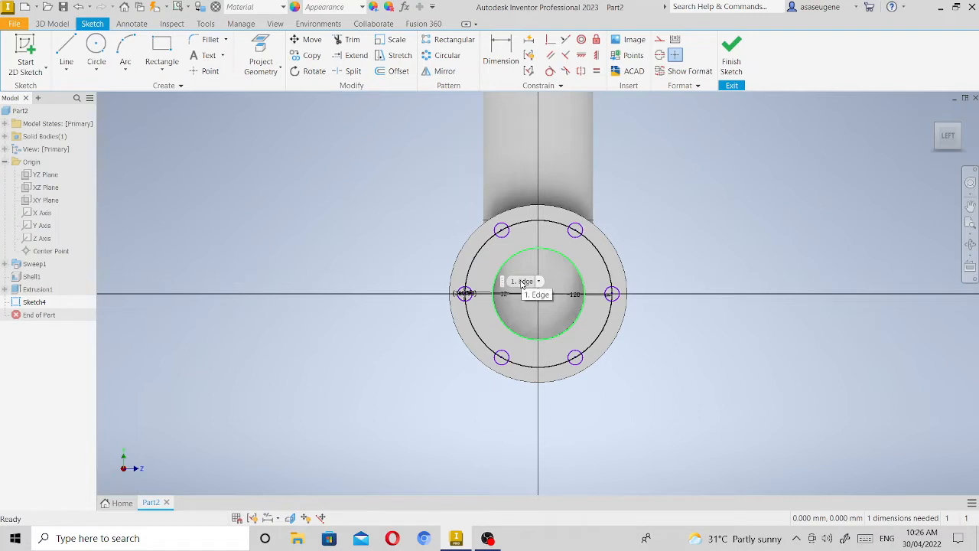
left_click(733, 54)
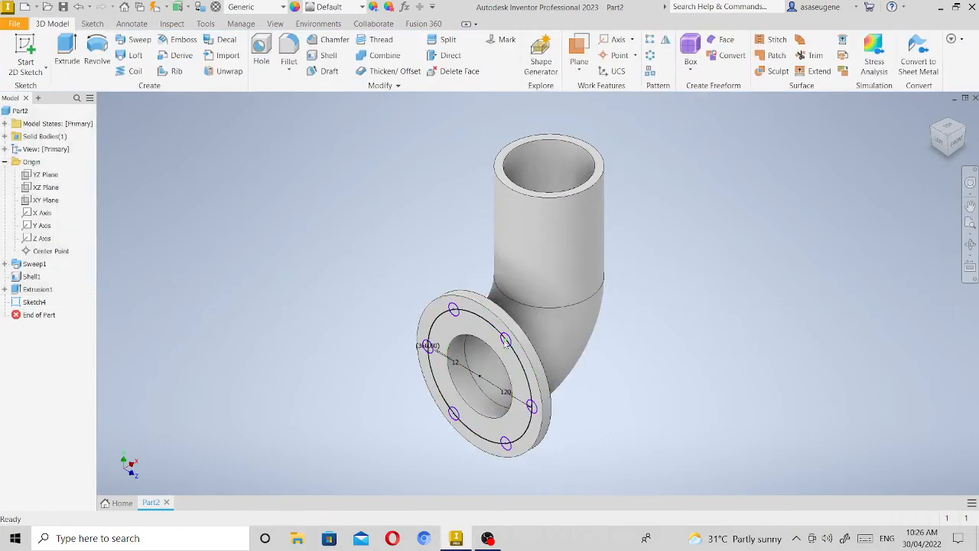
Cut all six 12 mm circles 10 mm into the flange with a flipped-direction Extrude to form the bolt holes.
scroll(498, 356, "down", 2)
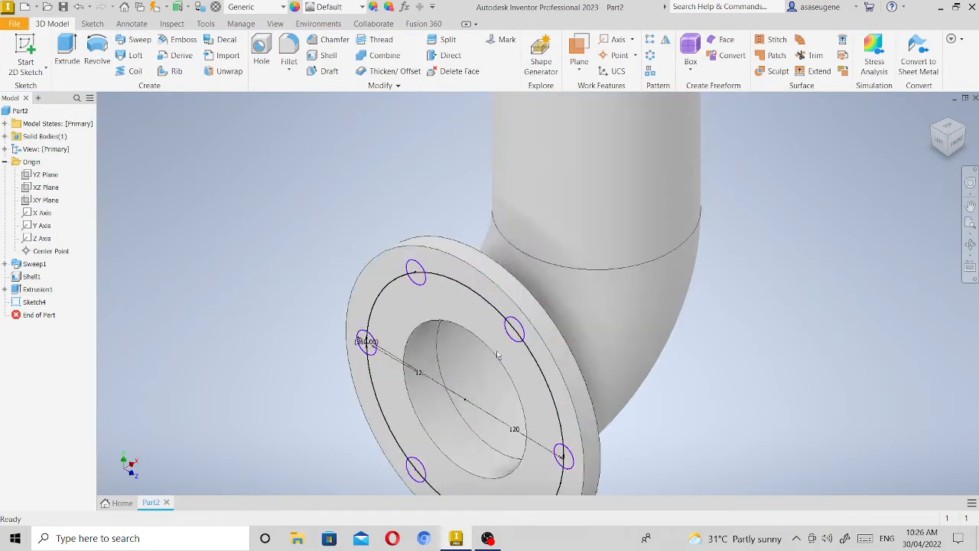
scroll(498, 355, "up", 2)
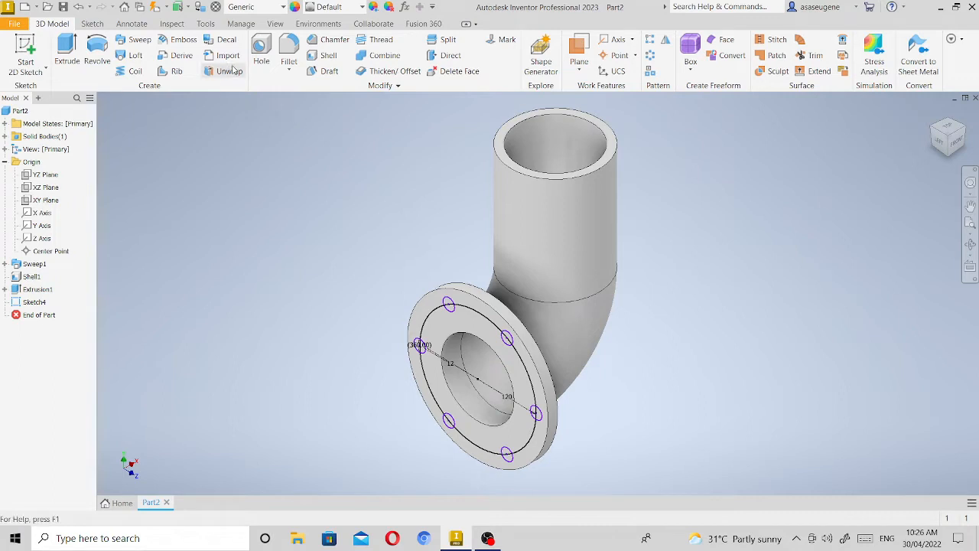
left_click(67, 50)
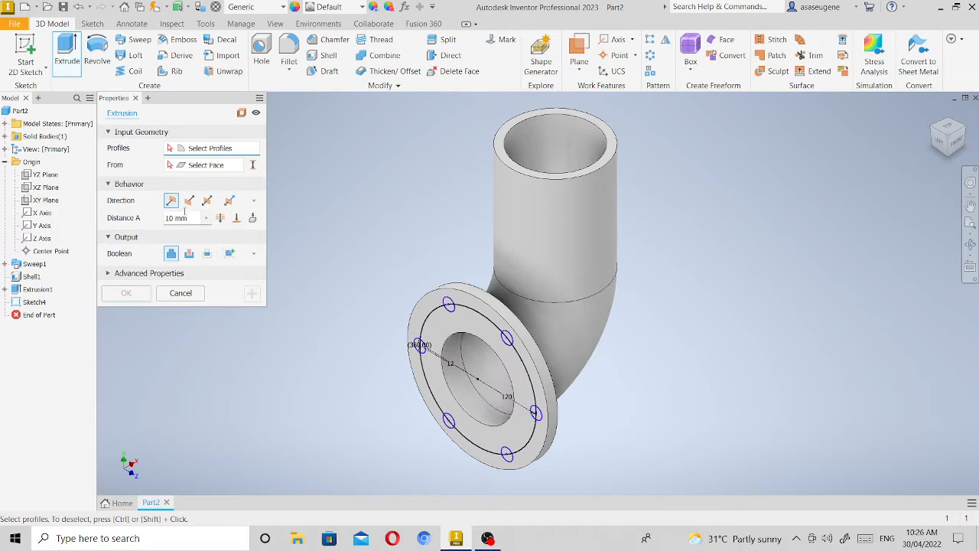
left_click(453, 314)
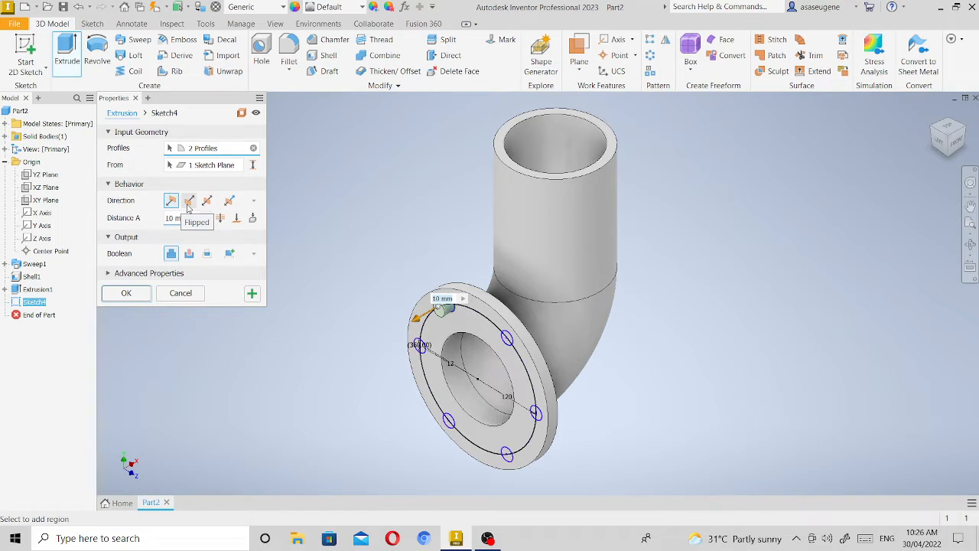
left_click(188, 201)
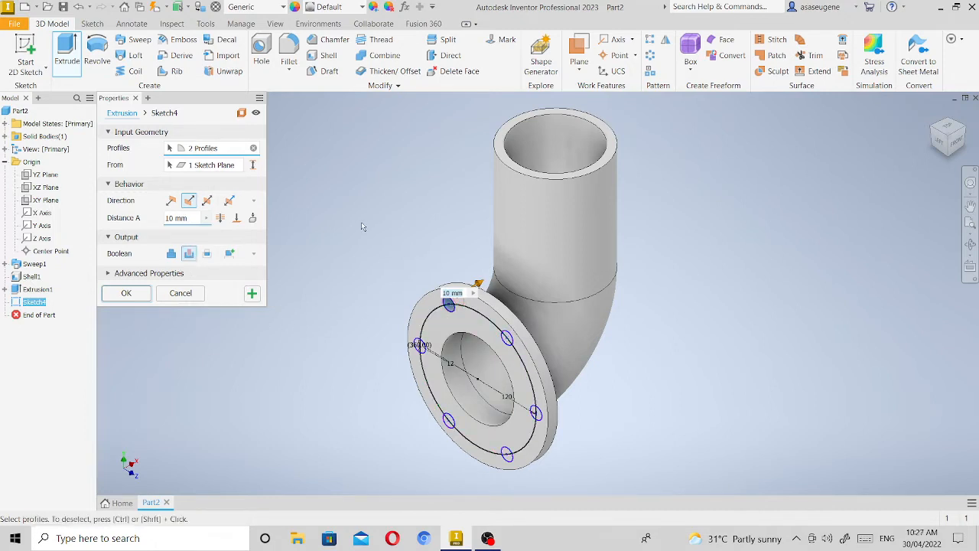
left_click(509, 338)
left_click(538, 414)
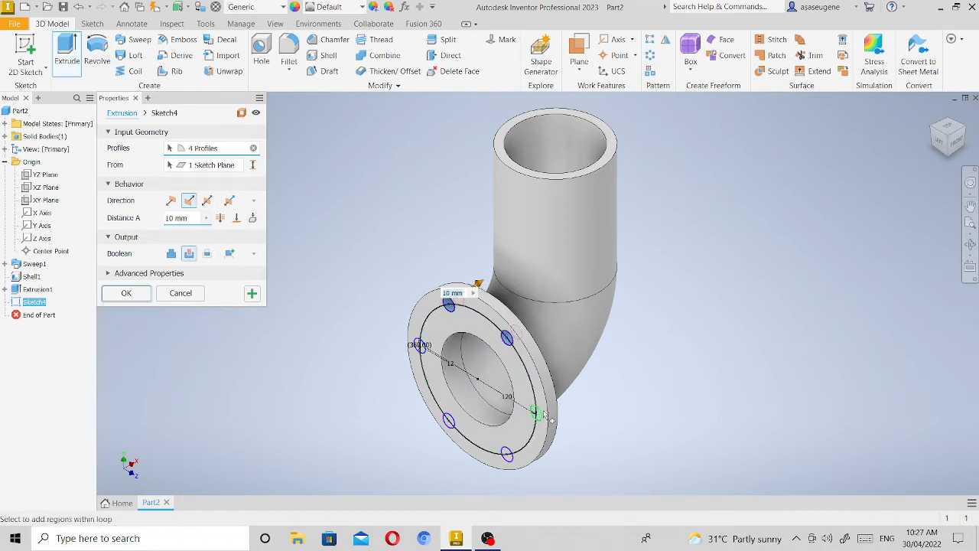
left_click(539, 414)
left_click(511, 460)
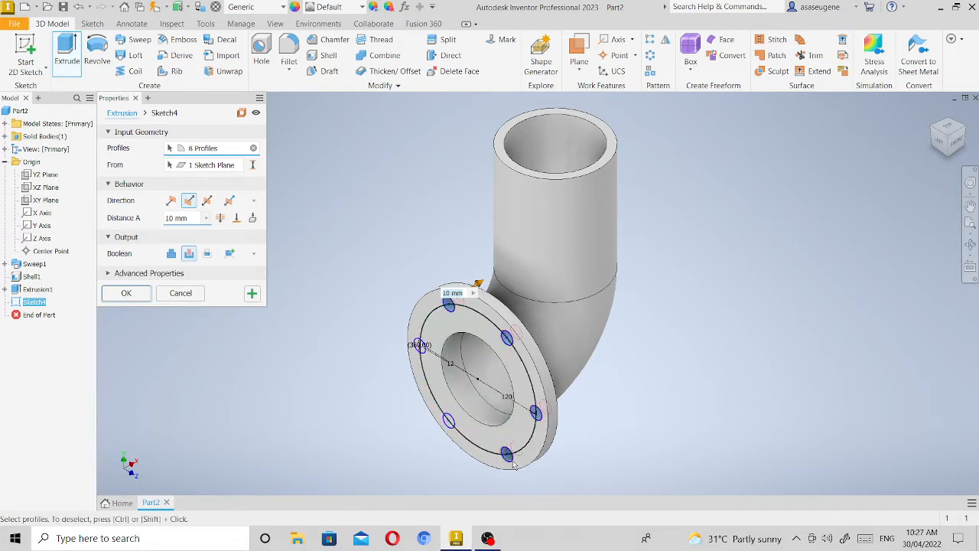
left_click(448, 425)
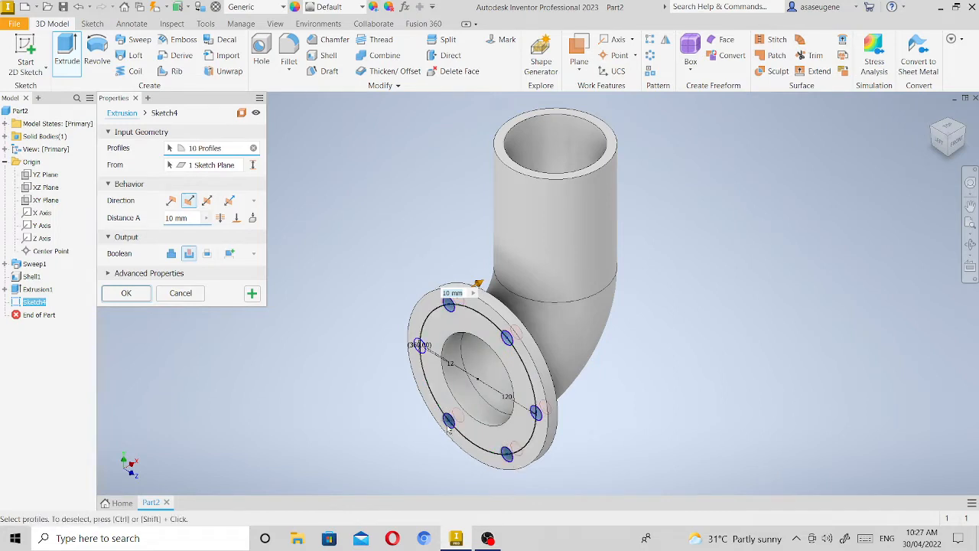
left_click(420, 346)
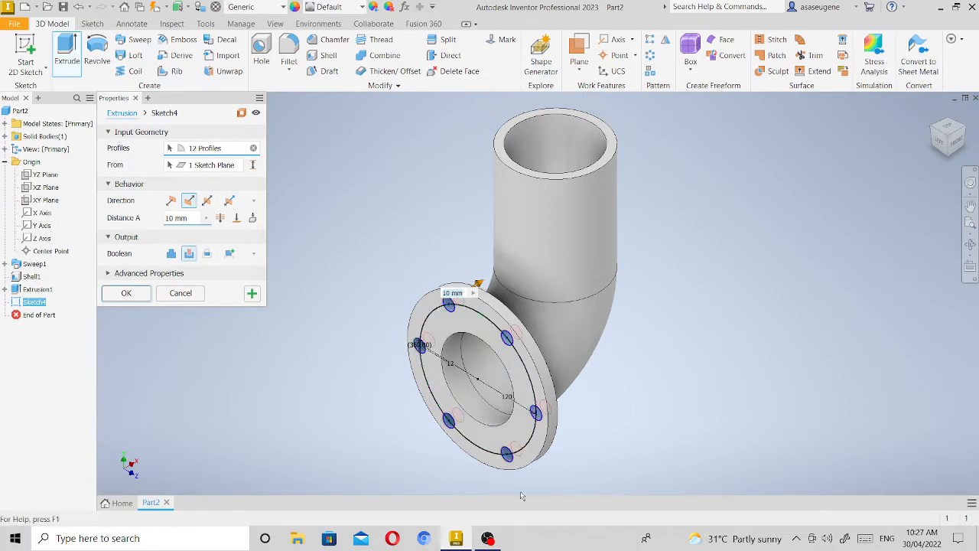
left_click(127, 294)
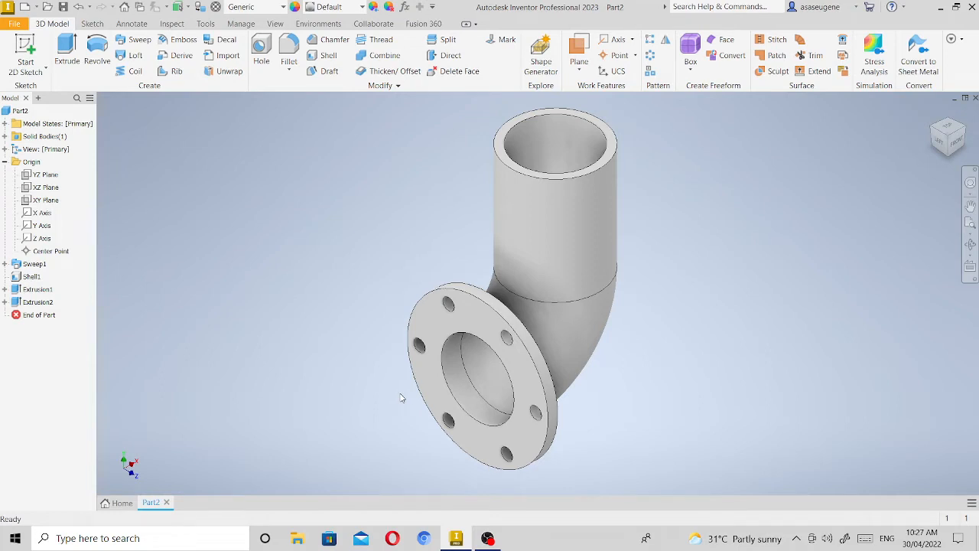
Start a new sketch on the flange's outer face and draw a 94 mm diameter circle centred on the bore.
mouse_move(469, 533)
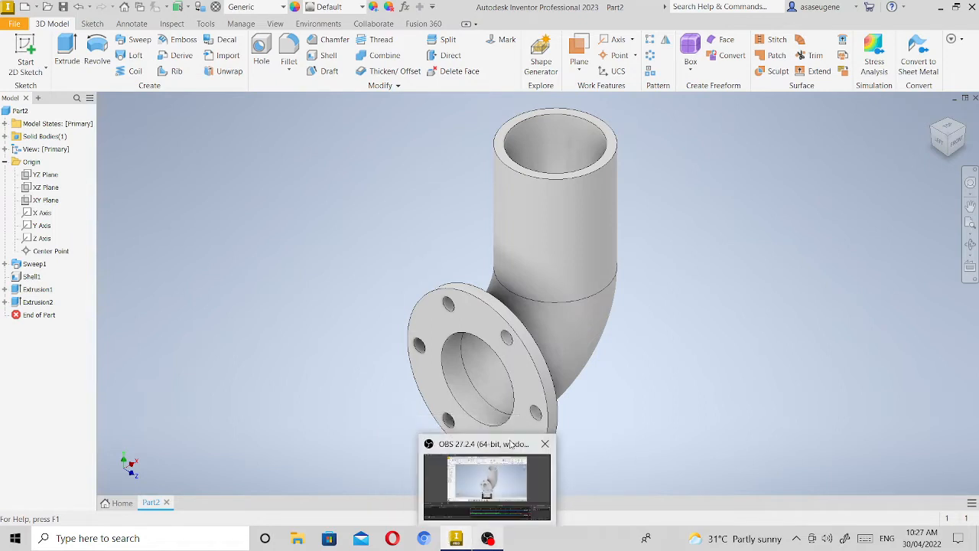
left_click(478, 313)
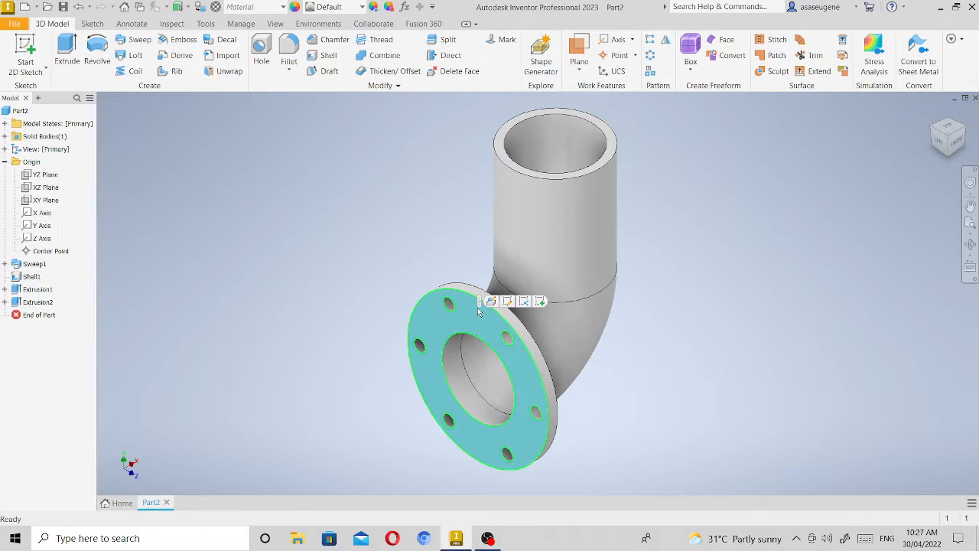
left_click(541, 303)
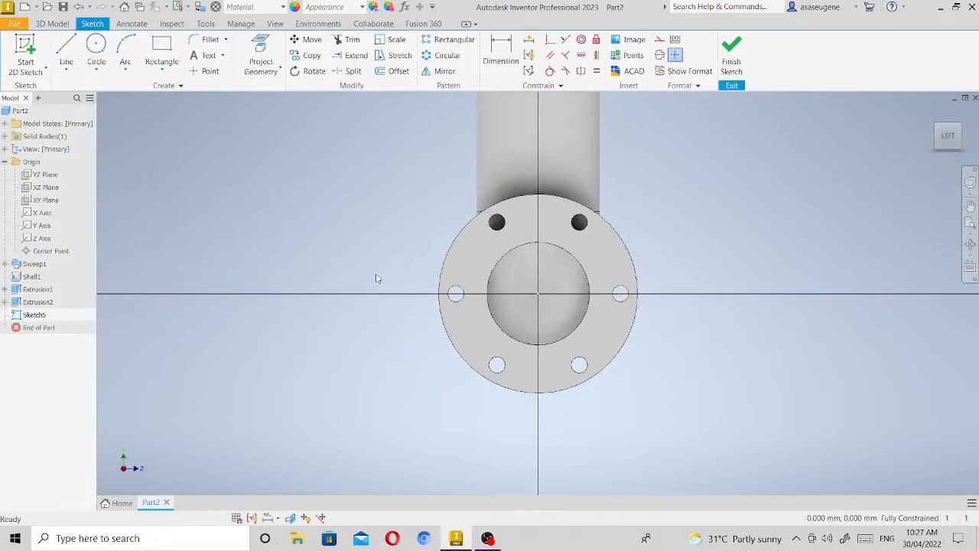
left_click(96, 48)
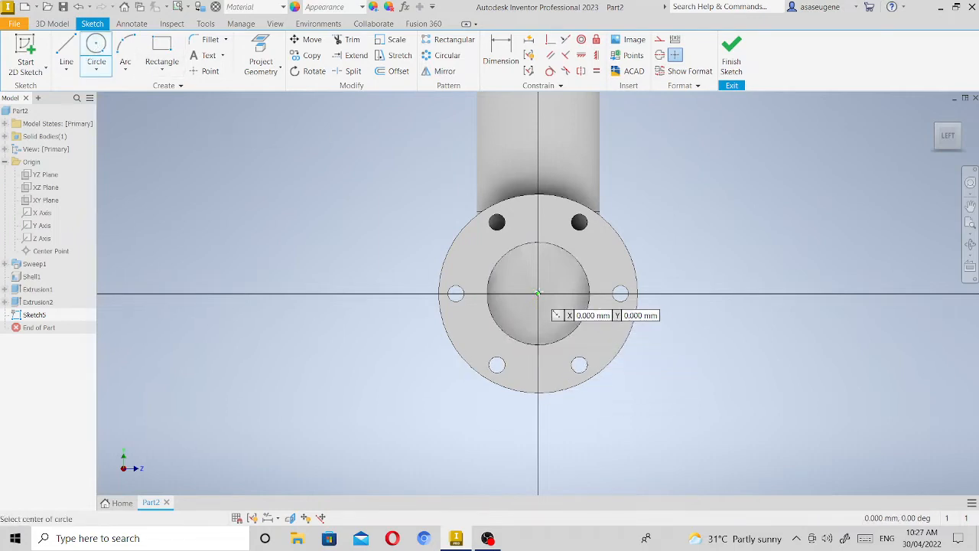
left_click(538, 293)
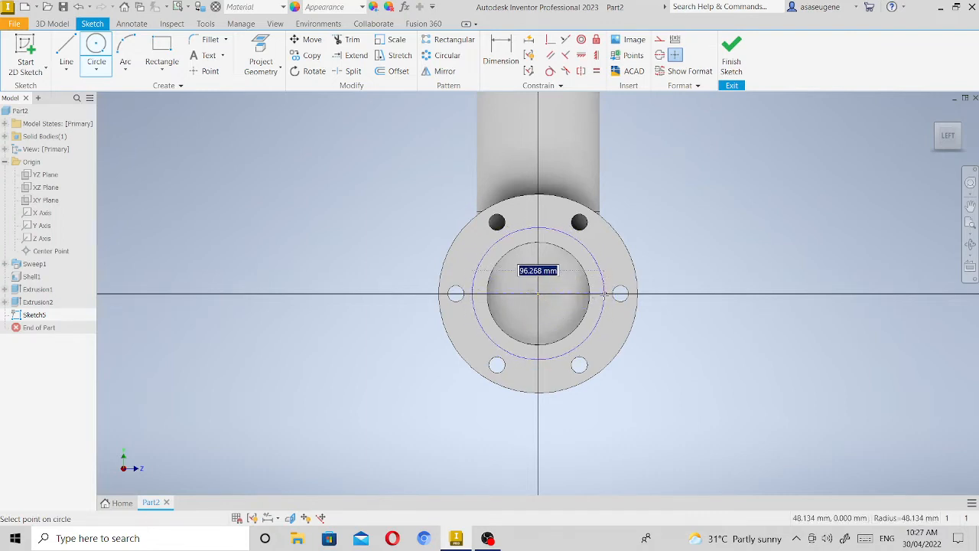
type("94")
key("Return")
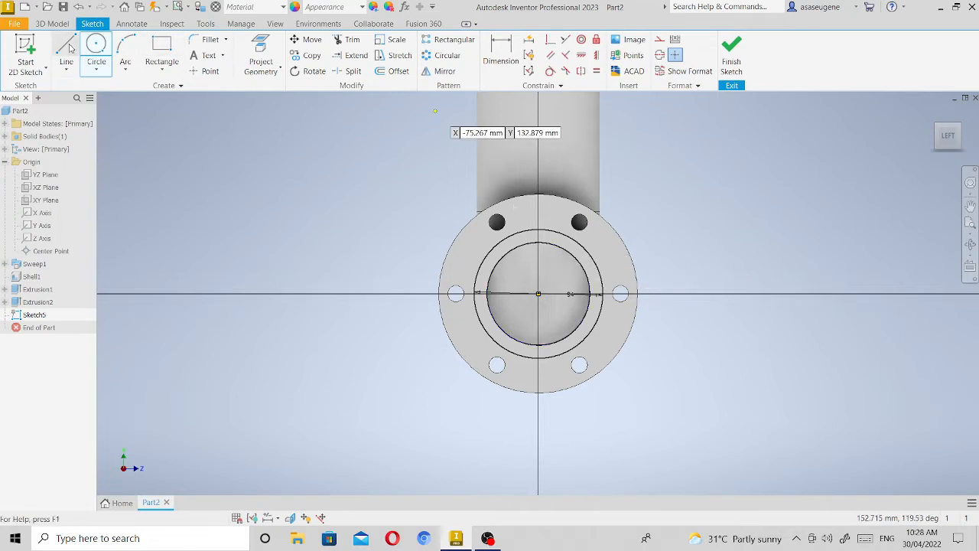
Project the bore's circular edge into the 94 mm circle's sketch and finish the sketch.
left_click(260, 50)
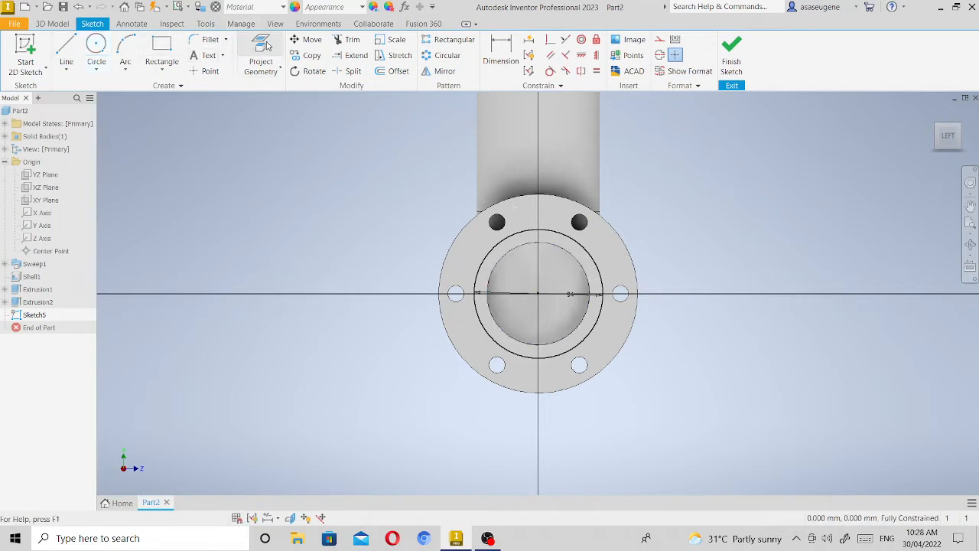
left_click(524, 260)
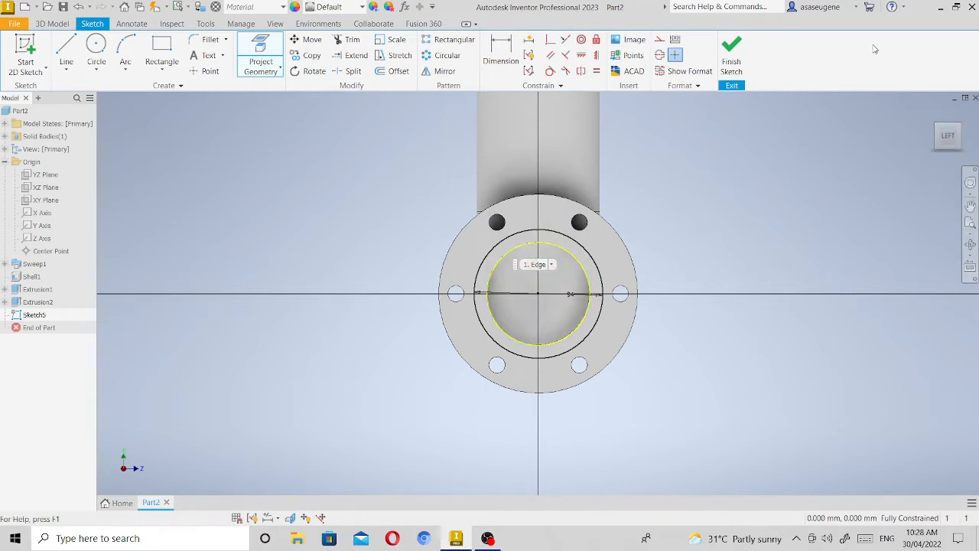
left_click(736, 58)
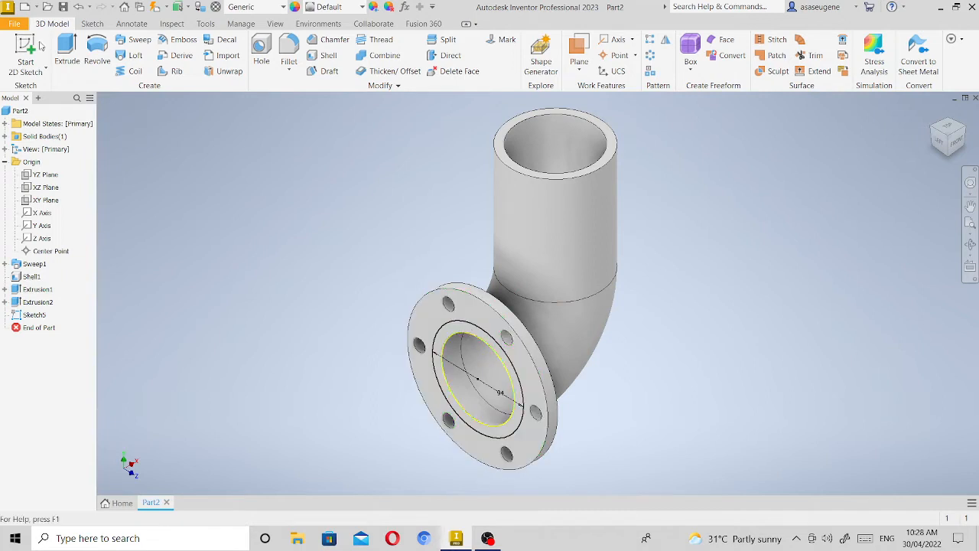
Extrude the ring between the 94 mm circle and the bore outward by 2 mm as a joined raised face.
left_click(68, 40)
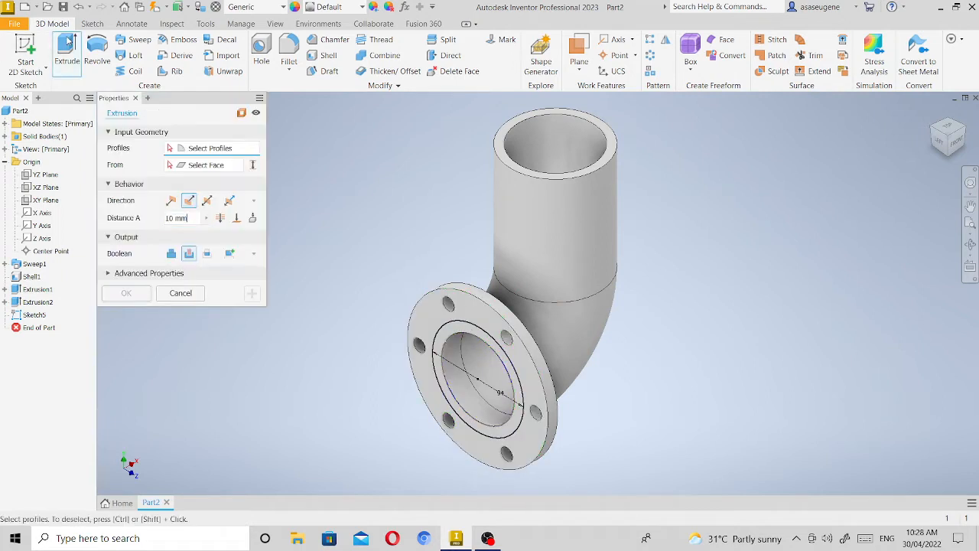
left_click(444, 338)
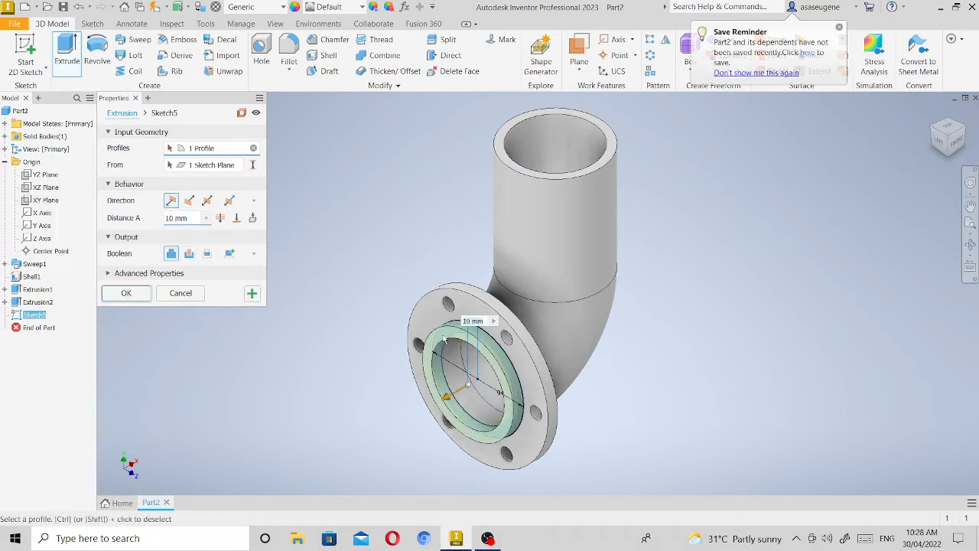
left_click(176, 219)
key("BackSpace")
key("BackSpace")
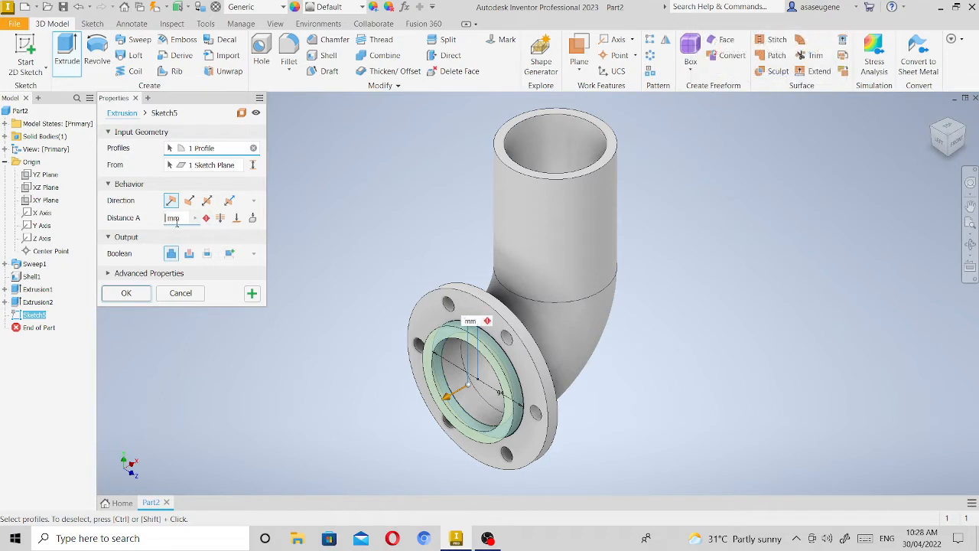
type("2")
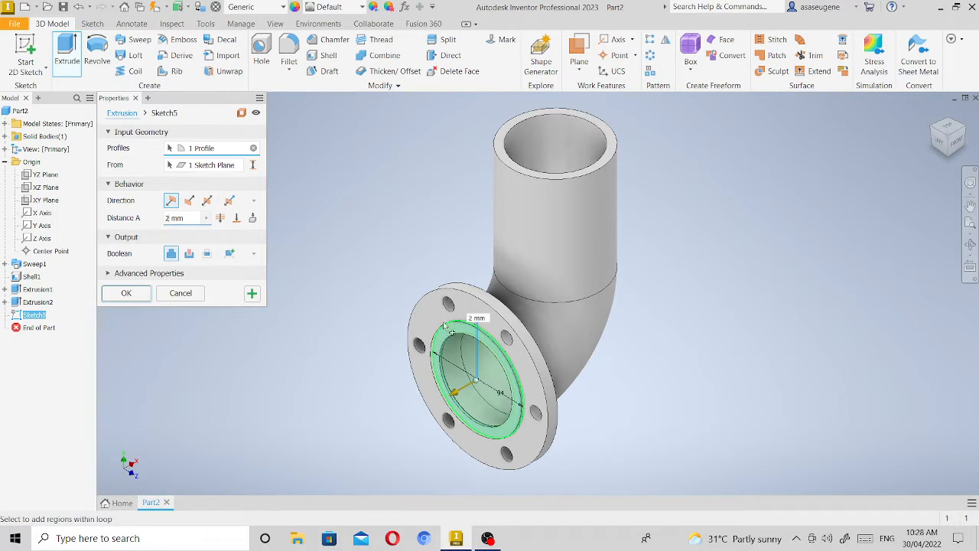
left_click(127, 293)
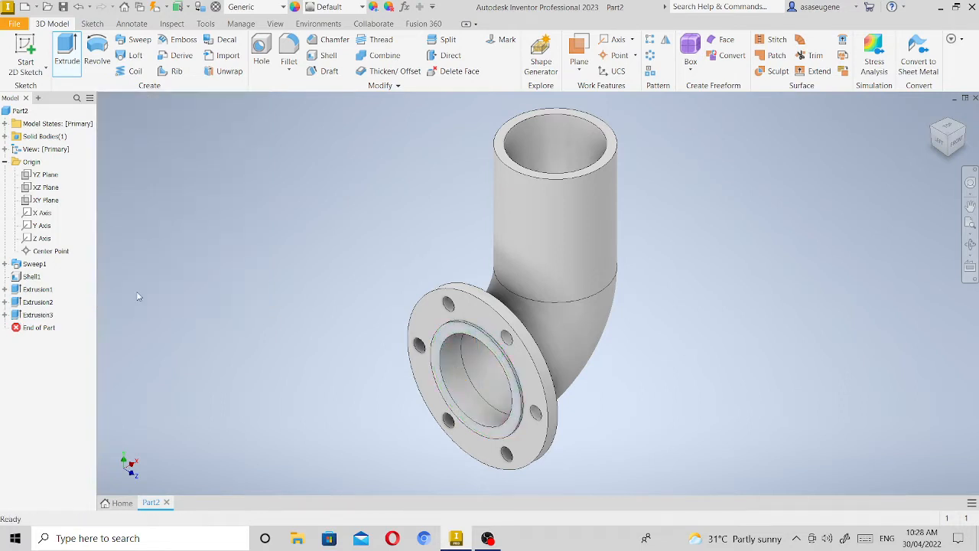
Chamfer the outer edge of the raised ring on the flange face by 2 mm.
scroll(522, 386, "up", 6)
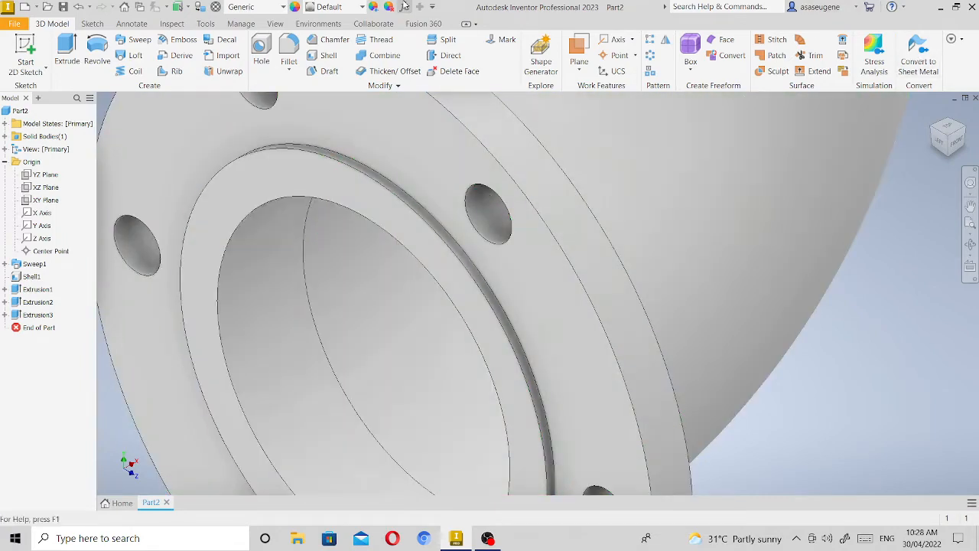
left_click(330, 42)
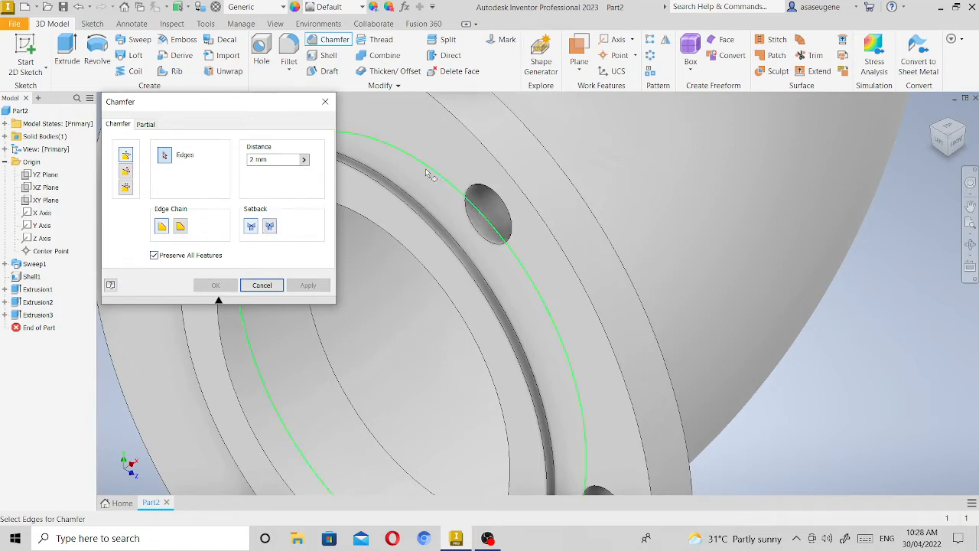
left_click(437, 238)
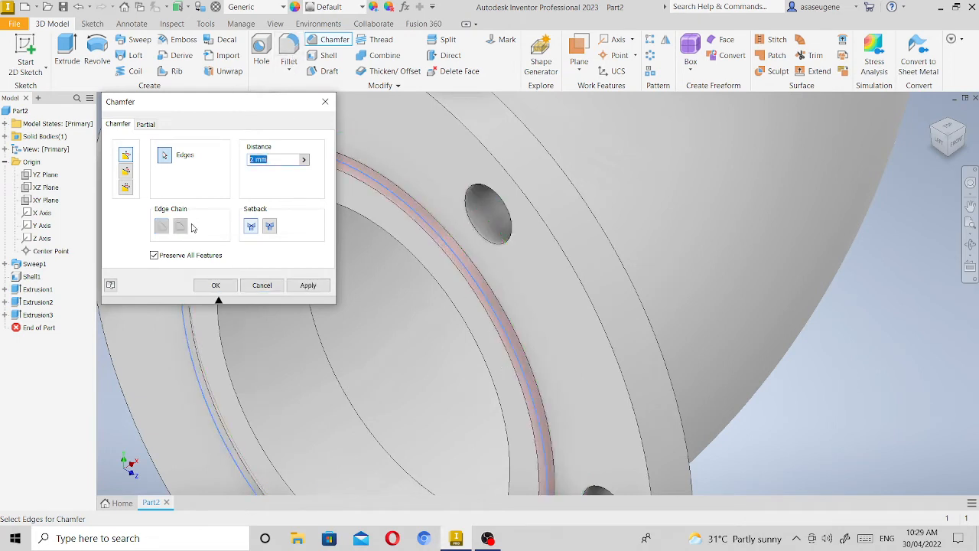
left_click(217, 285)
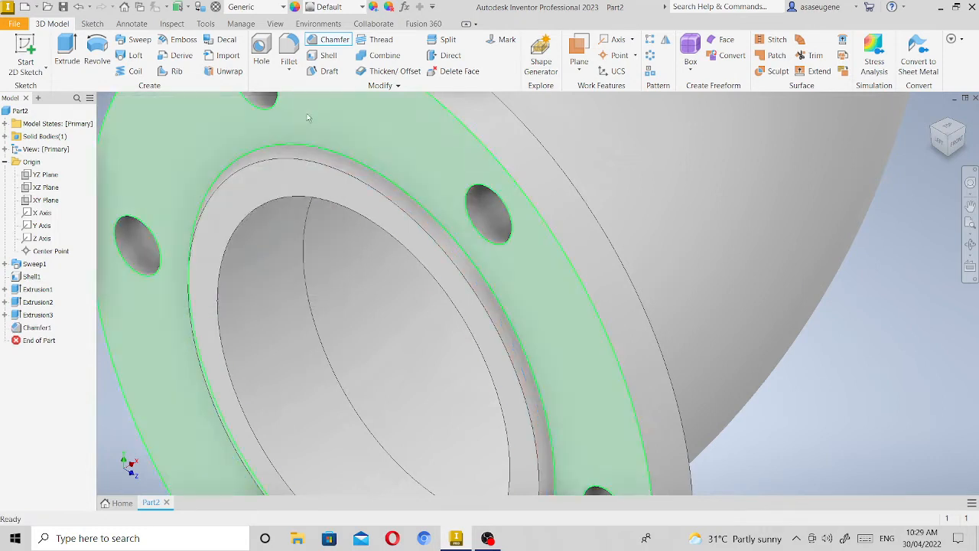
Chamfer the outer rim edge of the flange face and the bore's opening edge by 1 mm.
left_click(253, 160)
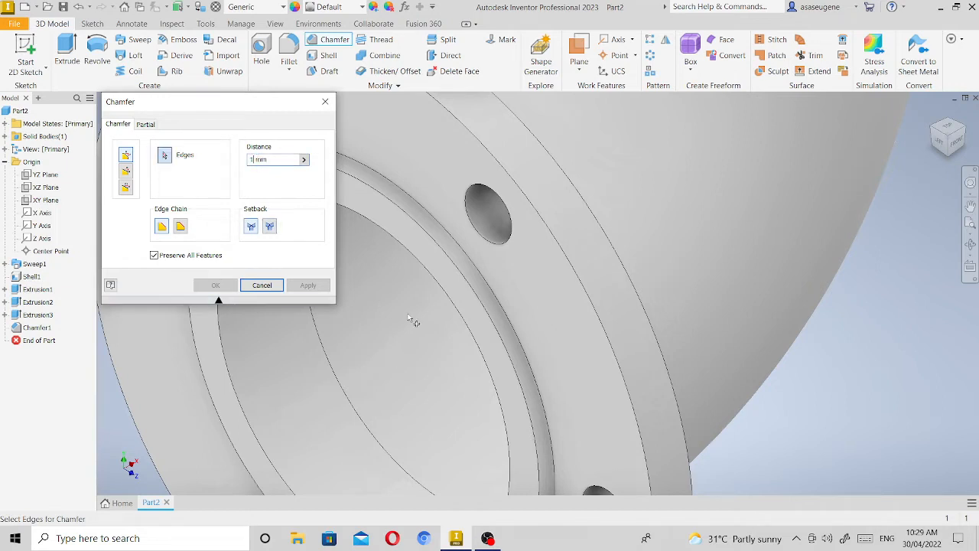
left_click(572, 261)
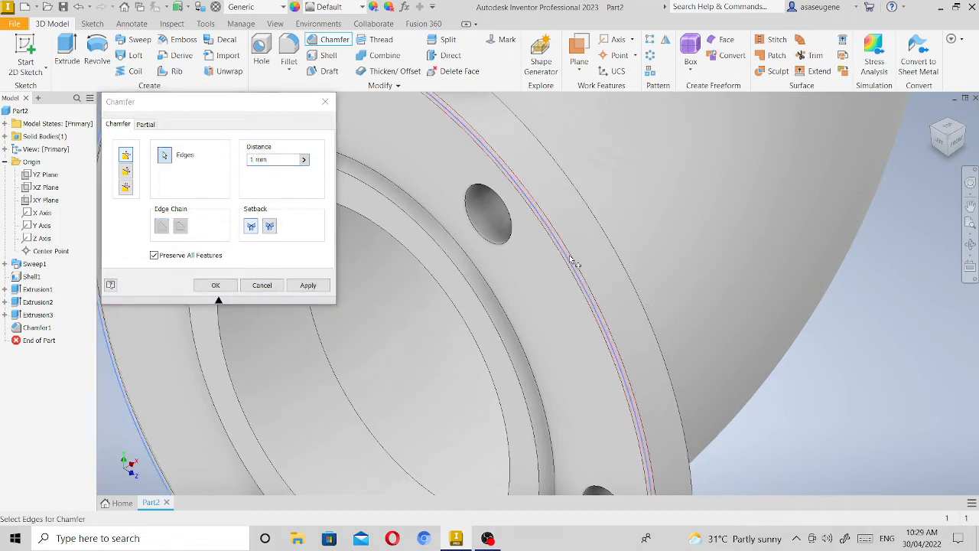
left_click(235, 390)
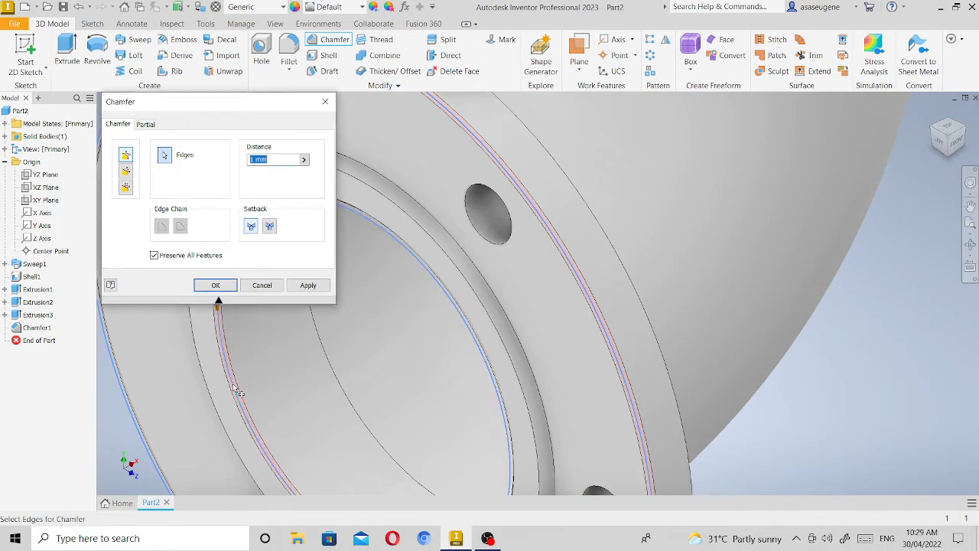
left_click(218, 285)
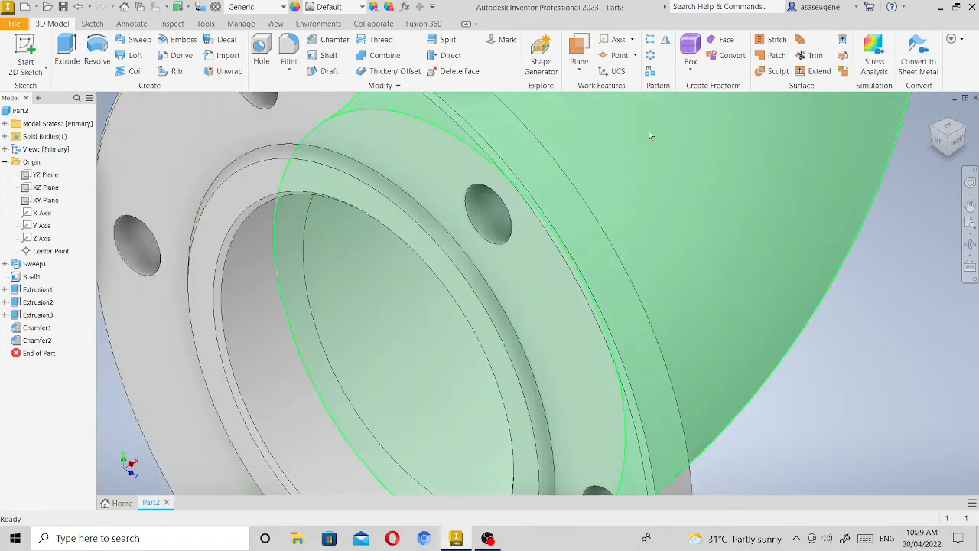
Apply a 2 mm inverted fillet to the edge where the pipe meets the back face of the flange.
left_click(970, 244)
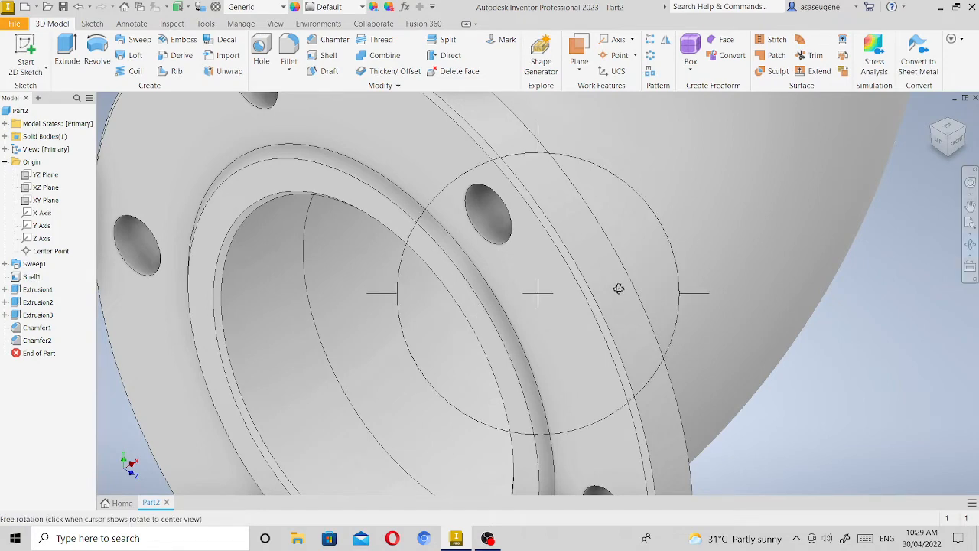
left_click_drag(619, 289, 551, 308)
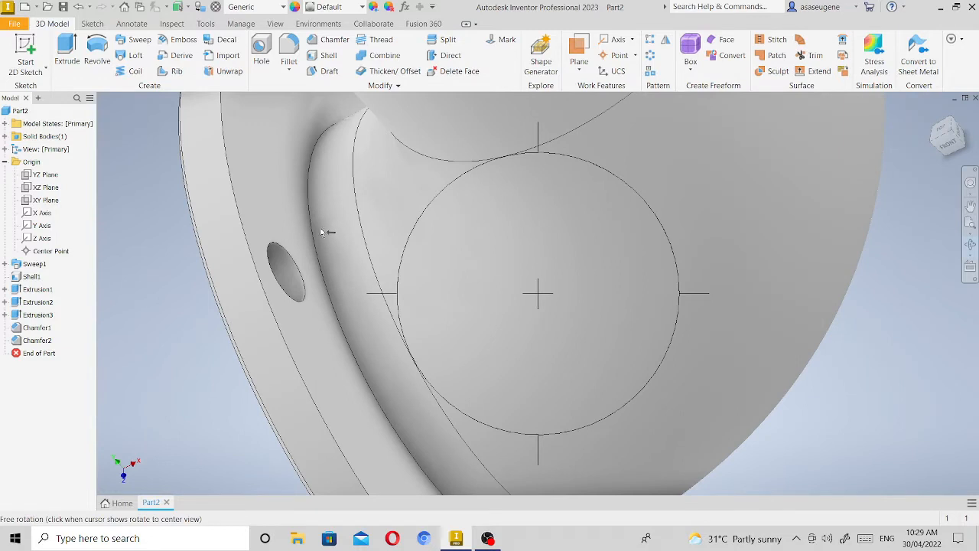
right_click(496, 270)
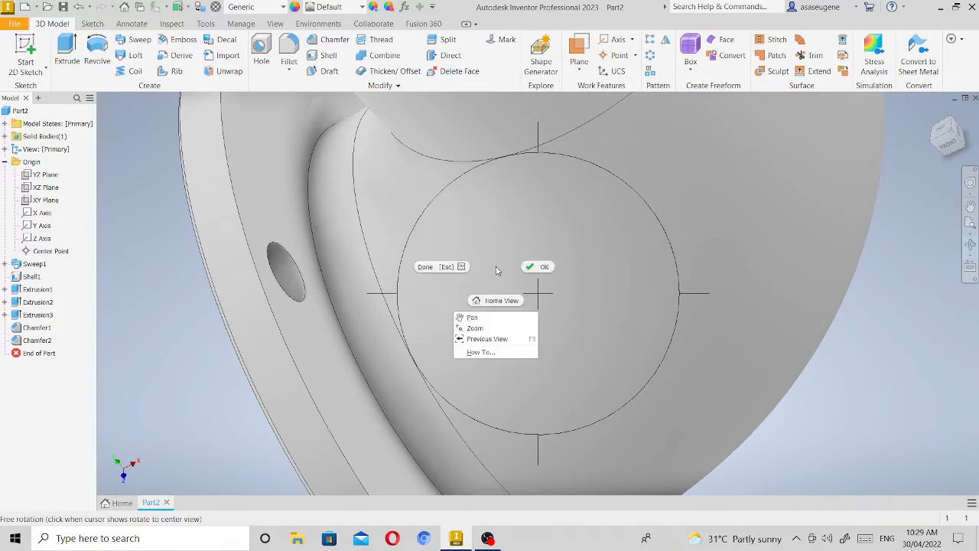
left_click(539, 267)
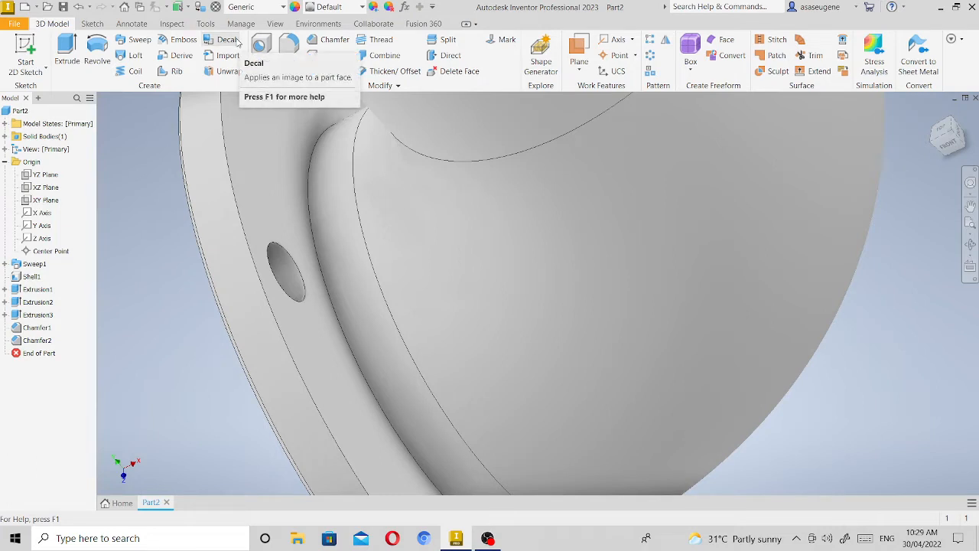
left_click(289, 48)
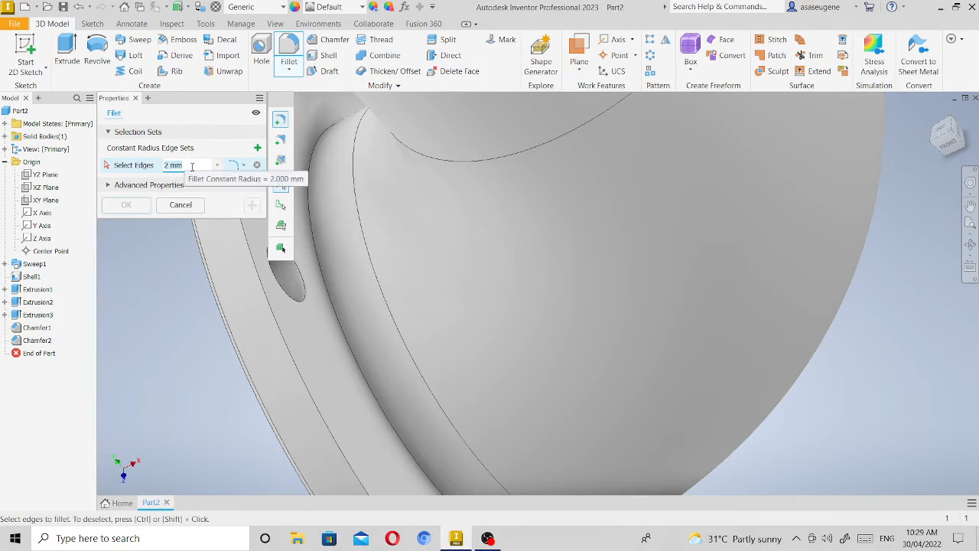
left_click(244, 166)
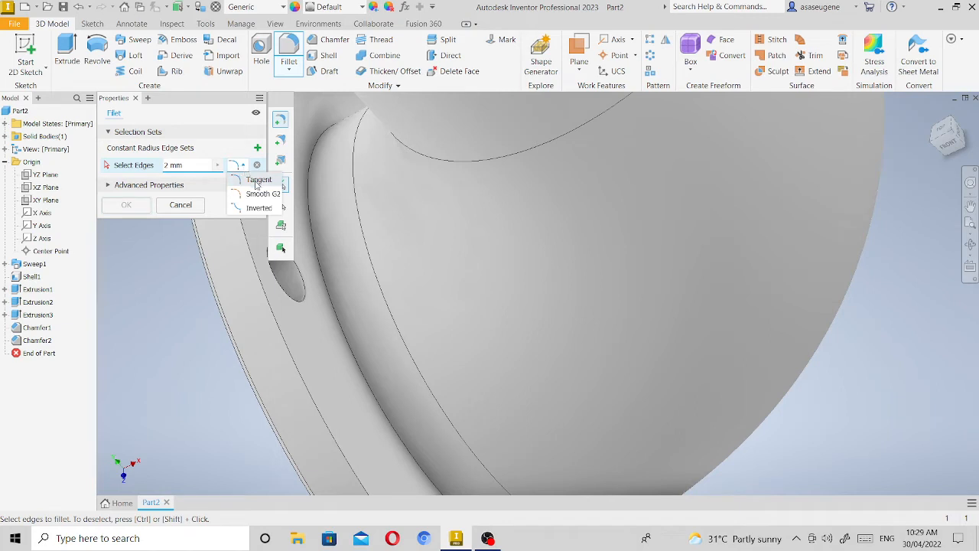
left_click(256, 209)
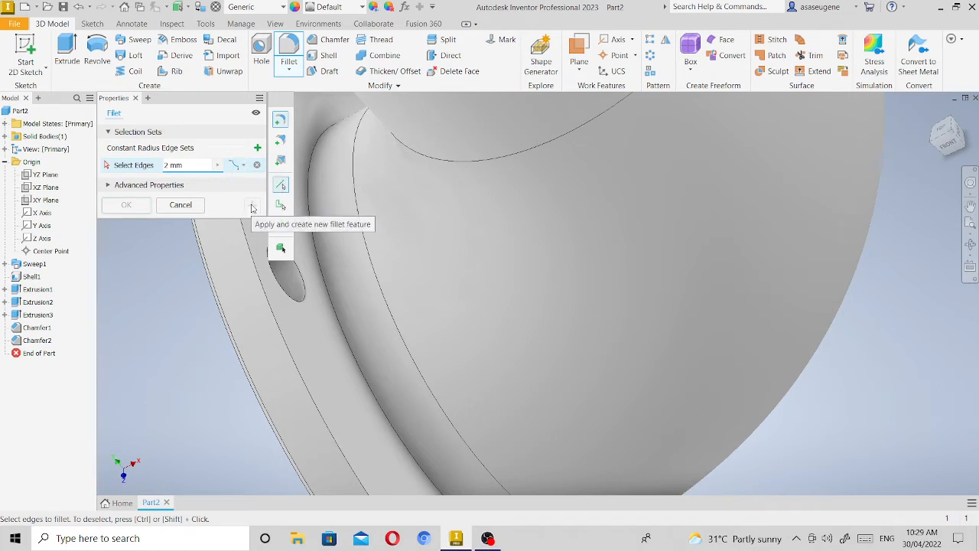
left_click(323, 262)
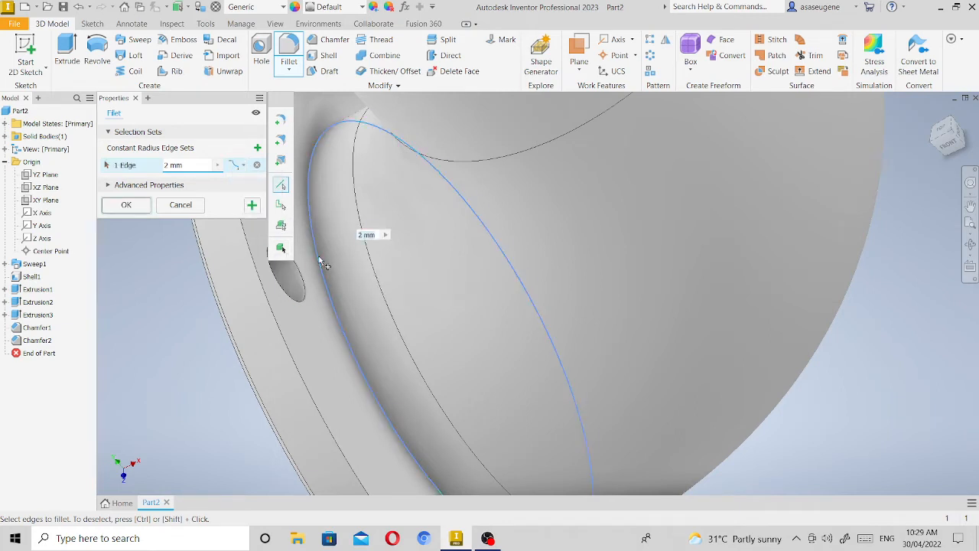
left_click(126, 205)
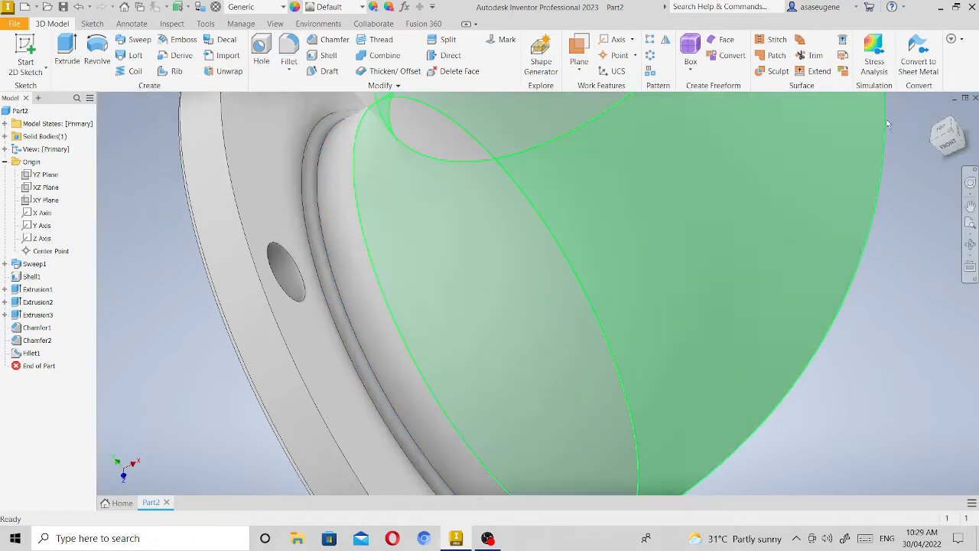
Start a sketch on the pipe's open, unflanged end face and draw a 145 mm diameter circle centred on the bore.
left_click(968, 224)
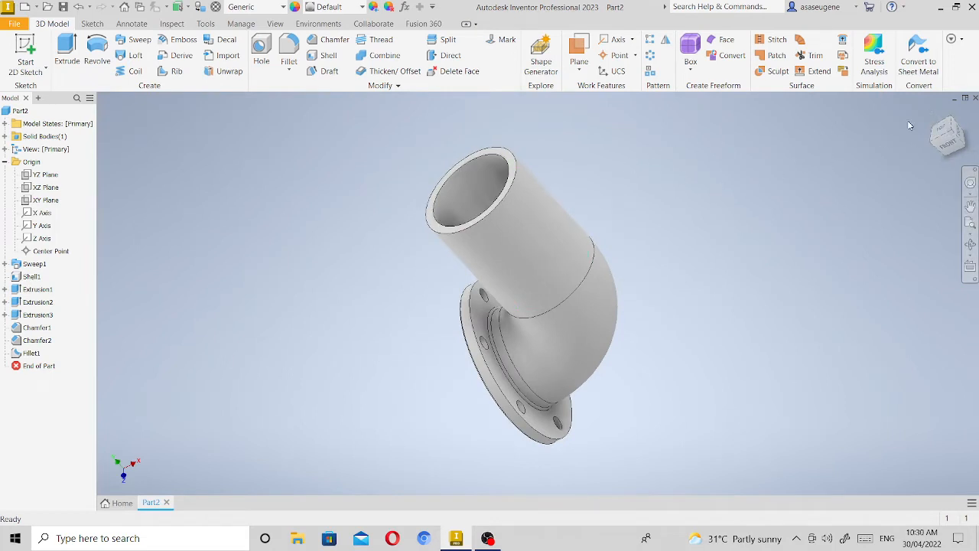
left_click(943, 125)
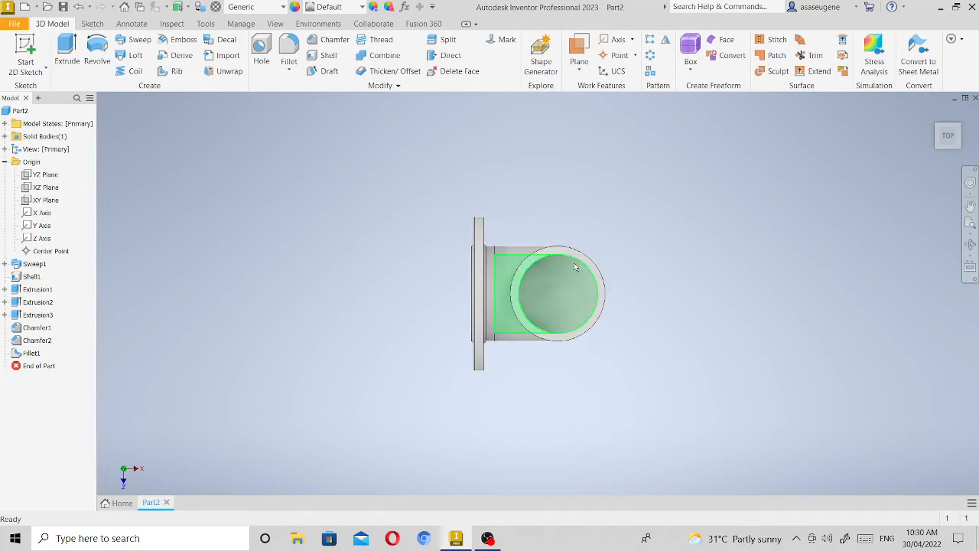
scroll(589, 264, "up", 5)
scroll(580, 254, "down", 3)
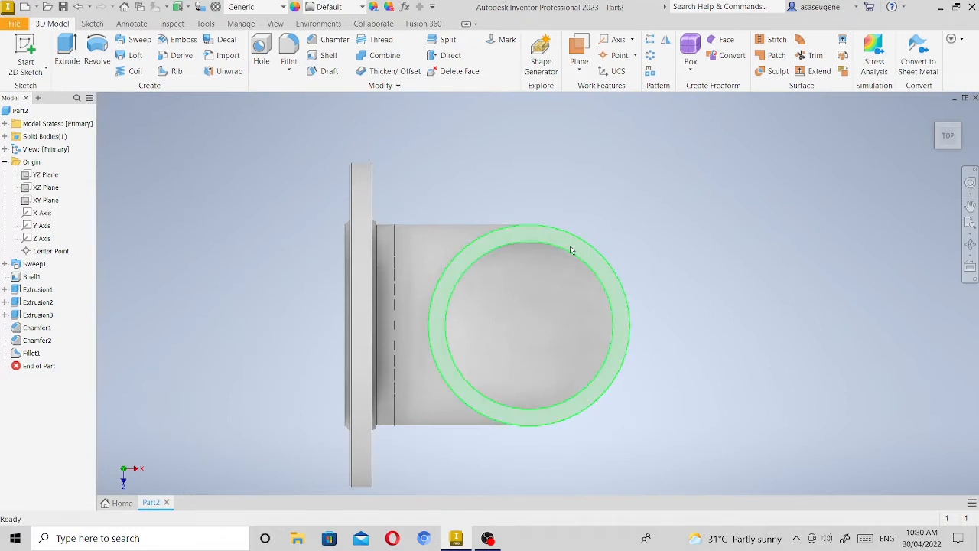
left_click(570, 250)
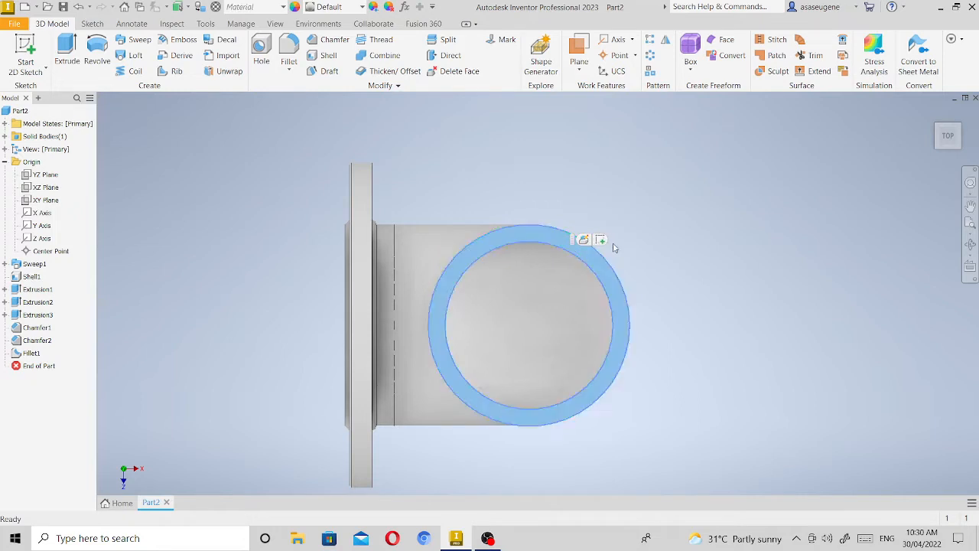
left_click(601, 241)
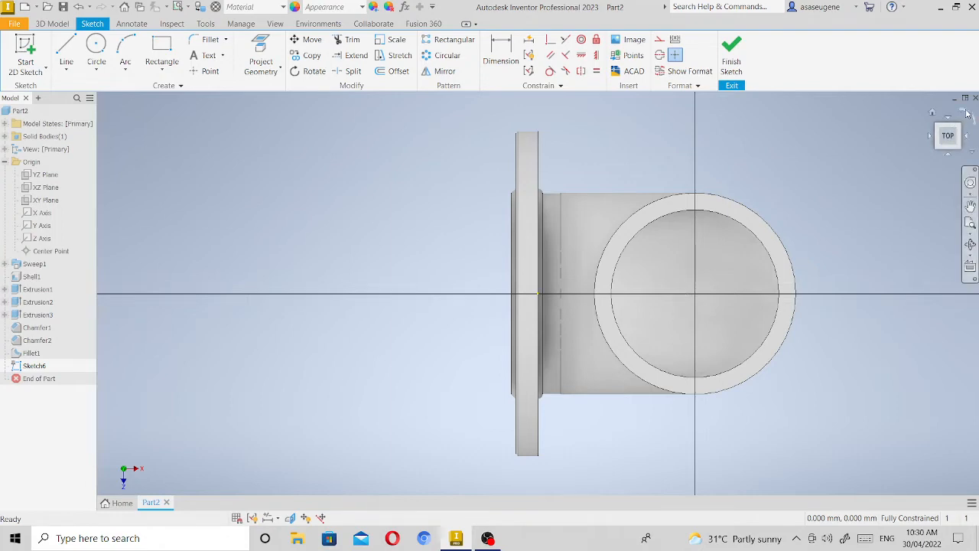
left_click(967, 114)
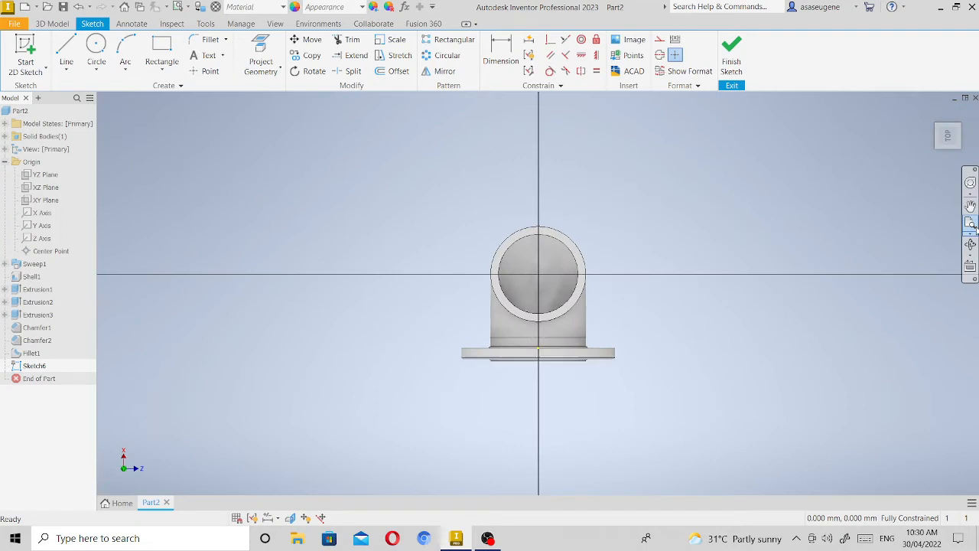
left_click(971, 223)
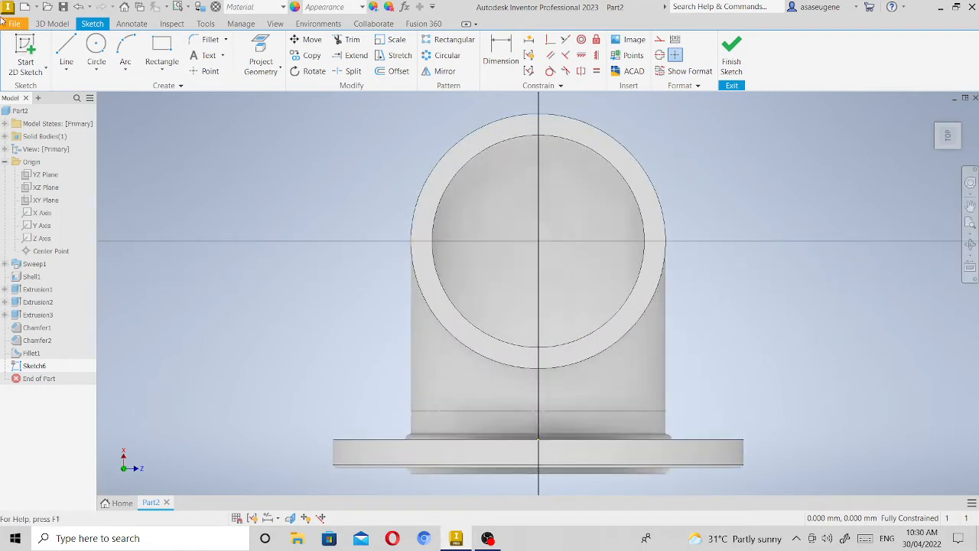
left_click(96, 46)
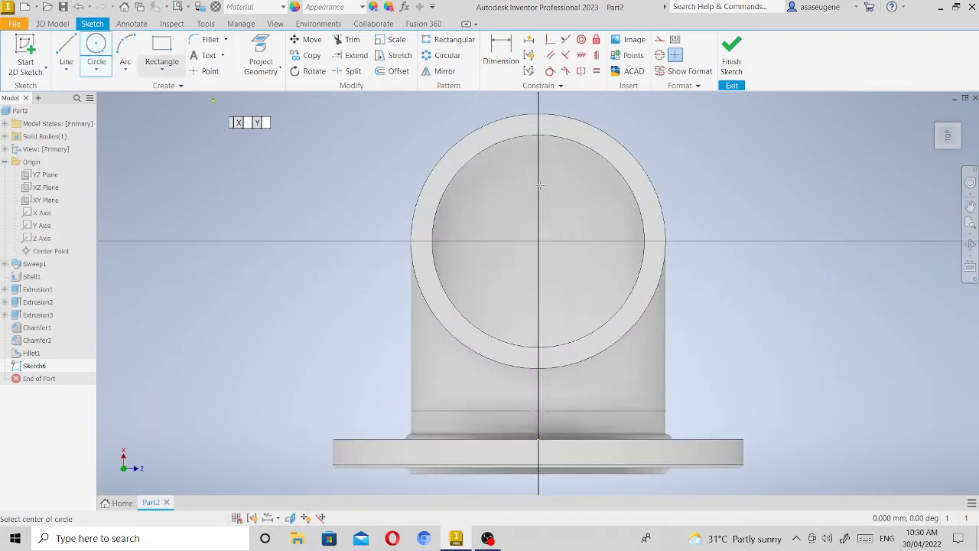
left_click(538, 240)
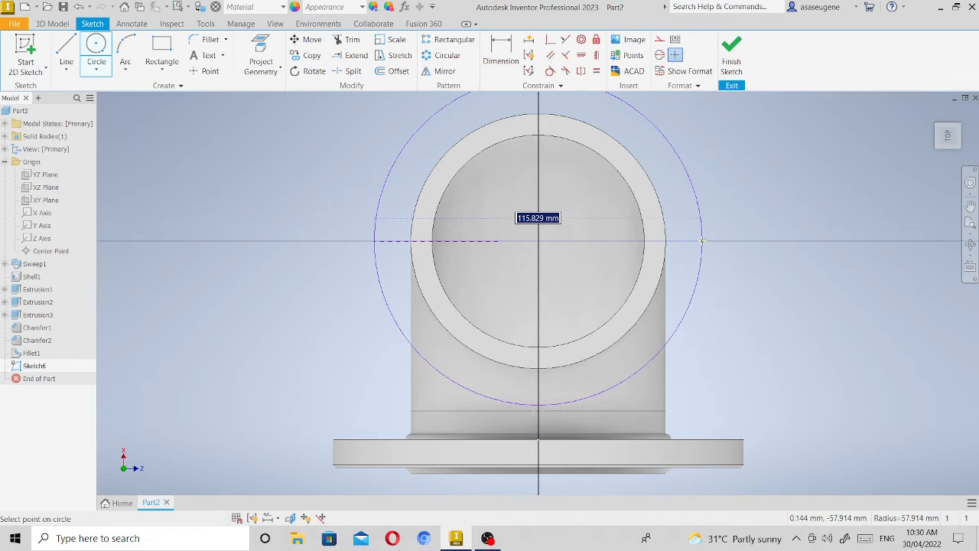
type("14")
key("Return")
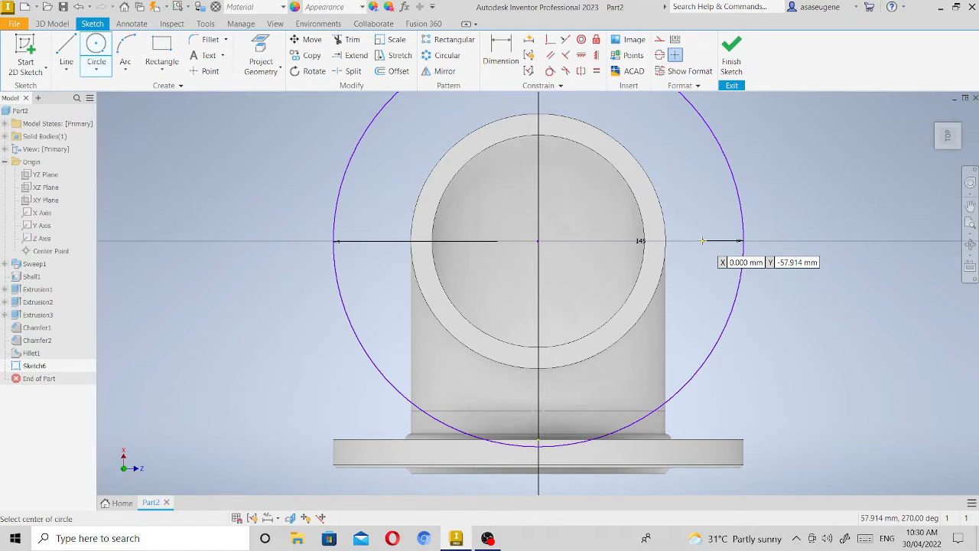
Project the bore's circular edge into the 145 mm circle's sketch and finish the sketch.
left_click(264, 57)
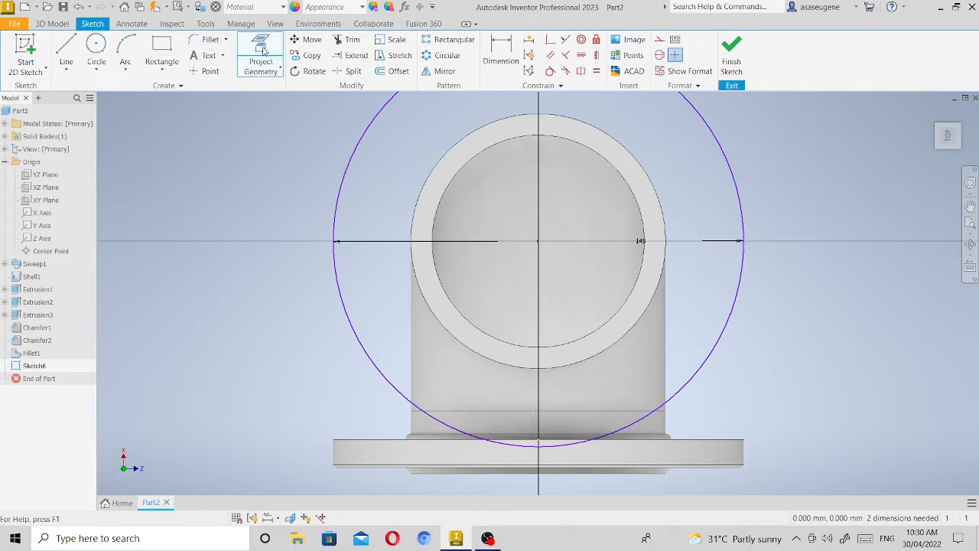
left_click(519, 139)
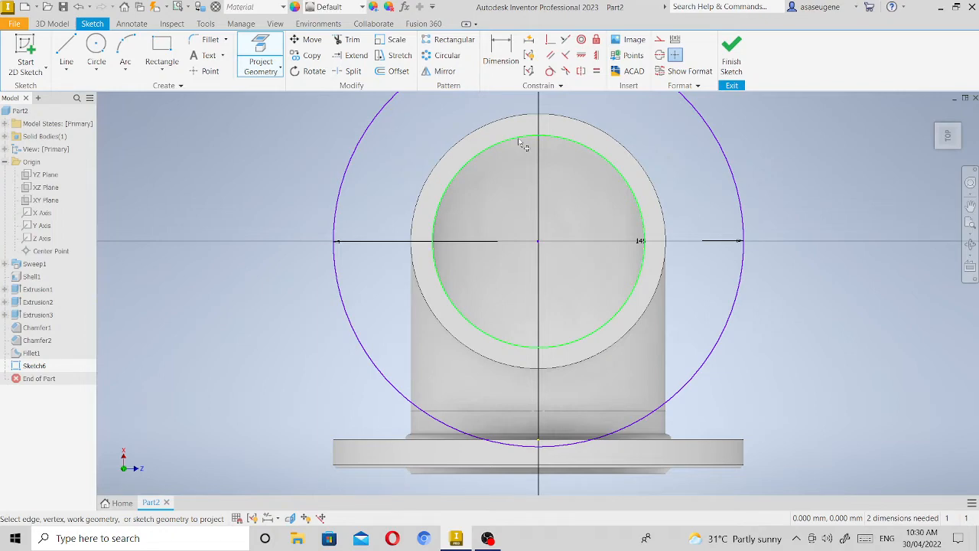
left_click(538, 159)
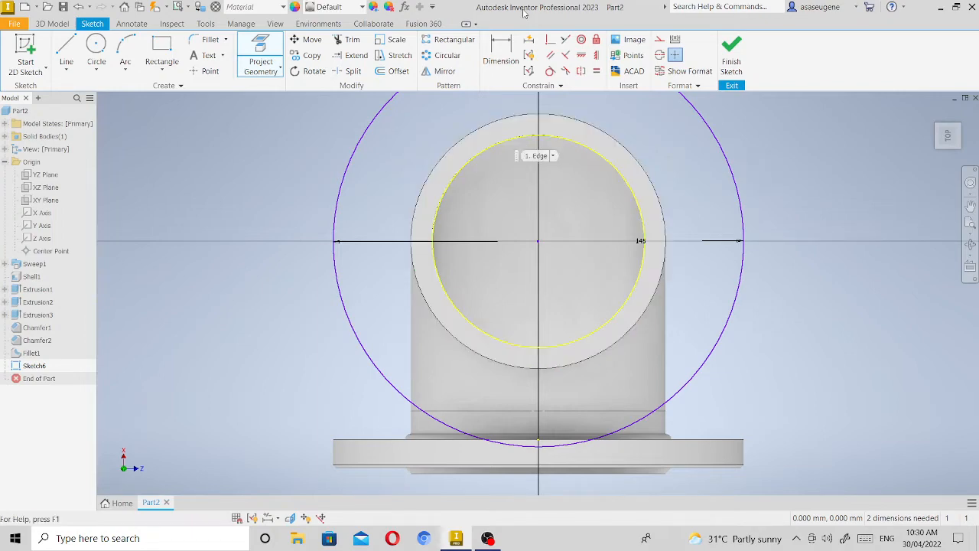
left_click(730, 55)
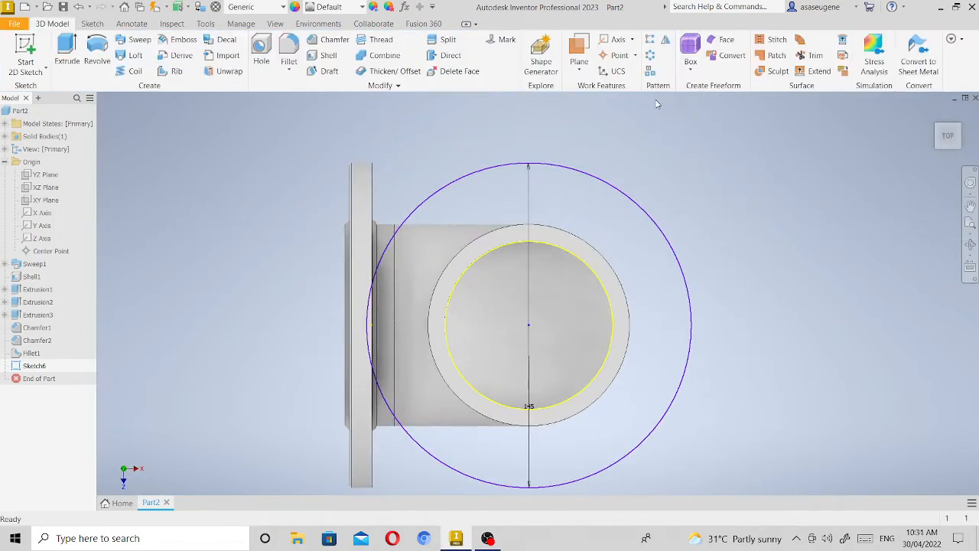
Extrude the area between the 145 mm circle and the bore outward by 10 mm as a joined second flange.
left_click(962, 138)
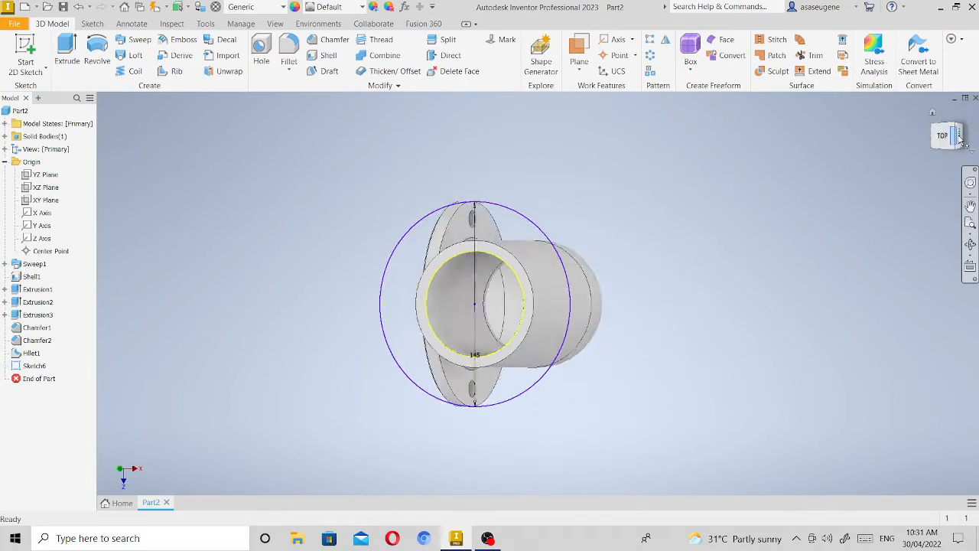
left_click(972, 242)
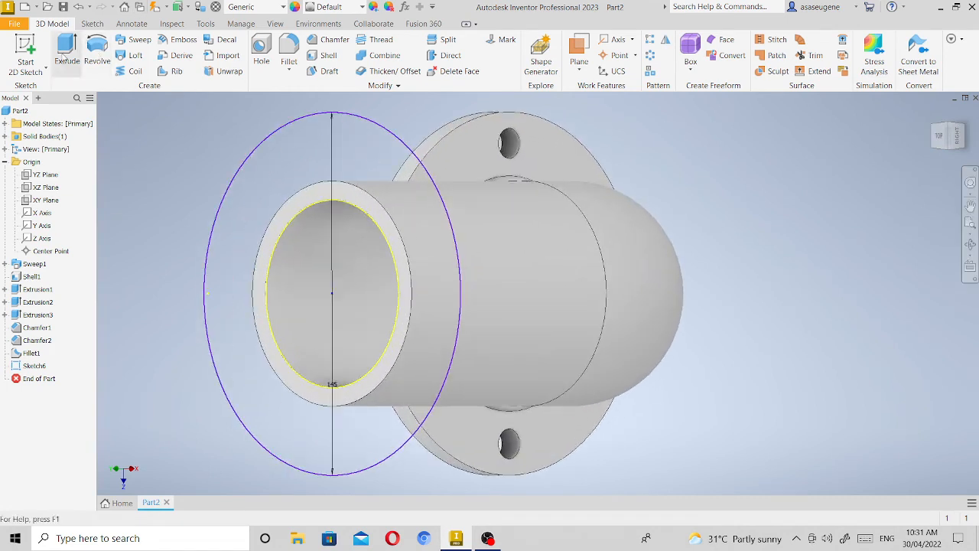
left_click(64, 48)
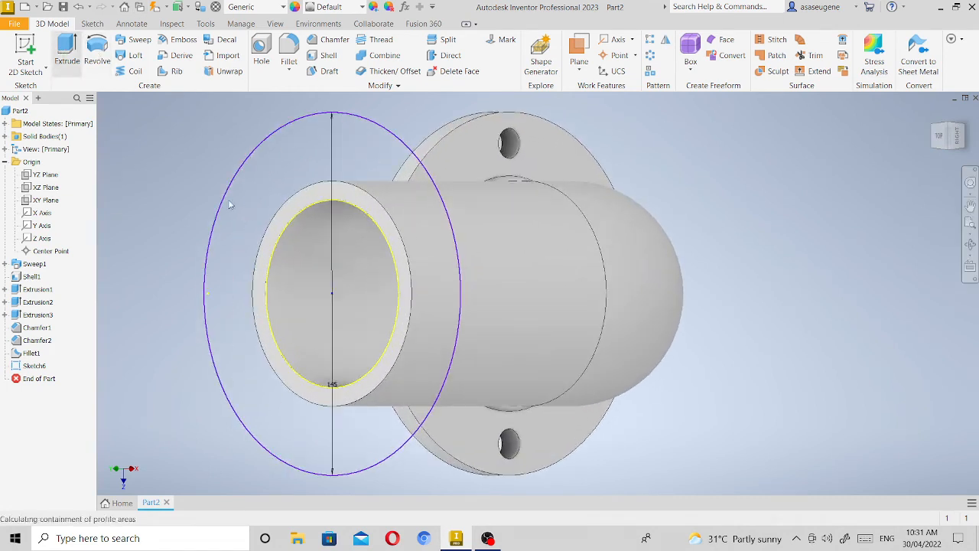
left_click(417, 195)
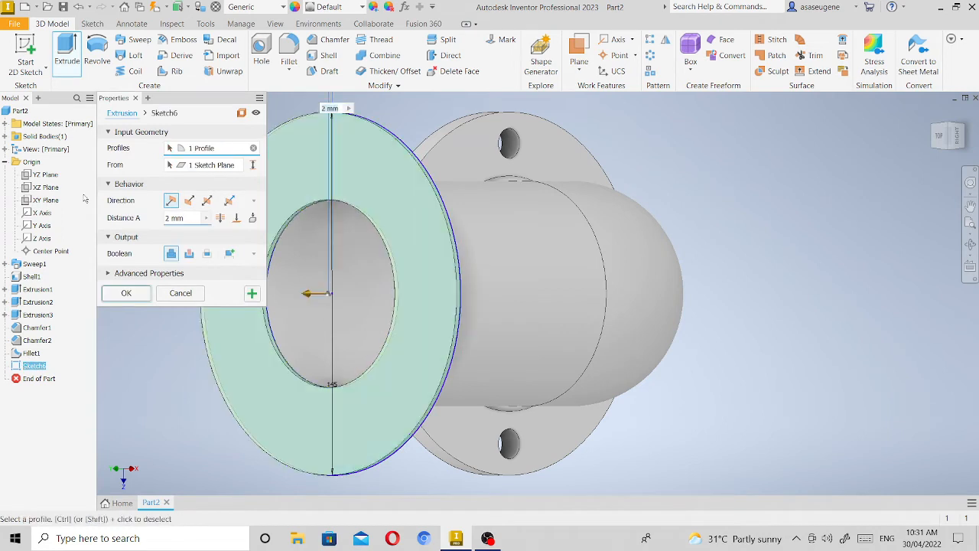
left_click(169, 221)
left_click(171, 222)
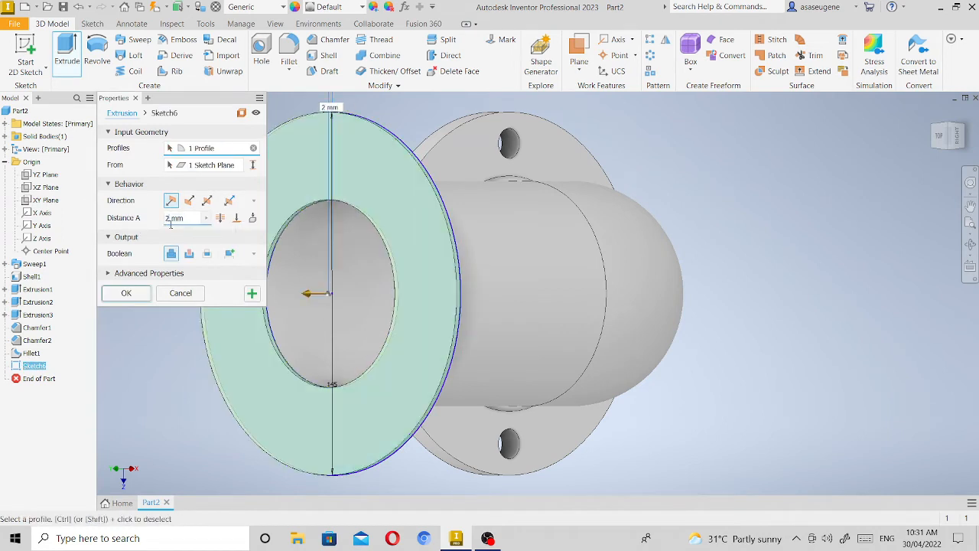
key("BackSpace")
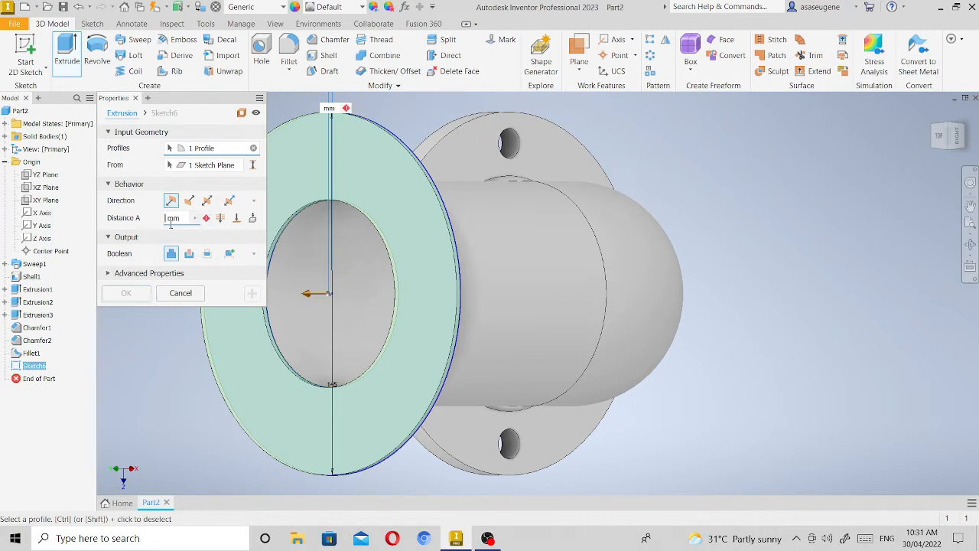
type("10")
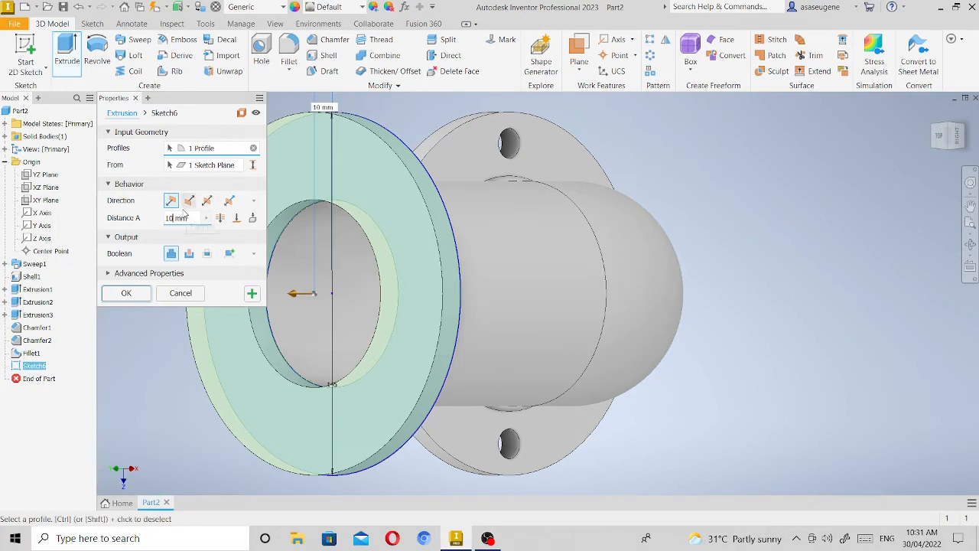
left_click(126, 294)
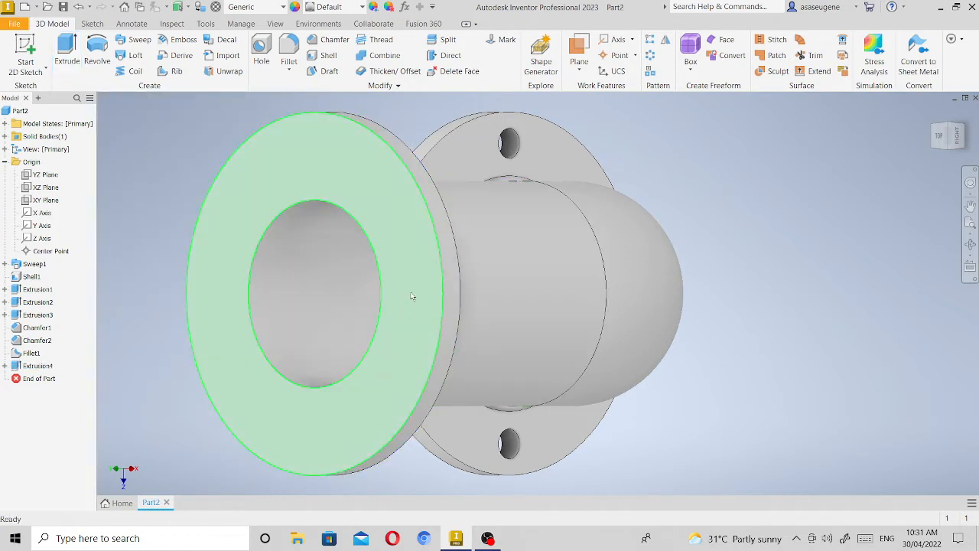
Start a sketch on the second flange's outer face and draw a 120 mm diameter circle centred on the bore.
mouse_move(428, 312)
left_click(419, 274)
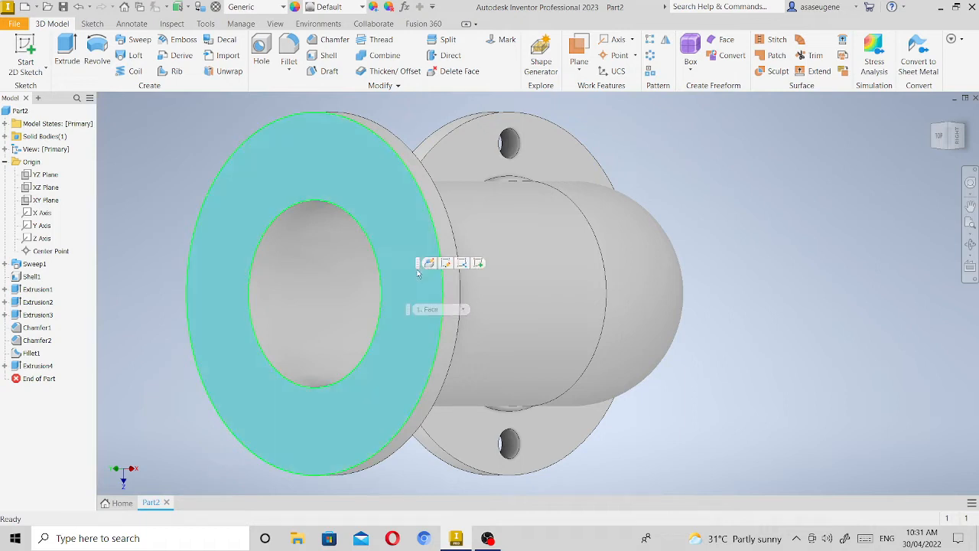
left_click(479, 264)
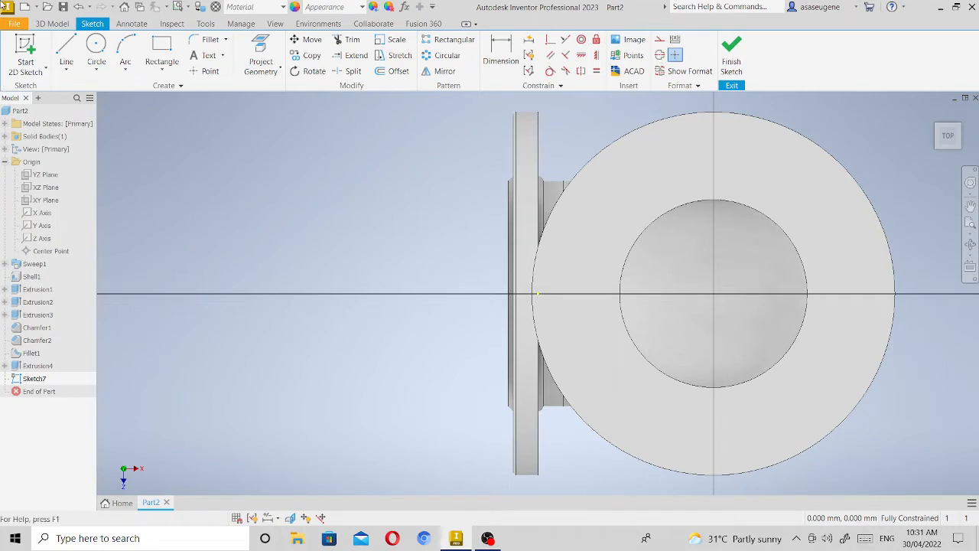
left_click(100, 46)
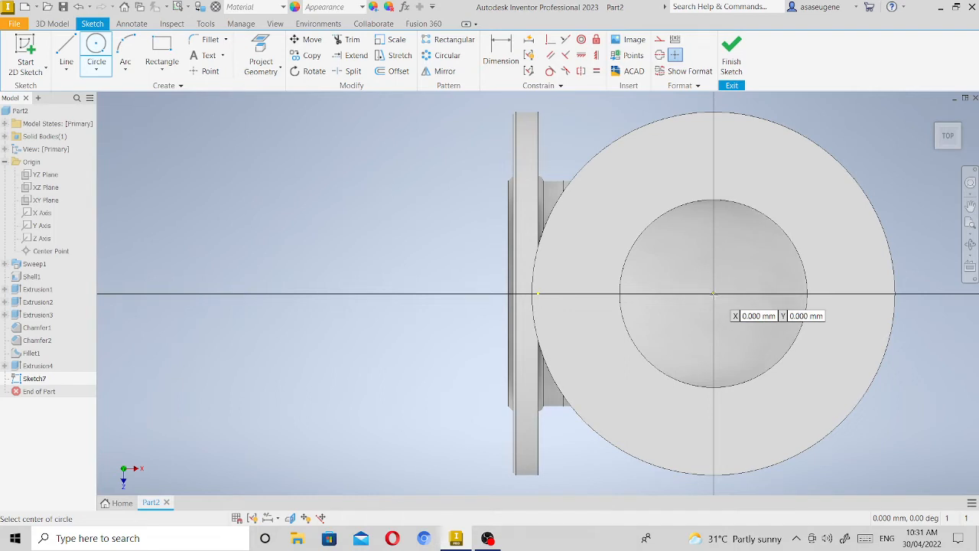
left_click(713, 293)
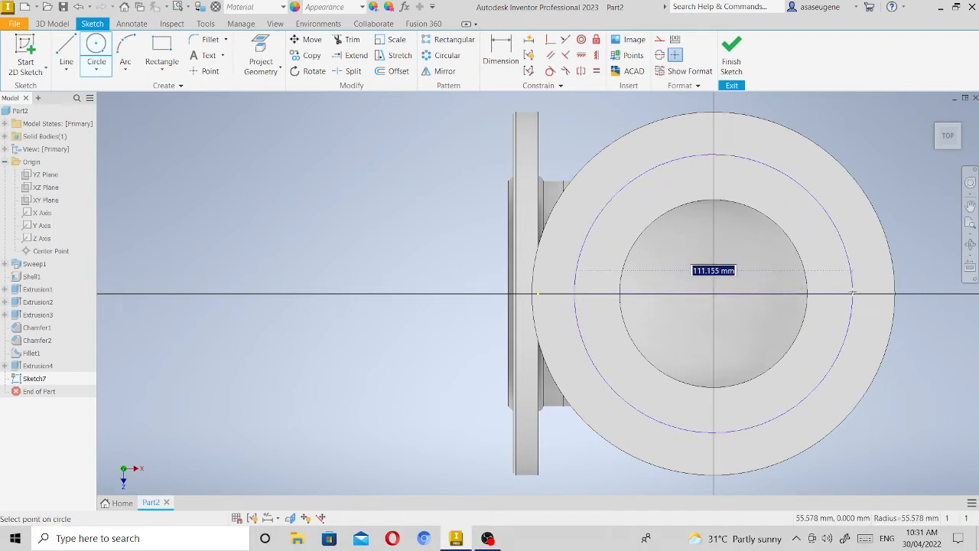
type("12")
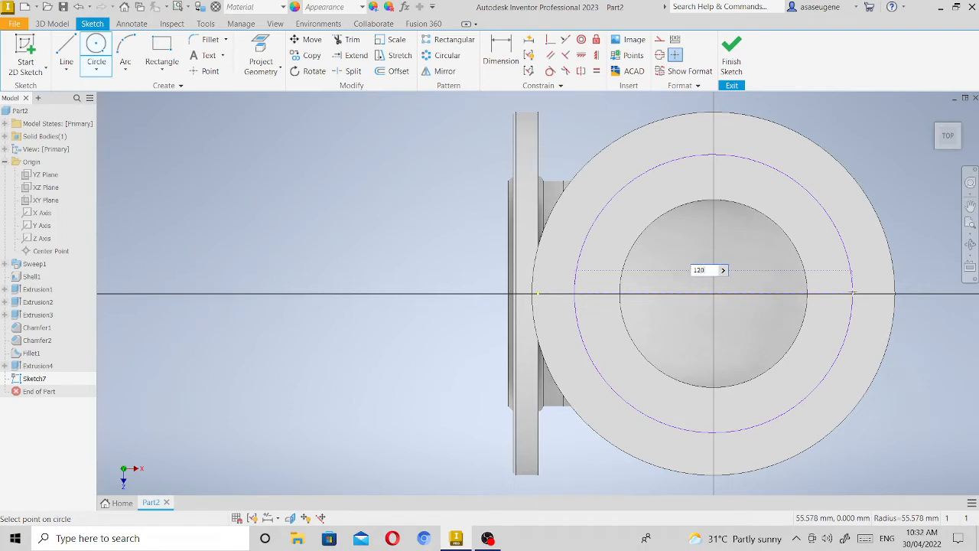
type("0")
key("Return")
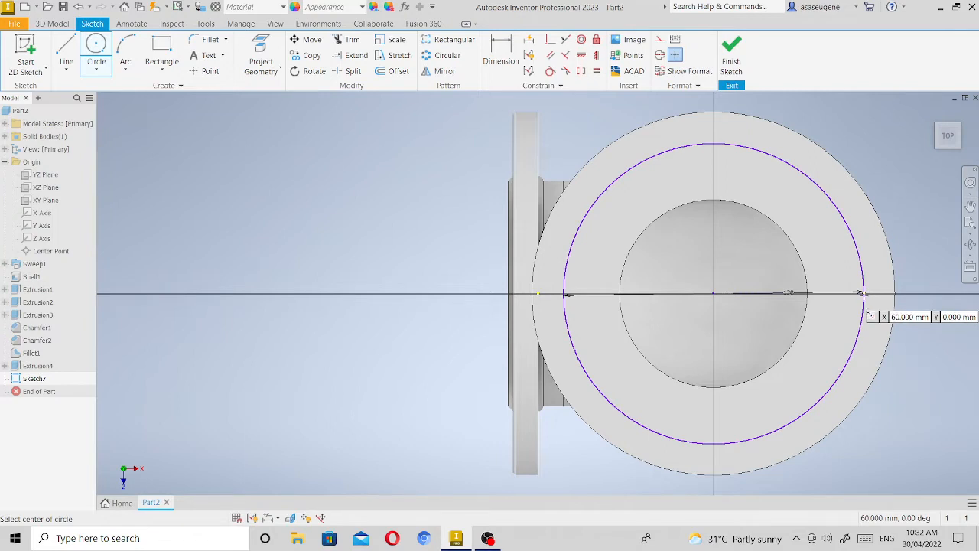
Draw a bolt-hole circle about 24 mm in diameter, centred where the 120 mm circle crosses the sketch axis.
left_click(862, 294)
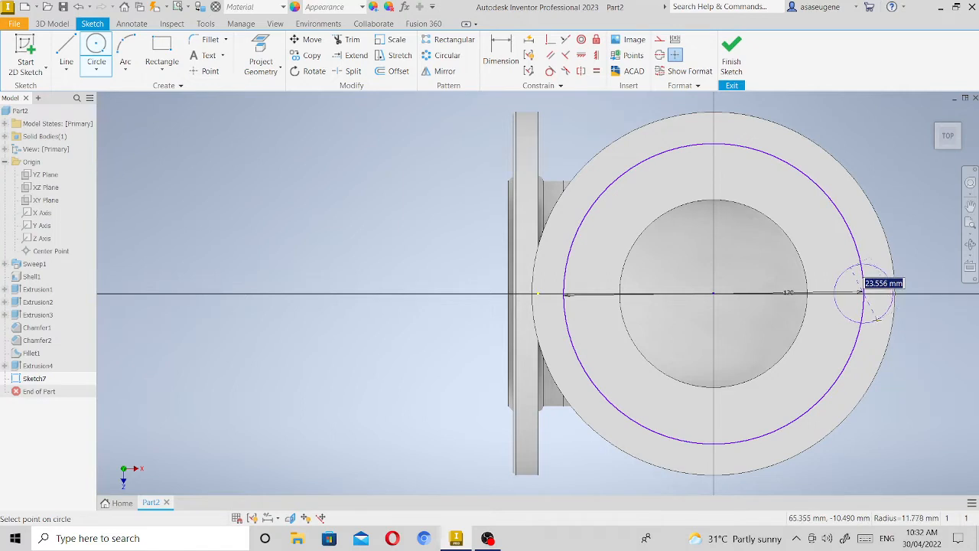
left_click(877, 316)
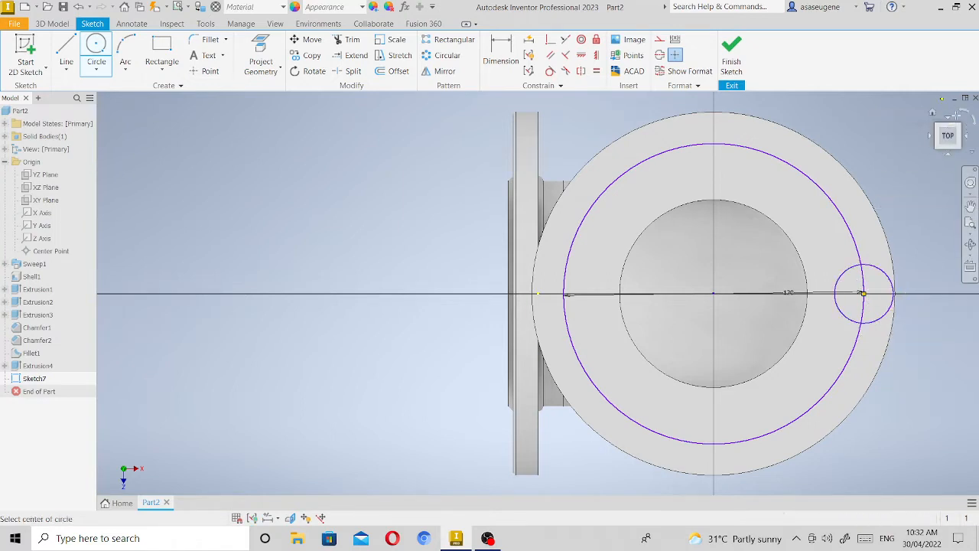
left_click(964, 119)
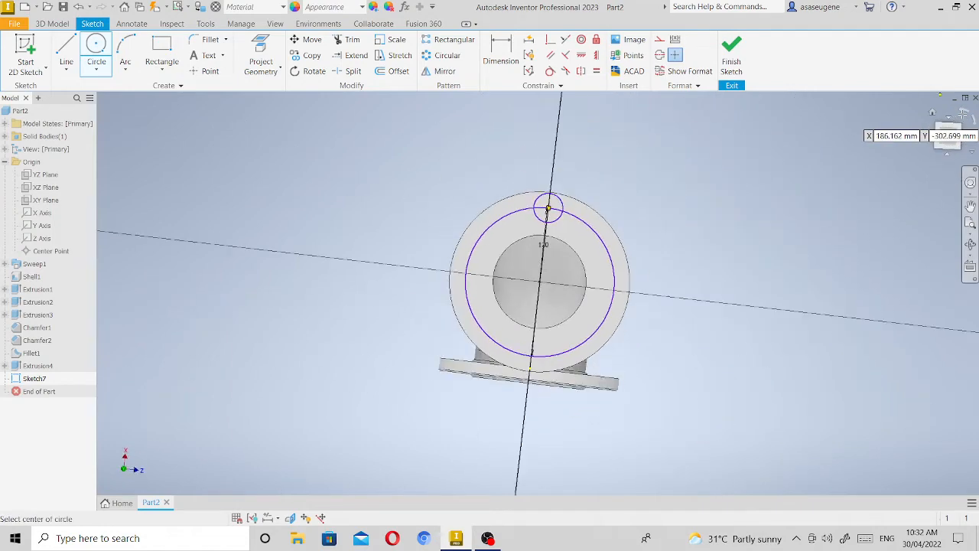
left_click(948, 156)
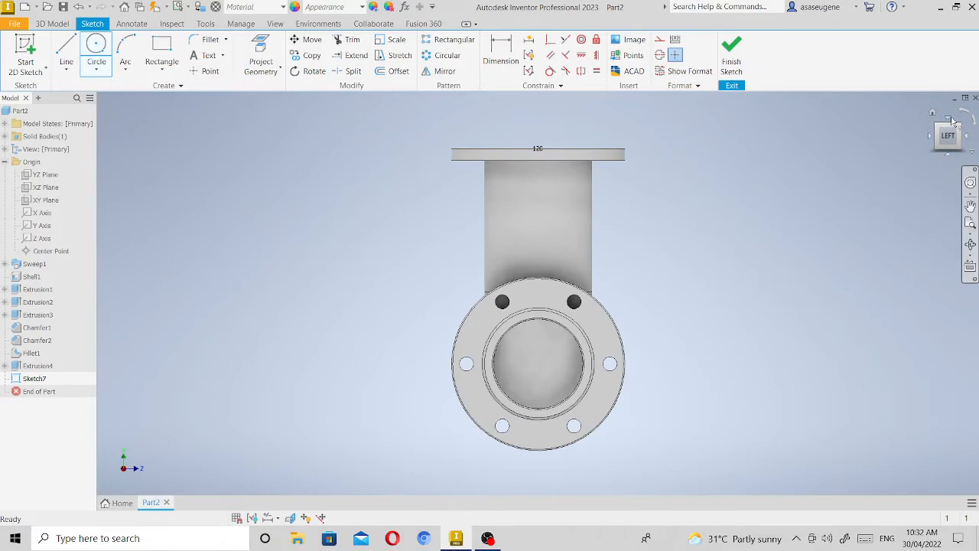
left_click(948, 150)
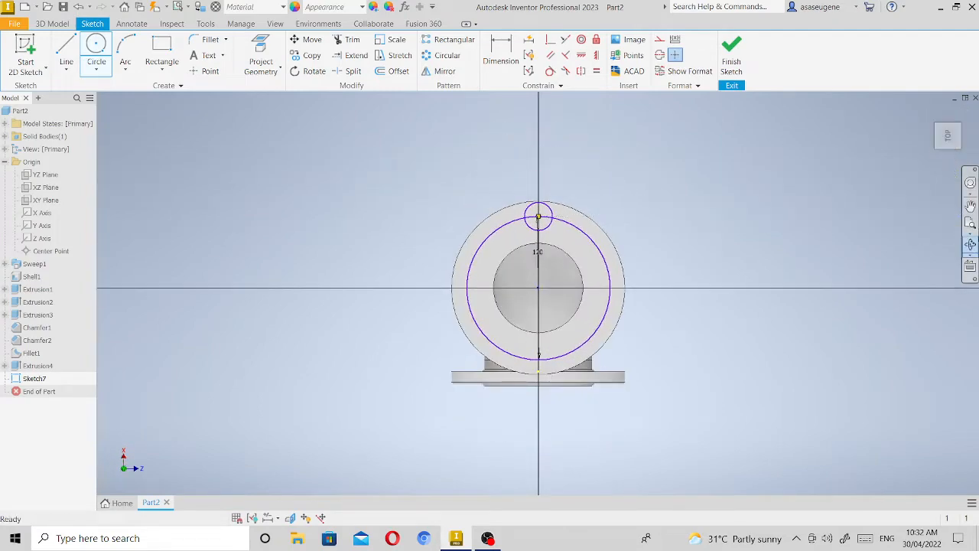
left_click(970, 222)
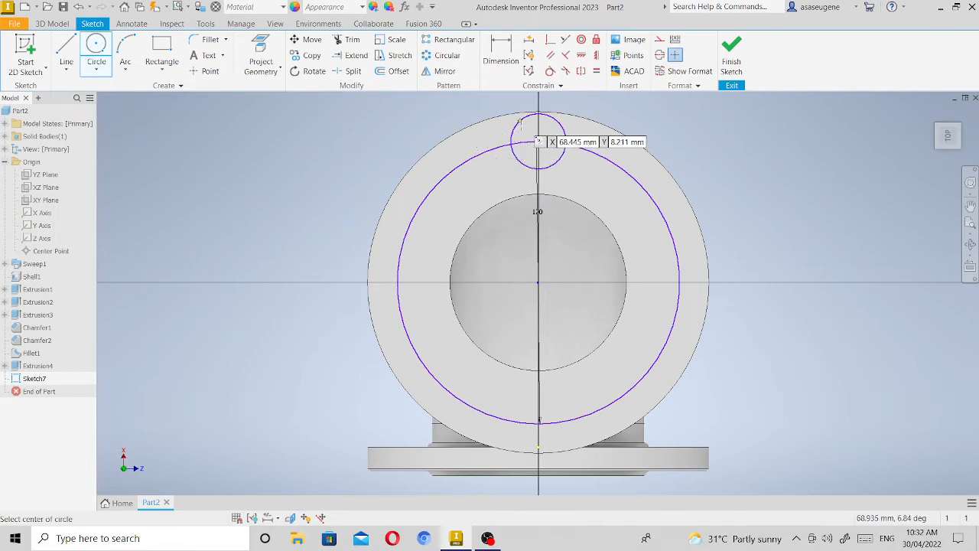
key("Escape")
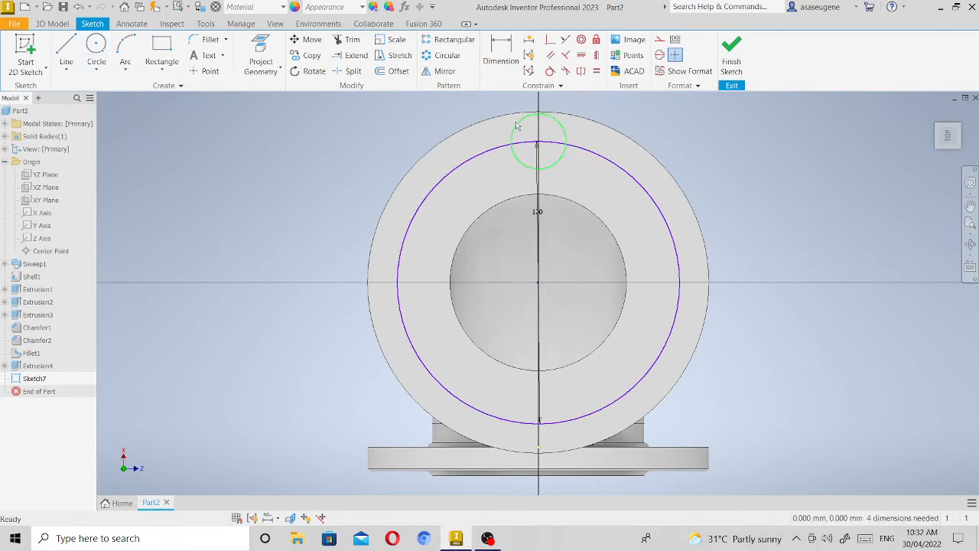
Pattern the bolt-hole circle circularly around the bore centre with 6 instances over 360 degrees and finish the sketch.
left_click(518, 125)
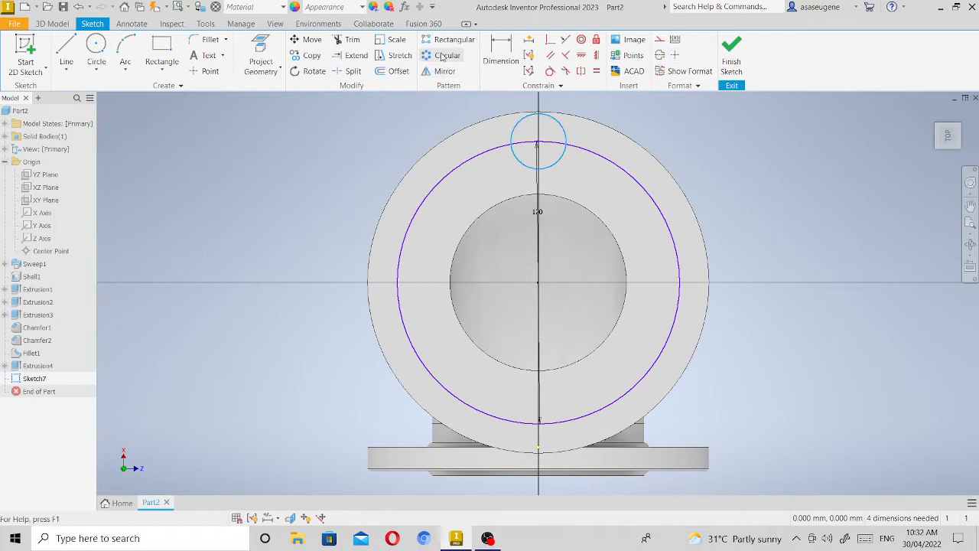
left_click(442, 57)
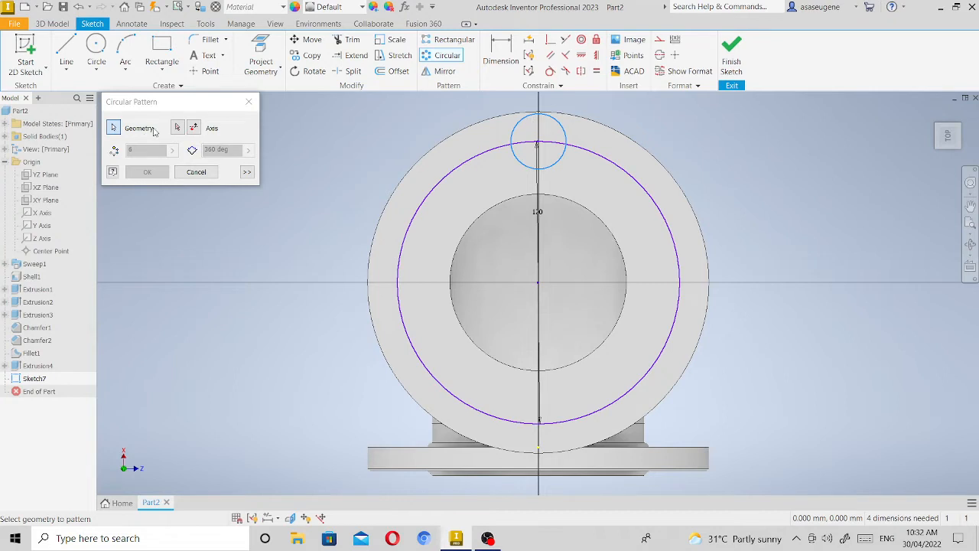
left_click(177, 128)
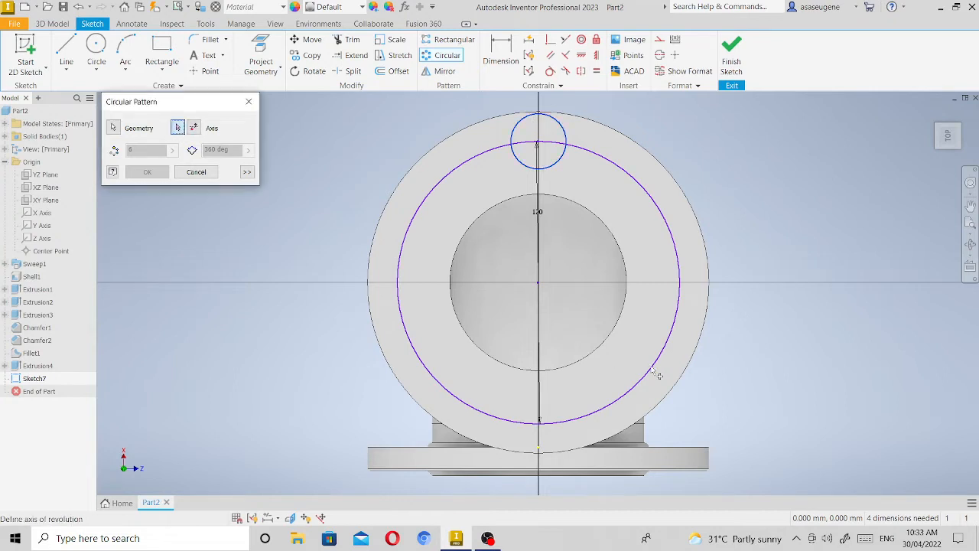
left_click(540, 283)
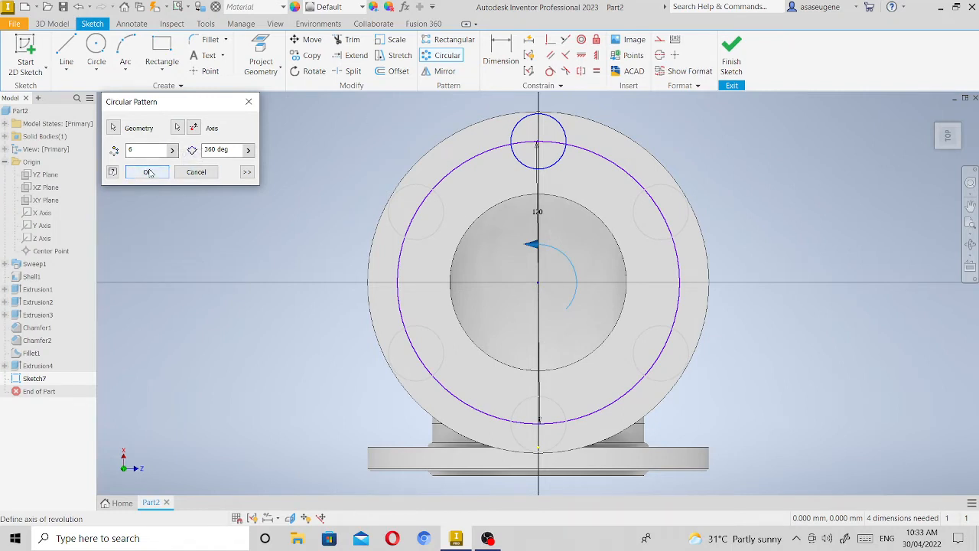
left_click(149, 172)
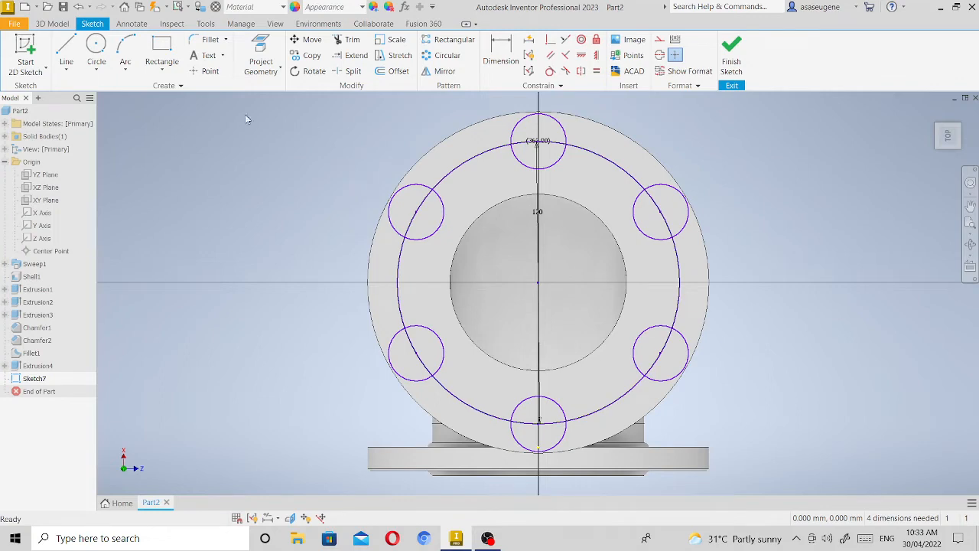
left_click(732, 55)
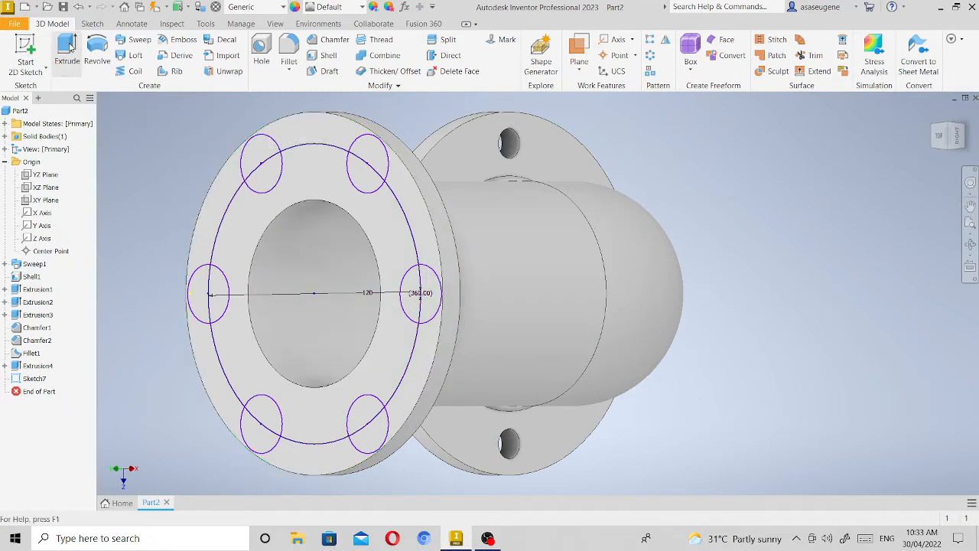
Extrude all six bolt-hole circles as a 10 mm cut in the flipped direction through the second flange.
left_click(69, 48)
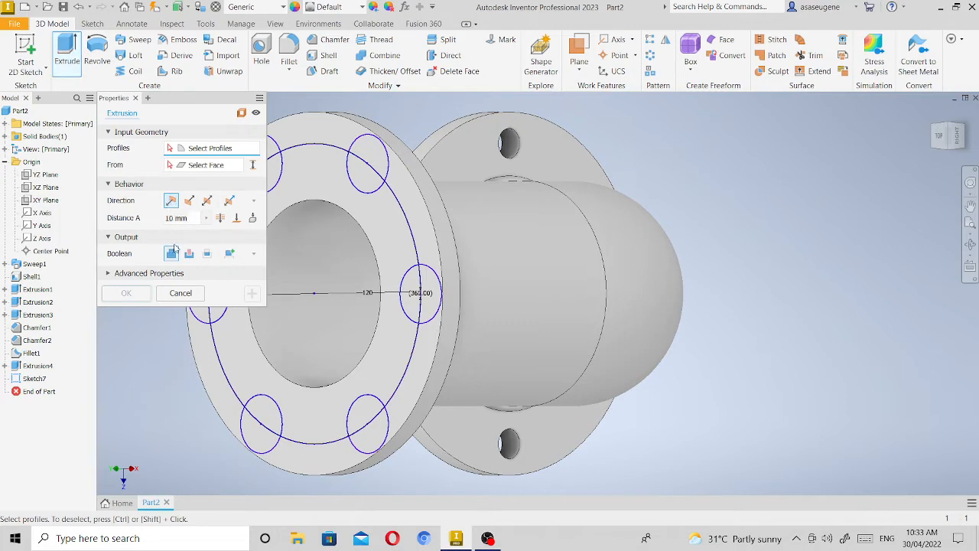
left_click(189, 200)
left_click(189, 253)
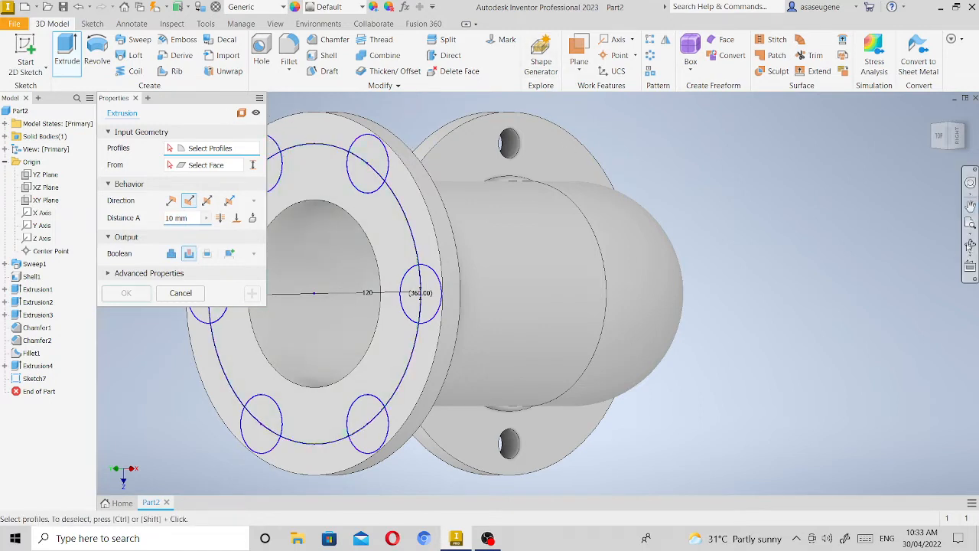
left_click(970, 205)
left_click_drag(646, 274, 769, 266)
right_click(768, 265)
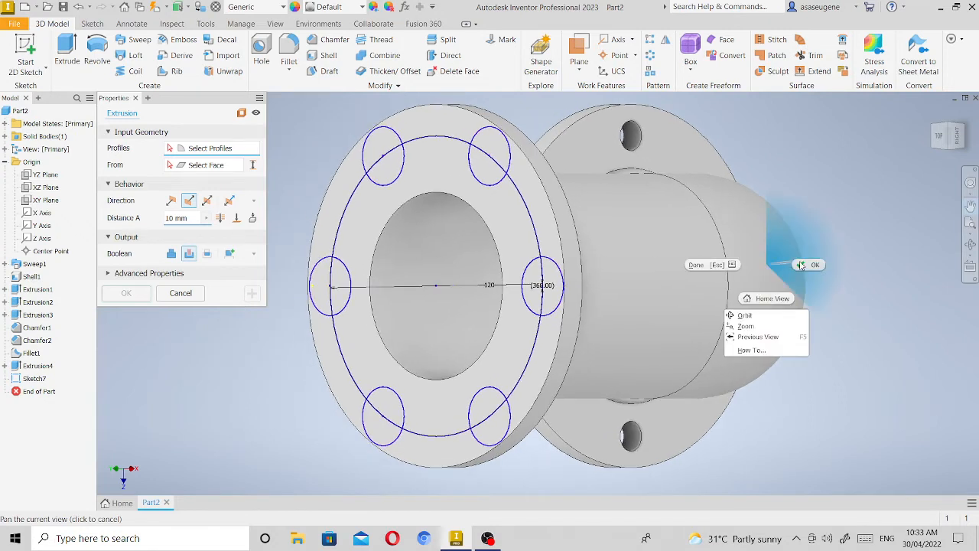
left_click(787, 266)
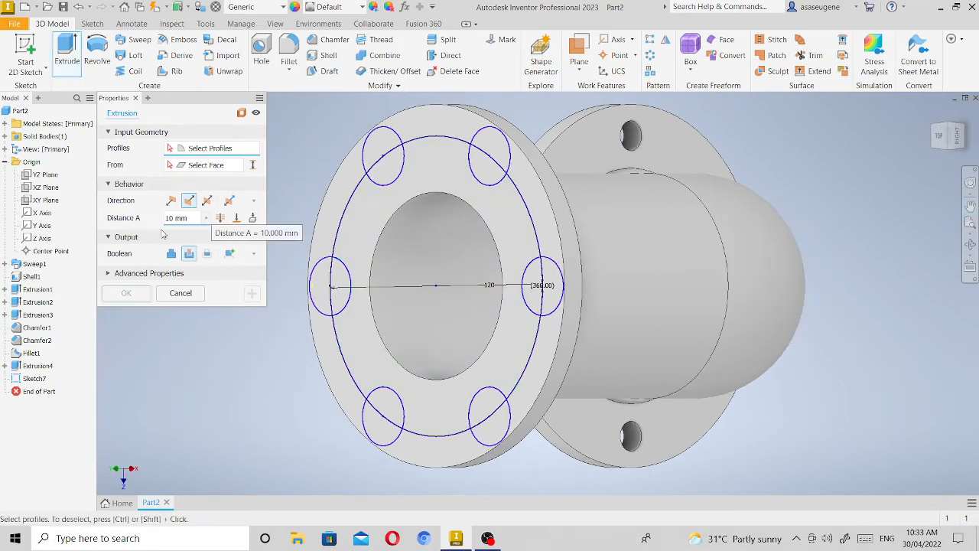
left_click(397, 144)
left_click(493, 136)
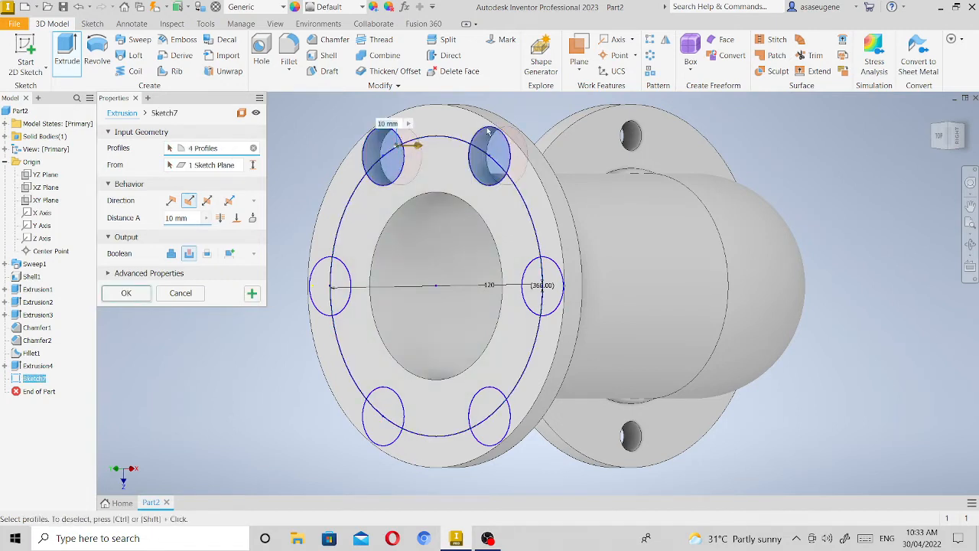
left_click(554, 272)
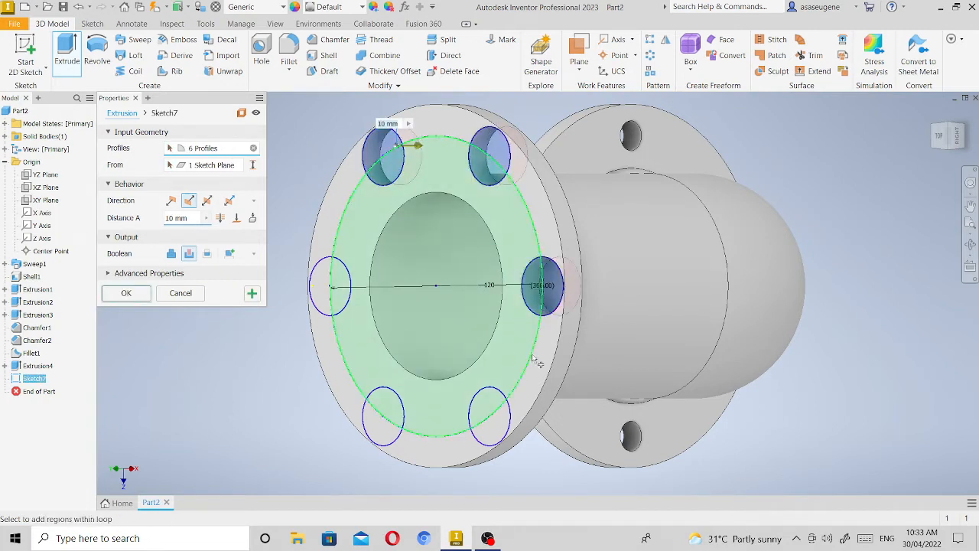
left_click(490, 417)
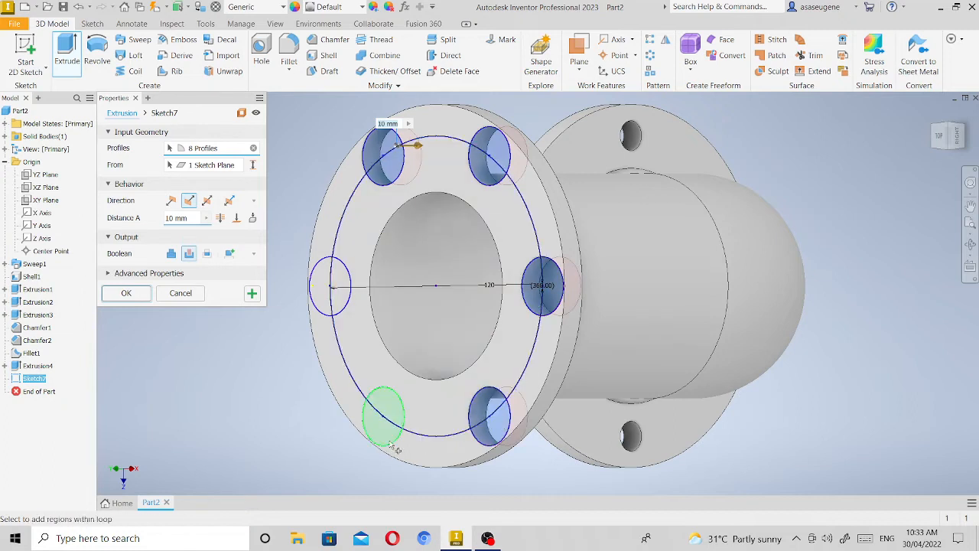
left_click(387, 433)
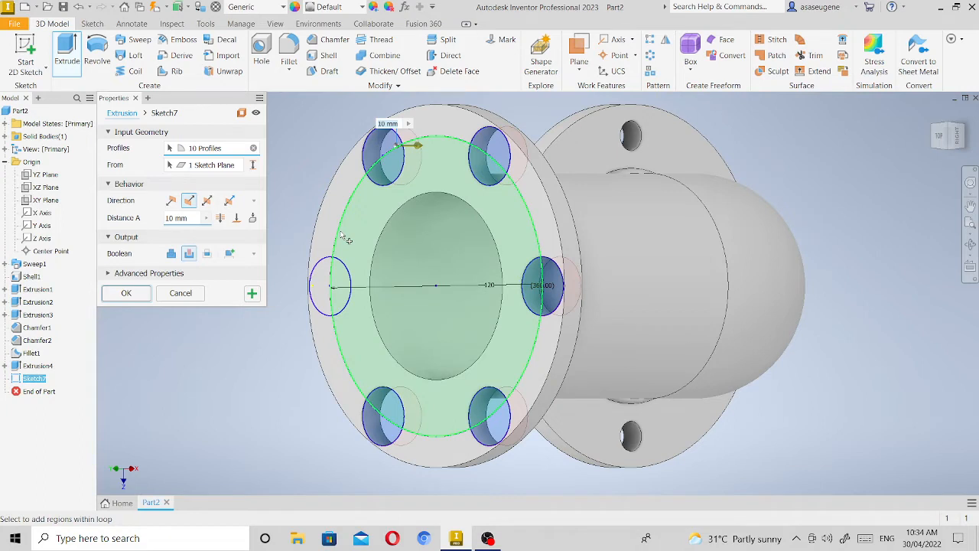
mouse_move(357, 251)
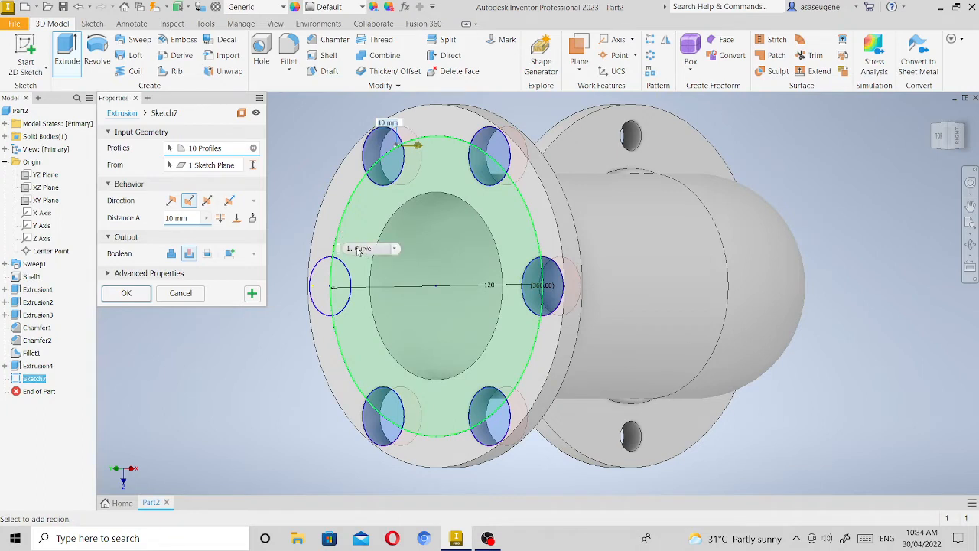
left_click(316, 281)
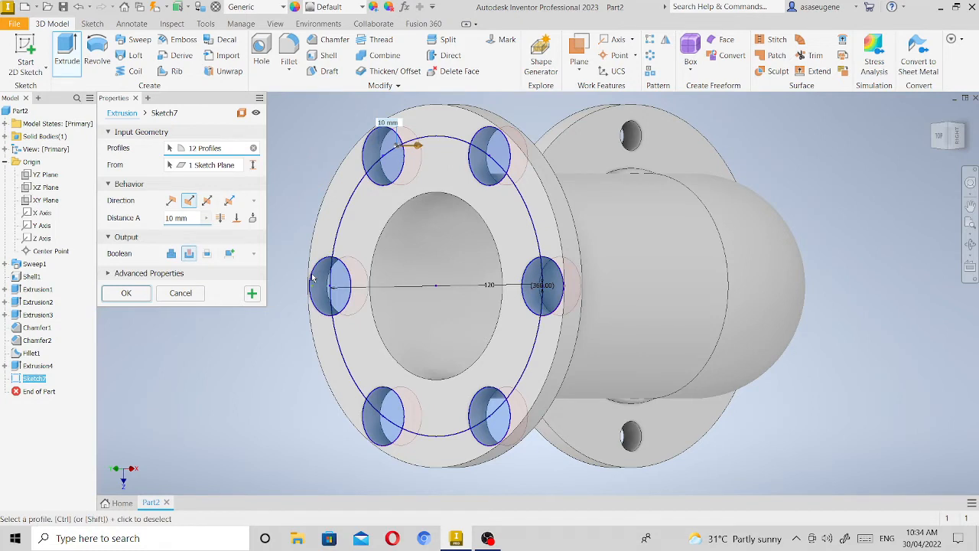
left_click(126, 293)
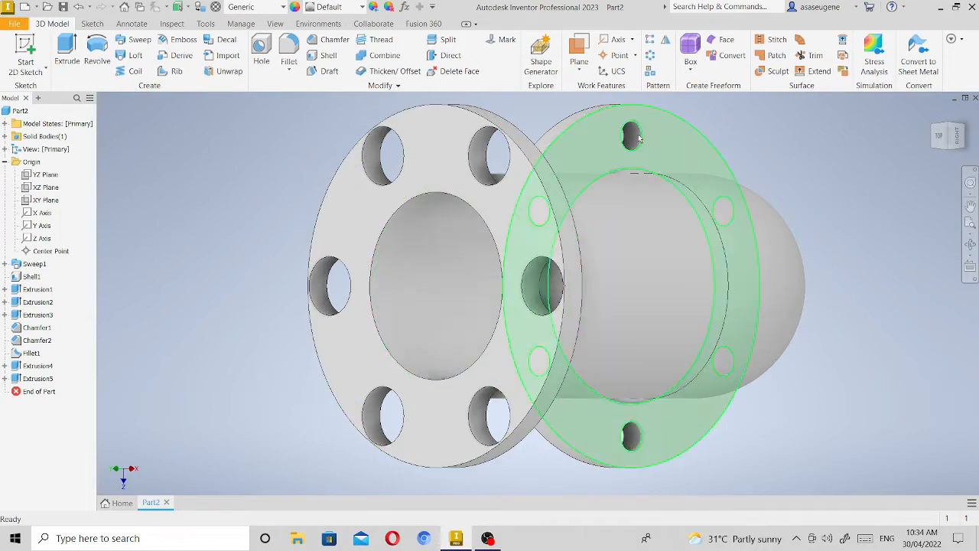
Undo the bolt-hole cut, reopen its sketch and undo the circular pattern and the small bolt-hole circle.
key("ctrl+z")
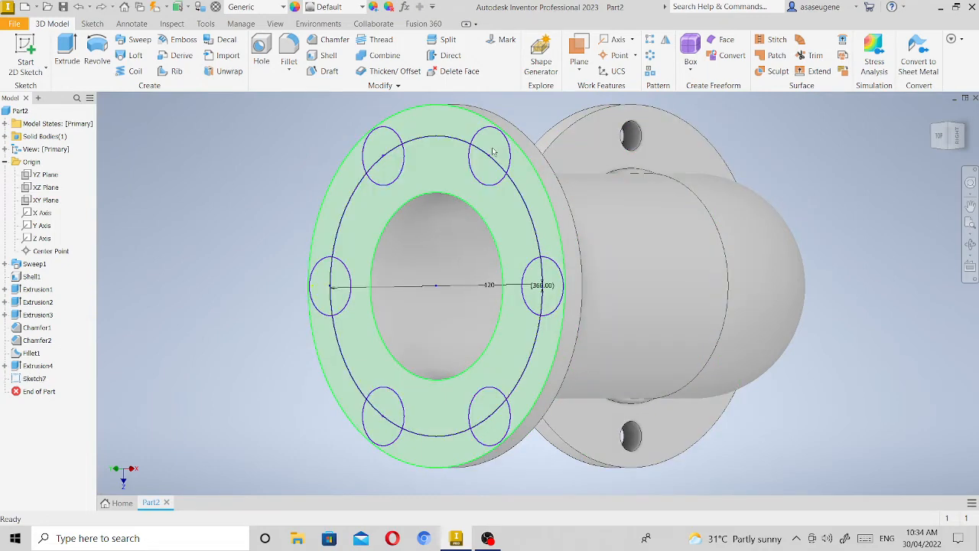
double_click(503, 150)
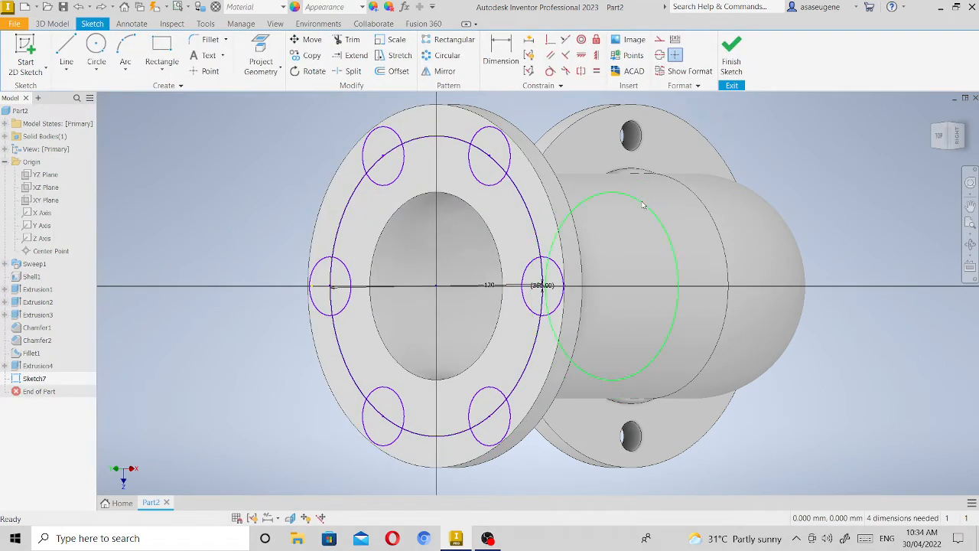
key("ctrl+z")
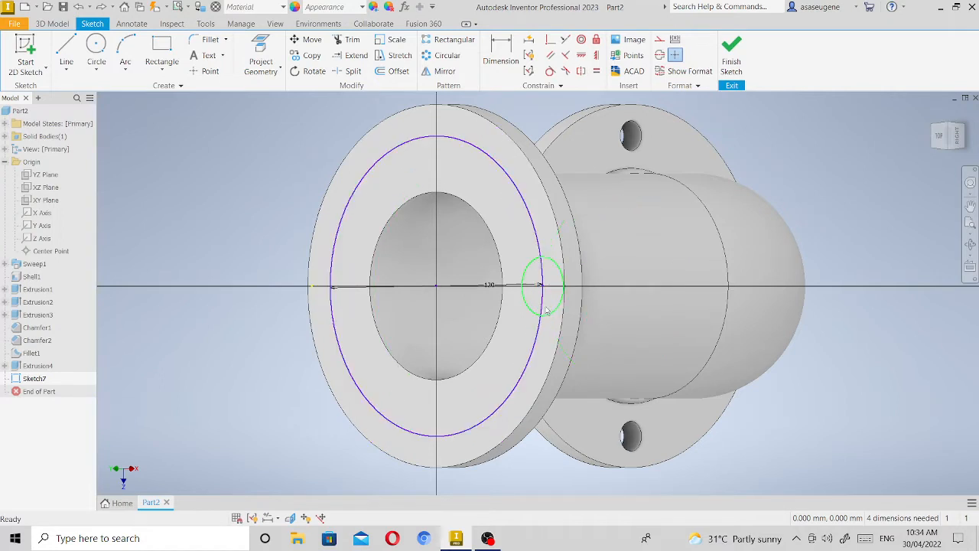
key("ctrl+z")
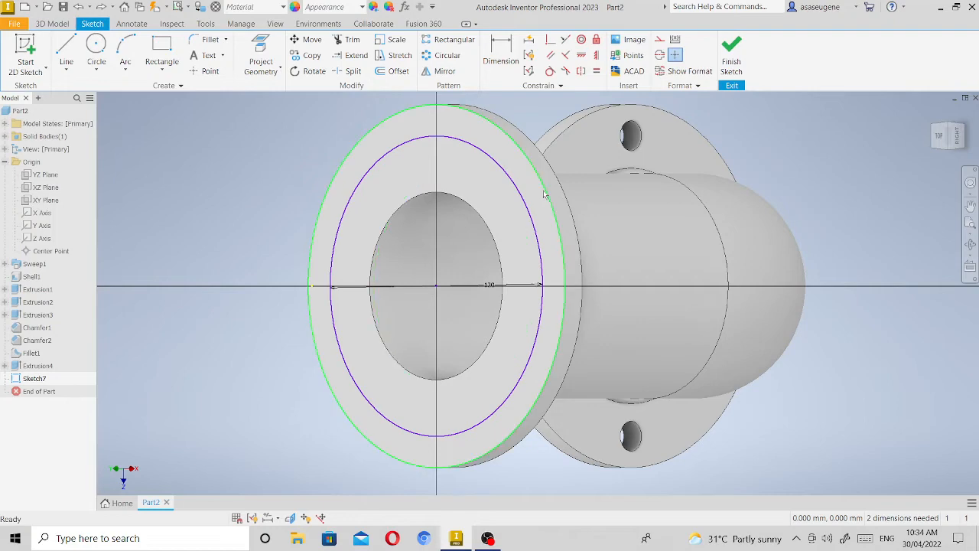
left_click(941, 135)
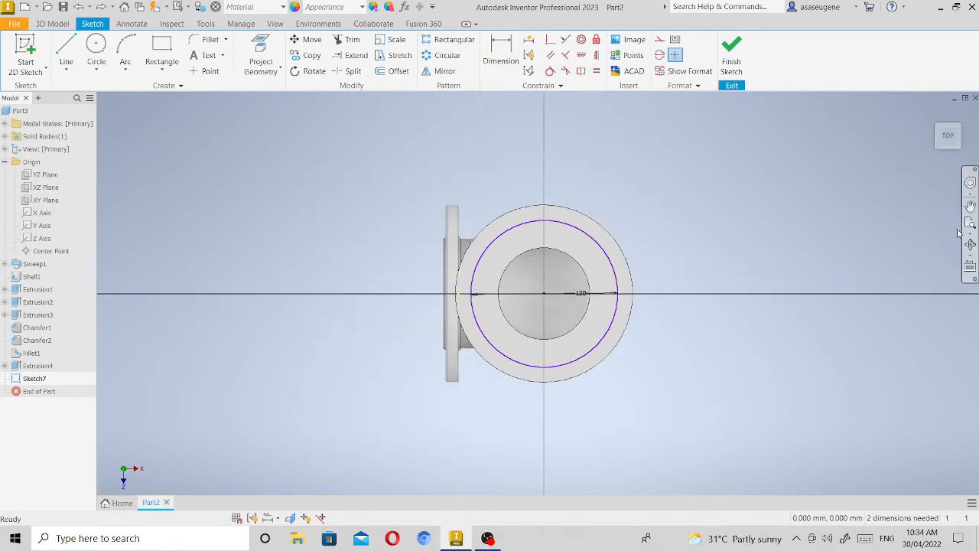
Draw a 12 mm bolt-hole circle centred where the 120 mm circle crosses the sketch's vertical axis in the rotated view.
left_click(969, 223)
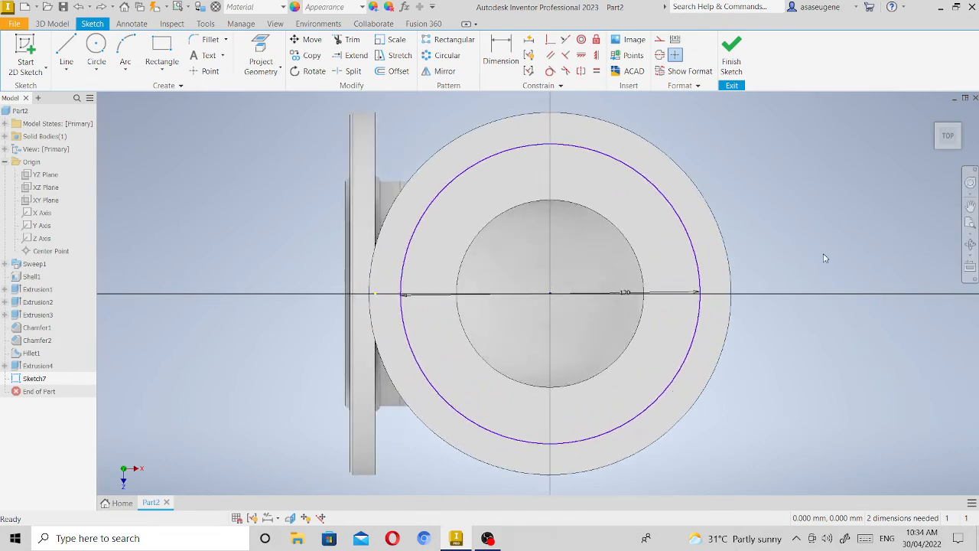
left_click(969, 113)
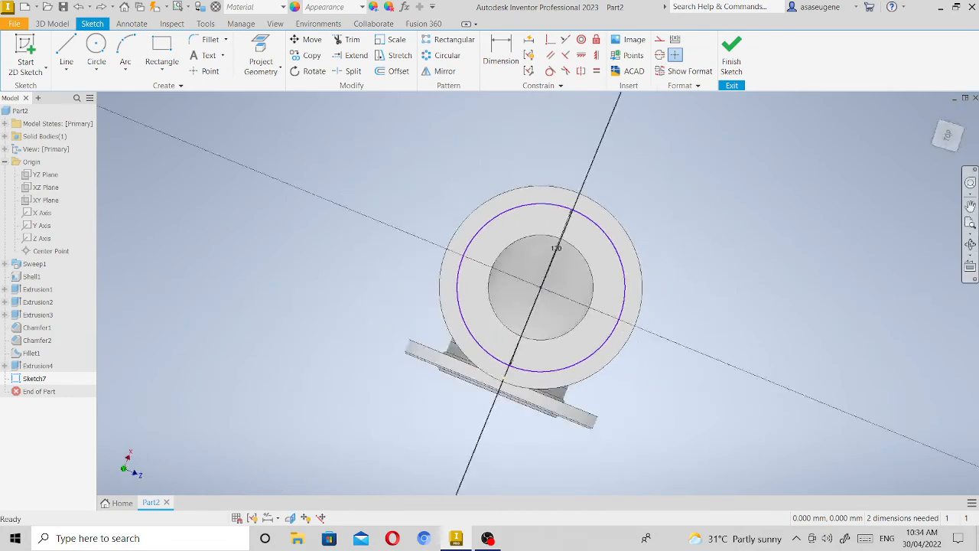
left_click(972, 231)
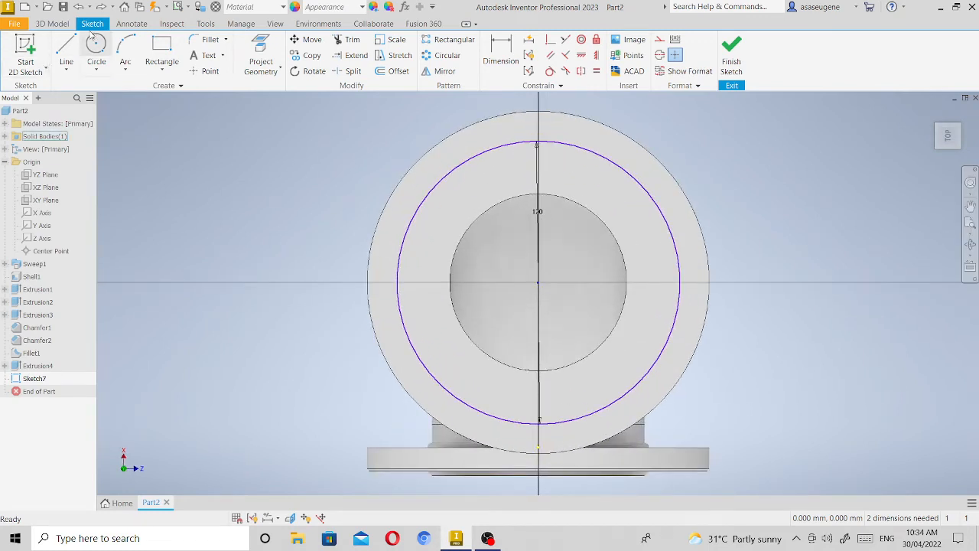
left_click(97, 44)
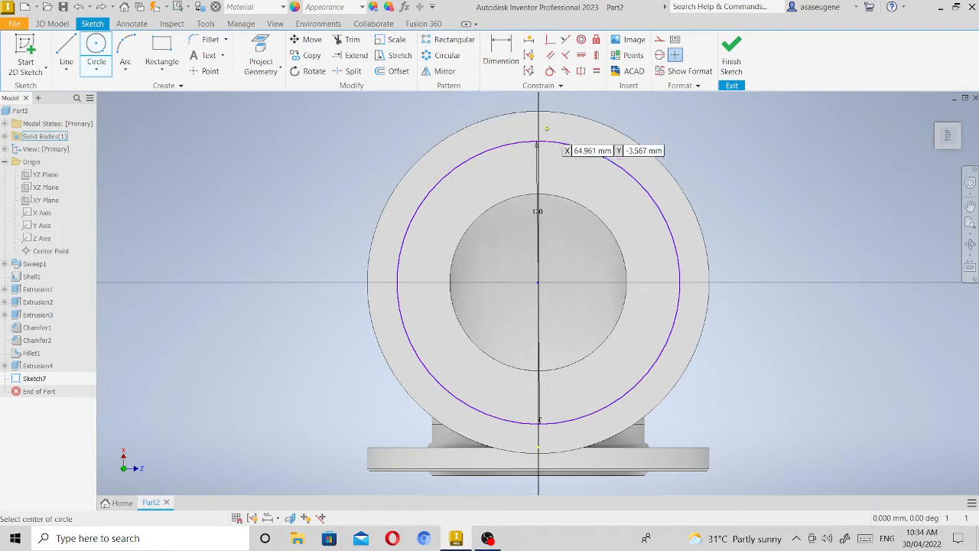
left_click(537, 142)
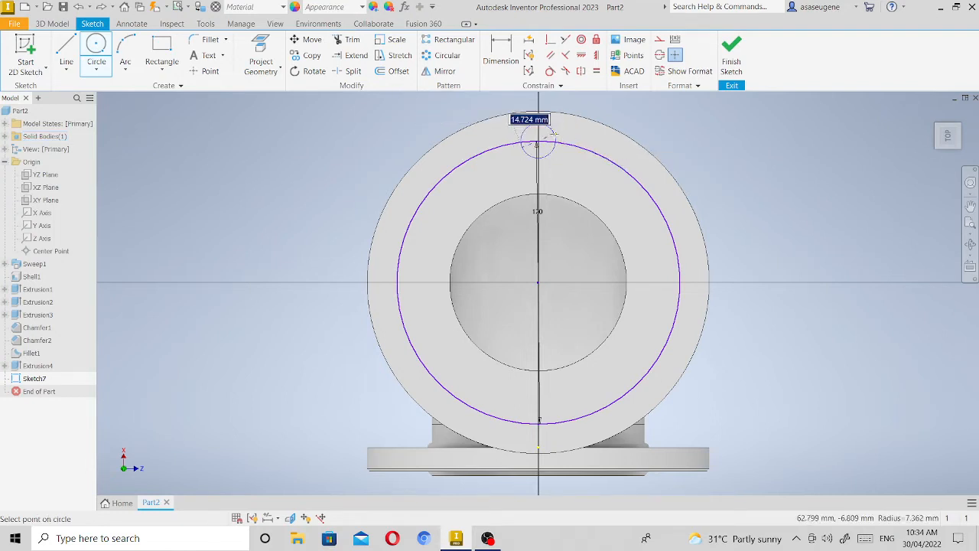
type("12")
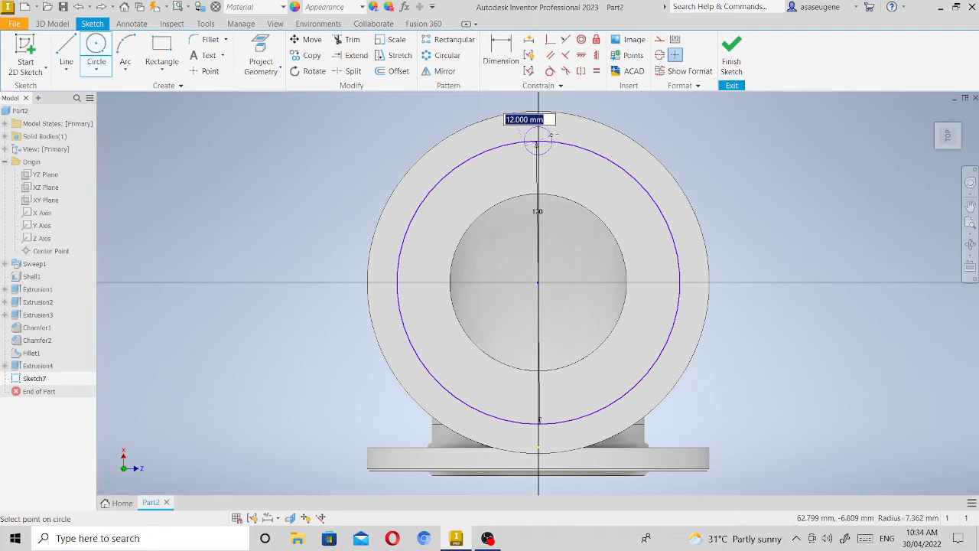
key("Return")
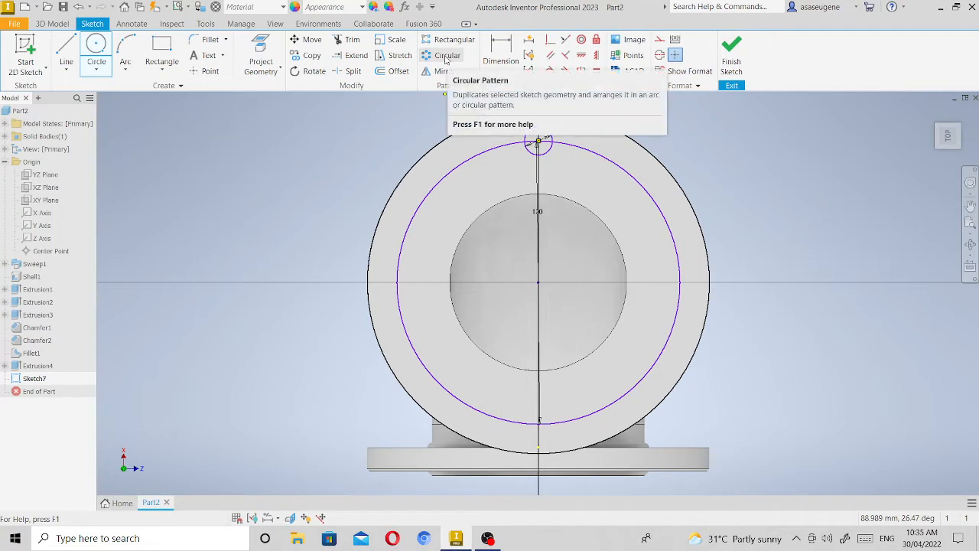
key("Escape")
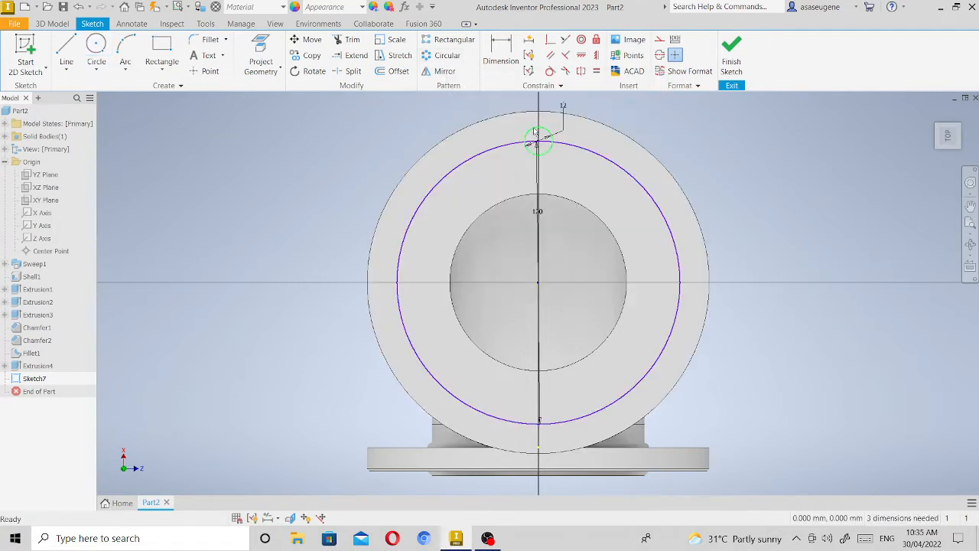
Pattern the 12 mm circle circularly around the bore centre with 6 instances over 360 degrees and finish the sketch.
left_click(534, 132)
left_click(447, 55)
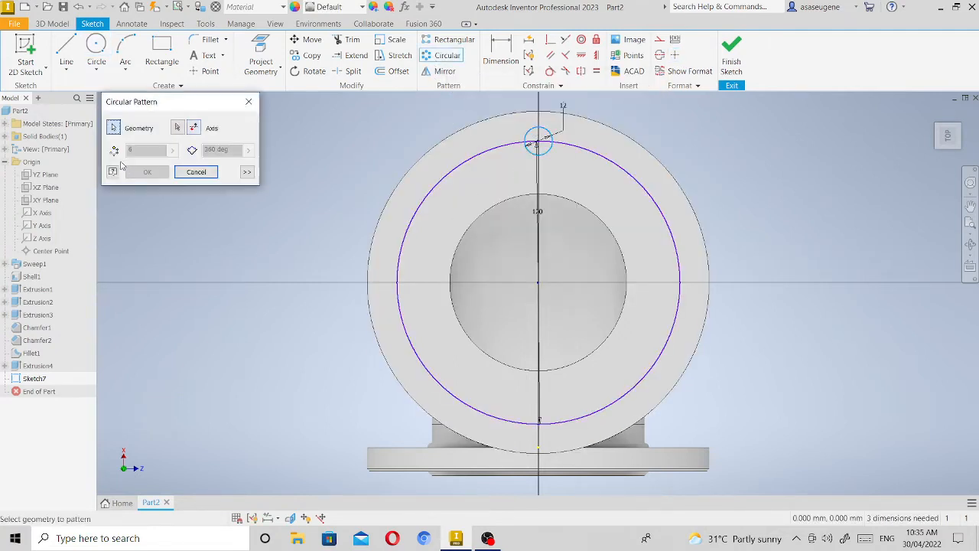
left_click(178, 128)
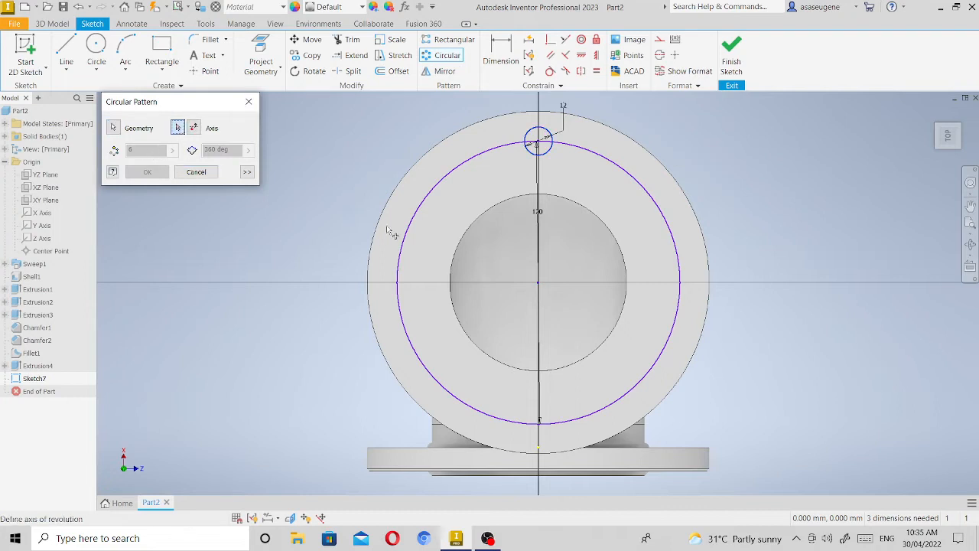
left_click(539, 289)
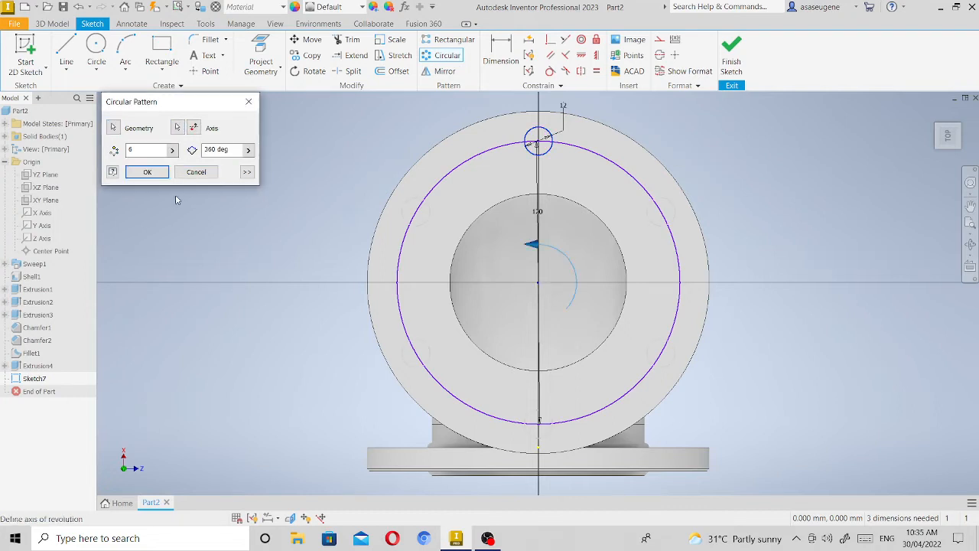
left_click(145, 171)
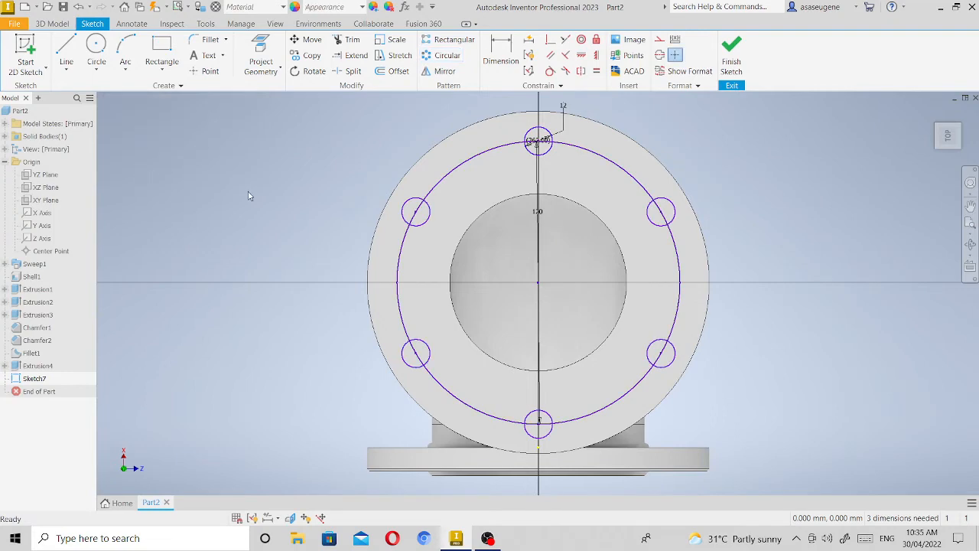
left_click(734, 57)
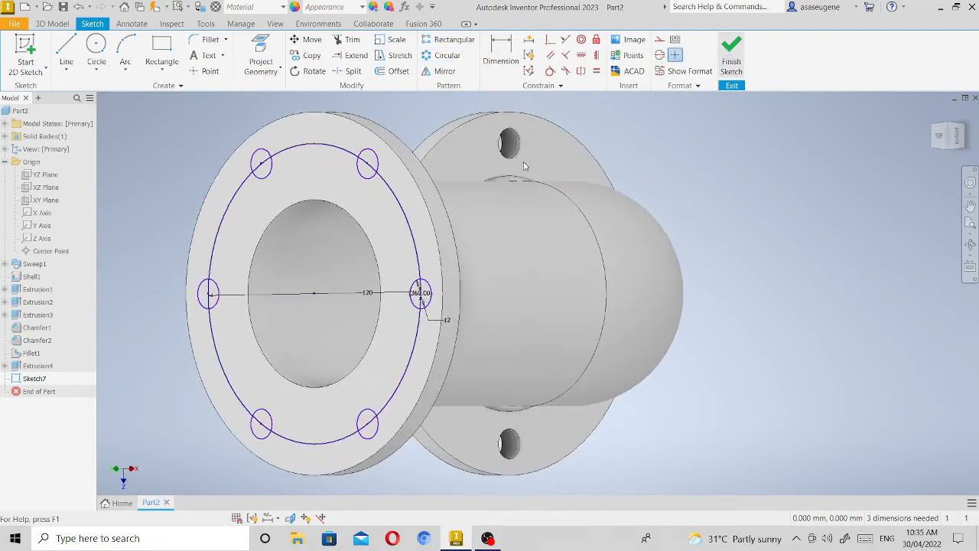
Extrude all six 12 mm bolt-hole circles as a 10 mm cut in the flipped direction through the second flange.
left_click(970, 207)
left_click_drag(522, 270, 698, 249)
right_click(698, 249)
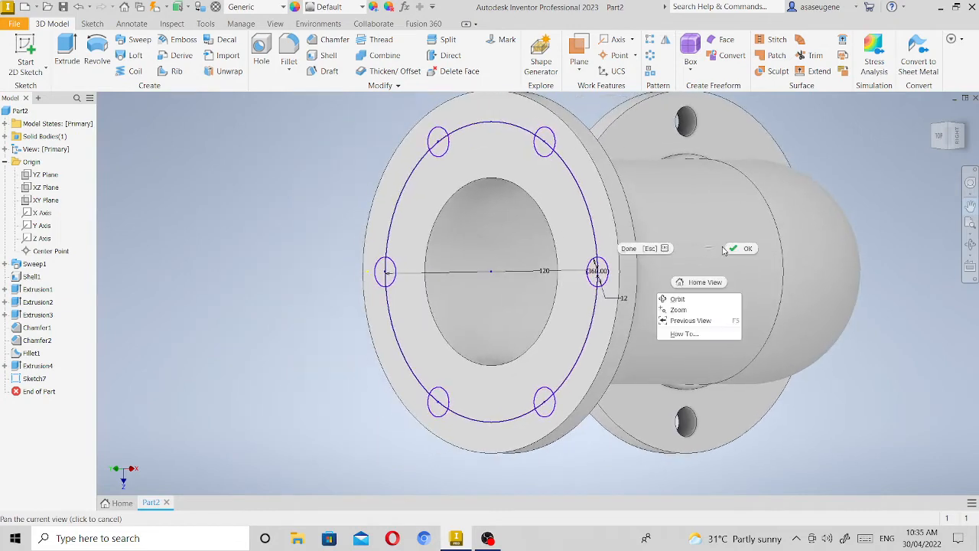
left_click(673, 299)
left_click(64, 46)
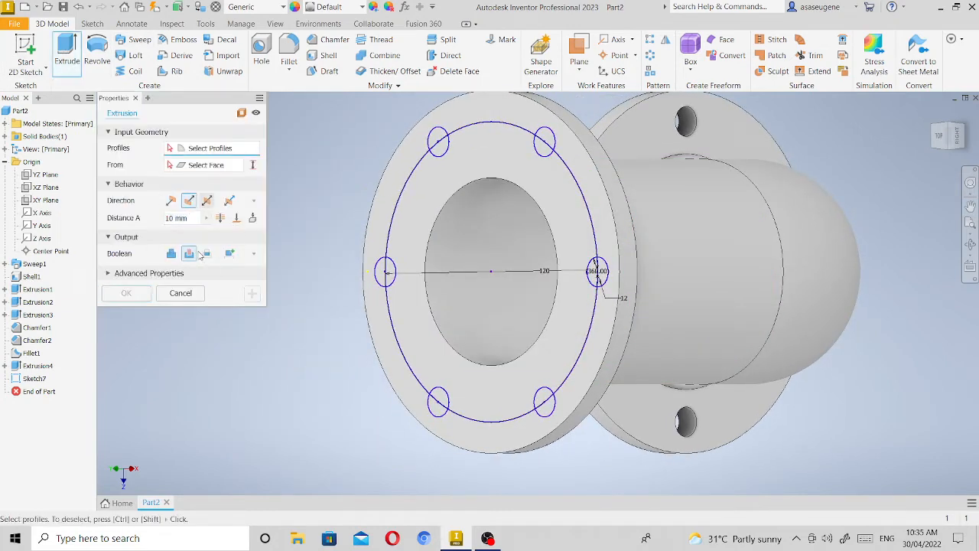
left_click(444, 135)
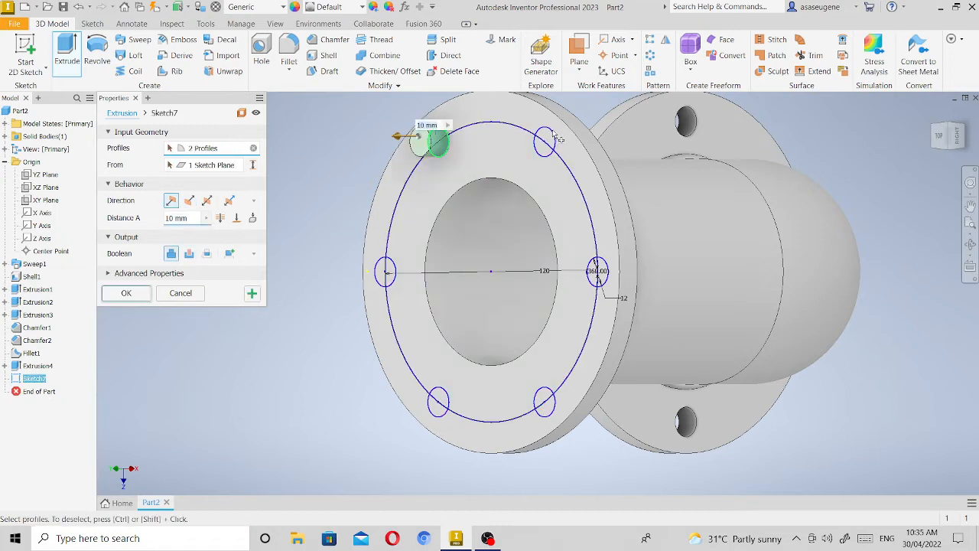
left_click(189, 201)
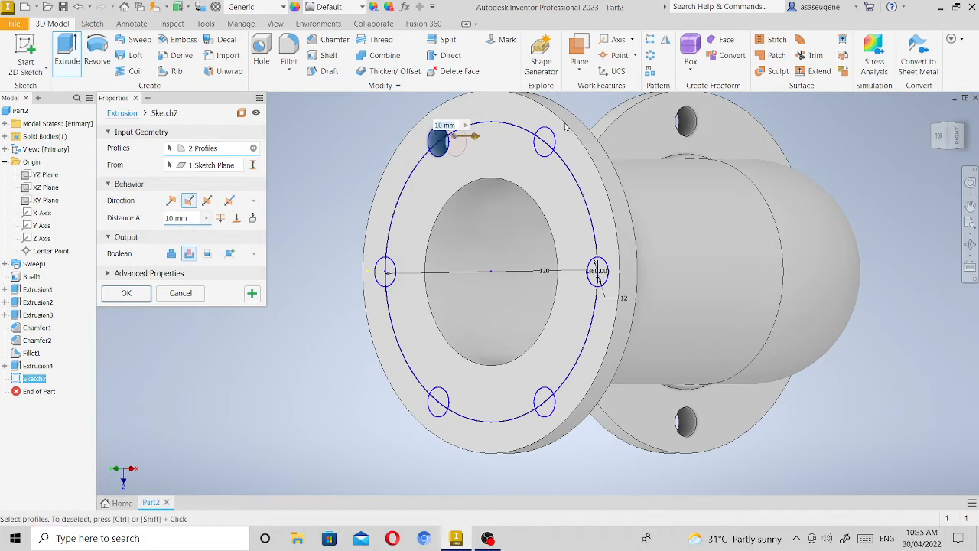
left_click(545, 142)
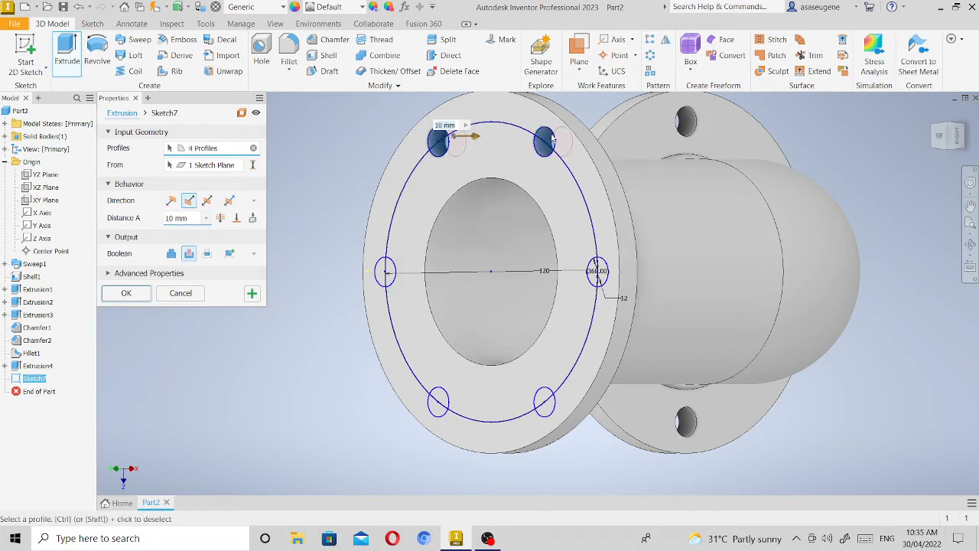
left_click(597, 274)
left_click(553, 410)
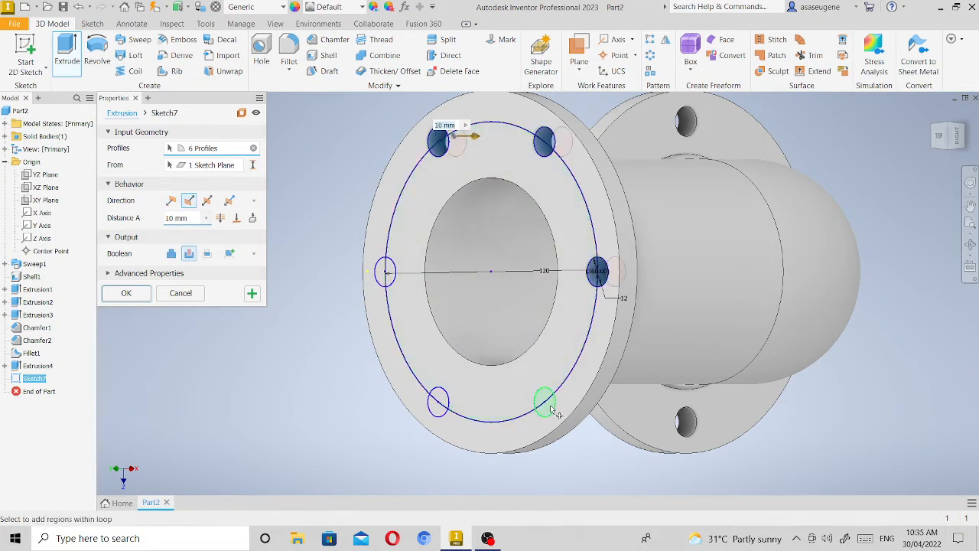
left_click(438, 402)
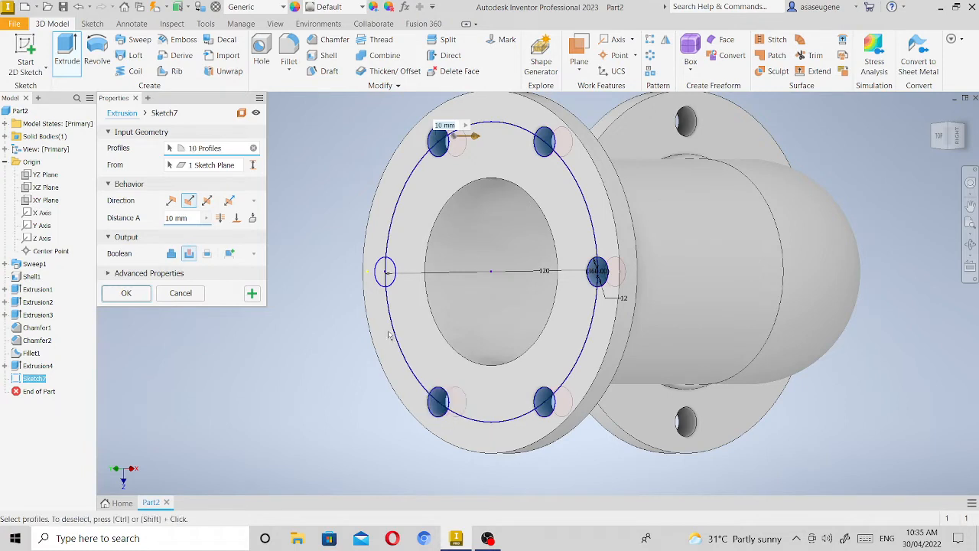
left_click(385, 280)
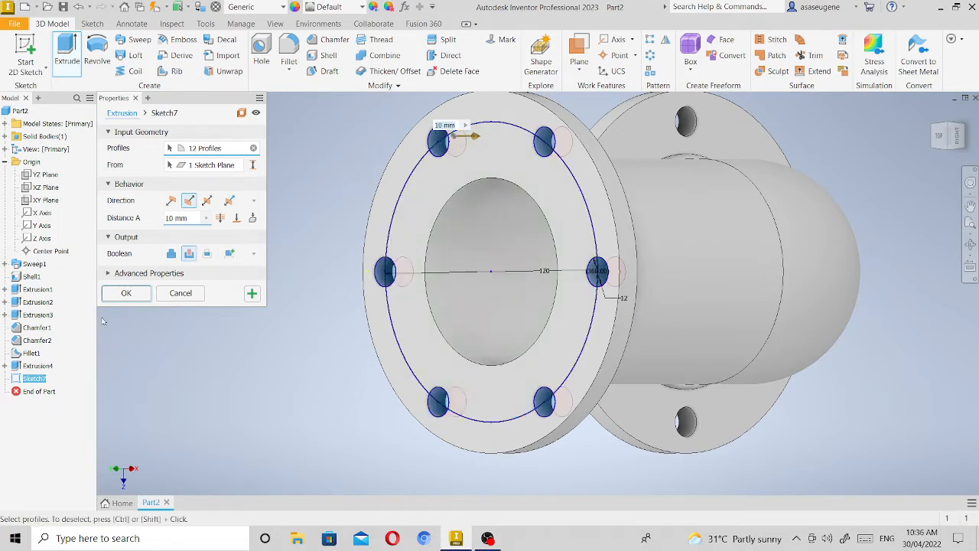
left_click(127, 293)
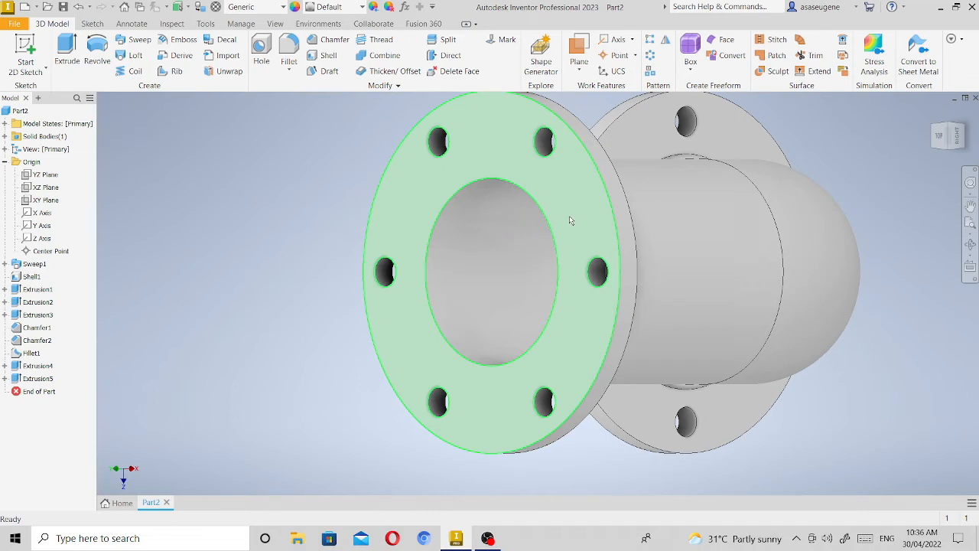
Create a new sketch on the outer face of the second flange.
mouse_move(586, 236)
right_click(583, 208)
left_click(585, 206)
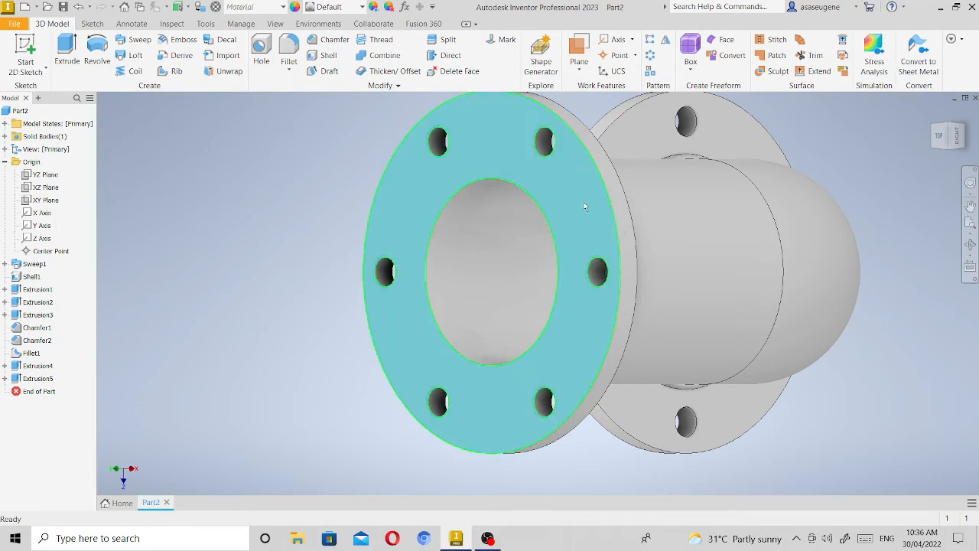
right_click(584, 207)
left_click(584, 206)
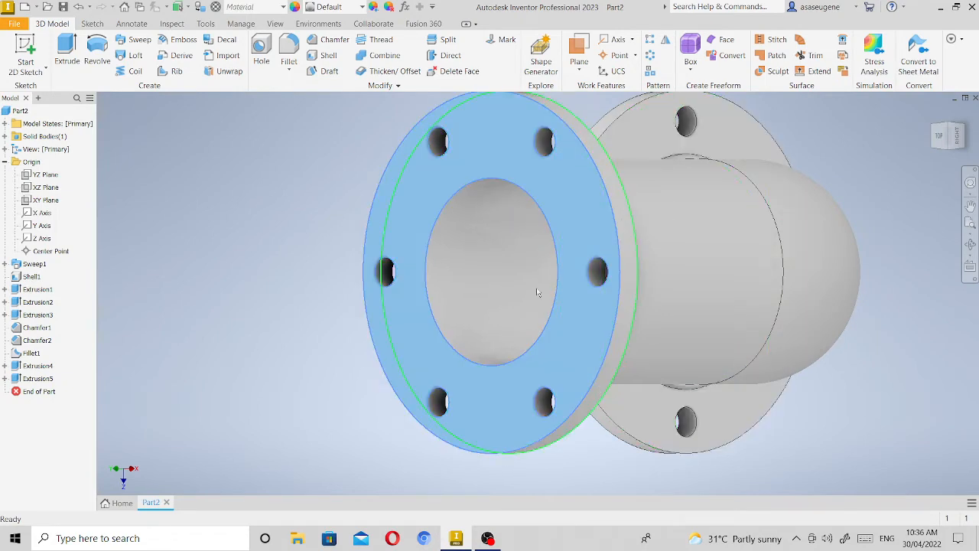
left_click(256, 191)
left_click(492, 152)
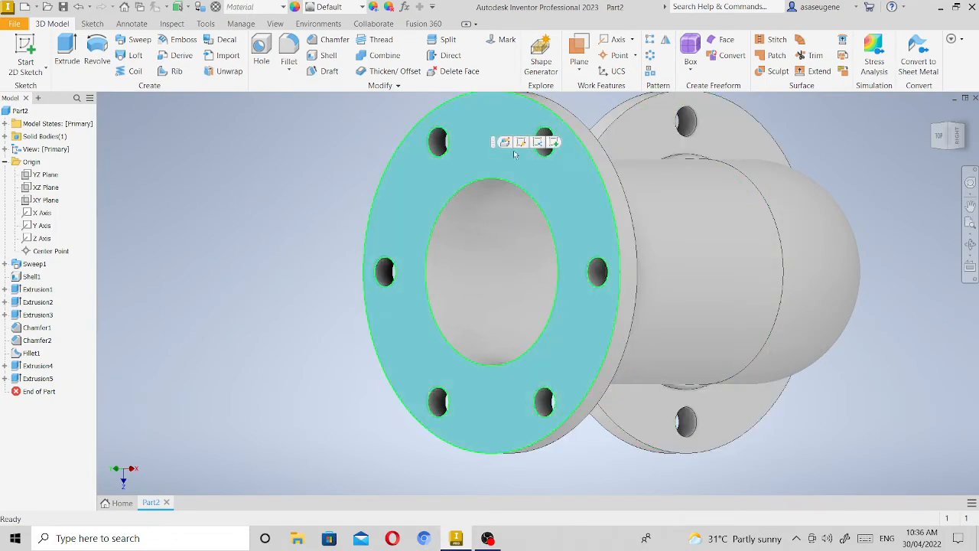
left_click(555, 142)
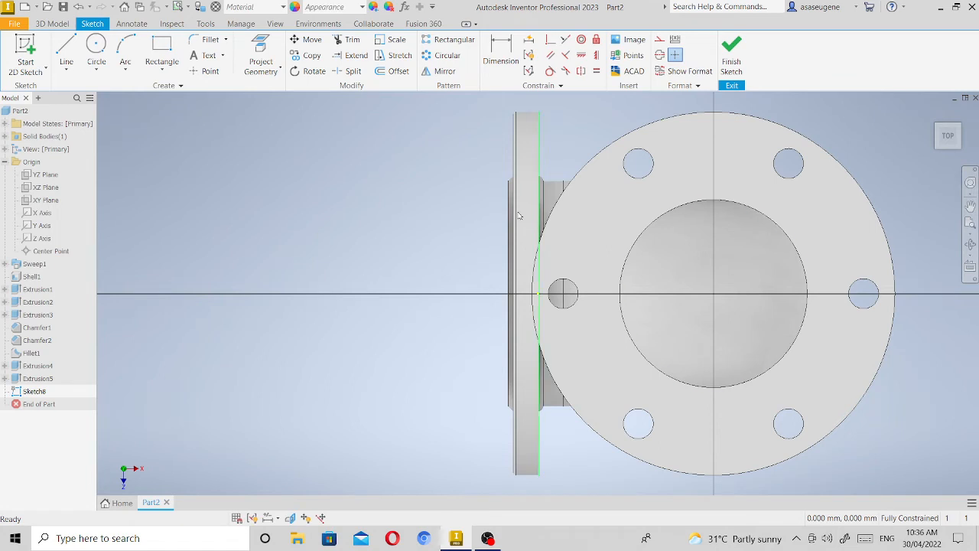
Draw a 94 mm diameter circle centred on the bore of the second flange.
left_click(87, 67)
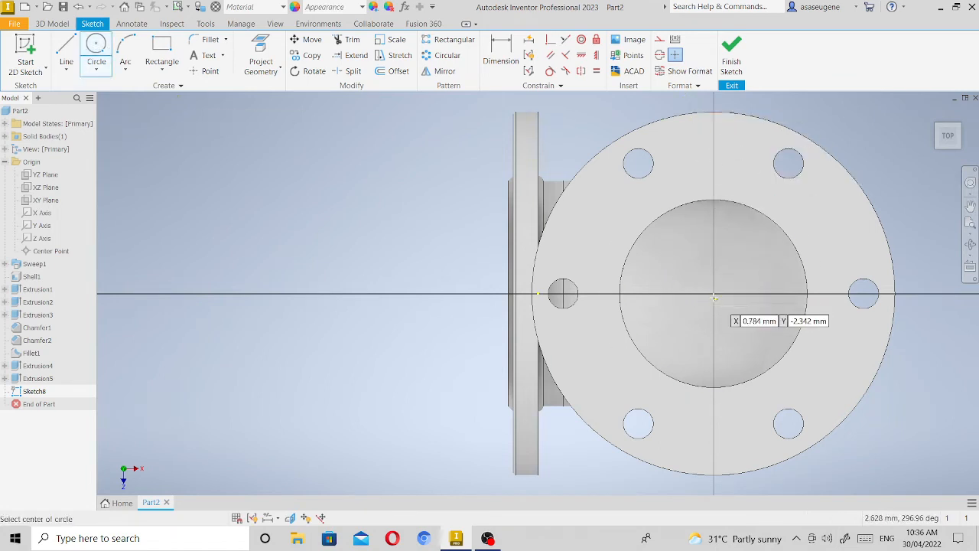
left_click(713, 293)
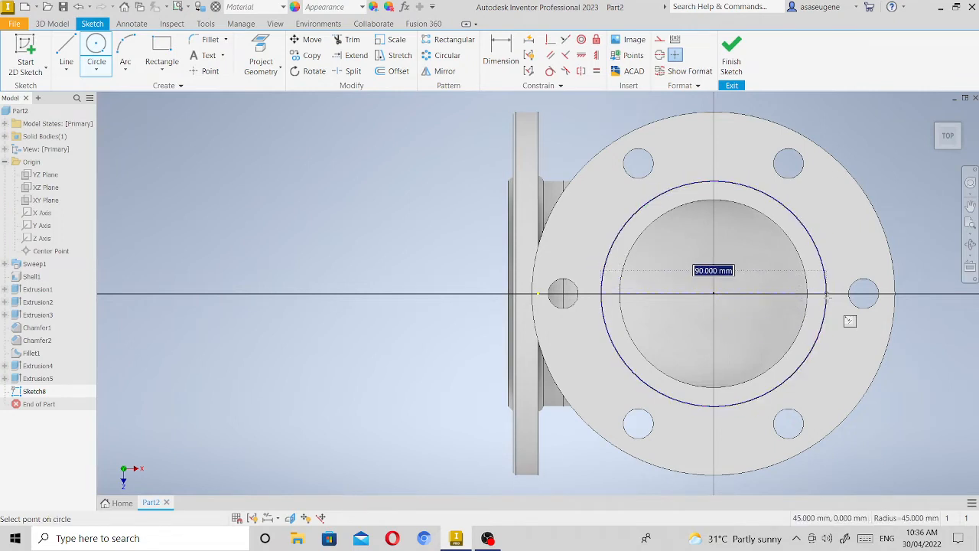
type("9")
key("Return")
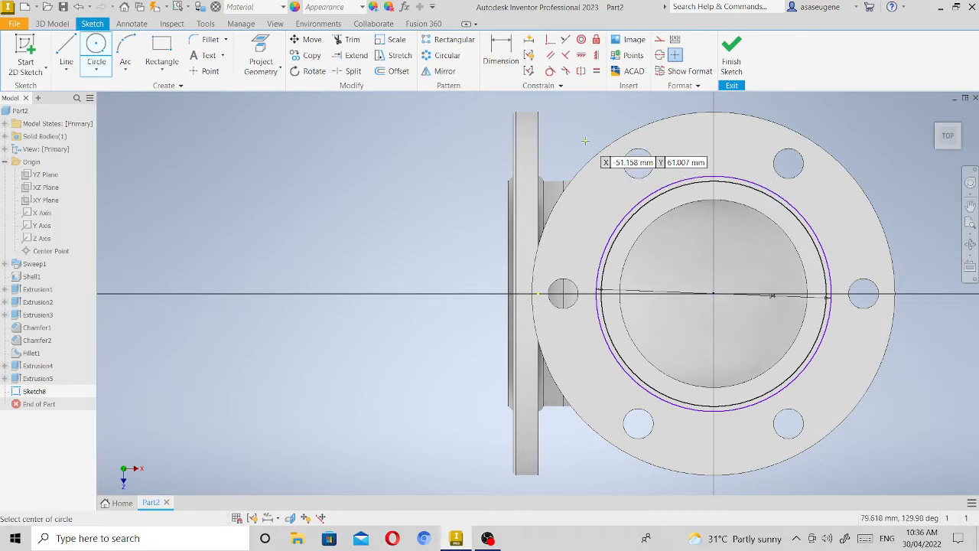
key("Escape")
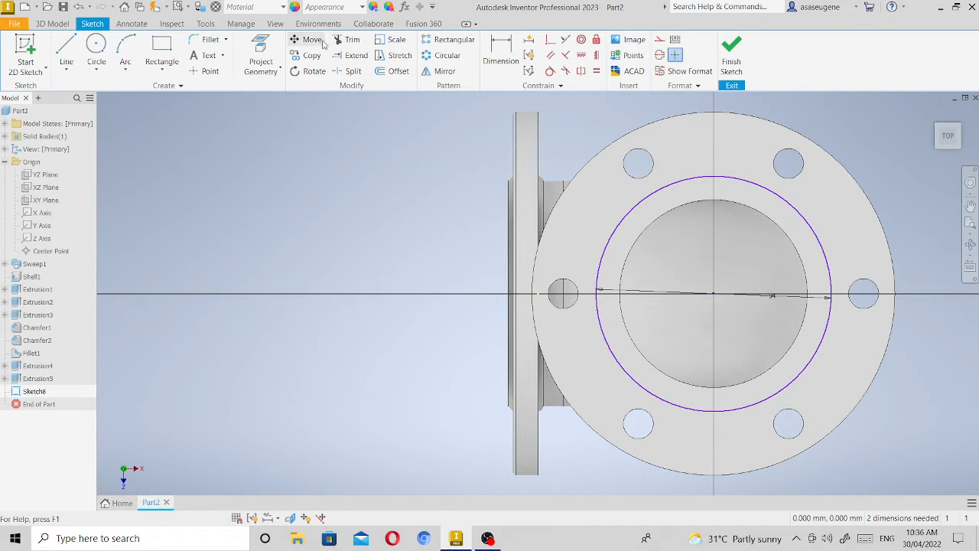
Project the bore edge of the second flange into the sketch and finish the sketch.
left_click(260, 60)
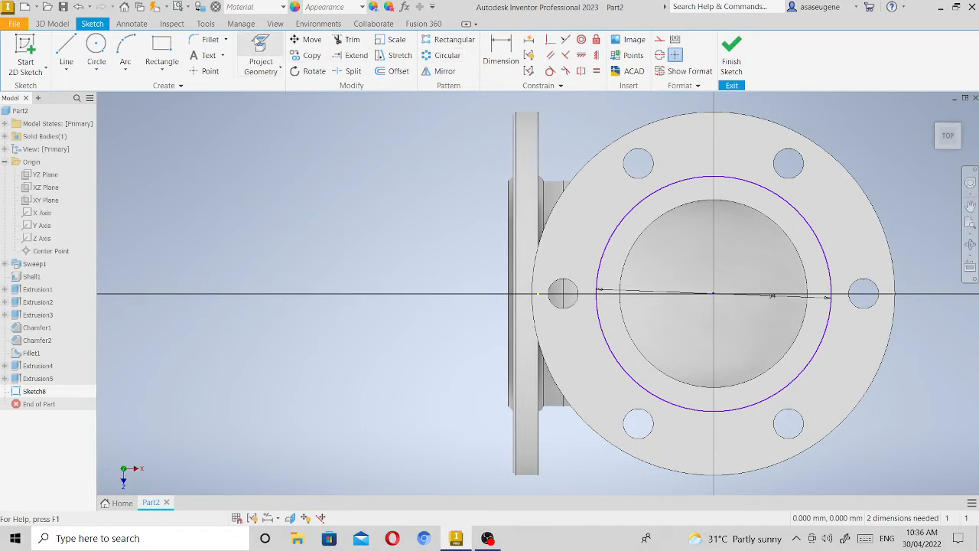
left_click(698, 202)
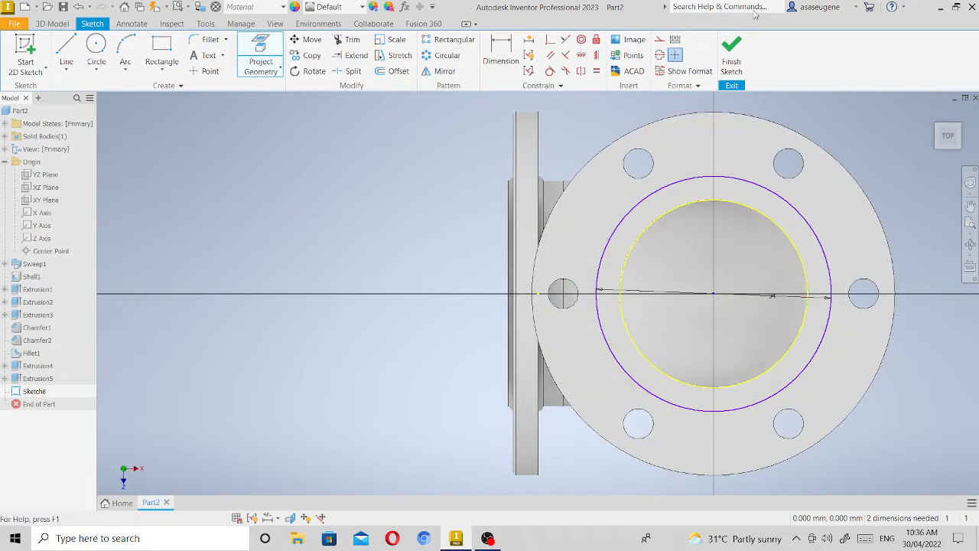
left_click(732, 55)
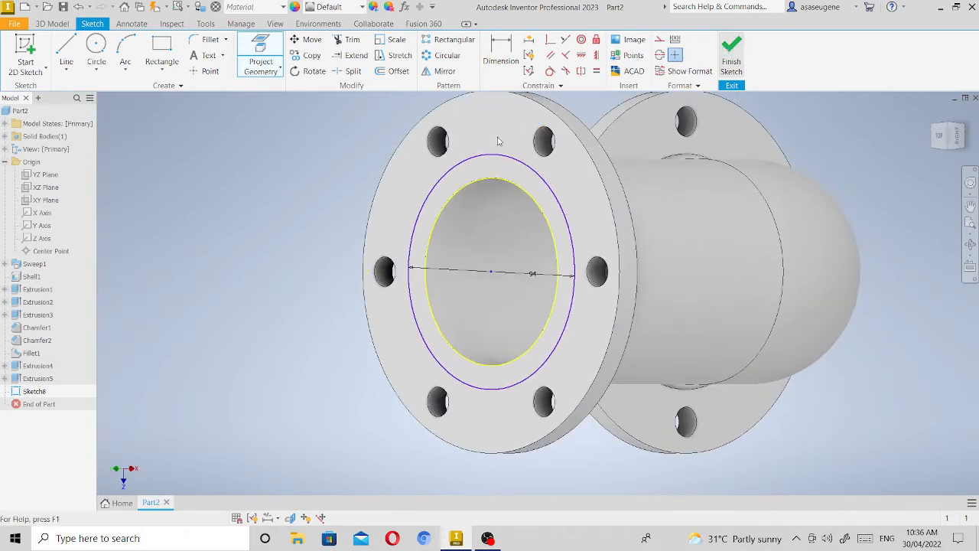
Extrude the ring between the 94 mm circle and the bore outward by 2 mm as a raised face on the second flange.
left_click(66, 53)
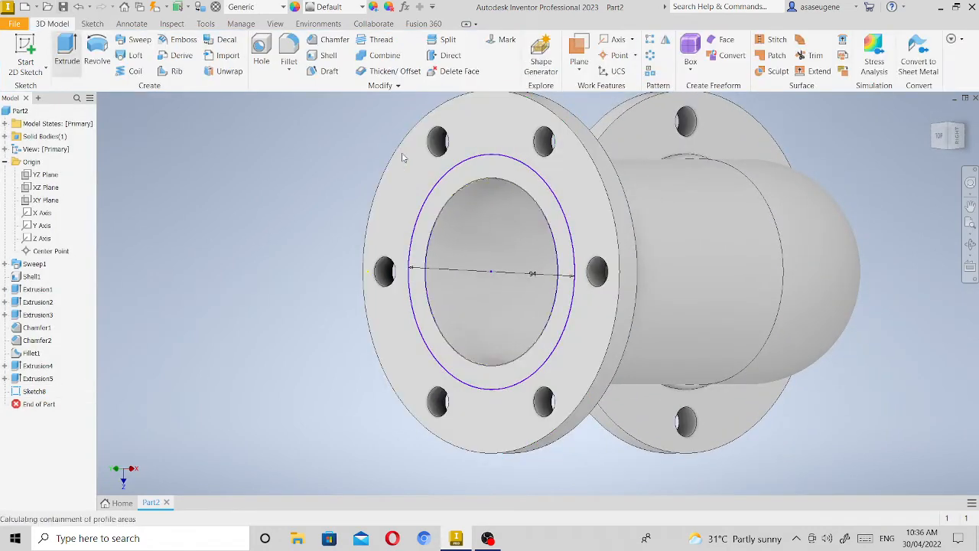
left_click(483, 176)
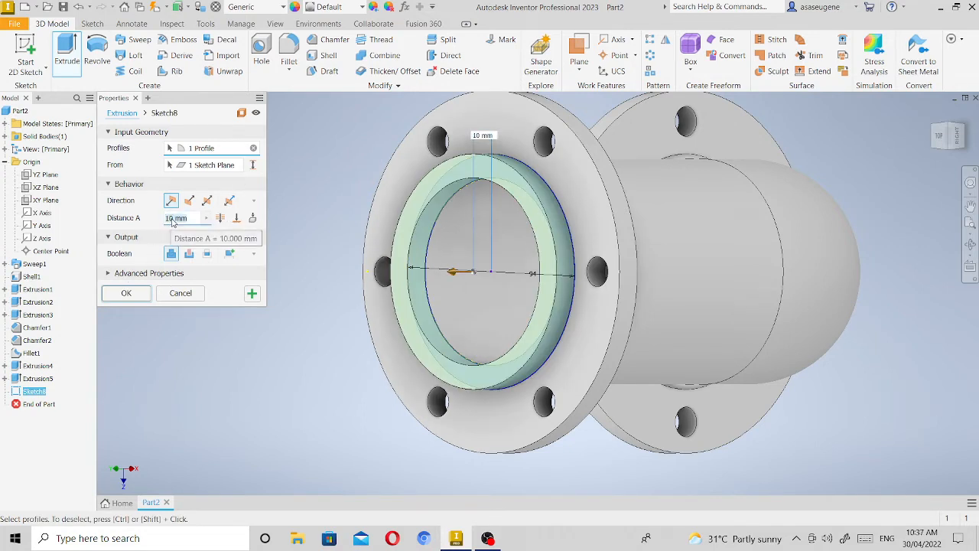
double_click(171, 218)
type("2")
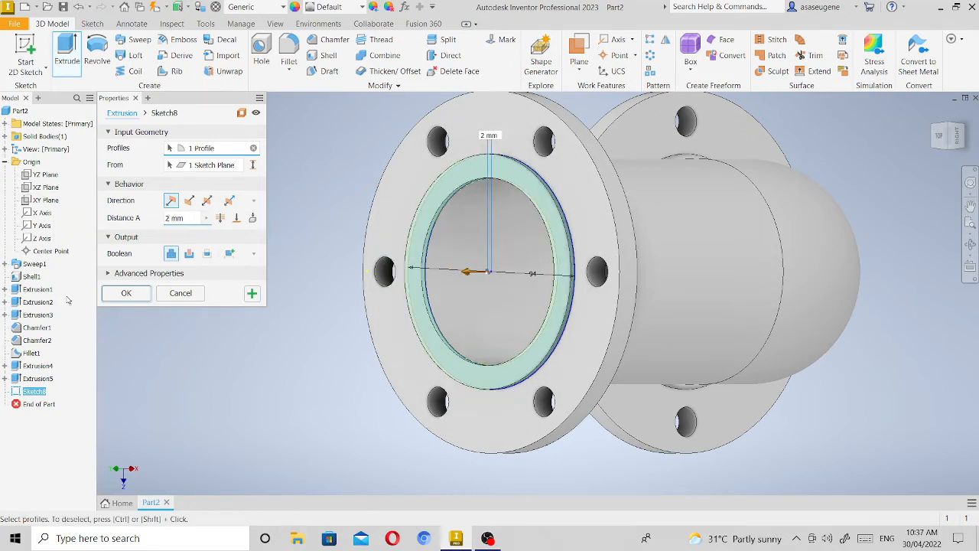
left_click(124, 294)
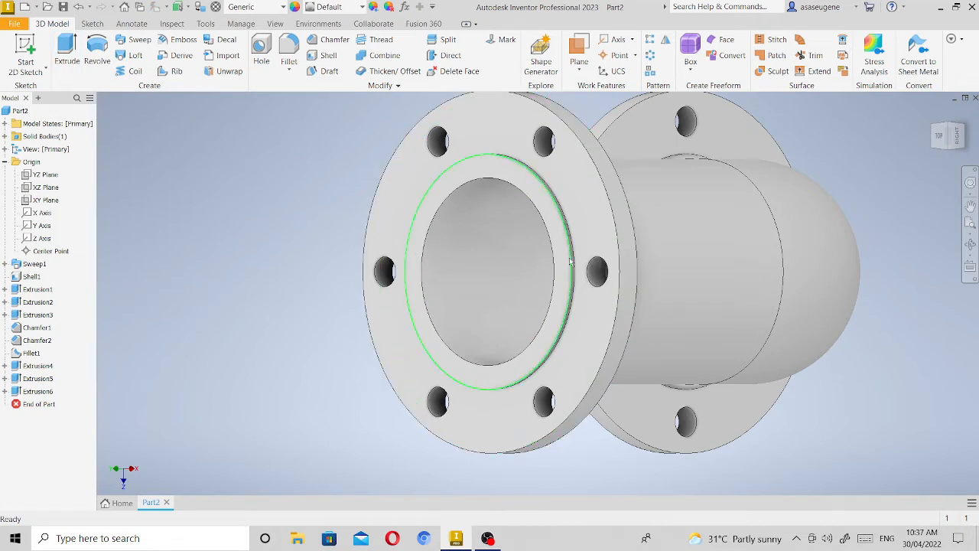
Chamfer the bore edge and the outer front edge of the second flange with a 1 mm distance.
scroll(566, 251, "down", 3)
scroll(566, 251, "down", 5)
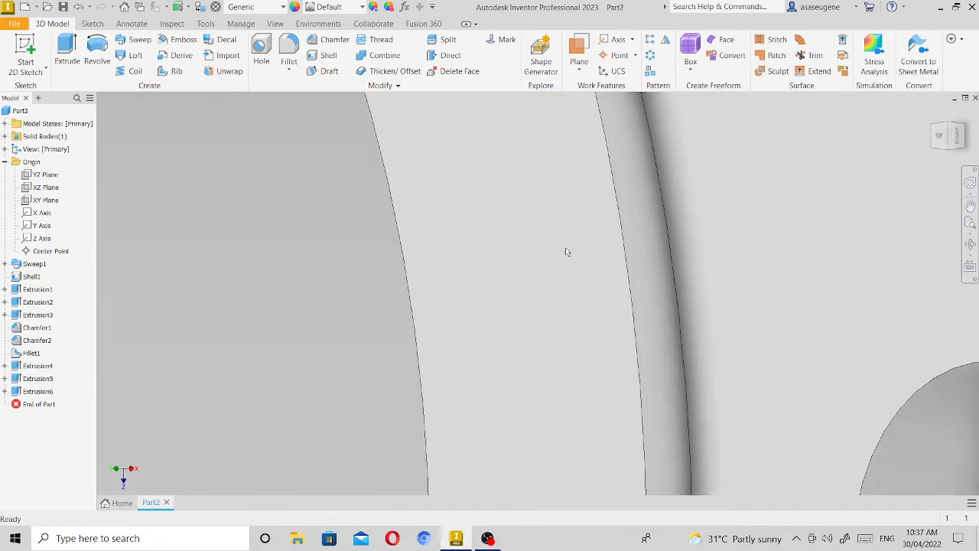
scroll(566, 251, "down", 1)
scroll(565, 247, "down", 3)
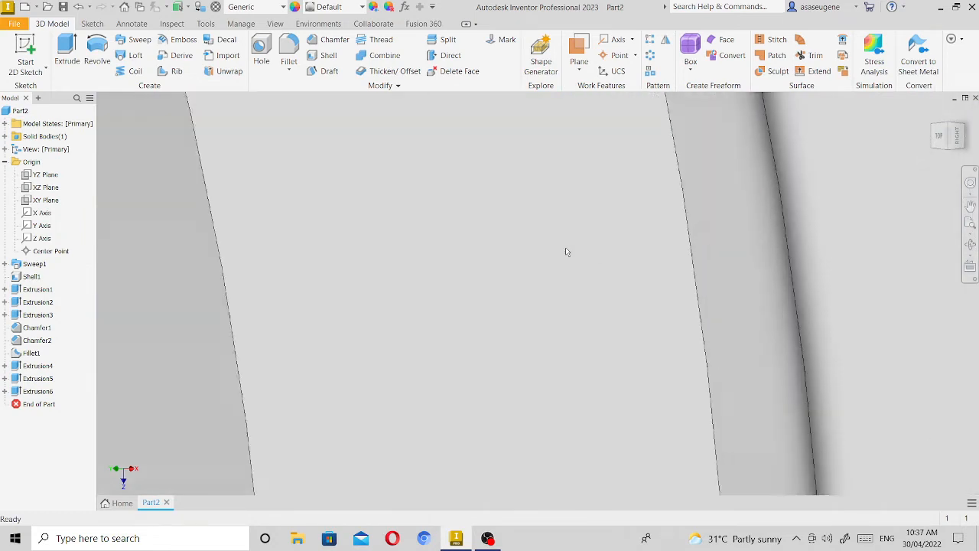
scroll(565, 248, "up", 4)
scroll(566, 251, "up", 4)
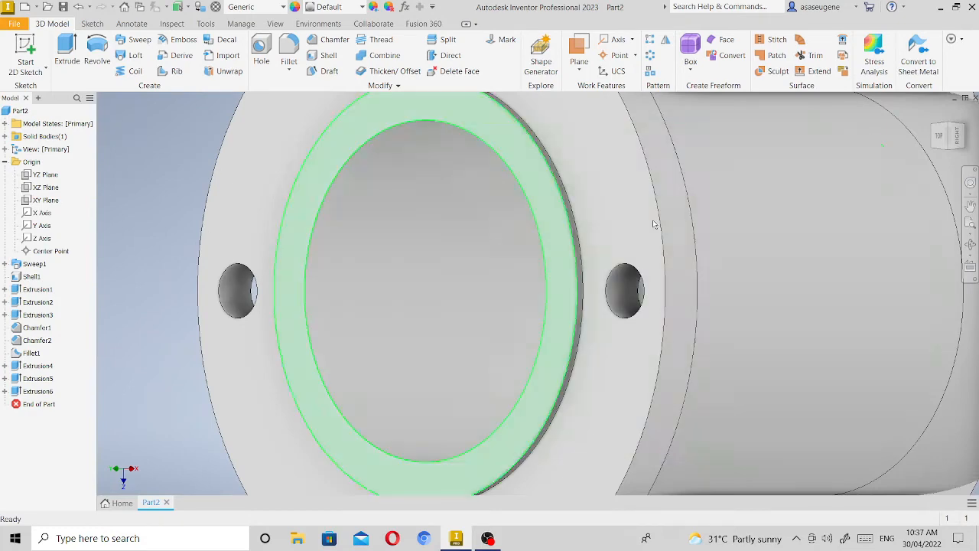
left_click(343, 38)
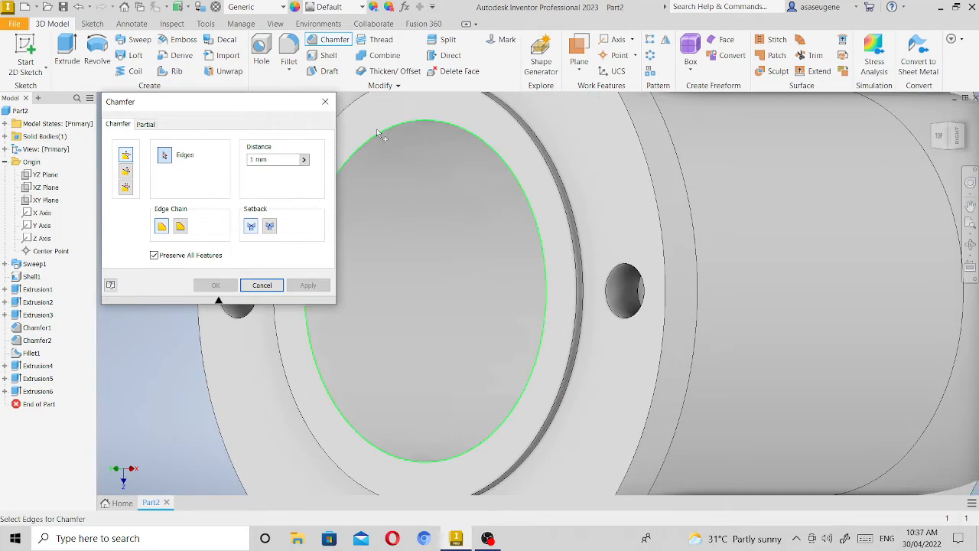
left_click(353, 161)
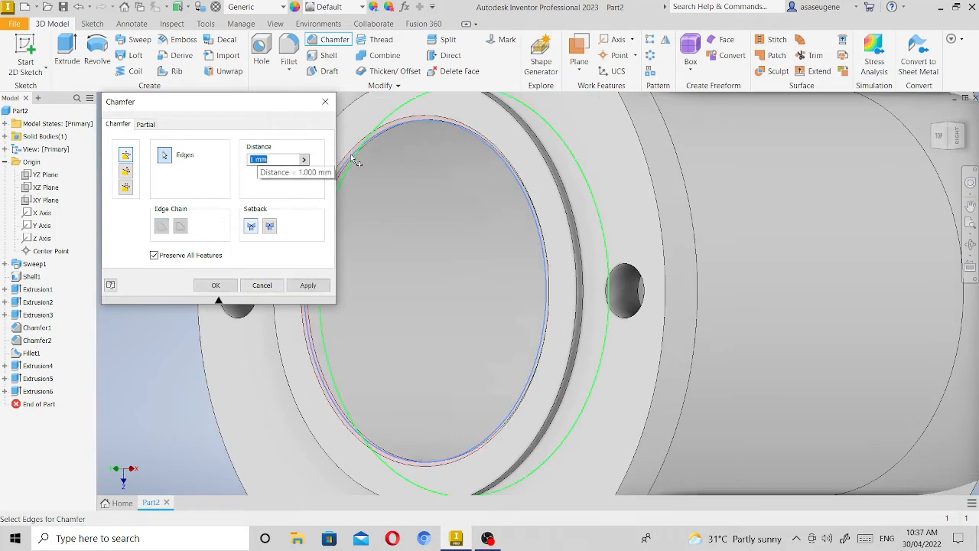
left_click(656, 179)
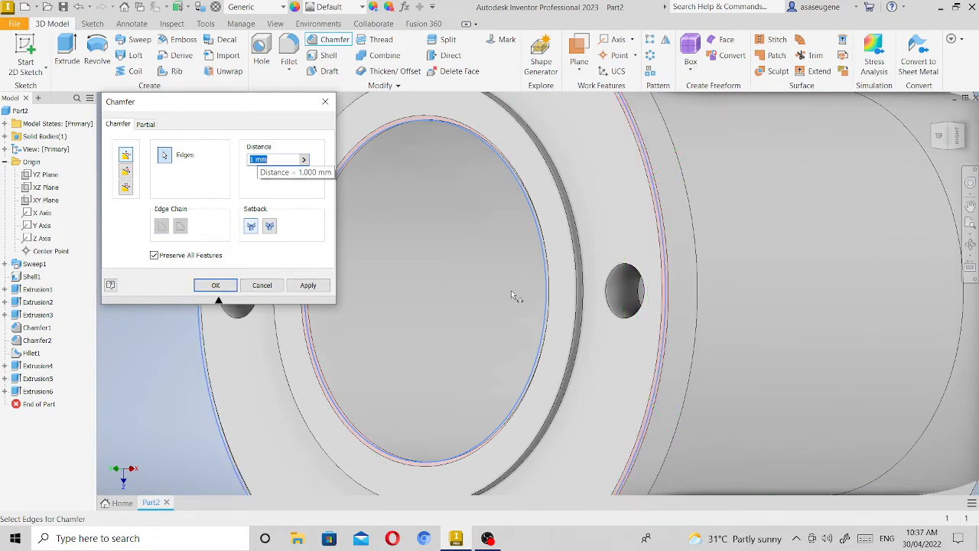
left_click(213, 287)
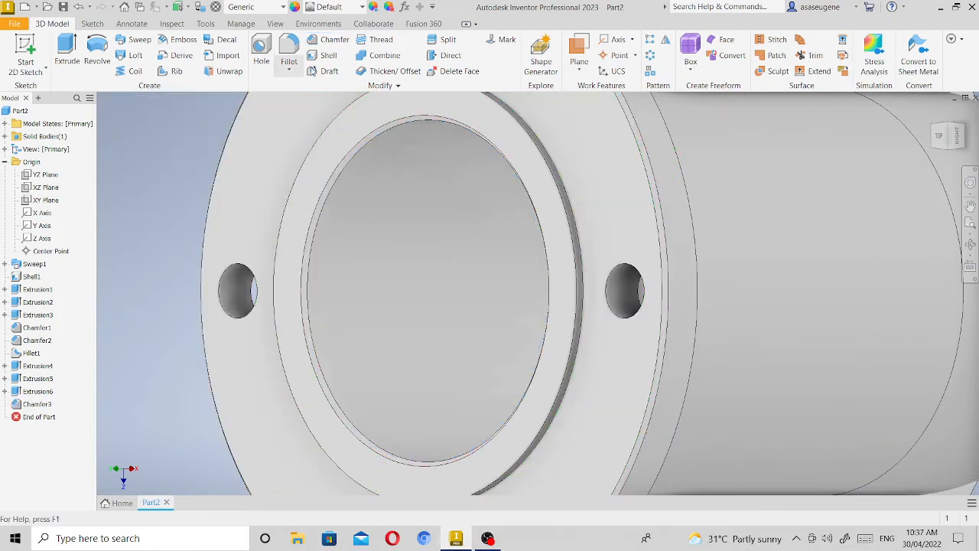
Chamfer the outer edge of the second flange's raised face with a 2 mm distance.
left_click(325, 42)
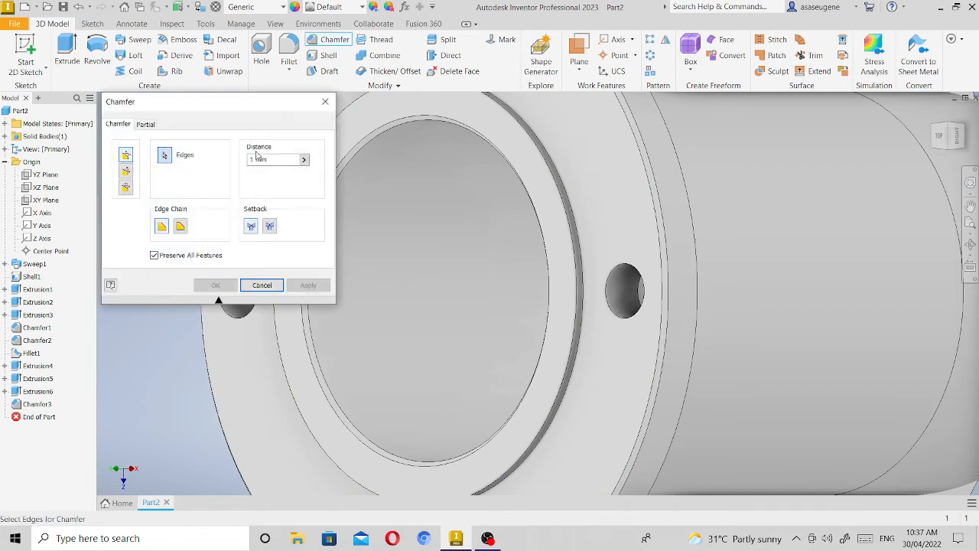
left_click(253, 159)
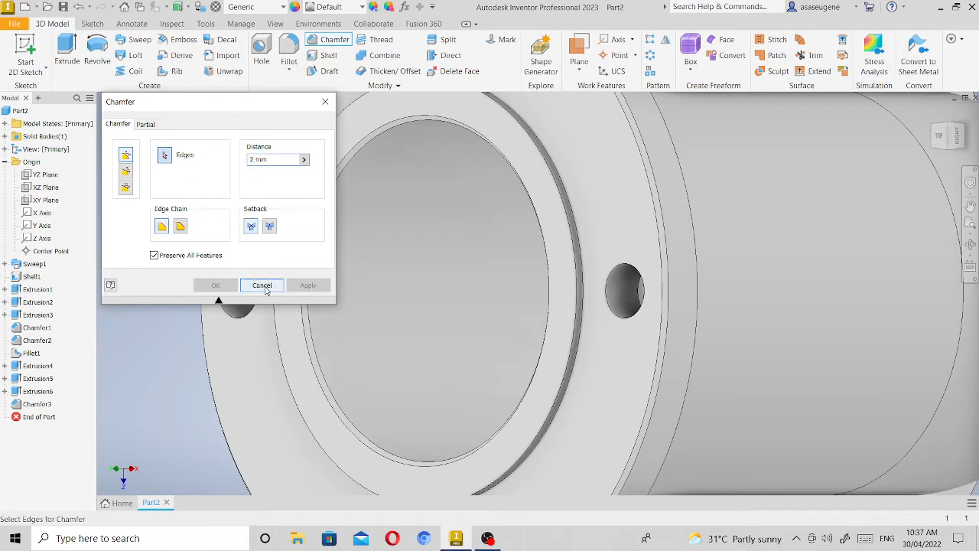
left_click(548, 169)
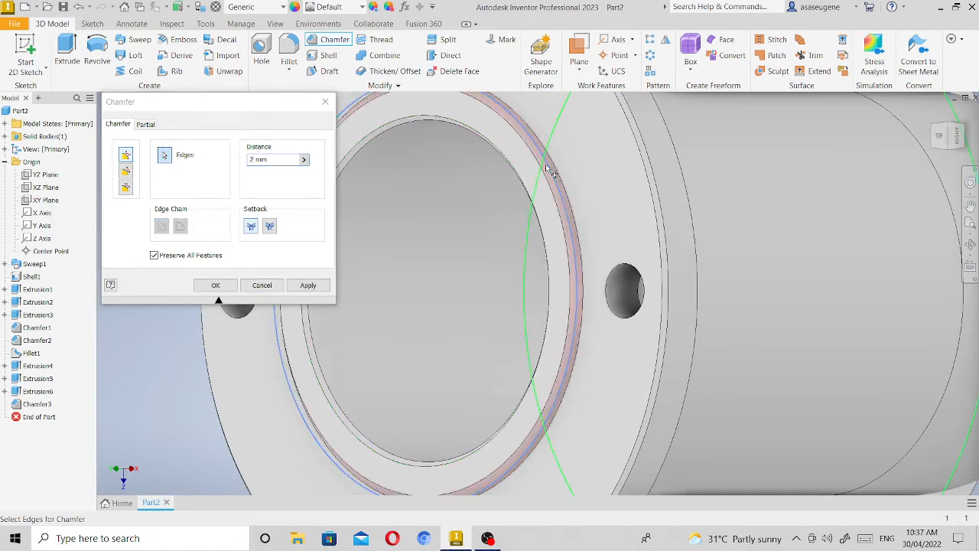
left_click(208, 284)
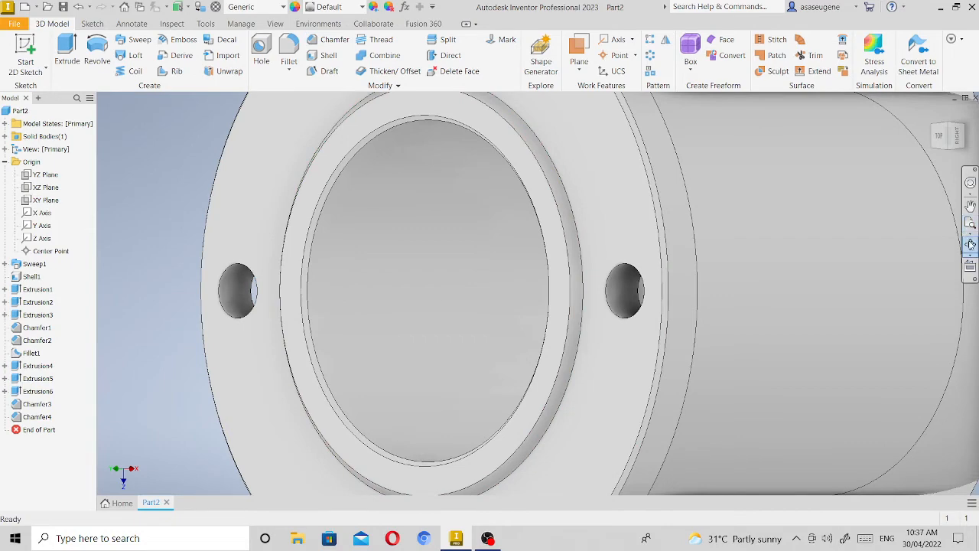
Add a 2 mm Inverted fillet to the edge where the pipe meets the back of the second flange.
left_click(970, 244)
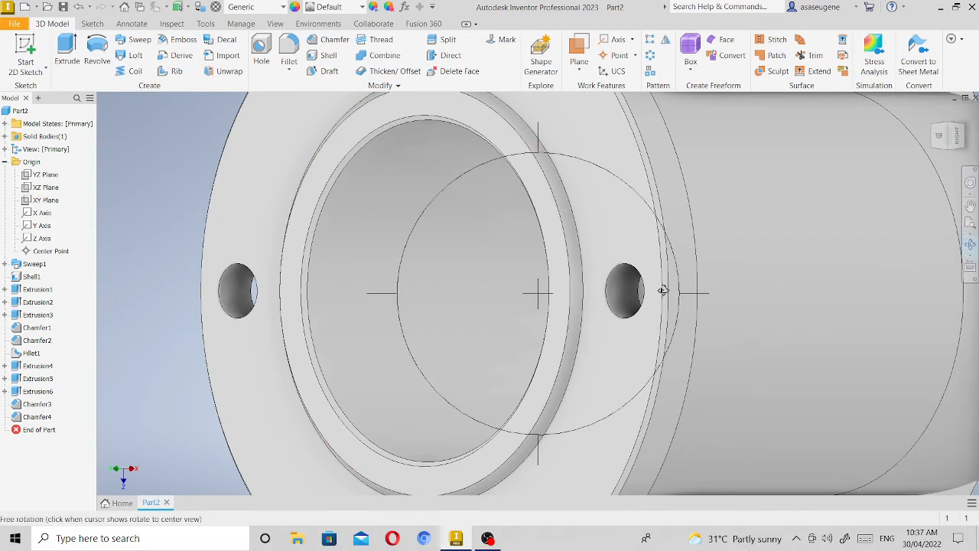
left_click_drag(662, 290, 583, 290)
left_click(970, 244)
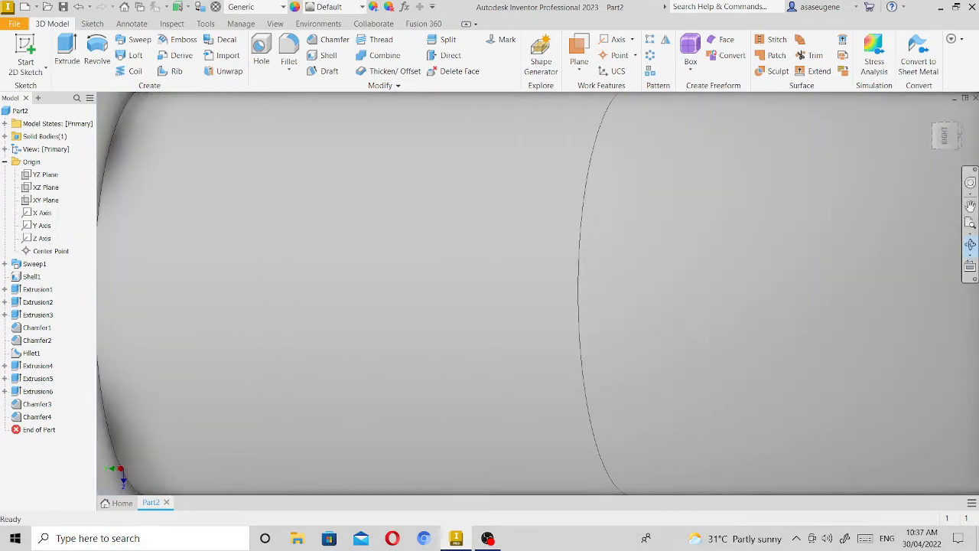
left_click(970, 207)
left_click_drag(319, 307, 575, 278)
right_click(573, 280)
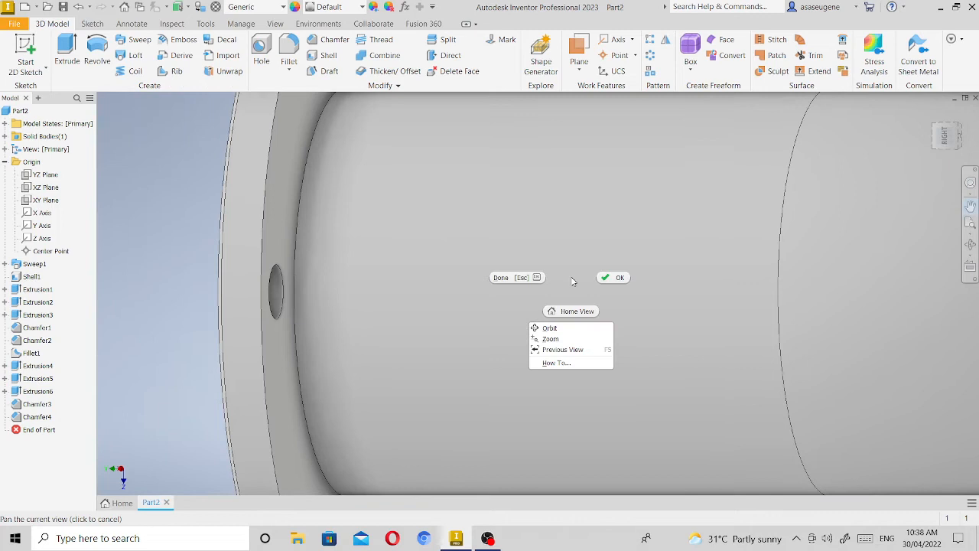
left_click(613, 277)
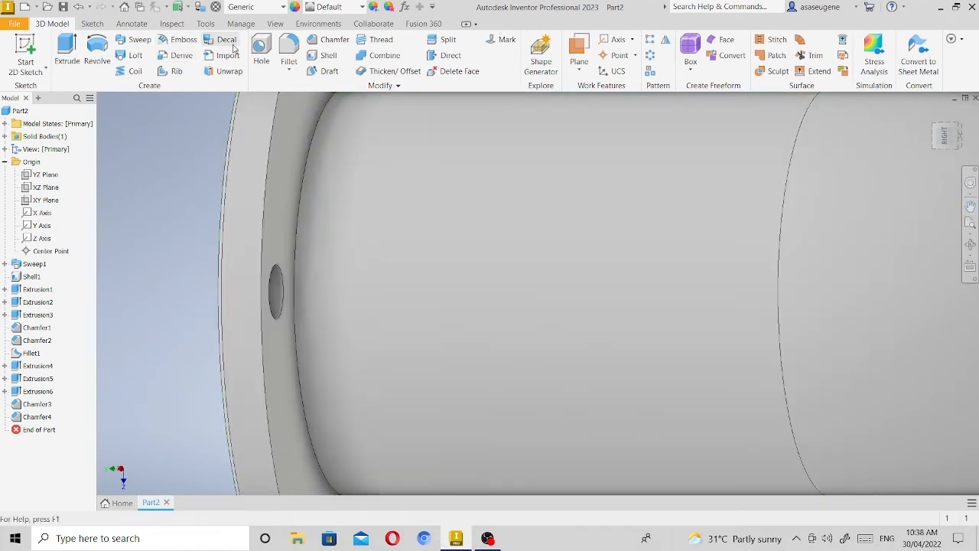
left_click(287, 40)
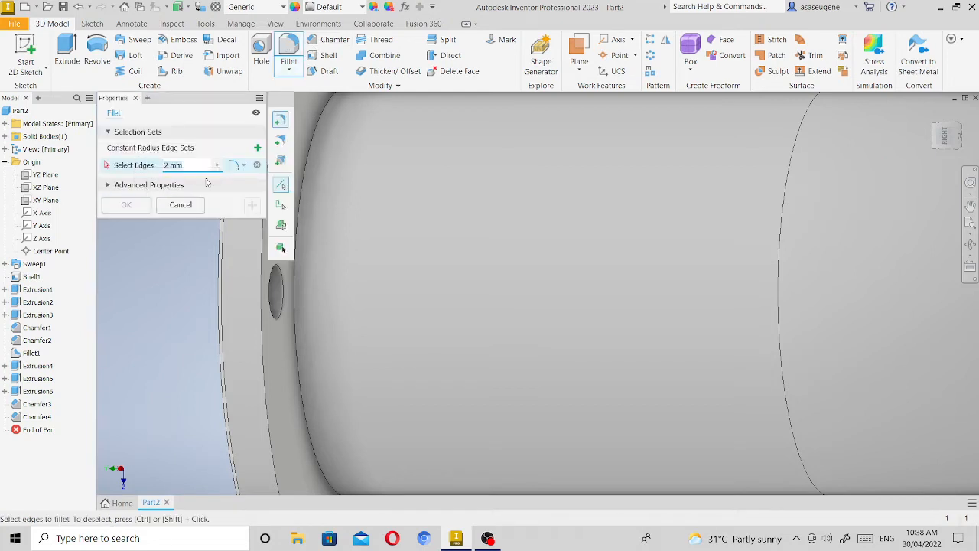
left_click(241, 168)
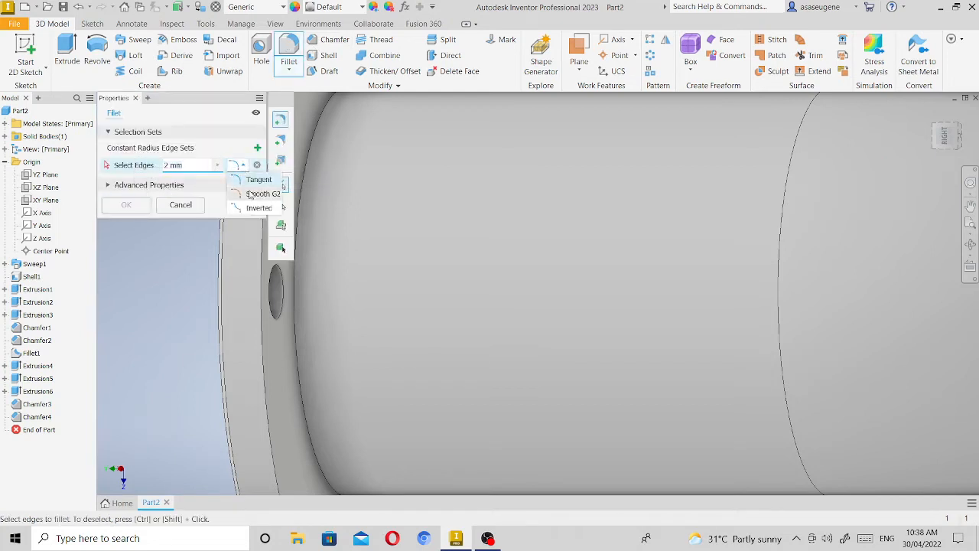
left_click(254, 210)
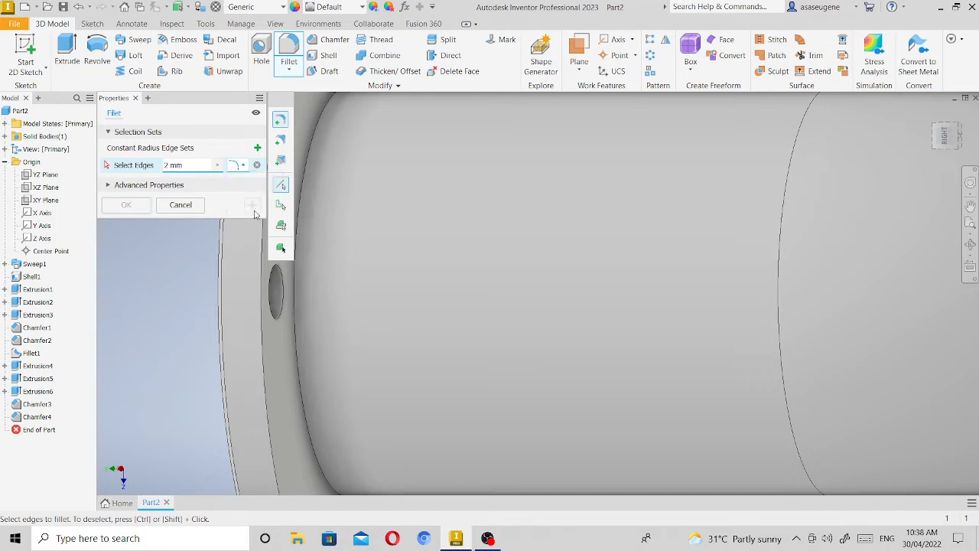
left_click(306, 198)
left_click(132, 207)
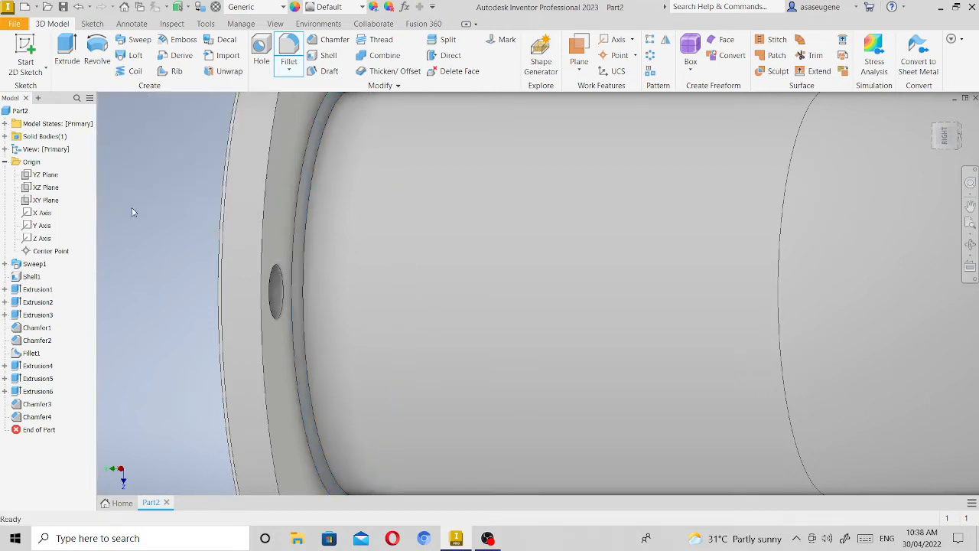
Examine the whole pipe elbow and both flanges from the home view and from the left-front corner.
left_click(970, 223)
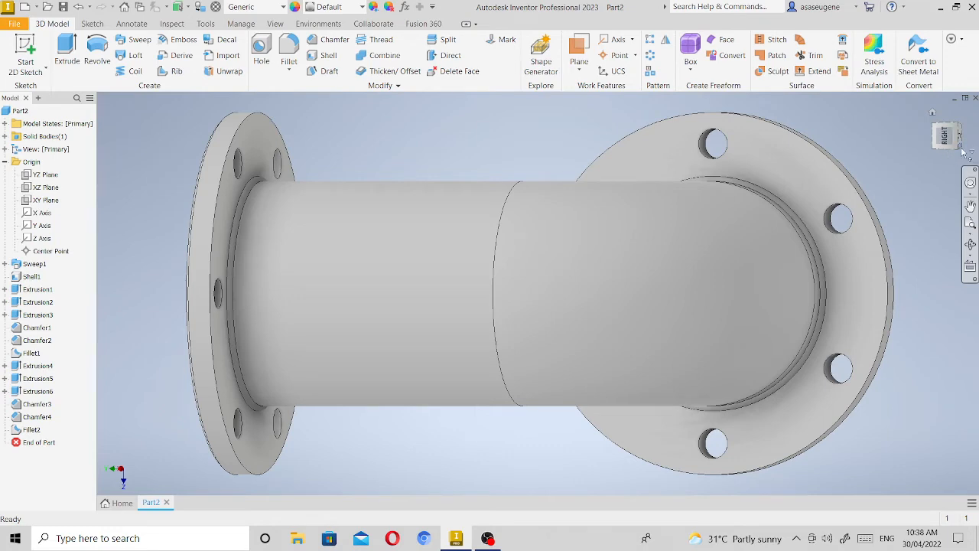
left_click(971, 151)
left_click(953, 142)
left_click(933, 113)
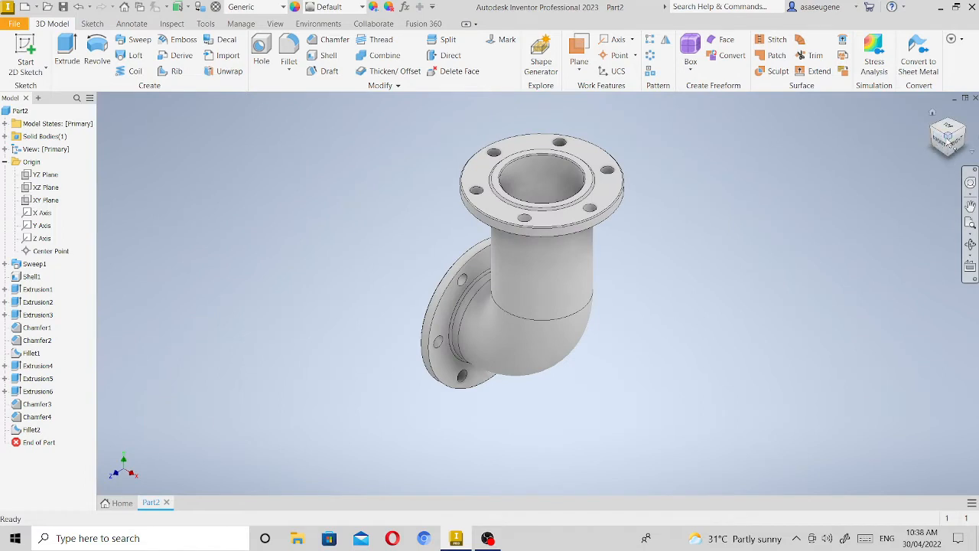
left_click(938, 143)
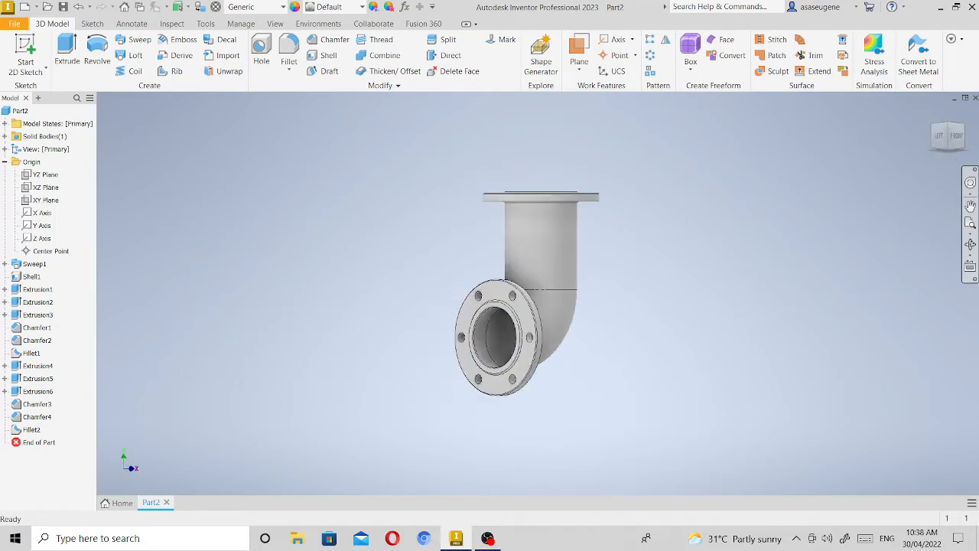
left_click(971, 224)
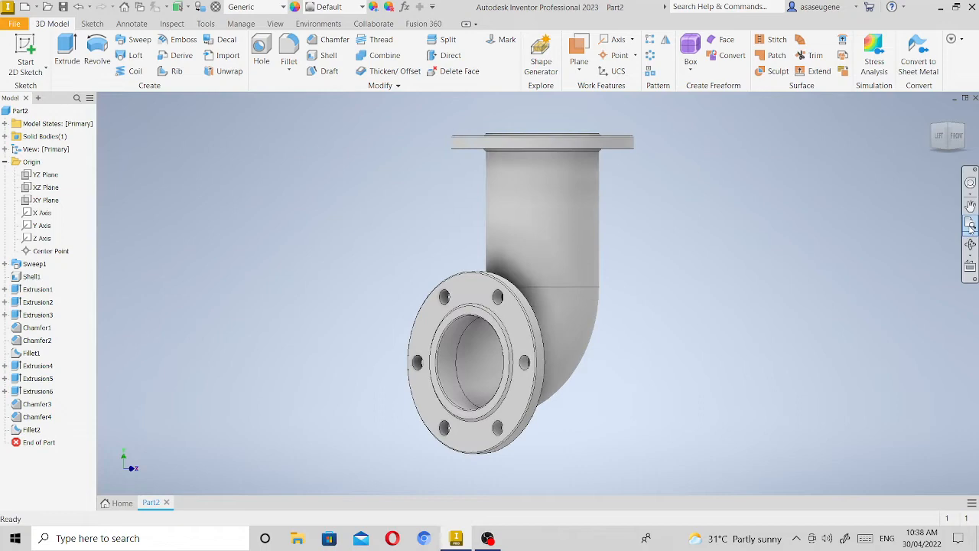
left_click(948, 128)
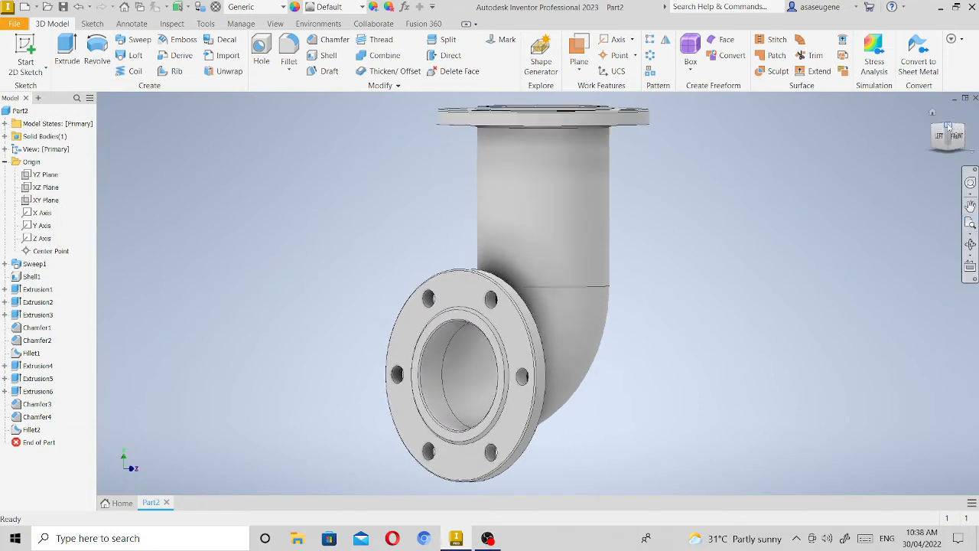
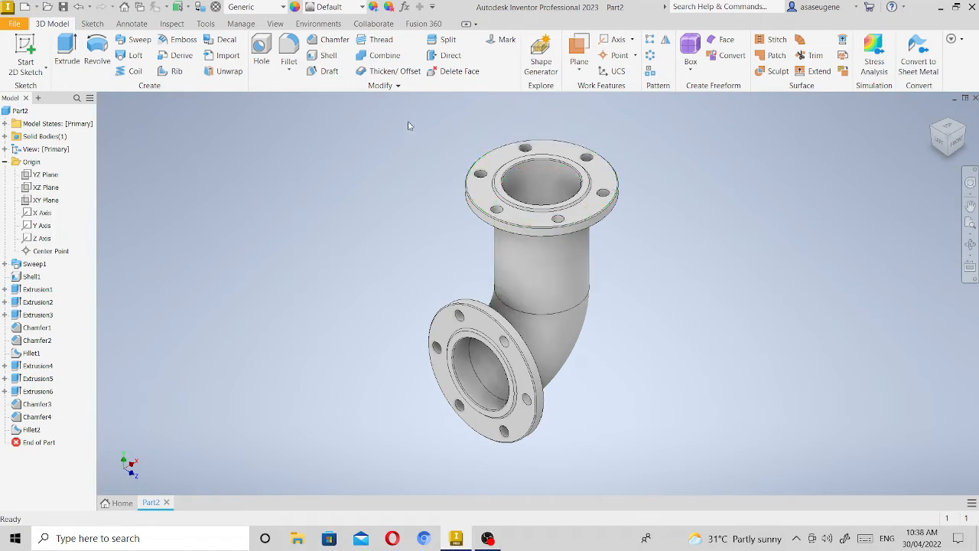
left_click_drag(409, 125, 632, 504)
left_click(283, 8)
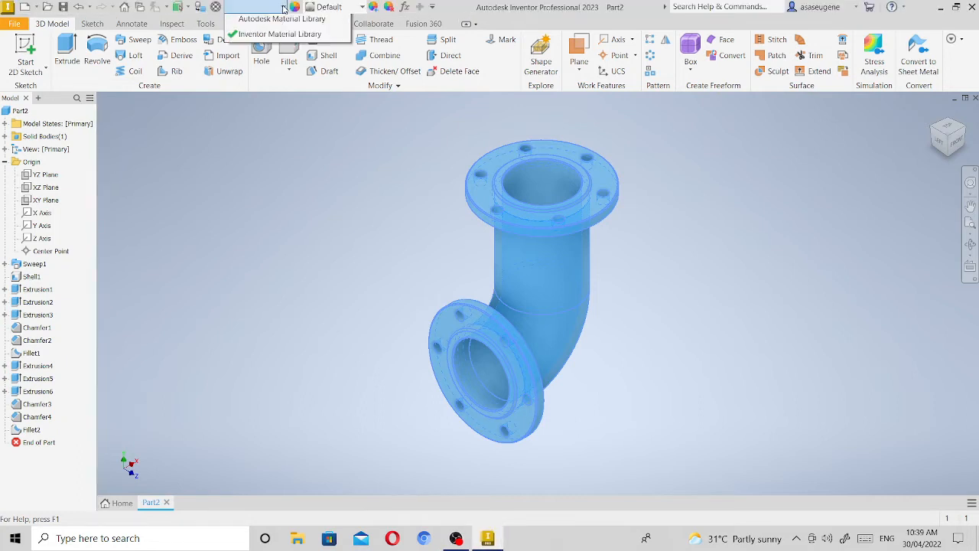
left_click(283, 7)
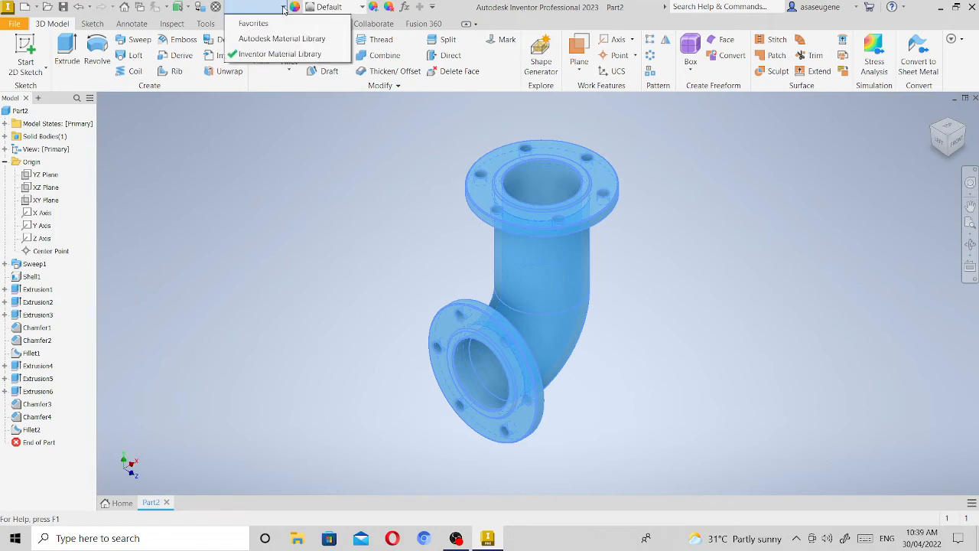
left_click(283, 7)
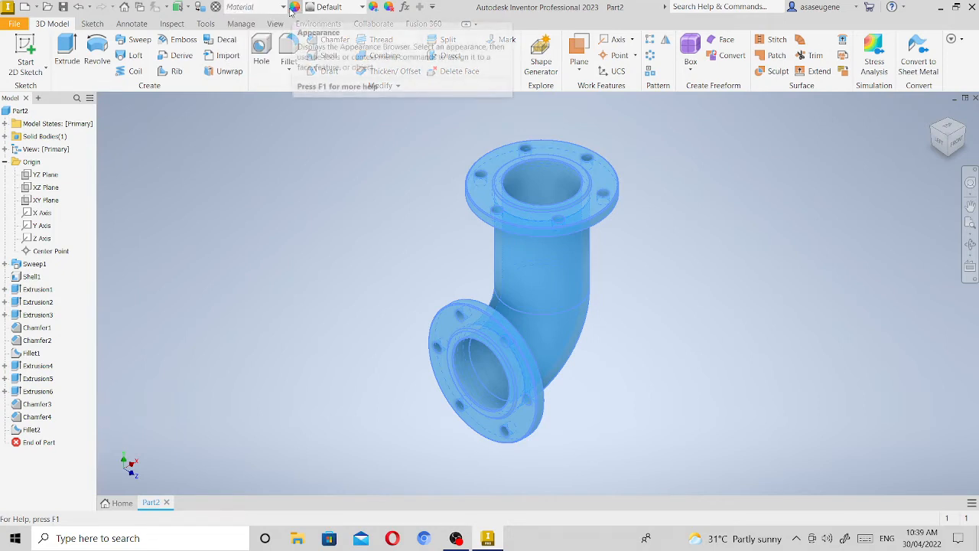
left_click(284, 7)
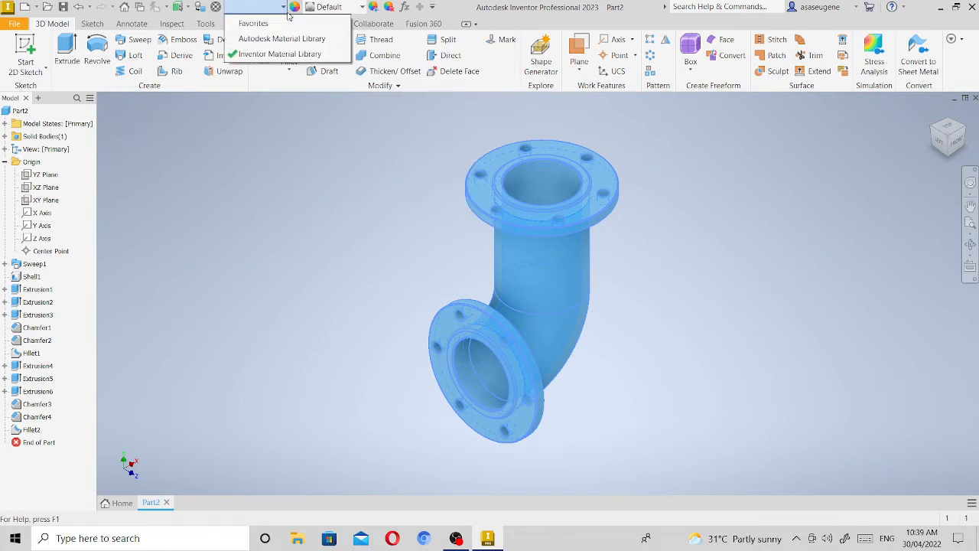
left_click(290, 57)
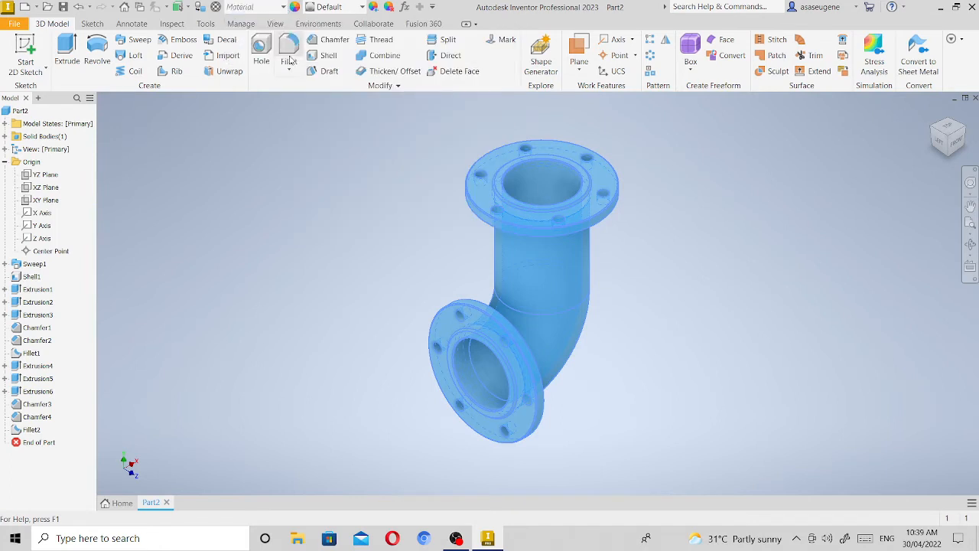
left_click(284, 7)
left_click(284, 7)
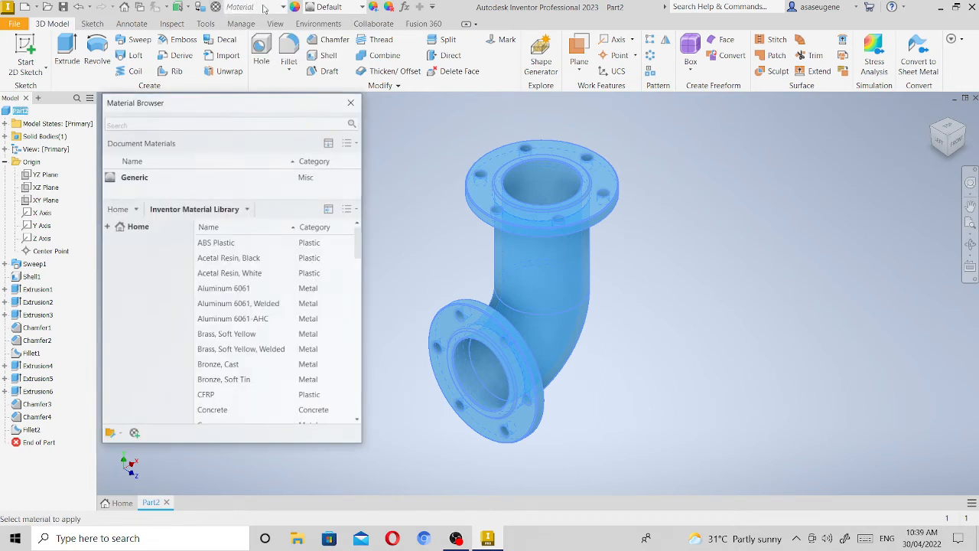
left_click(353, 102)
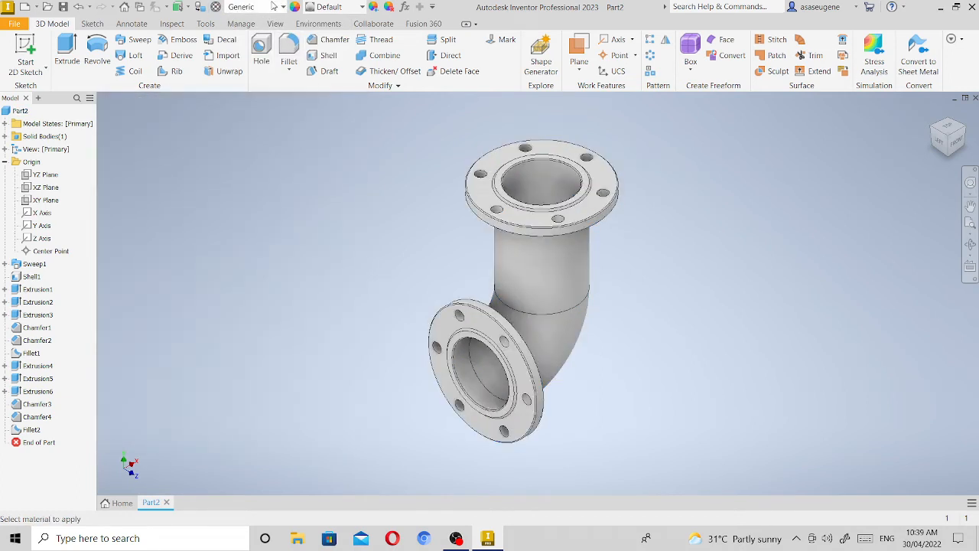
Assign the Steel, Cast material from the Inventor Material Library to the whole pipe elbow part.
left_click(283, 7)
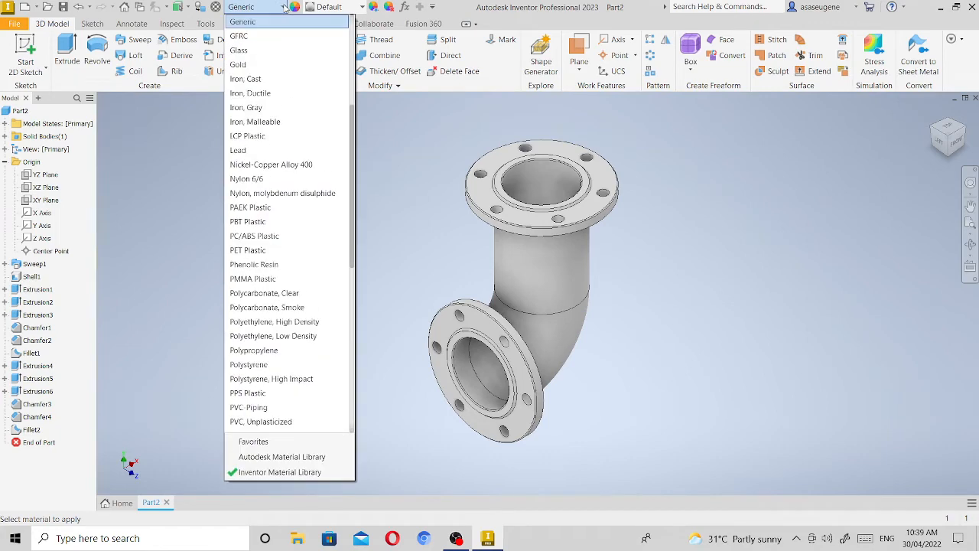
left_click_drag(353, 213, 353, 389)
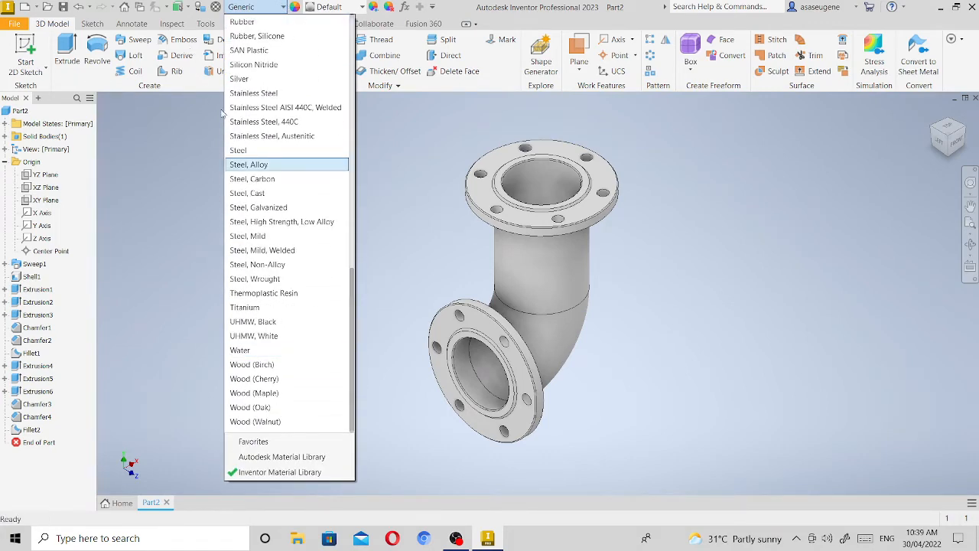
left_click(273, 196)
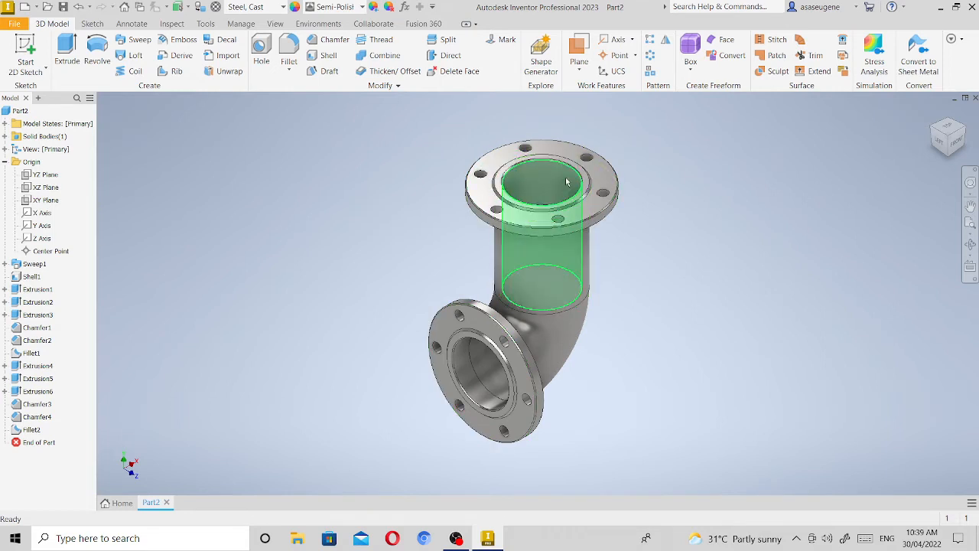
scroll(566, 183, "down", 3)
scroll(567, 181, "up", 5)
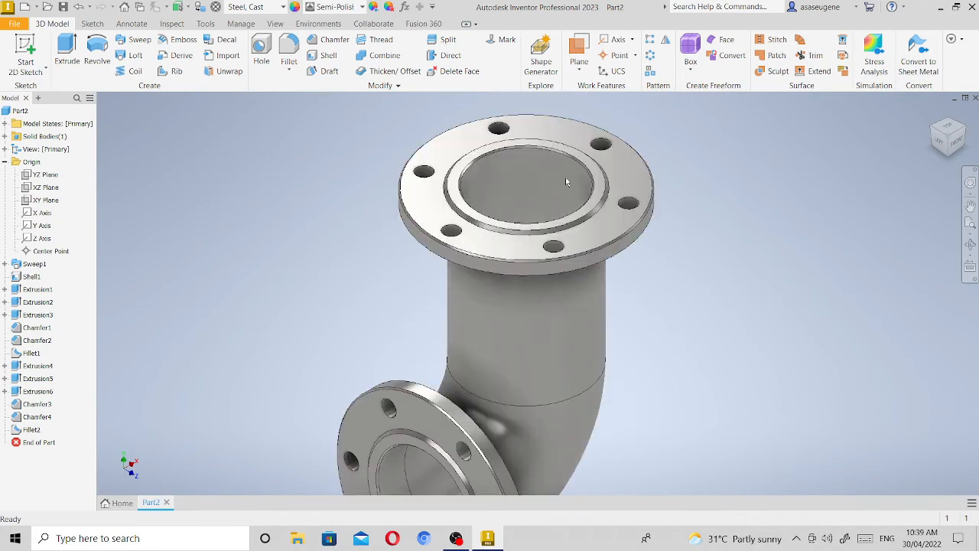
scroll(415, 169, "up", 6)
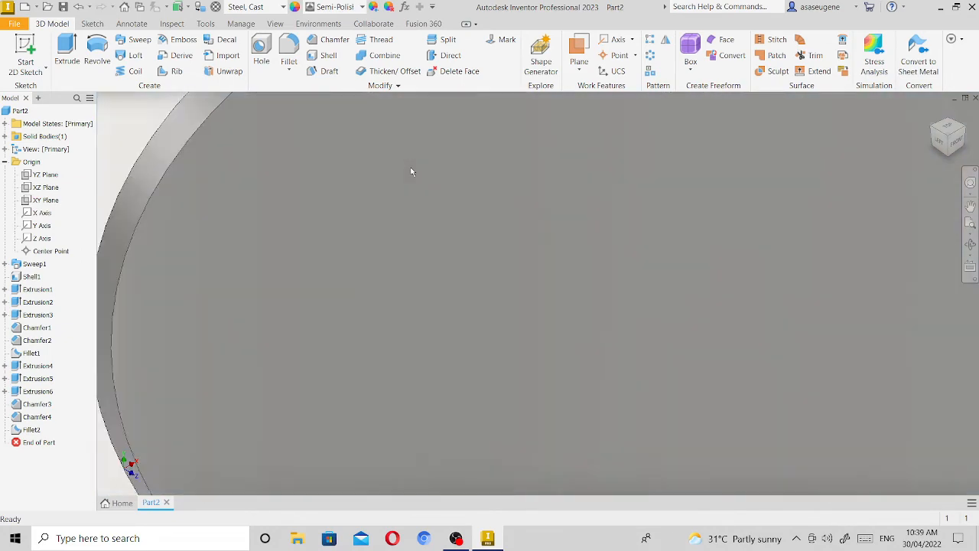
scroll(411, 171, "down", 2)
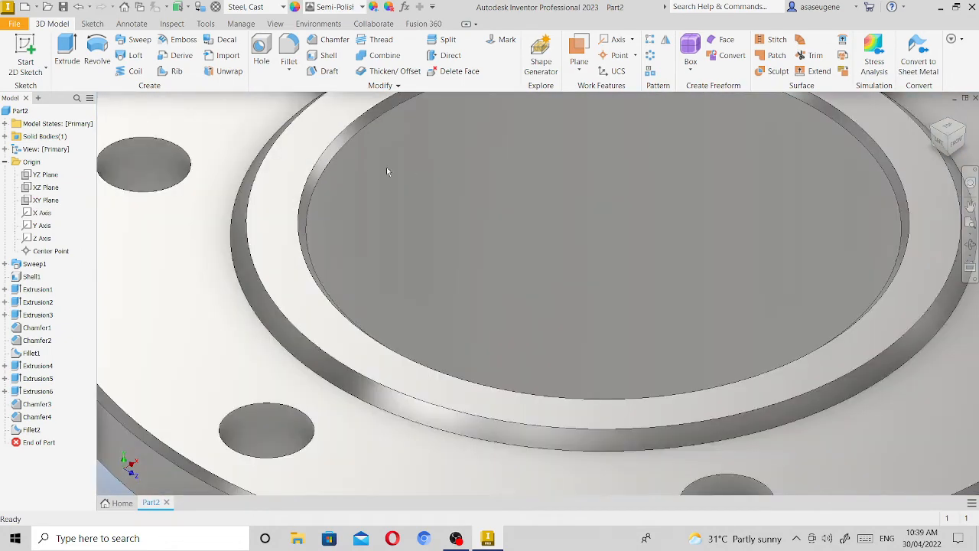
scroll(386, 167, "up", 1)
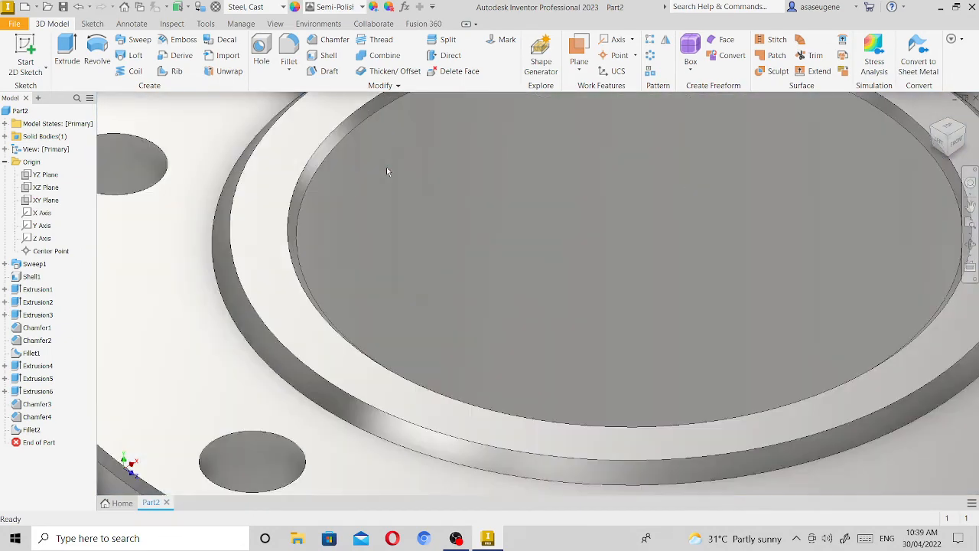
right_click(318, 165)
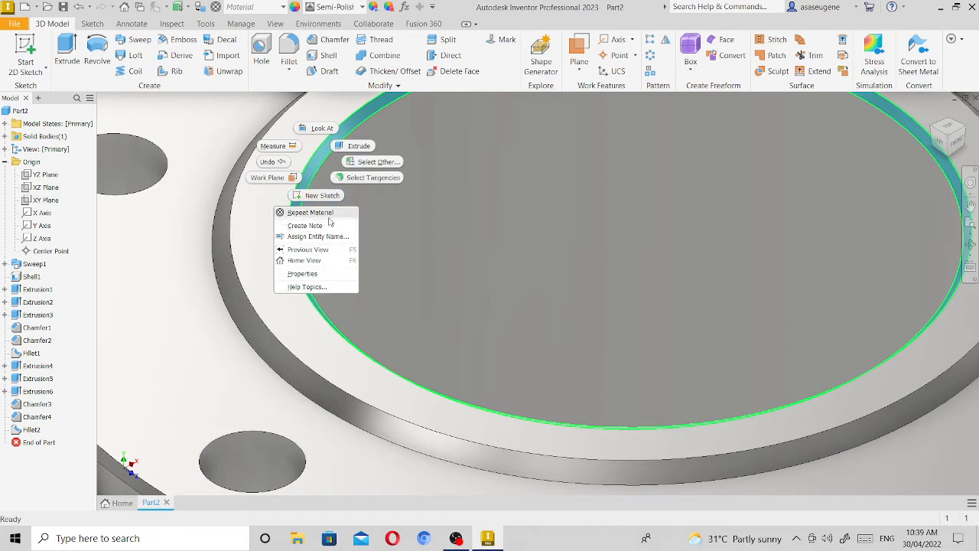
left_click(382, 209)
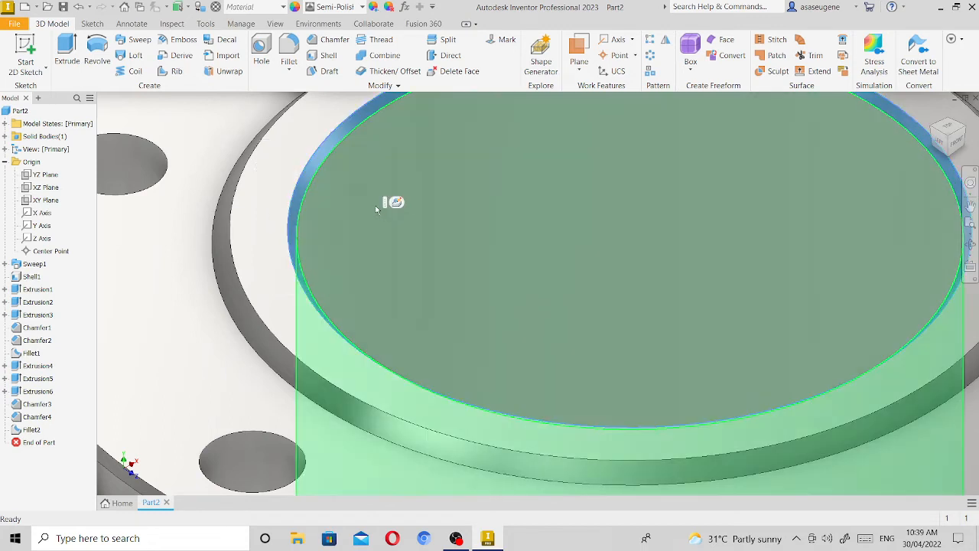
left_click(283, 6)
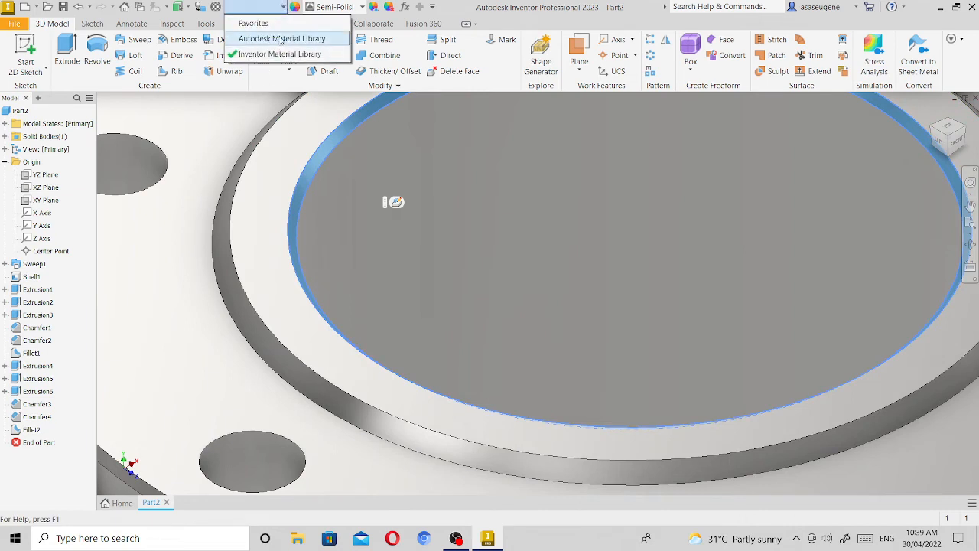
left_click(284, 7)
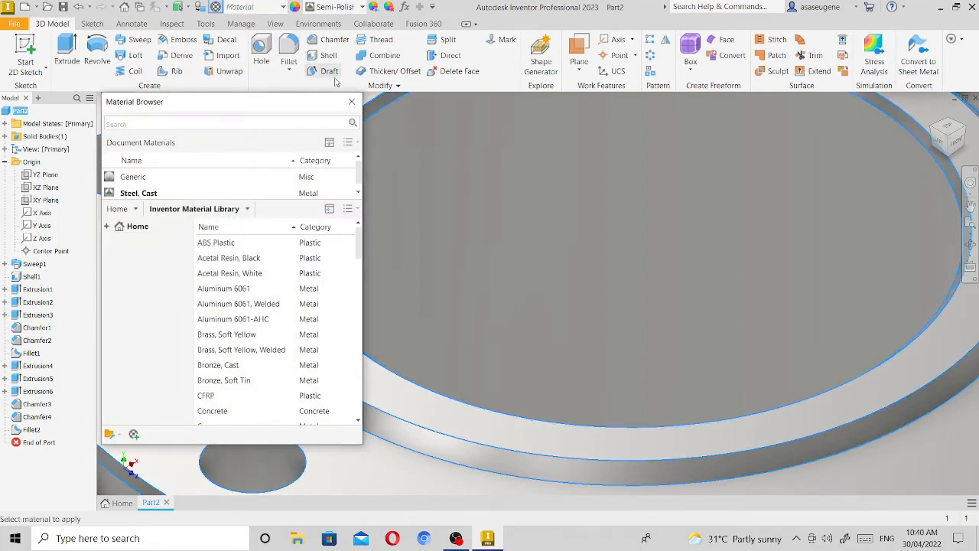
left_click(351, 102)
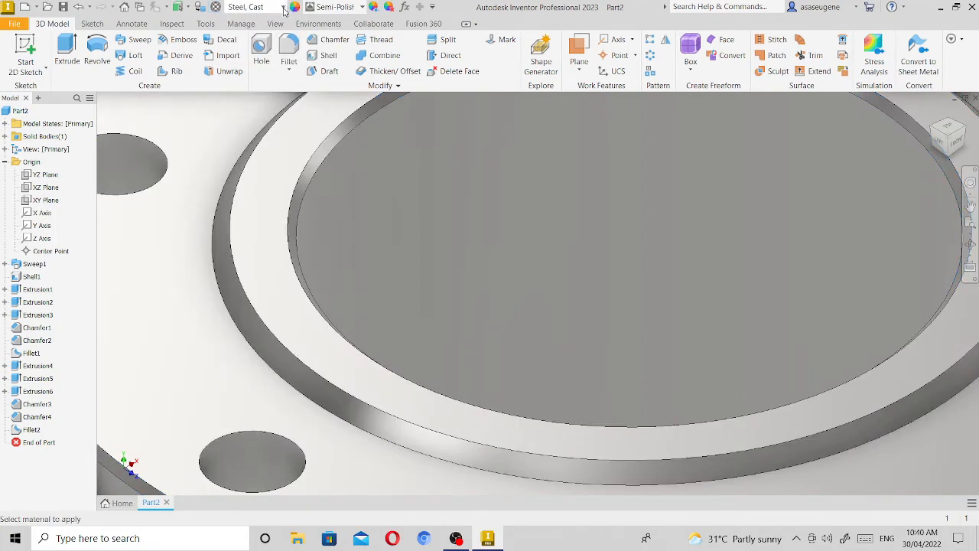
left_click(284, 8)
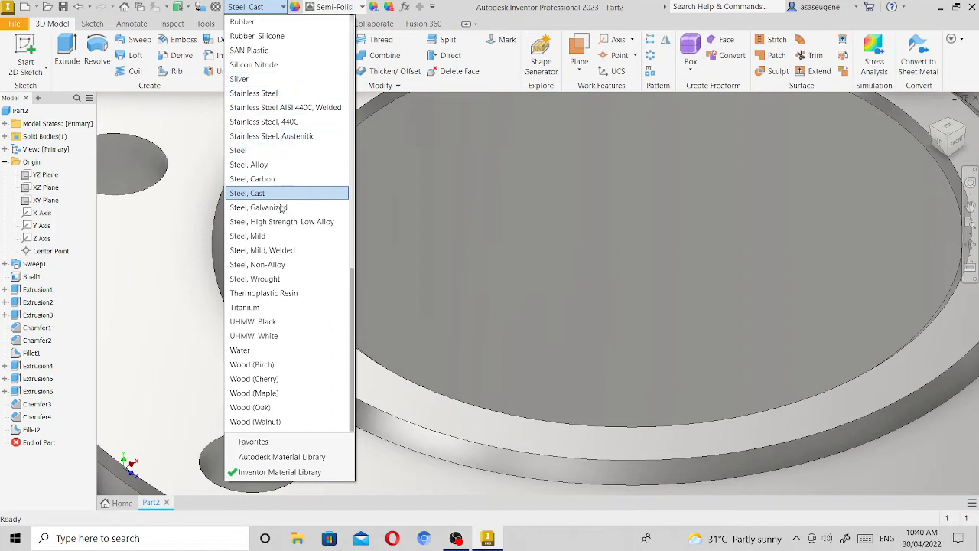
left_click(389, 168)
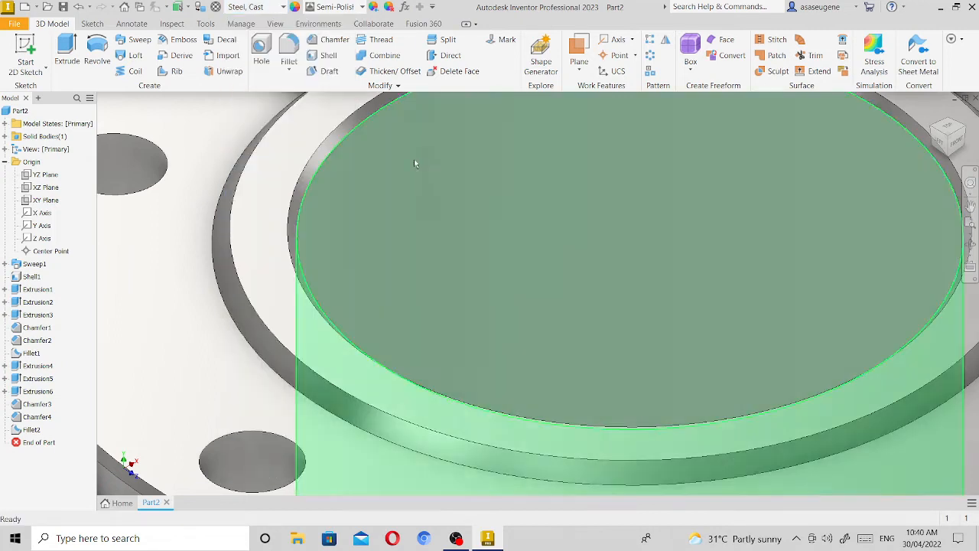
Apply the Steel - Polished appearance to the chamfer face around the upper flange's bore.
left_click(346, 135)
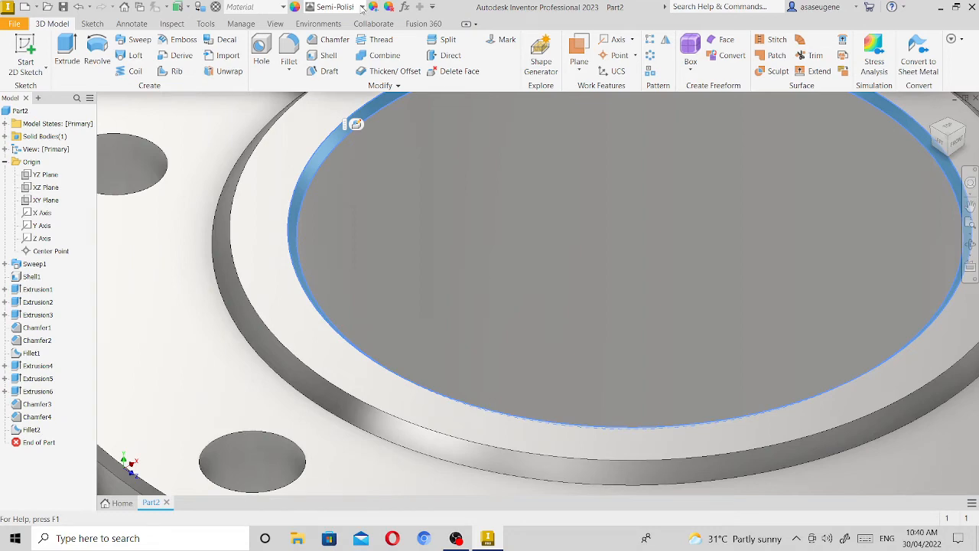
left_click(363, 7)
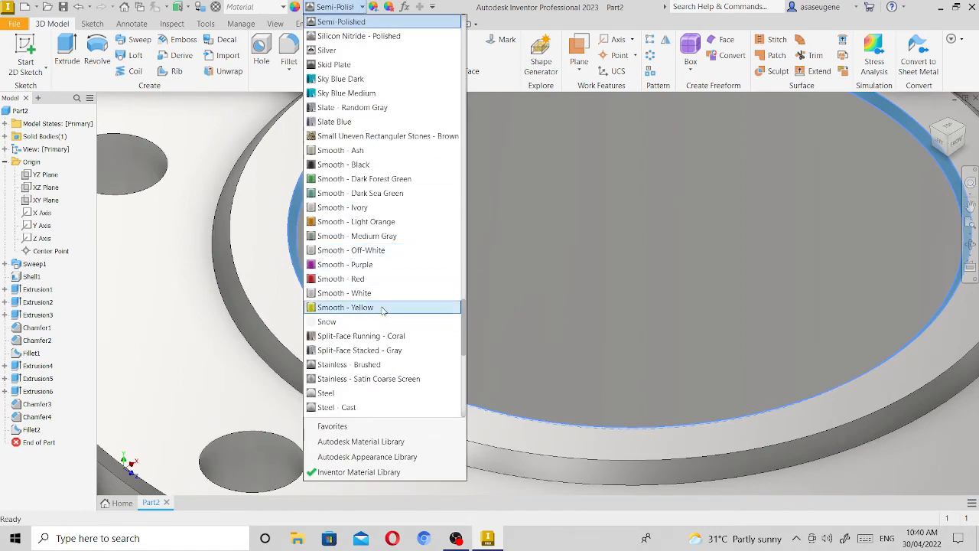
scroll(386, 302, "down", 5)
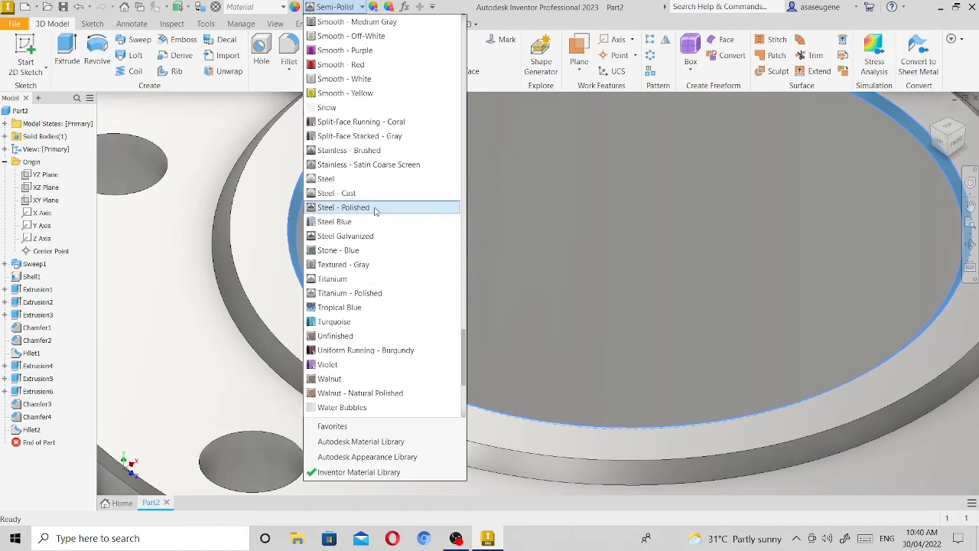
left_click(375, 209)
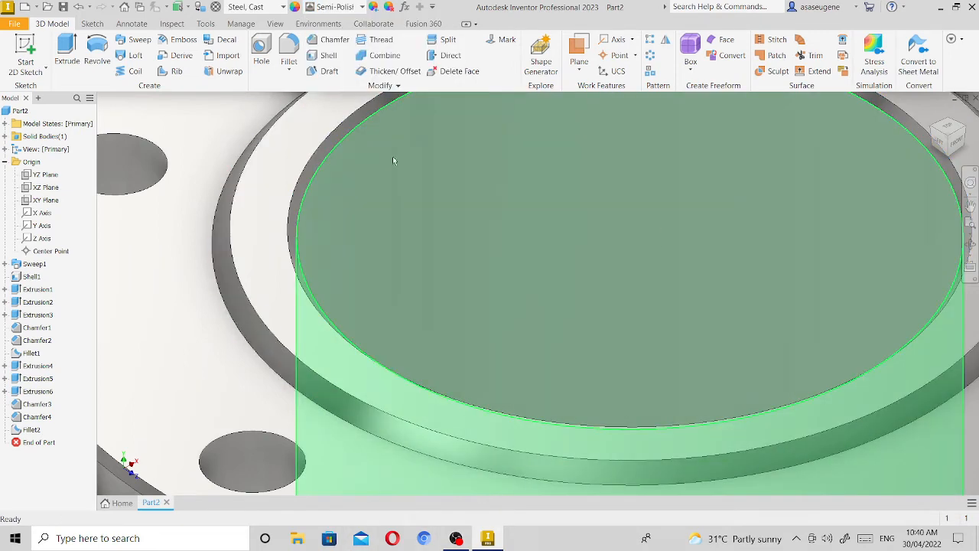
left_click(299, 197)
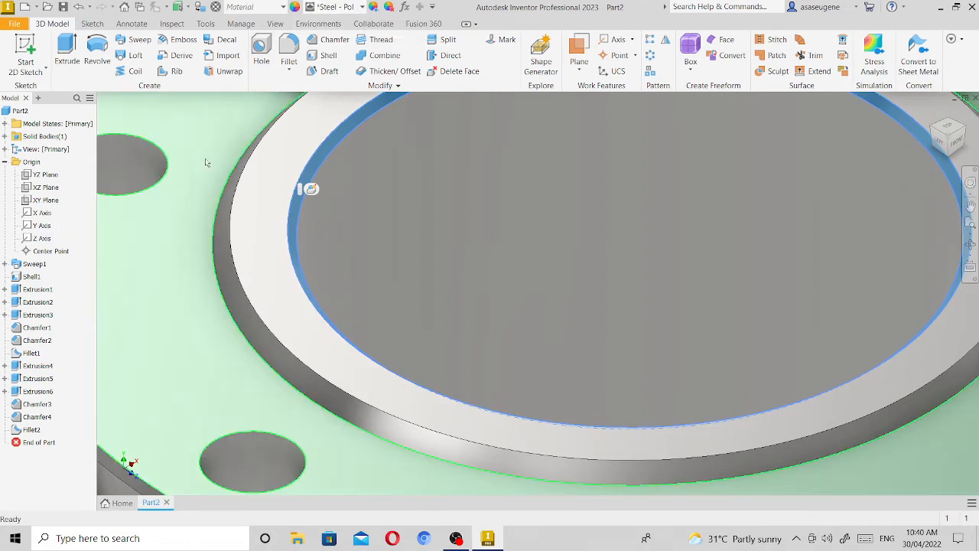
Apply the Steel - Polished appearance to the chamfer face around the outside of the upper flange's raised face.
left_click(223, 270)
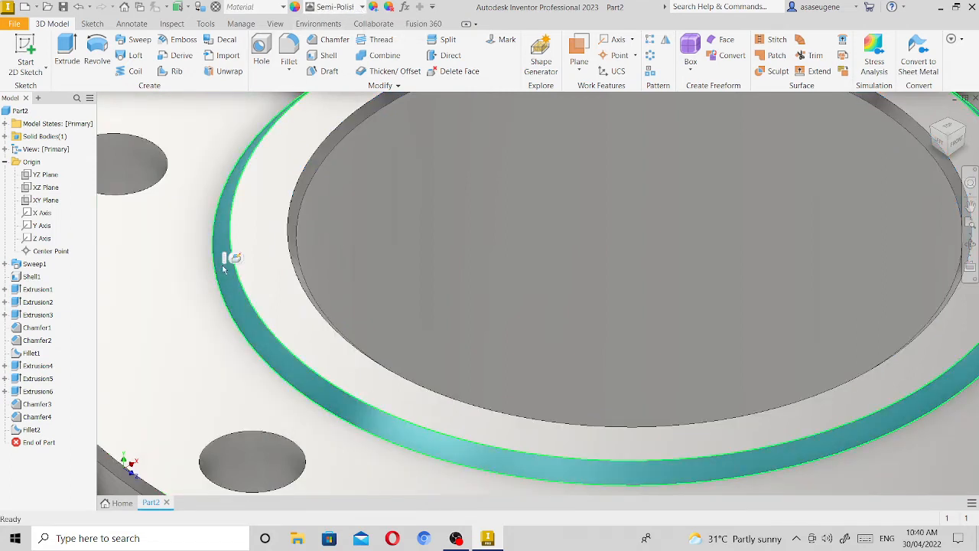
left_click(362, 8)
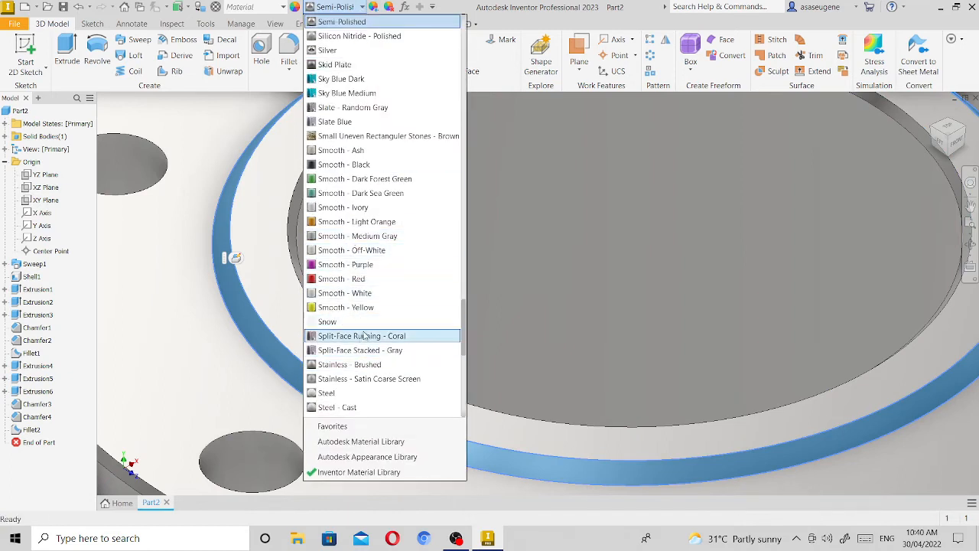
scroll(368, 329, "down", 3)
left_click(389, 295)
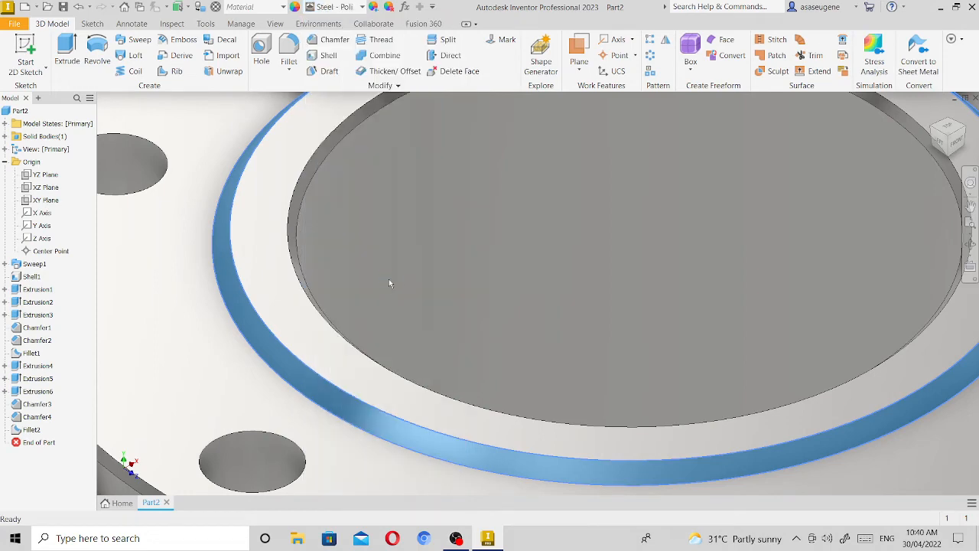
left_click(393, 272)
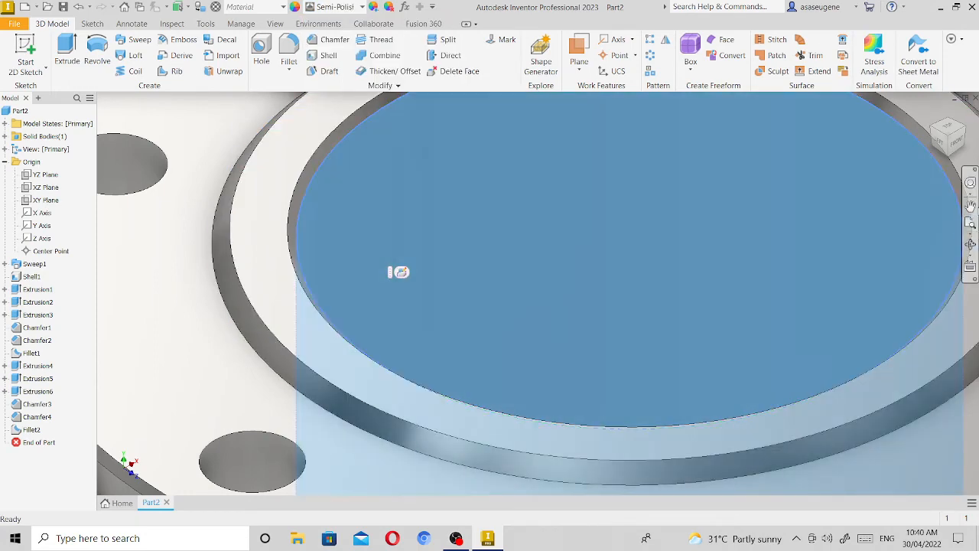
Apply the Steel - Polished appearance to the chamfer face around the upper flange's outer rim.
left_click(971, 205)
left_click_drag(202, 231, 436, 212)
right_click(301, 216)
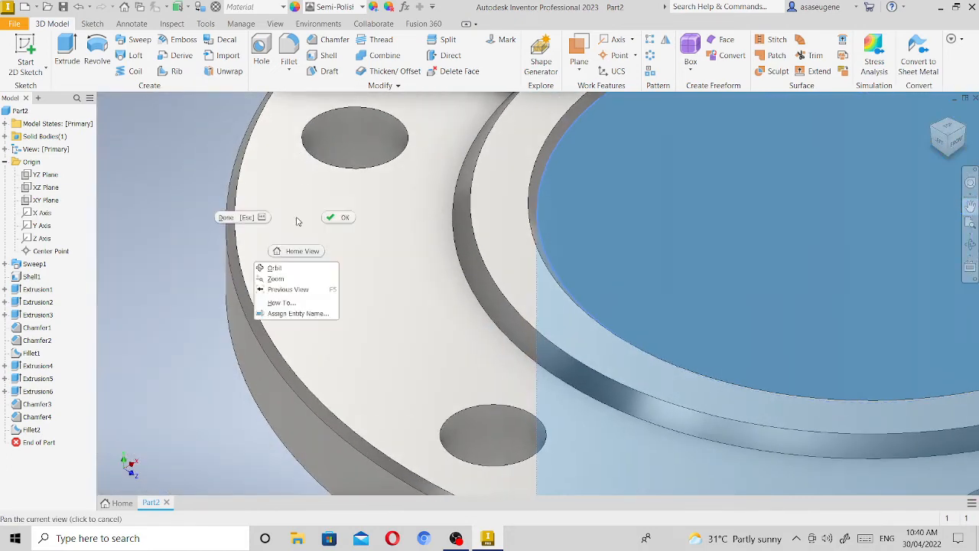
left_click(340, 219)
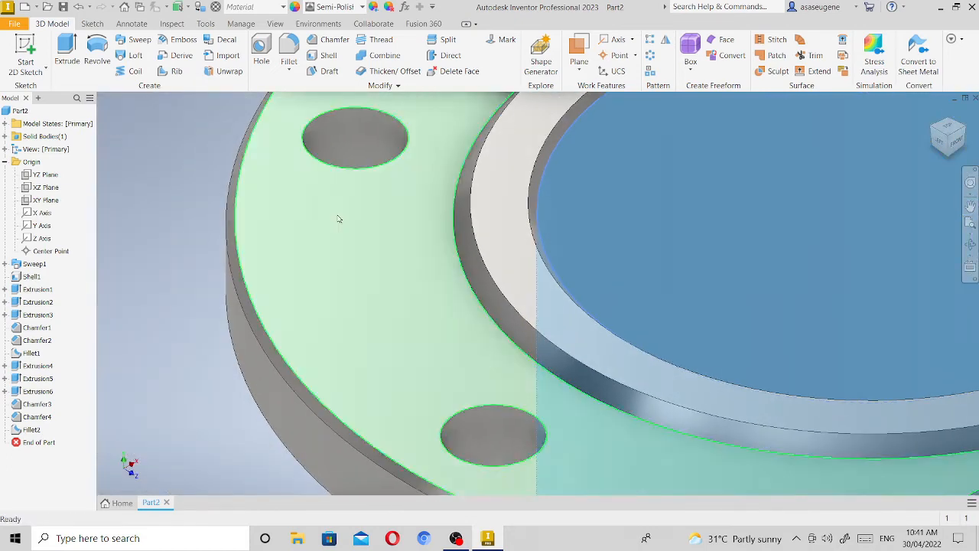
left_click(240, 199)
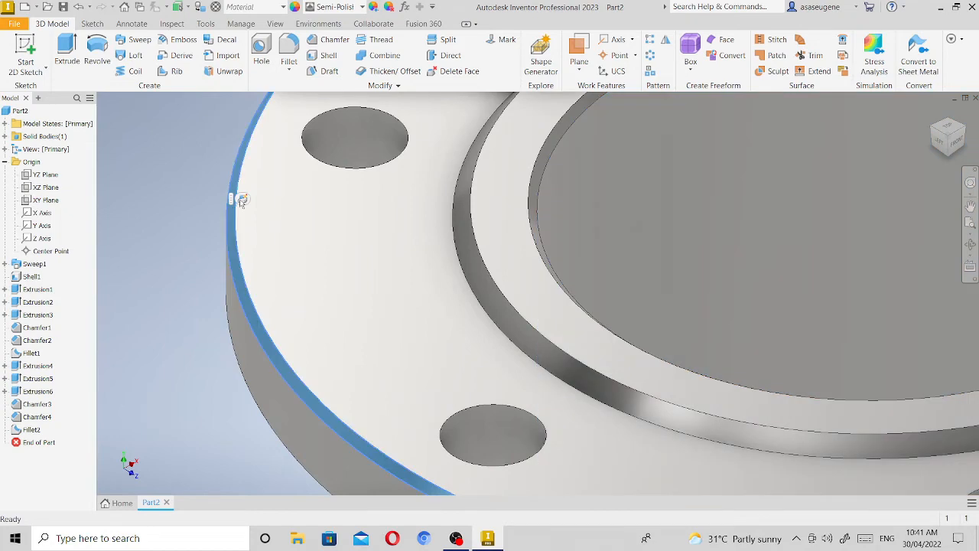
left_click(363, 7)
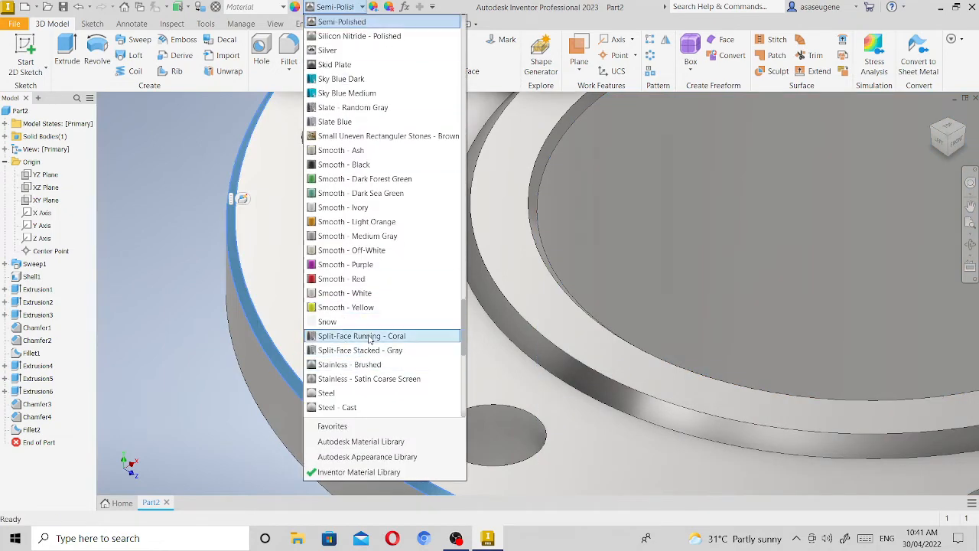
scroll(370, 340, "down", 2)
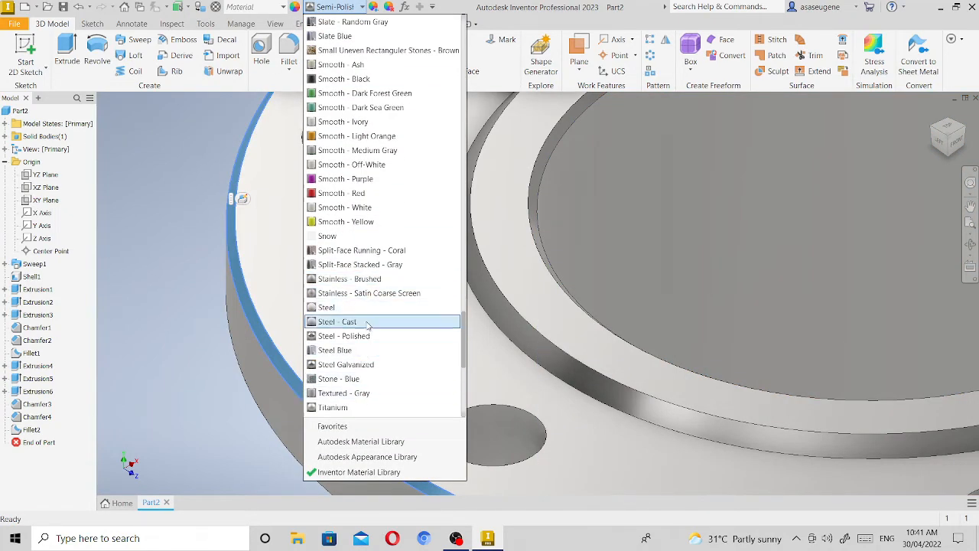
left_click(366, 337)
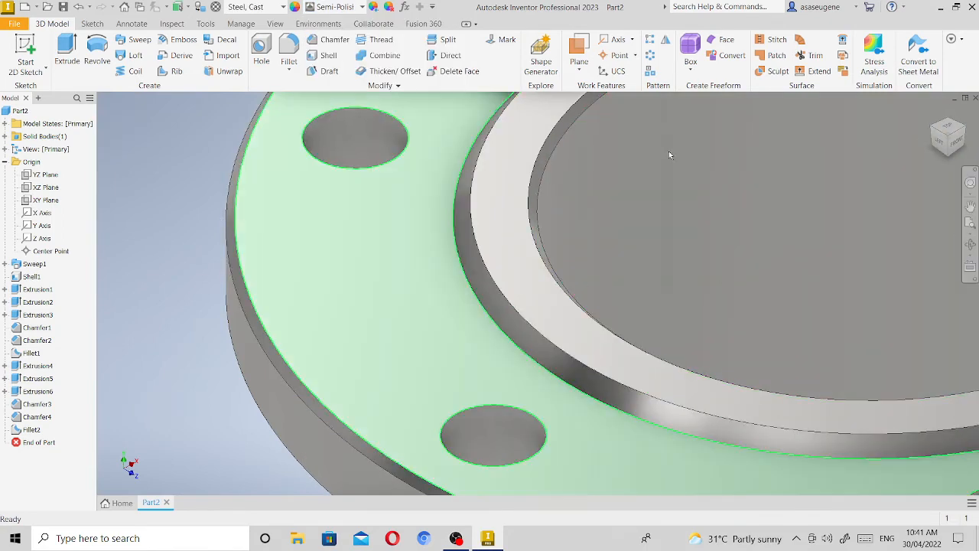
Apply the Steel - Polished appearance to the chamfer face around the lower flange's bore.
left_click(971, 223)
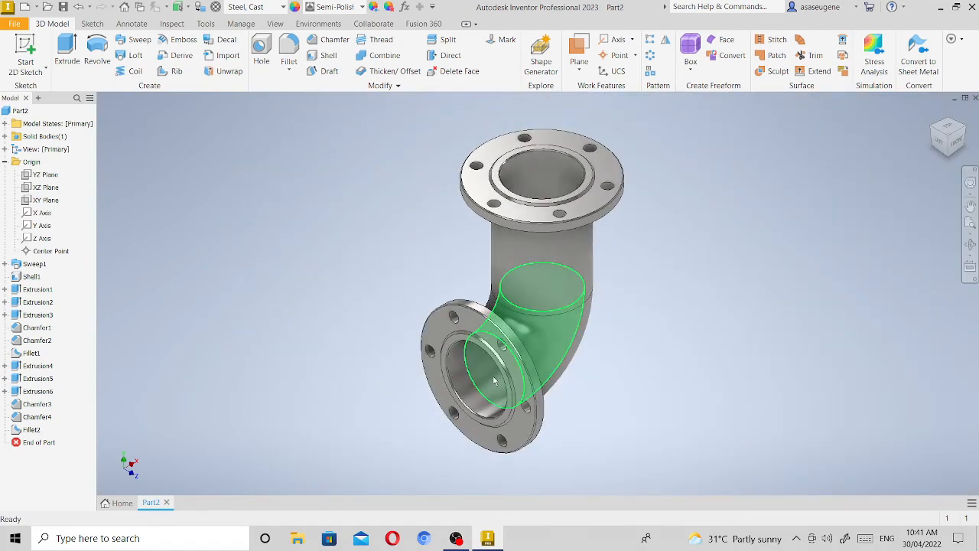
scroll(494, 380, "up", 10)
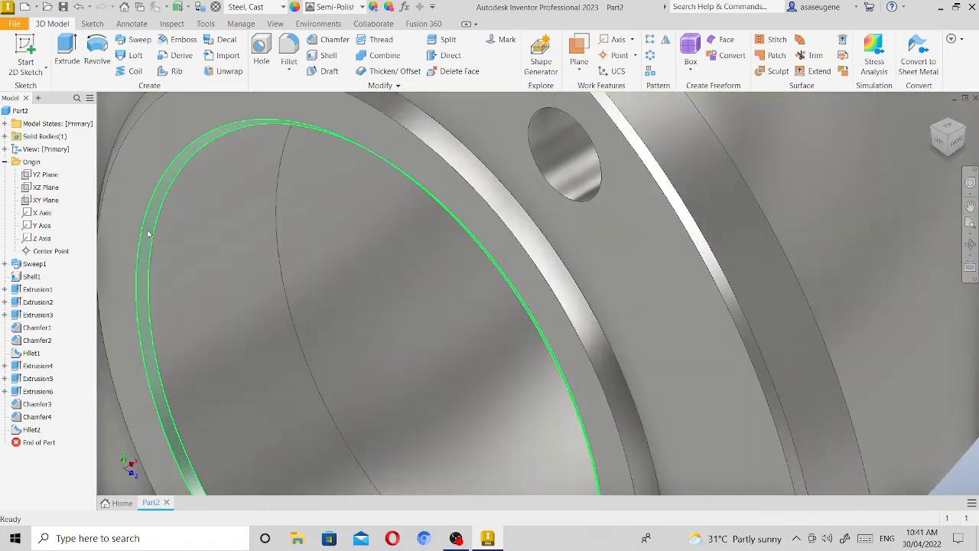
left_click(150, 233)
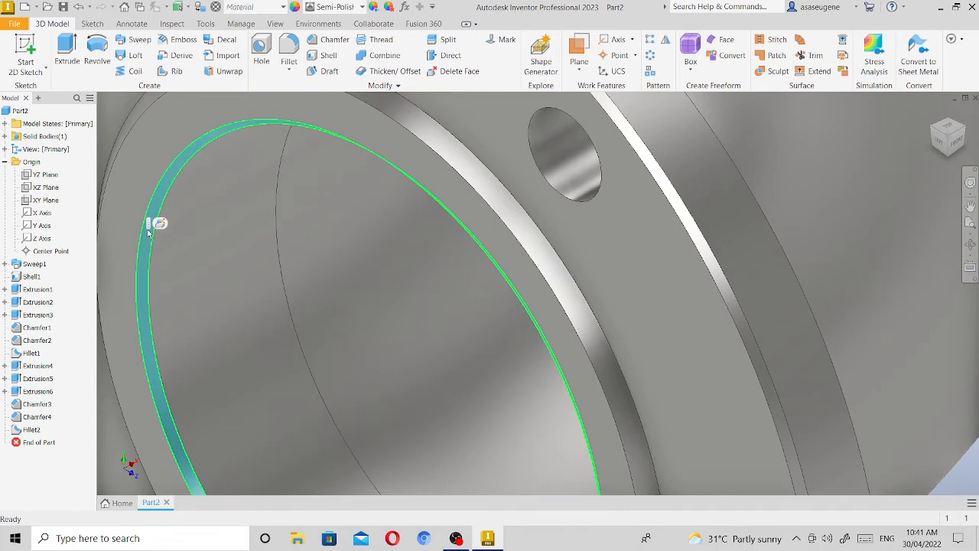
left_click(363, 6)
scroll(365, 344, "down", 4)
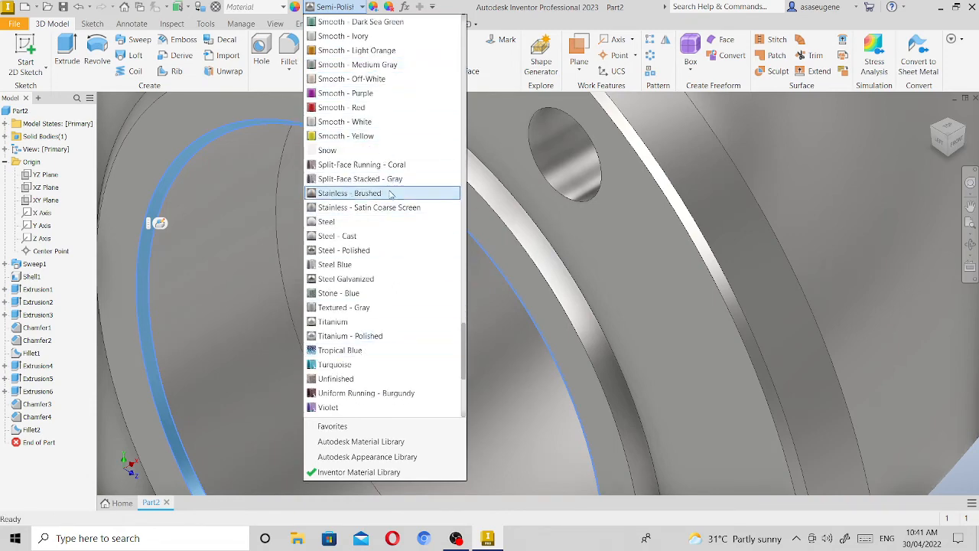
left_click(387, 247)
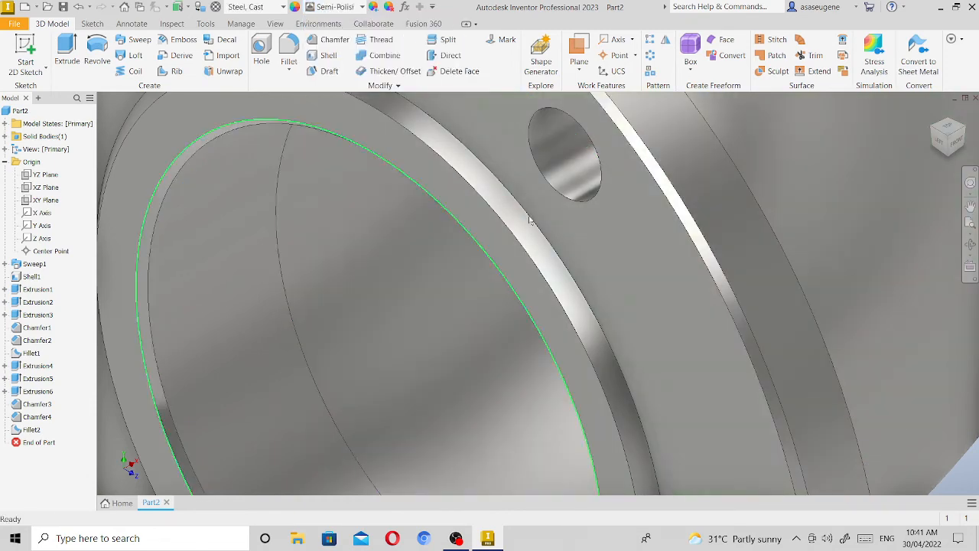
Apply the Steel - Polished appearance to the chamfer face around the outside of the lower flange's raised face.
left_click(484, 186)
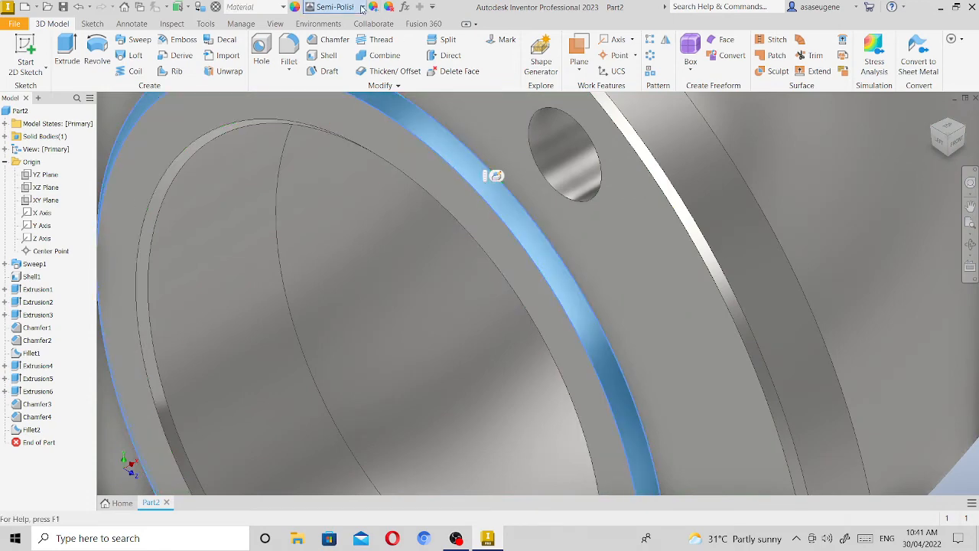
left_click(362, 7)
scroll(357, 330, "down", 3)
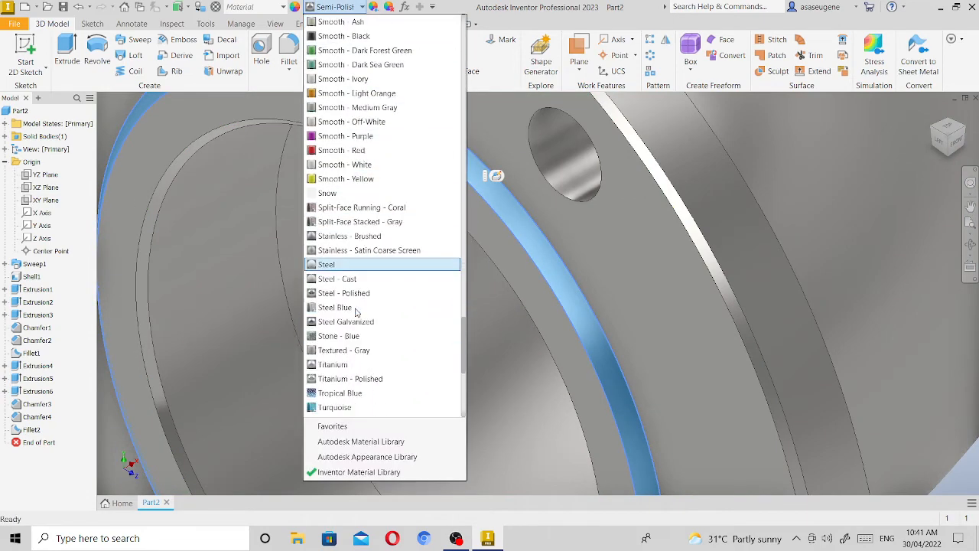
scroll(356, 313, "up", 1)
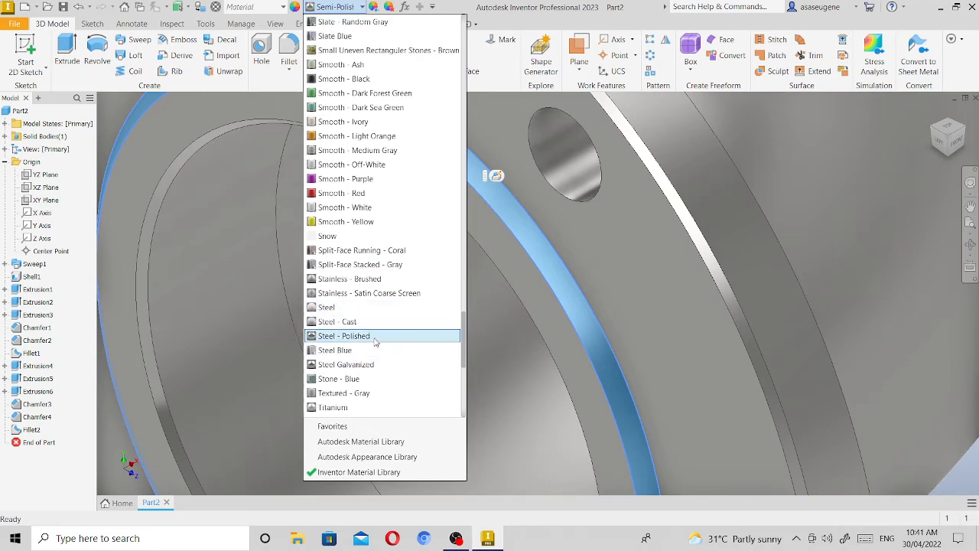
left_click(366, 335)
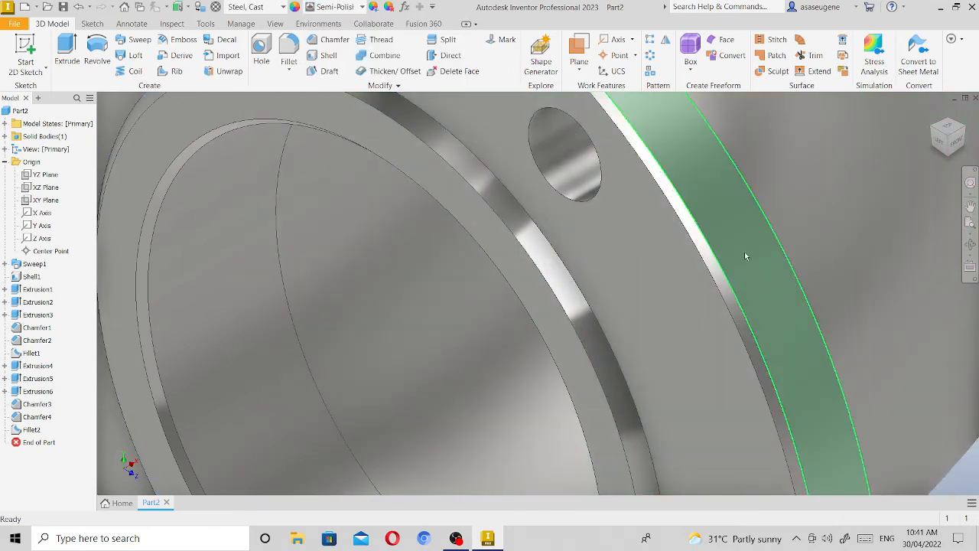
Apply the Steel - Polished appearance to the chamfer face around the lower flange's outer rim.
left_click(716, 261)
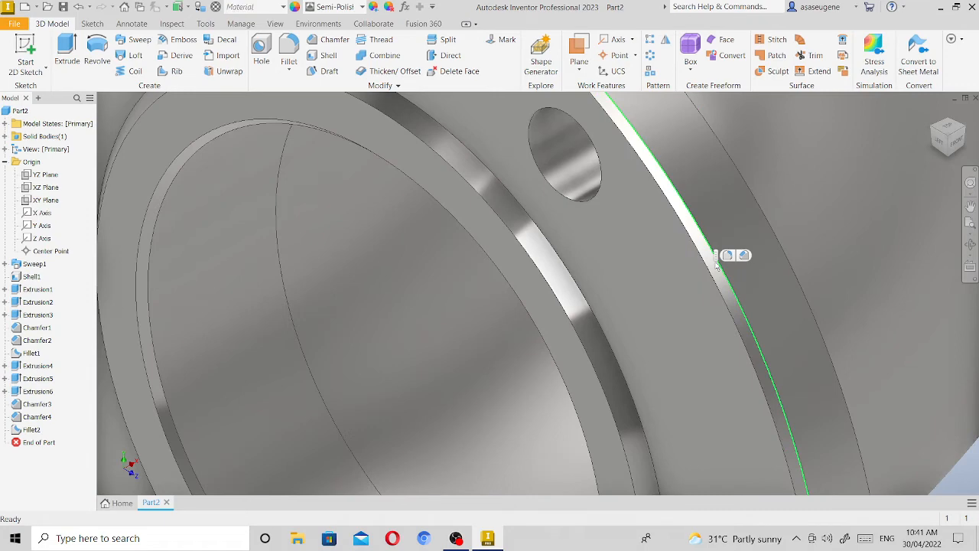
left_click(721, 271)
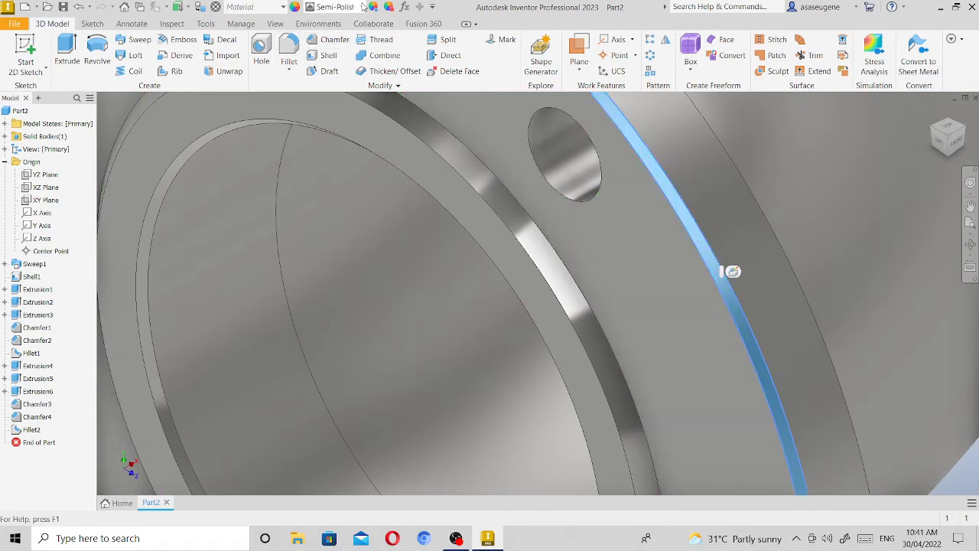
left_click(363, 6)
scroll(375, 207, "down", 2)
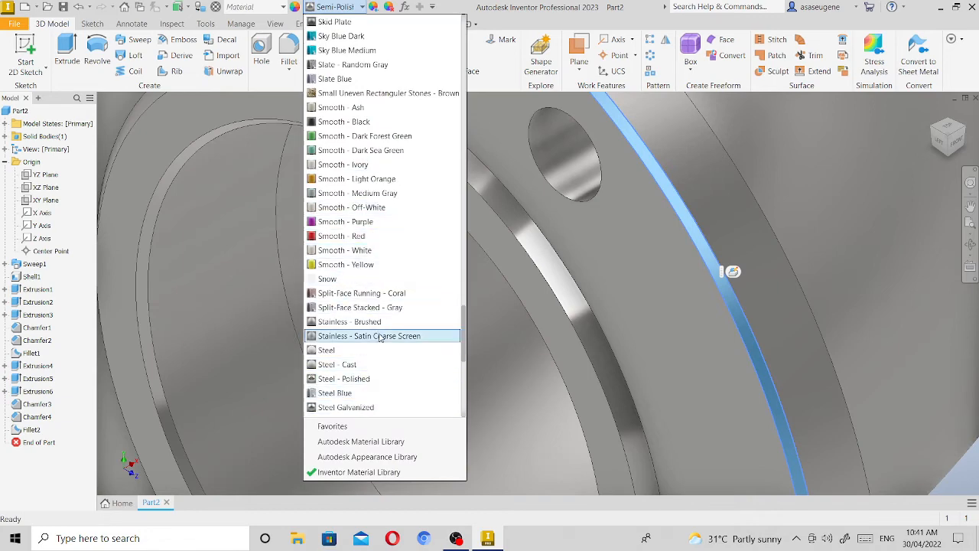
left_click(350, 379)
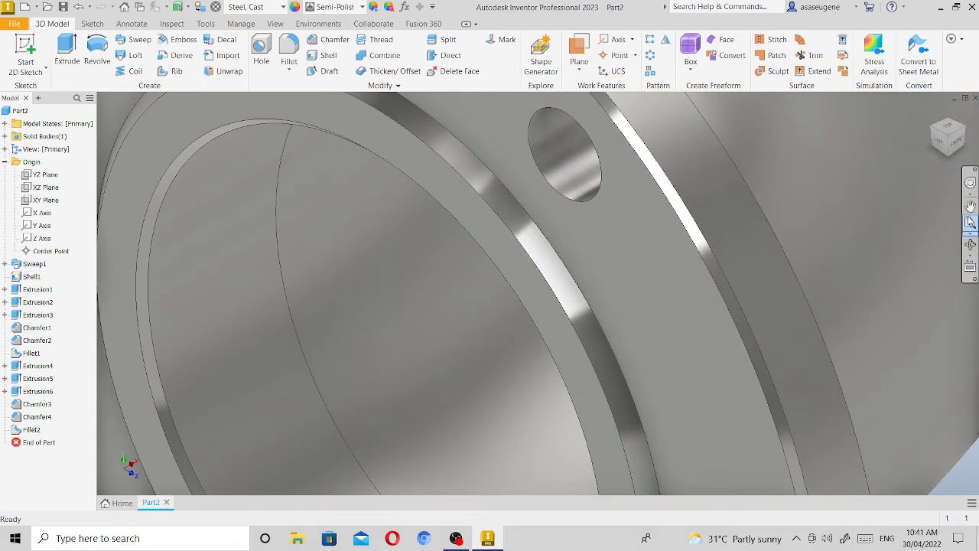
Apply the Steel Blue appearance to the outer face of the vertical straight pipe section, working from the front view.
left_click(971, 222)
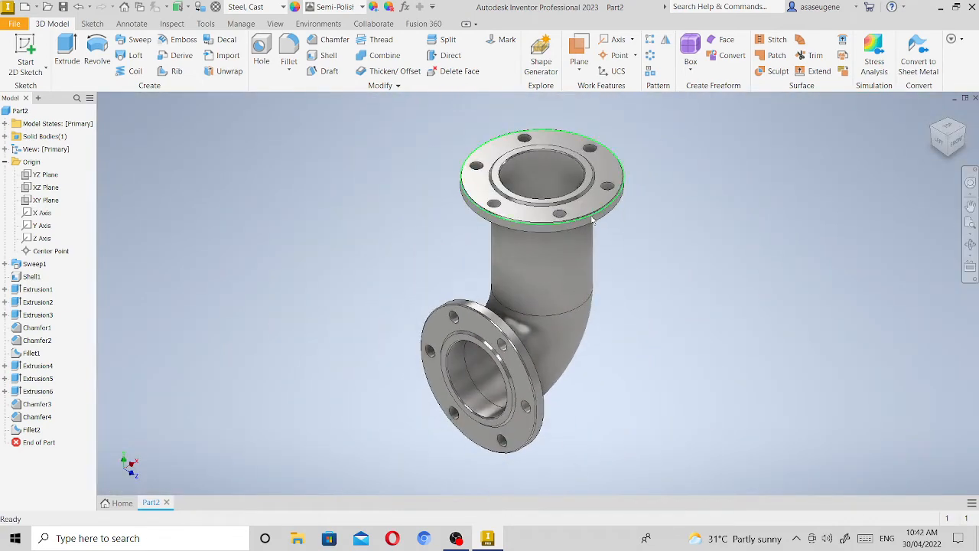
left_click(961, 149)
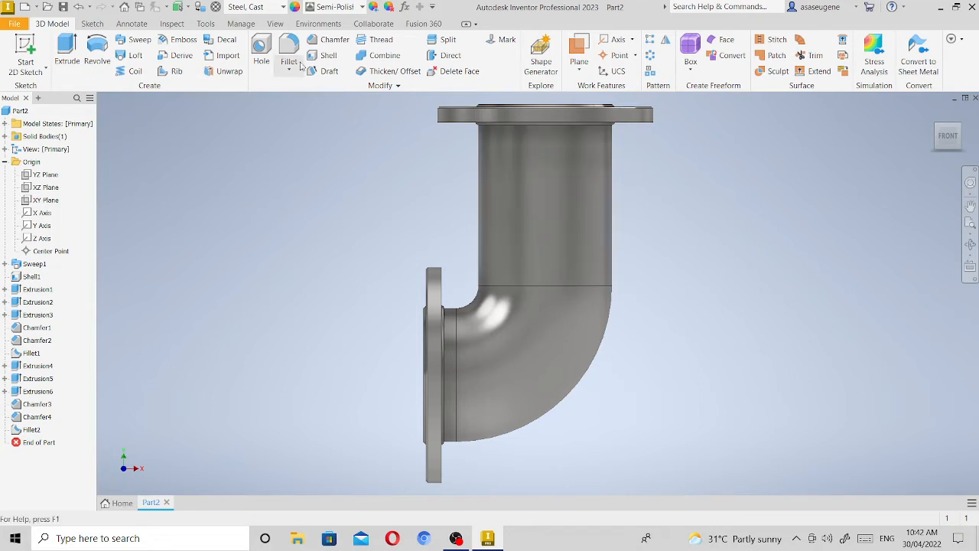
left_click_drag(439, 161, 570, 279)
left_click_drag(464, 177, 629, 416)
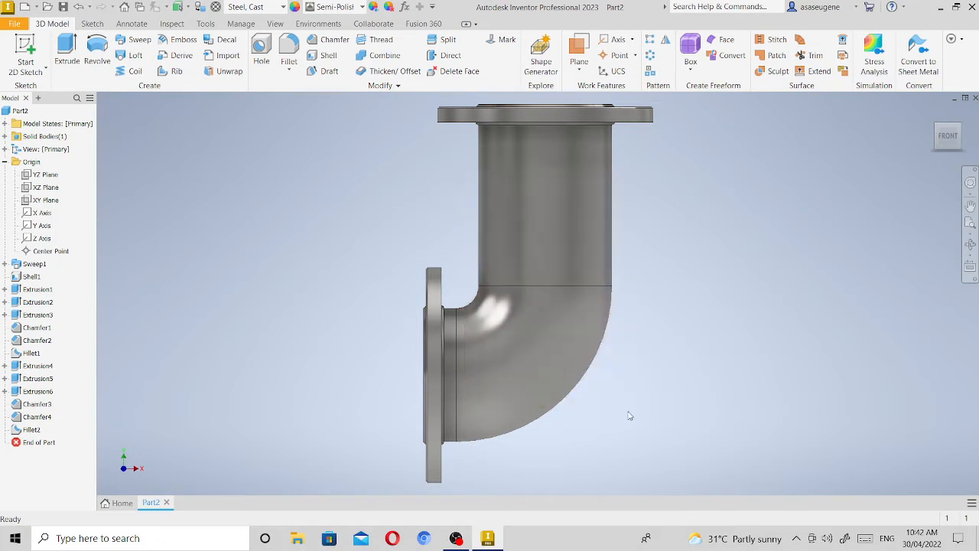
left_click(585, 210)
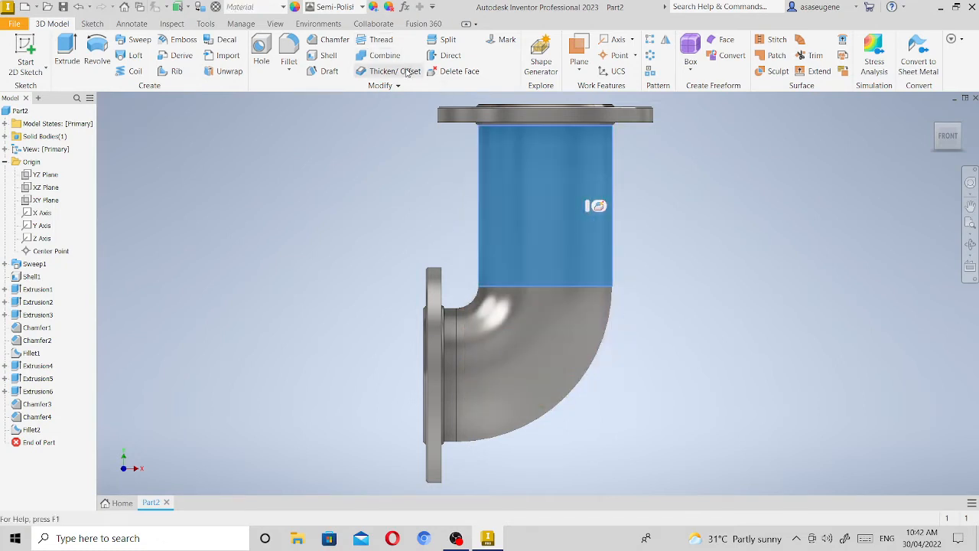
left_click(364, 6)
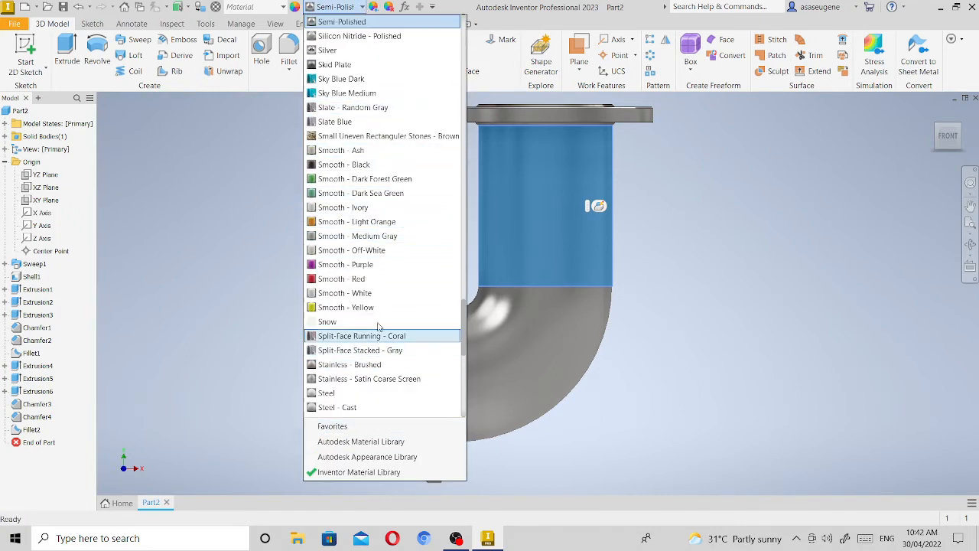
scroll(370, 387, "down", 2)
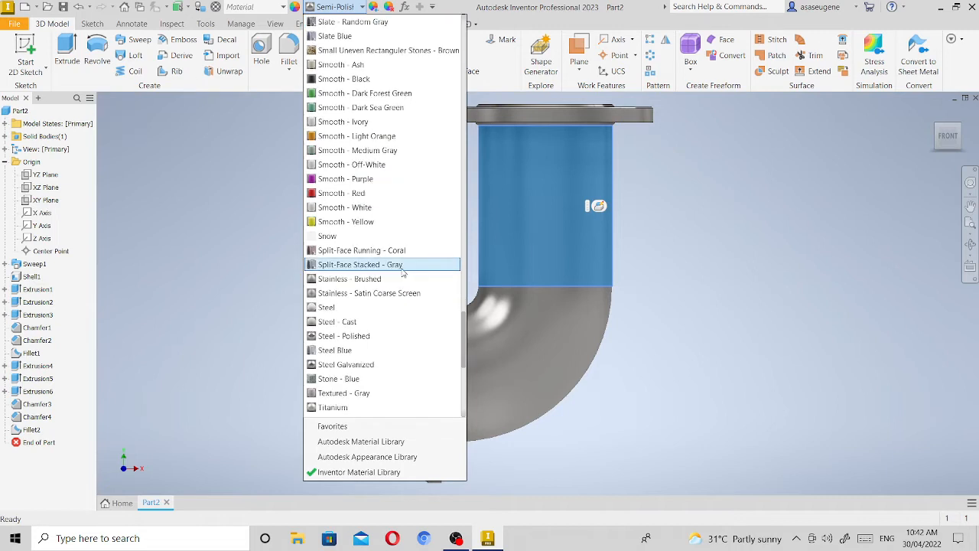
left_click(372, 348)
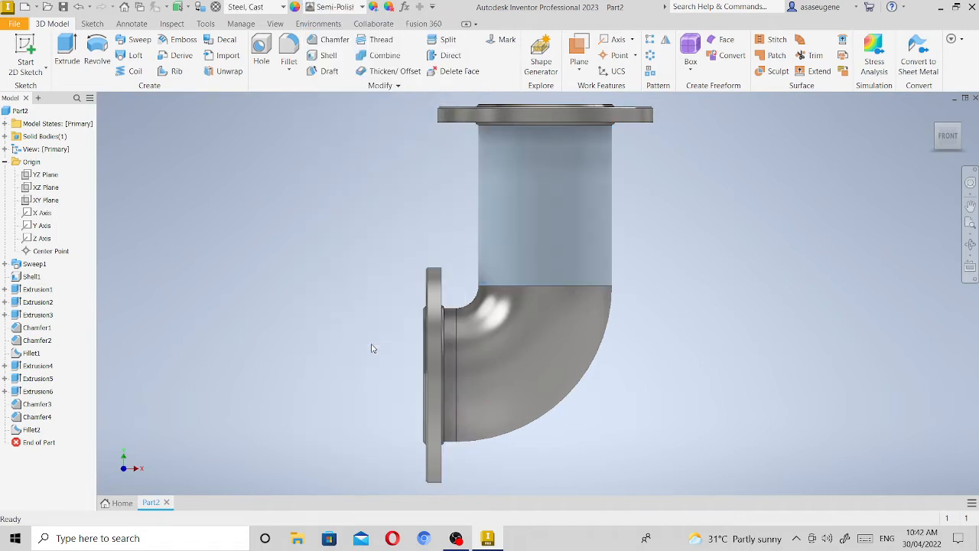
Apply the Steel Blue appearance to the outer face of the curved elbow section.
left_click(535, 320)
left_click(362, 7)
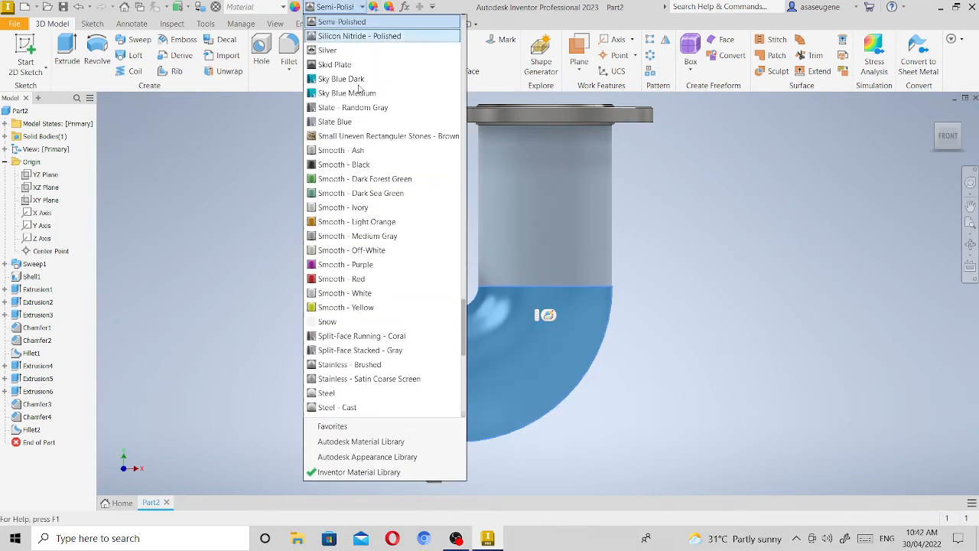
scroll(370, 360, "down", 5)
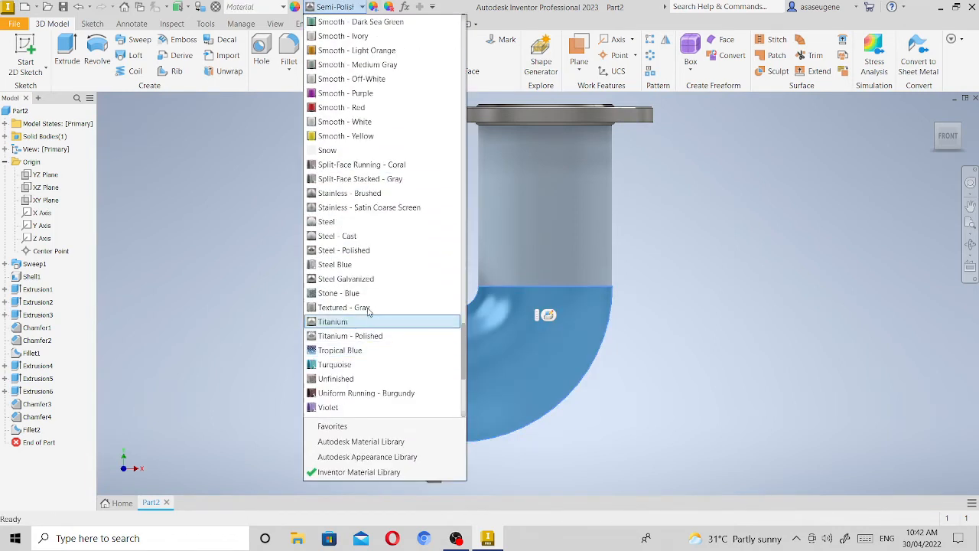
left_click(367, 267)
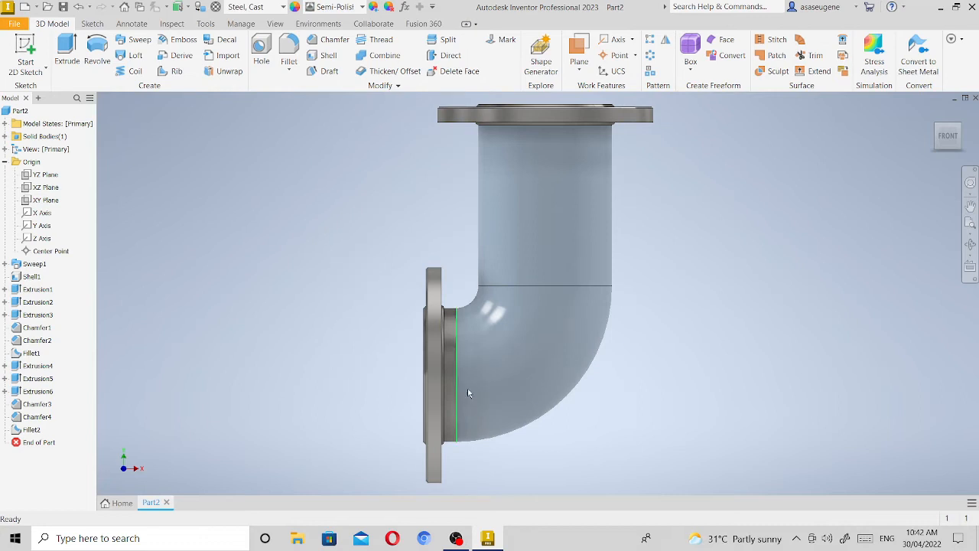
Apply the Steel Blue appearance to the short straight pipe section between the elbow bend and the lower flange.
left_click(449, 373)
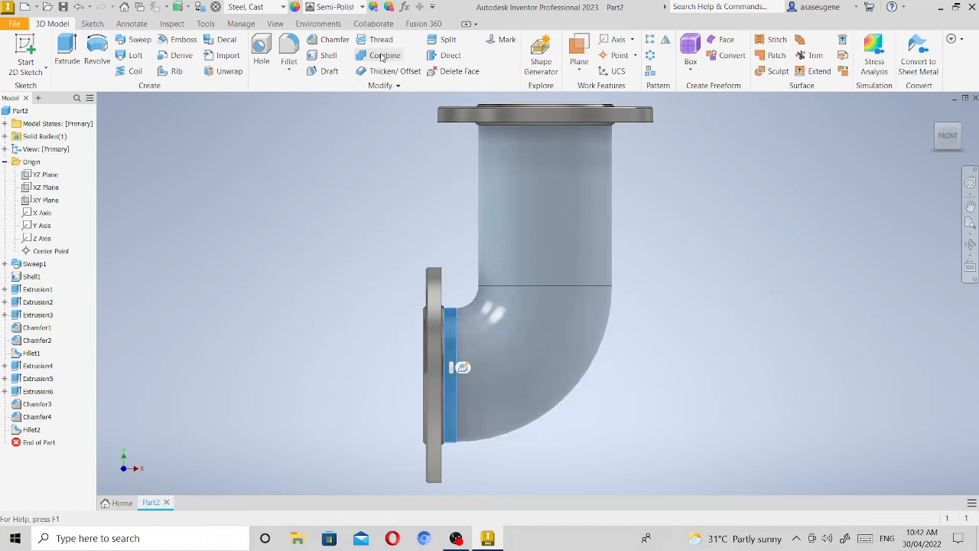
left_click(363, 7)
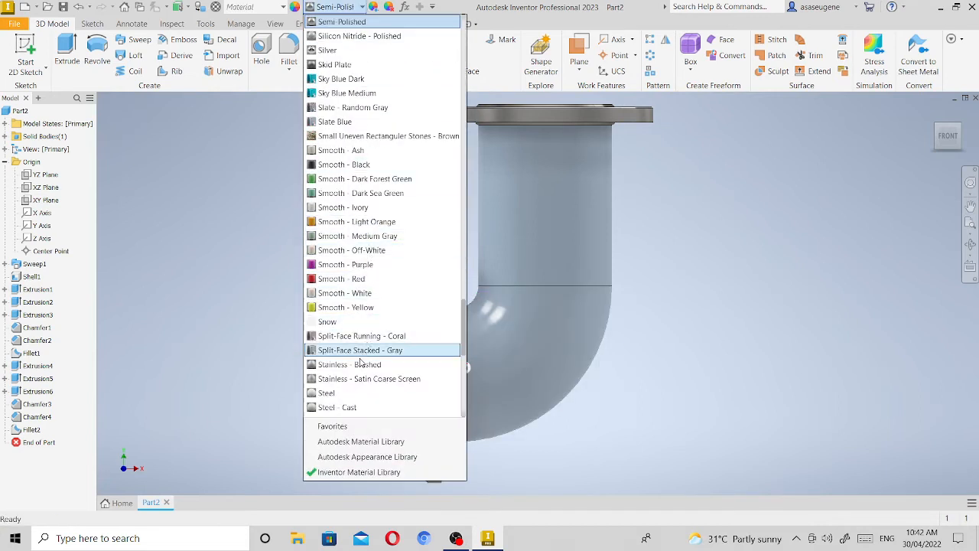
scroll(360, 404, "down", 4)
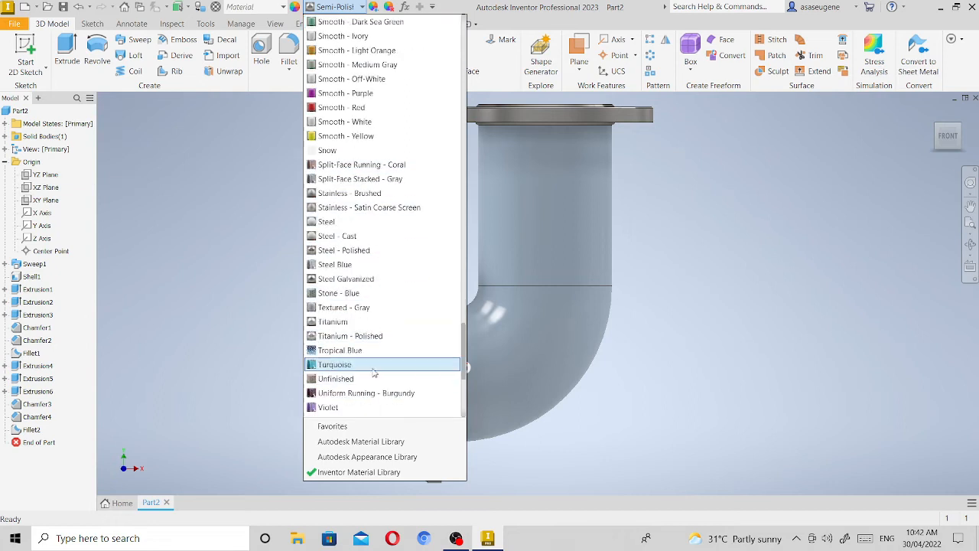
left_click(367, 265)
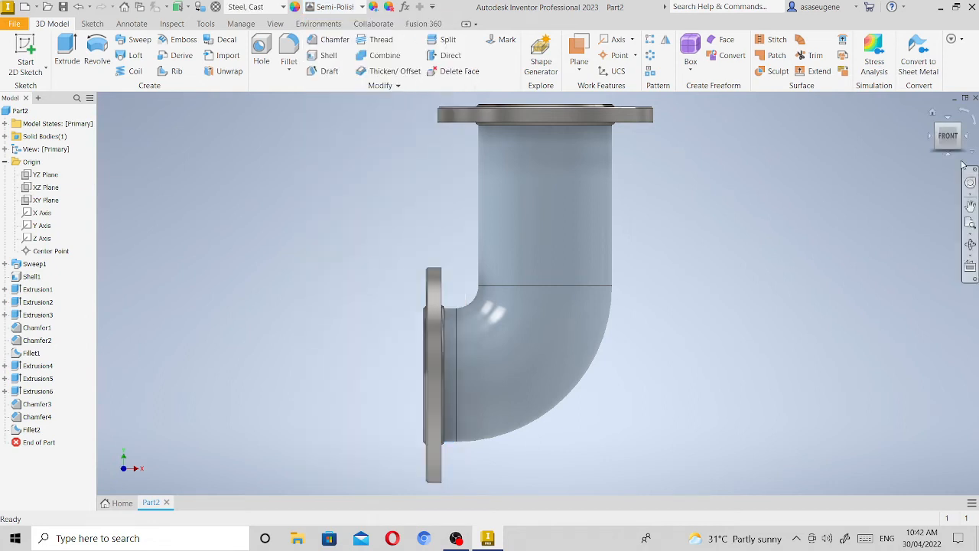
Apply the Steel Blue appearance to the outer rim face of the upper flange.
left_click(523, 113)
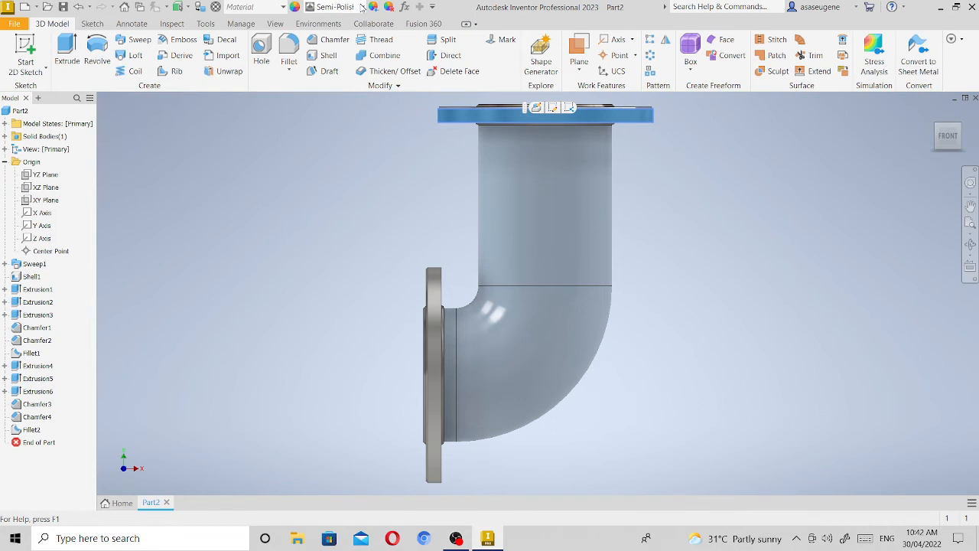
left_click(362, 7)
scroll(378, 306, "down", 5)
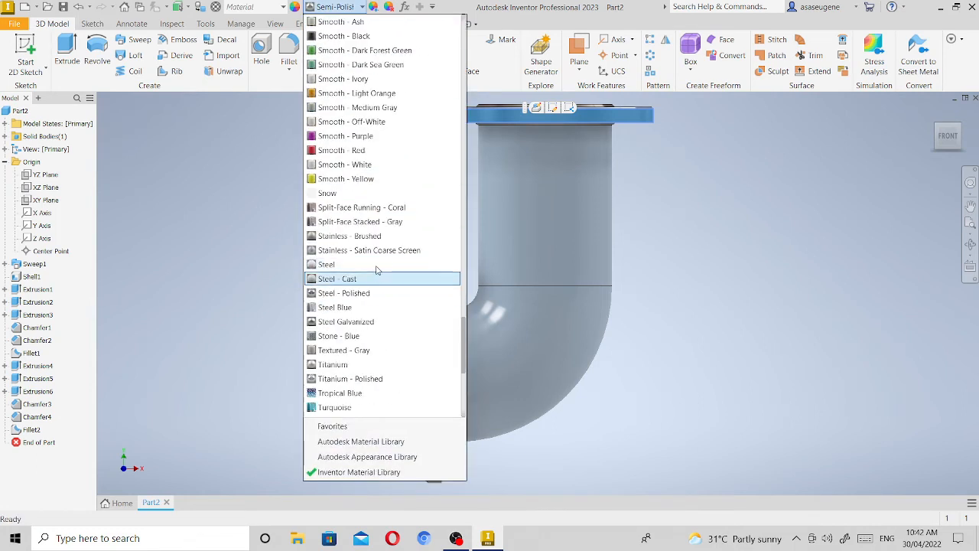
left_click(375, 308)
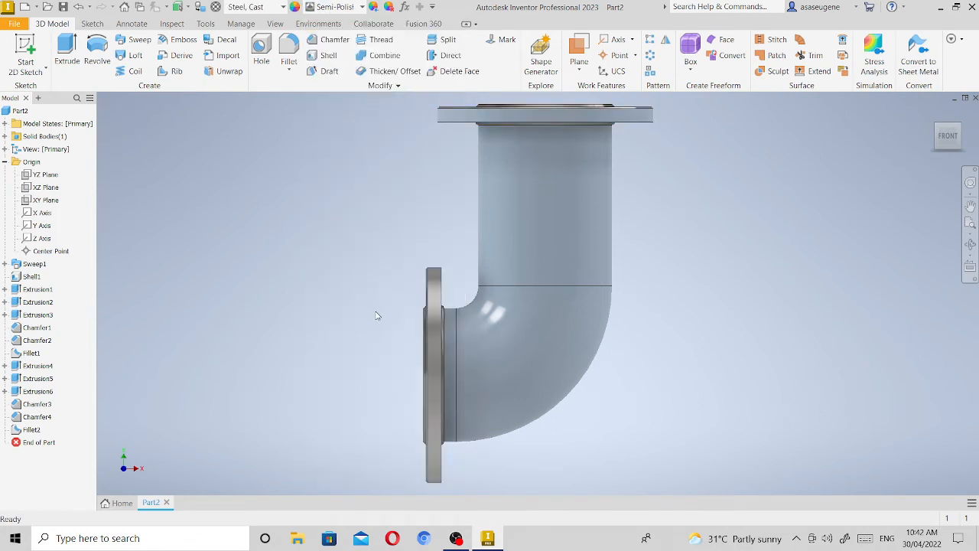
Apply the Steel Blue appearance to the outer rim face of the lower flange at the elbow's side opening.
left_click(433, 298)
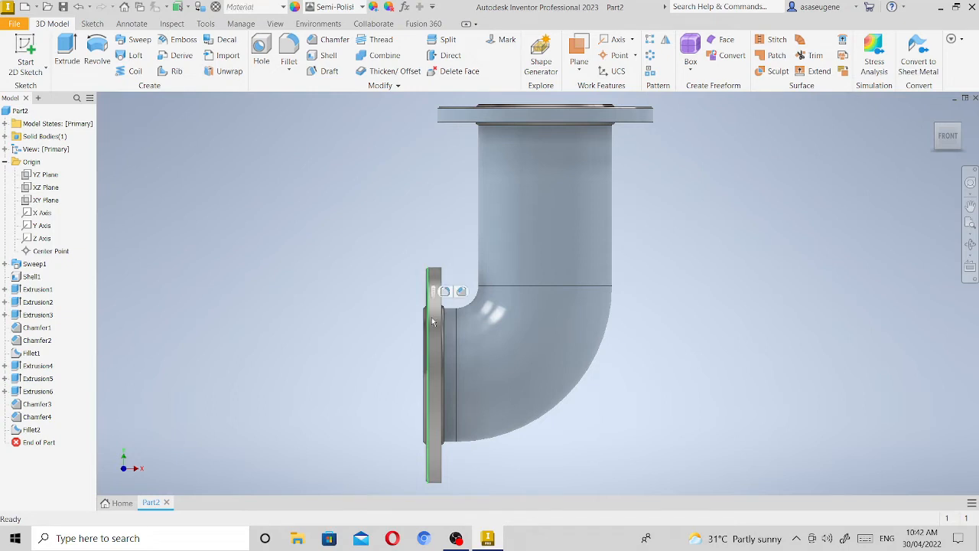
left_click(433, 321)
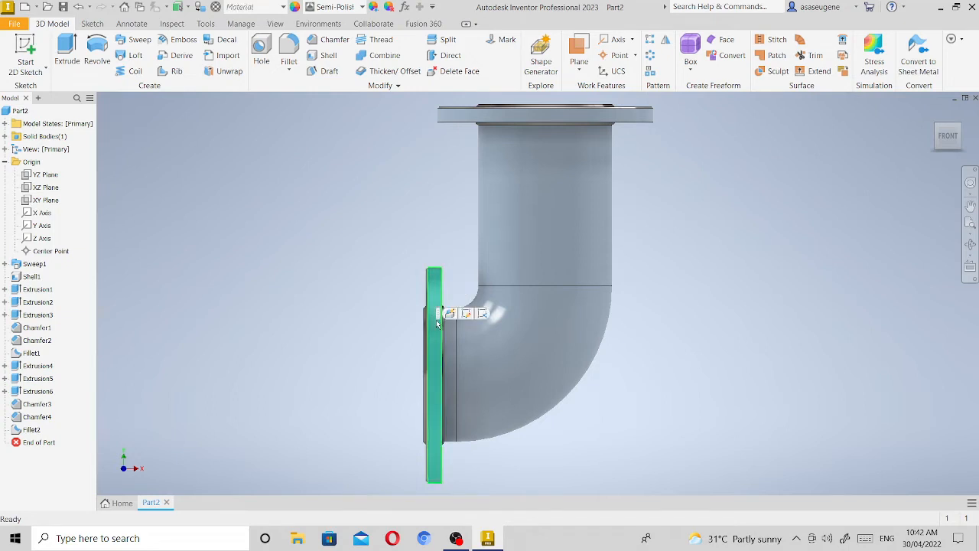
left_click(363, 6)
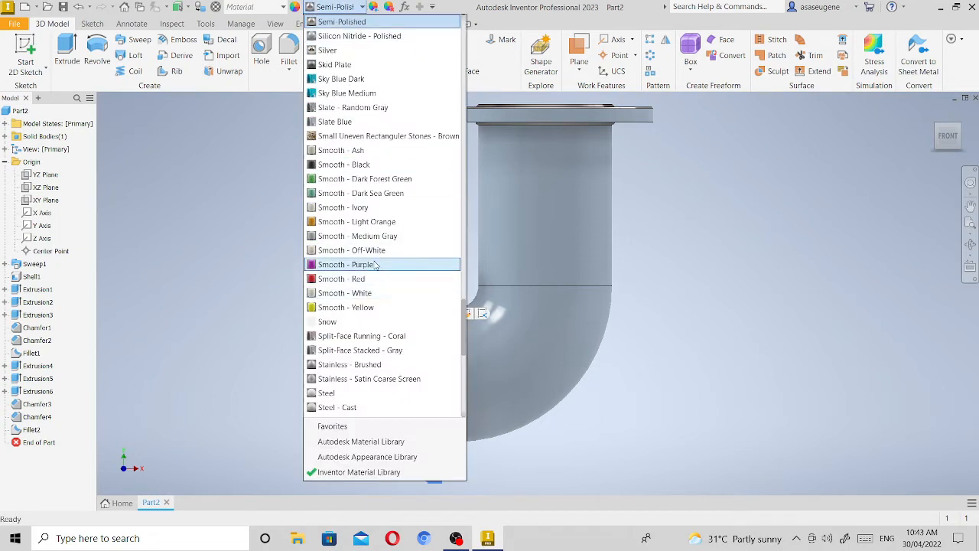
scroll(371, 394, "down", 2)
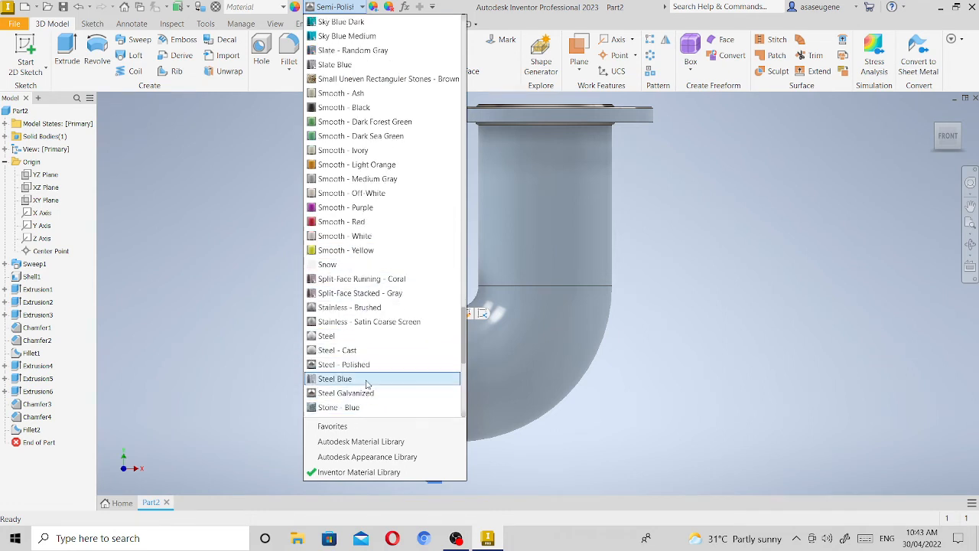
left_click(366, 384)
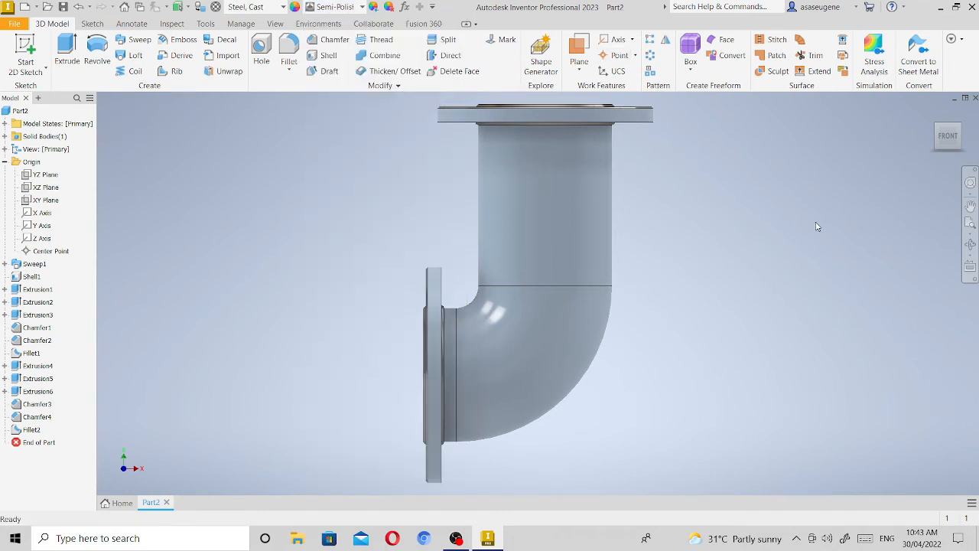
Apply the Steel Blue appearance to the underside face of the upper flange, around the pipe and bolt holes.
left_click(971, 243)
left_click_drag(651, 280, 621, 196)
right_click(621, 196)
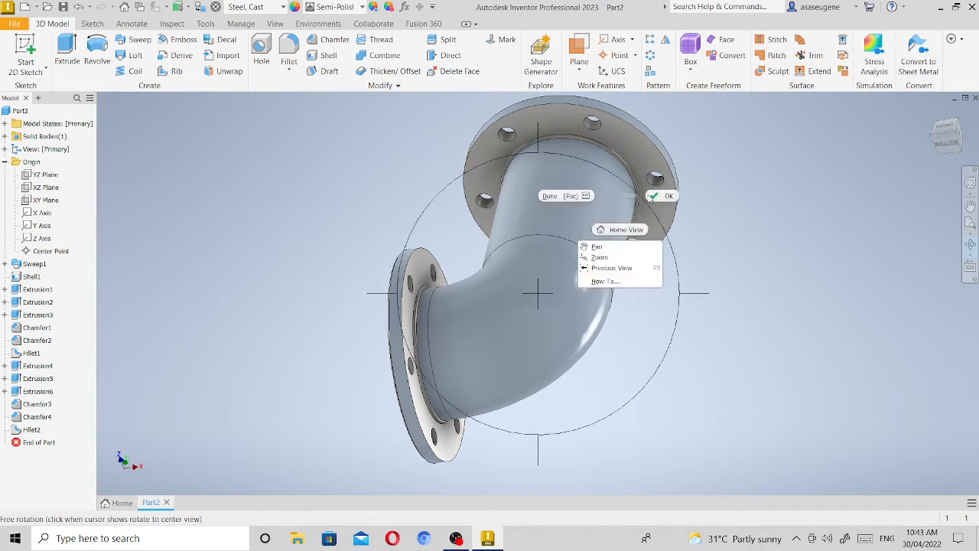
left_click(654, 197)
left_click(504, 128)
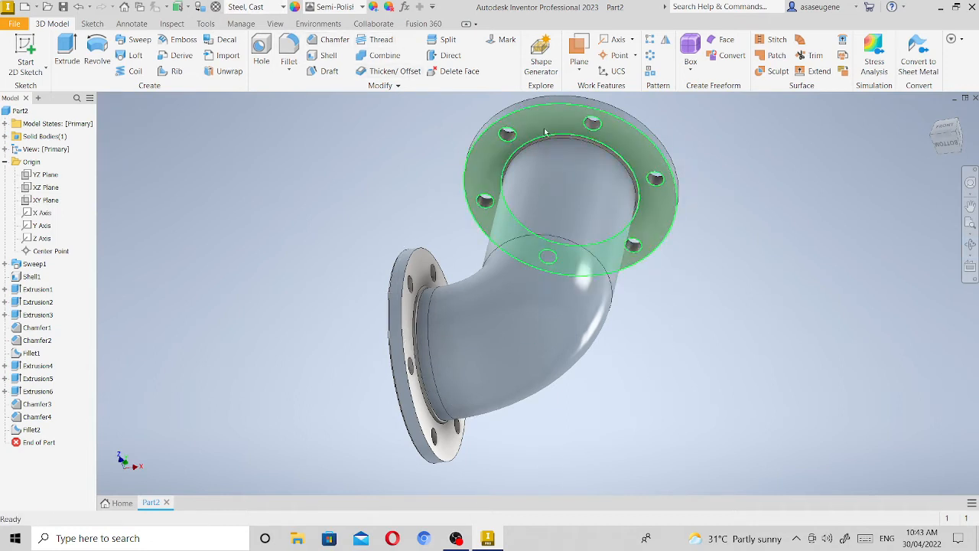
left_click(361, 8)
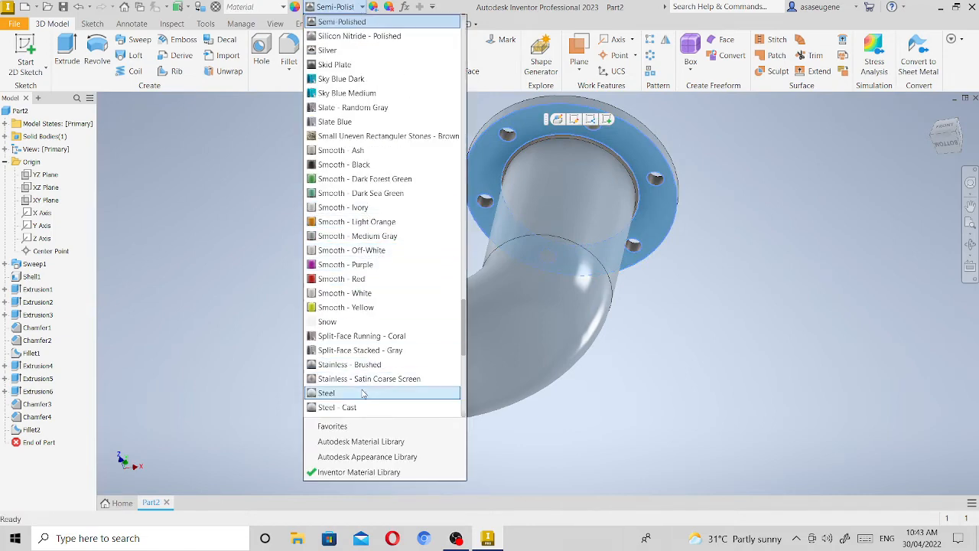
scroll(365, 355, "down", 2)
left_click(366, 354)
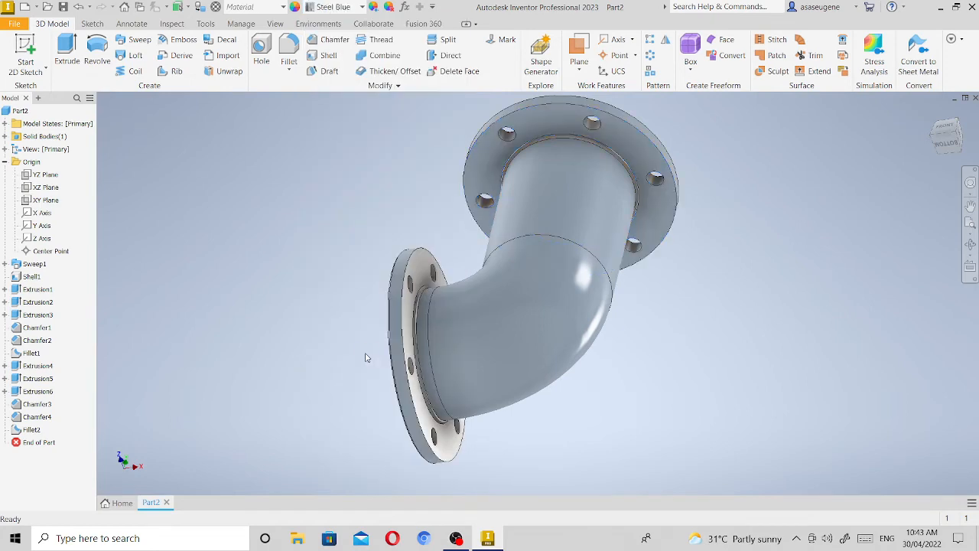
Apply the Steel Blue appearance to the lower flange's back face, on the side facing the elbow bend.
left_click(411, 312)
left_click(362, 7)
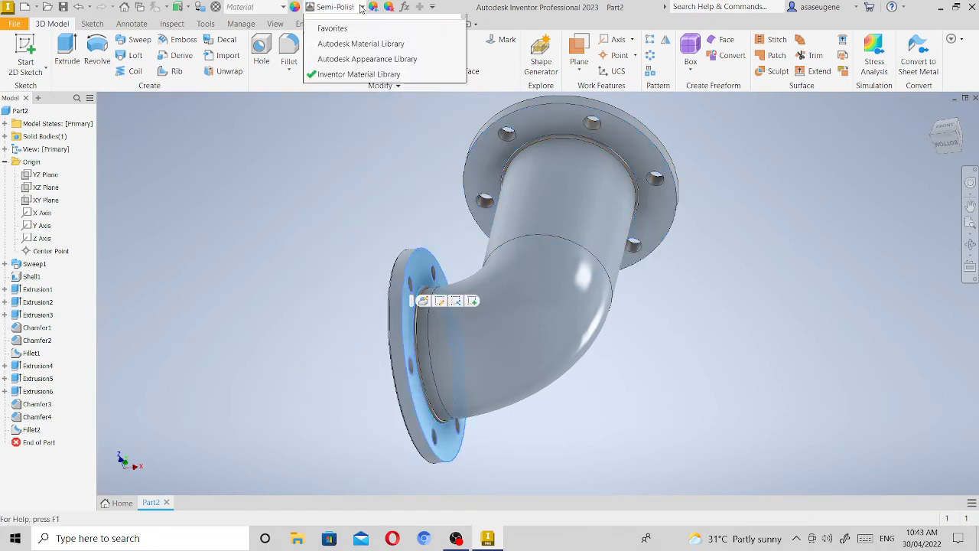
scroll(379, 429, "down", 1)
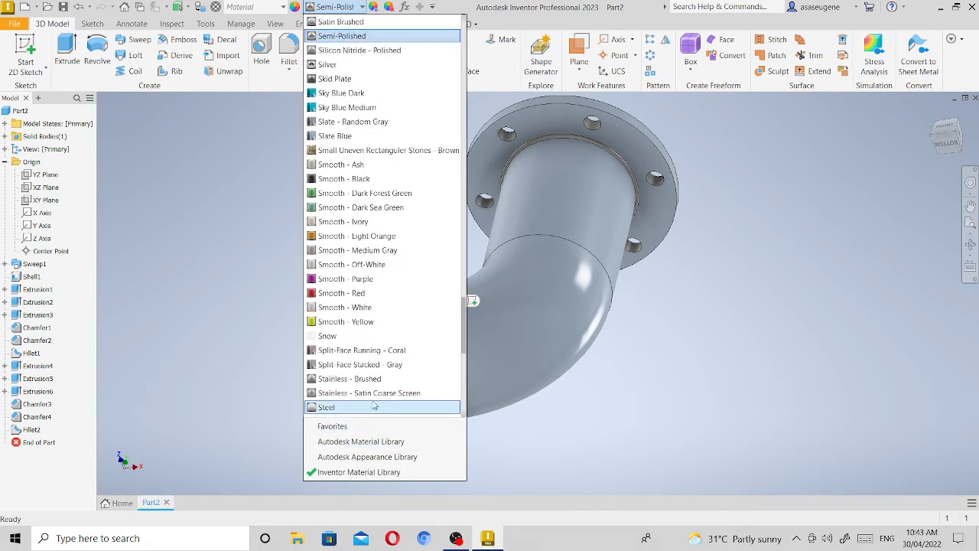
scroll(356, 367, "down", 1)
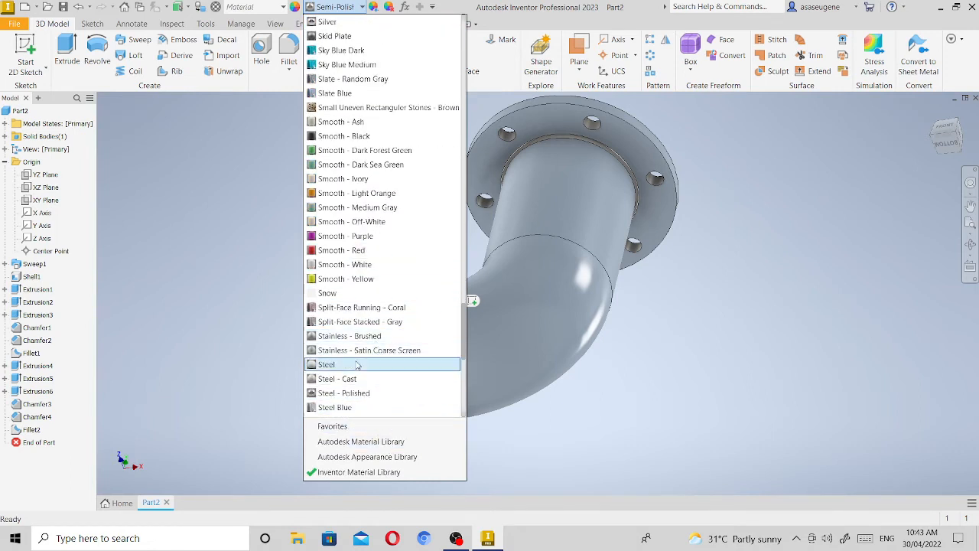
left_click(360, 411)
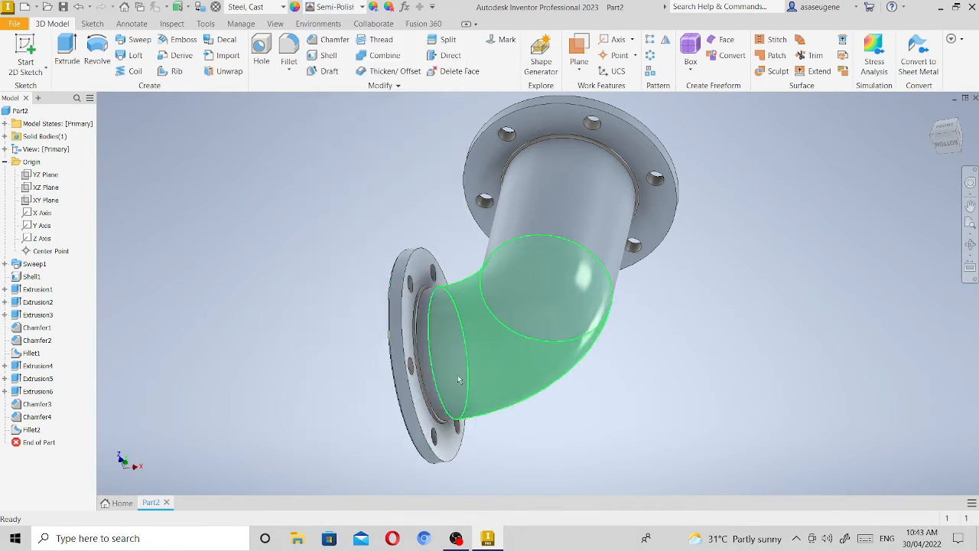
Apply the Steel Blue appearance to the fillet face where the vertical pipe meets the upper flange.
scroll(579, 134, "up", 5)
scroll(579, 134, "down", 3)
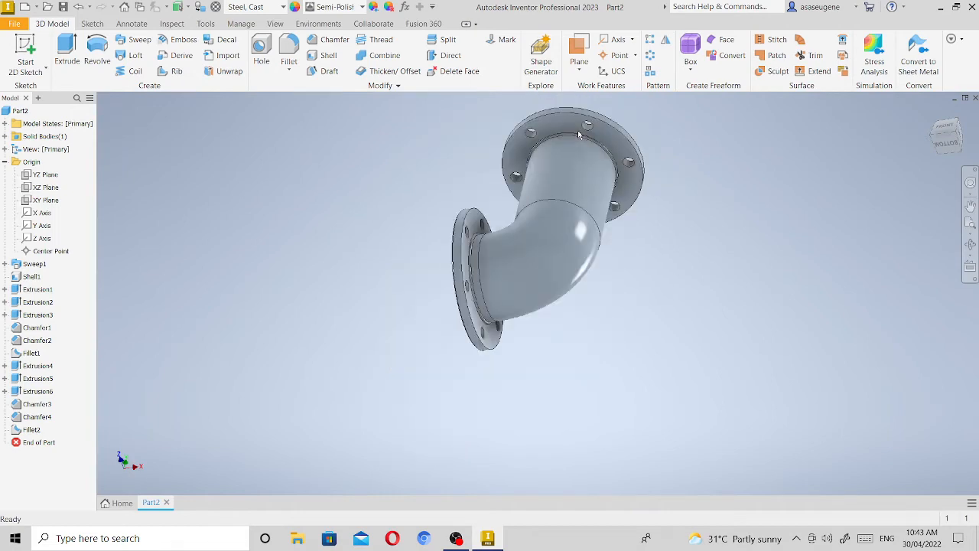
scroll(578, 134, "up", 5)
left_click(564, 159)
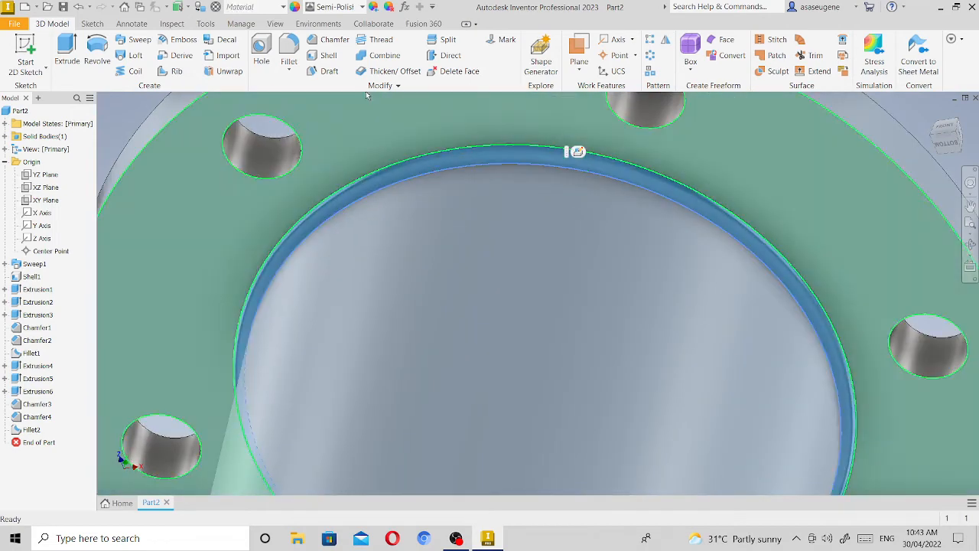
left_click(363, 7)
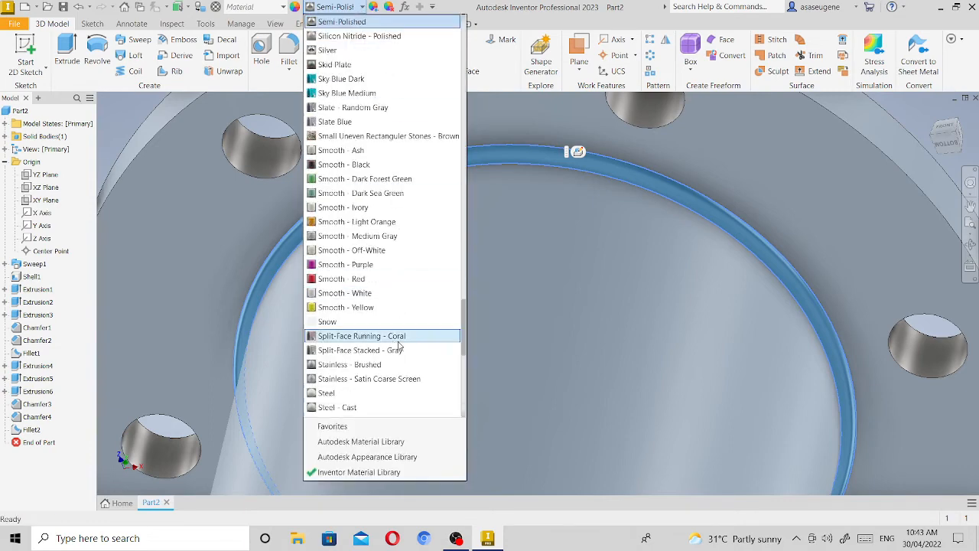
left_click(358, 398)
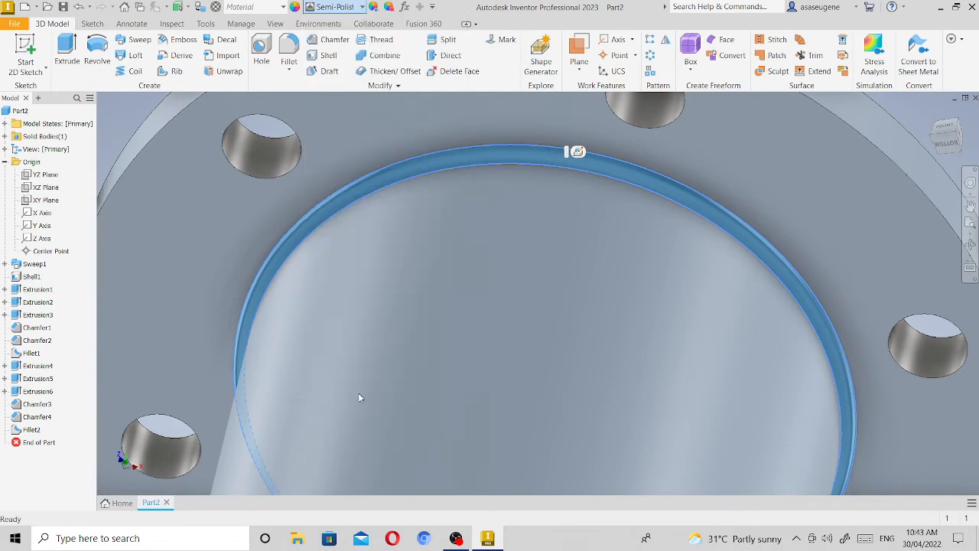
Apply the Steel Blue appearance to the fillet face where the short pipe section meets the lower flange.
scroll(570, 313, "down", 8)
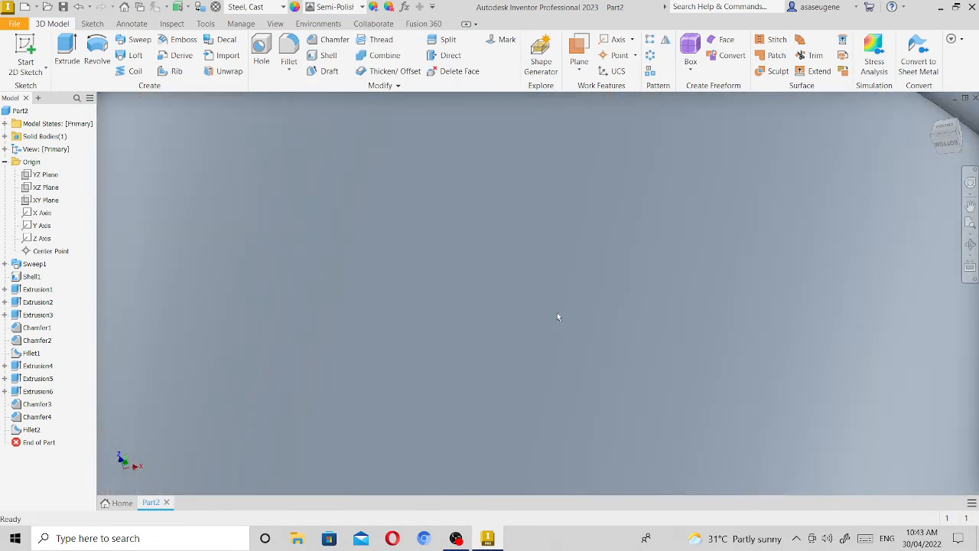
scroll(362, 462, "up", 5)
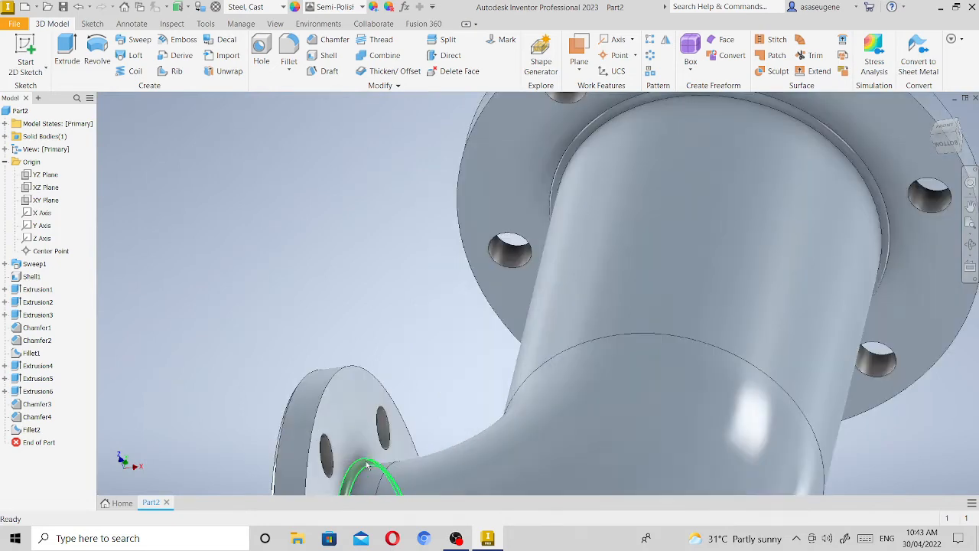
left_click(364, 460)
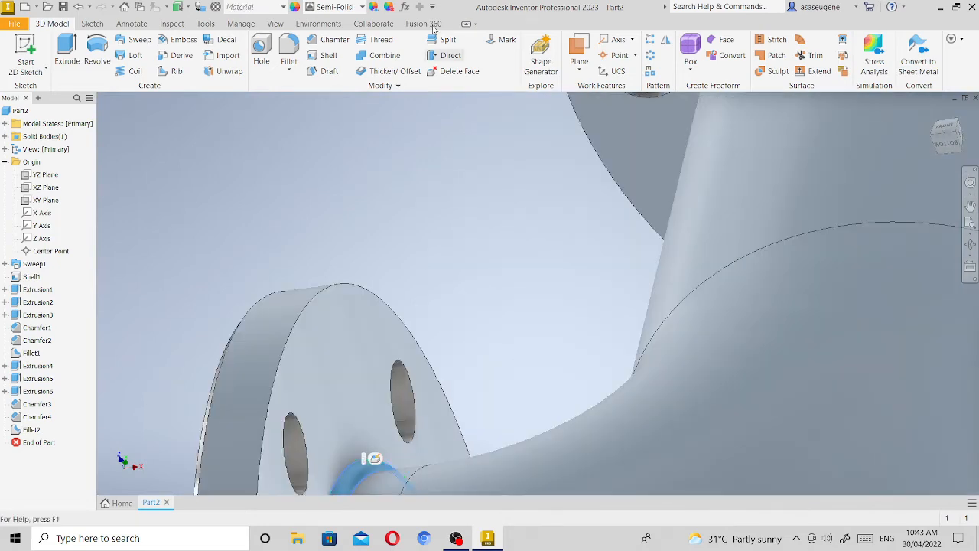
left_click(363, 7)
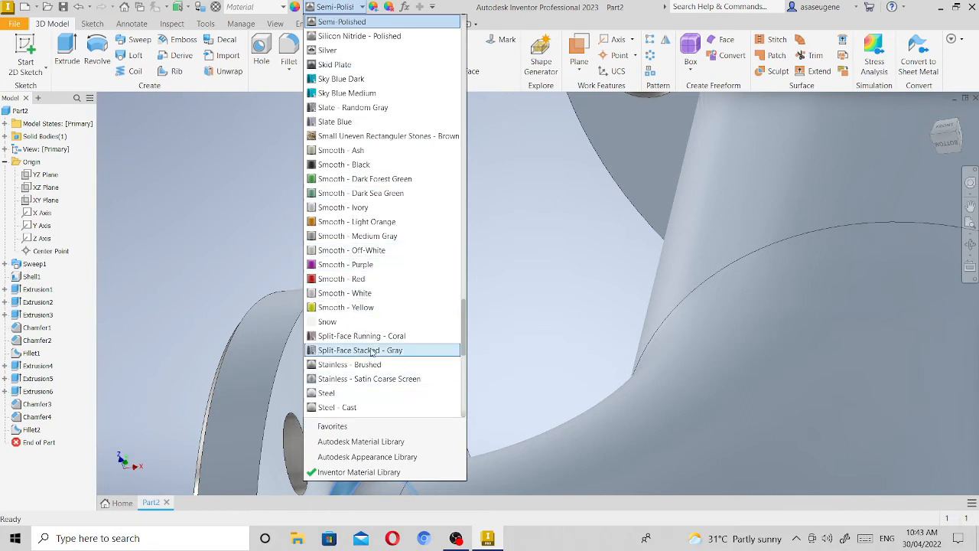
scroll(369, 354, "down", 2)
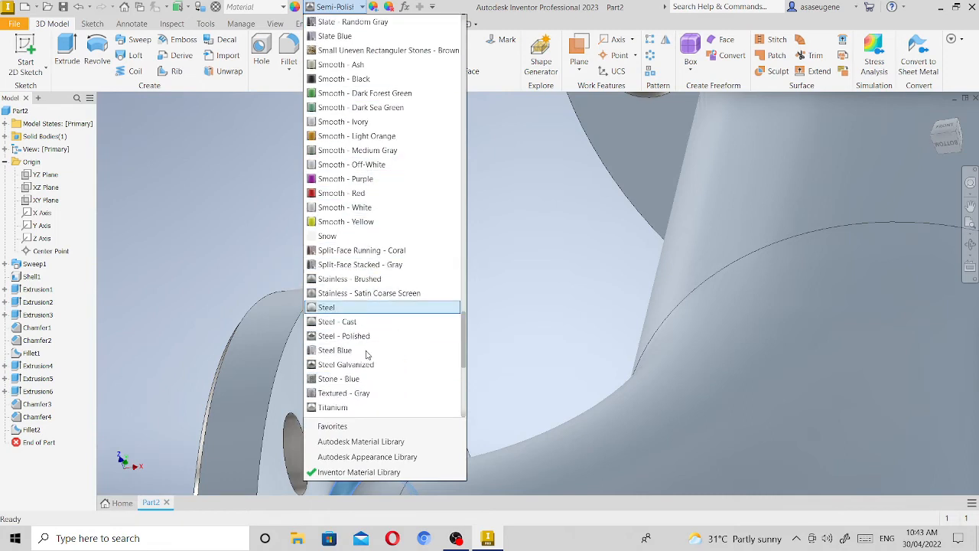
left_click(366, 351)
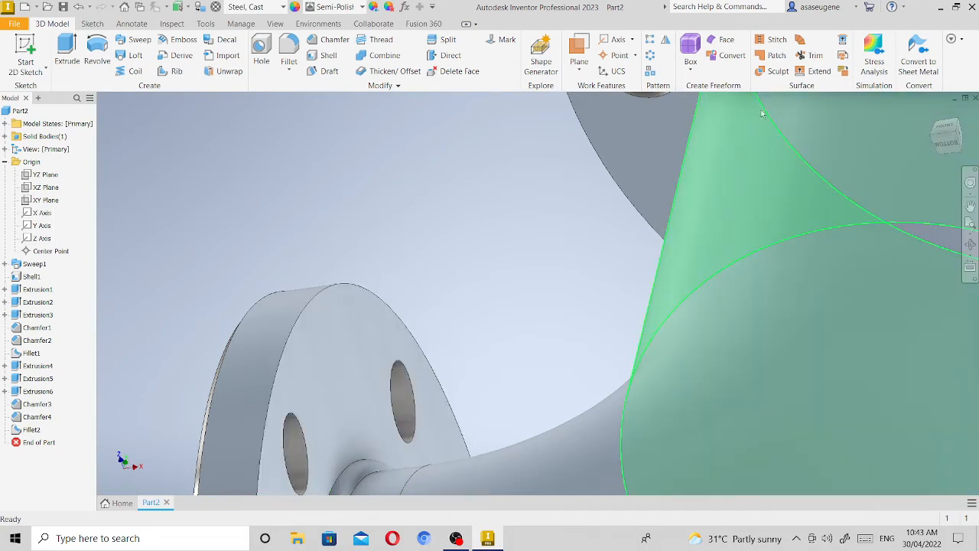
Examine the coloured elbow from the bottom, front and angled side views, ending with the whole part fitted in an isometric view.
left_click(971, 224)
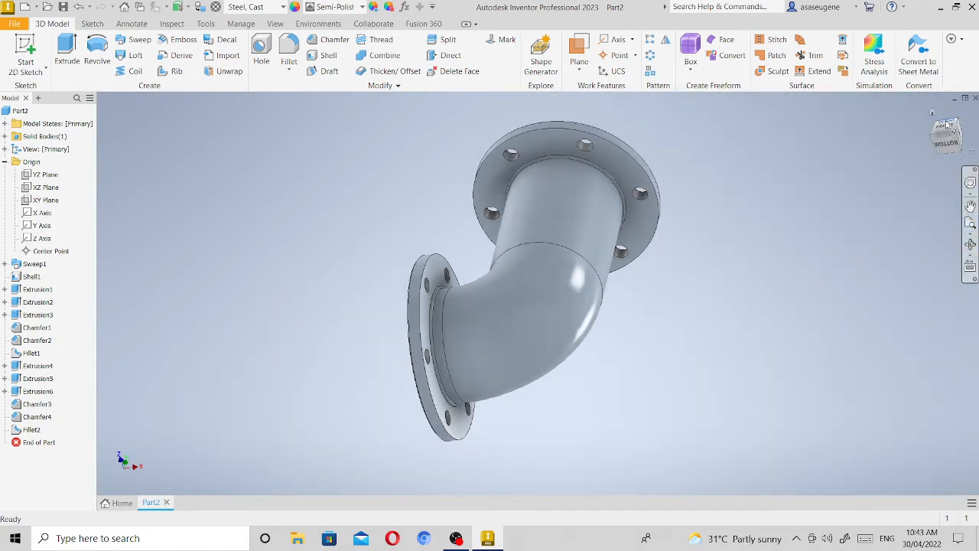
left_click(949, 144)
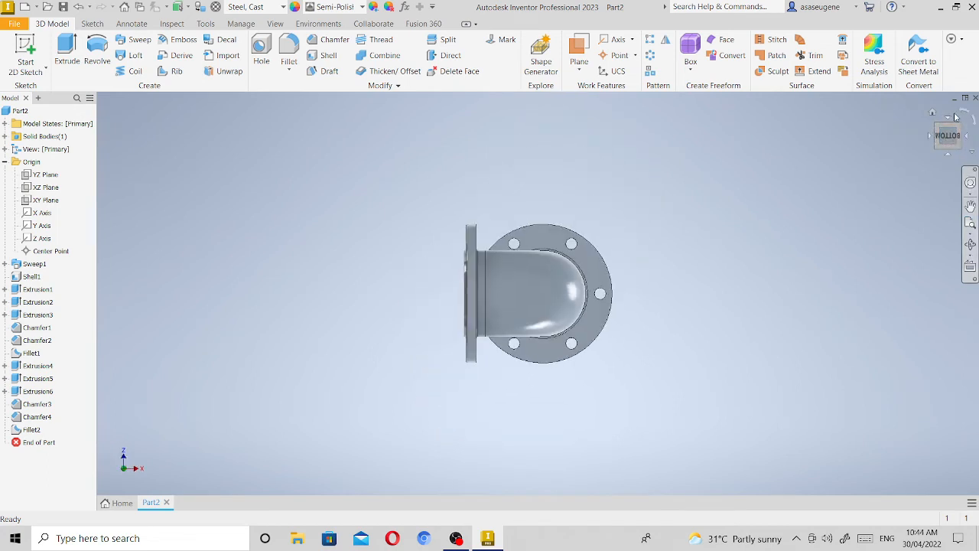
left_click(952, 117)
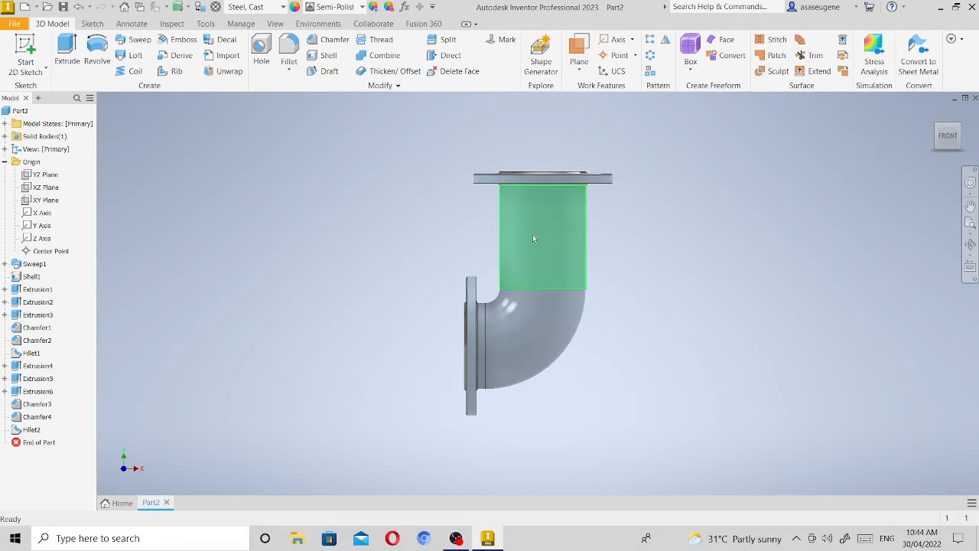
mouse_move(549, 255)
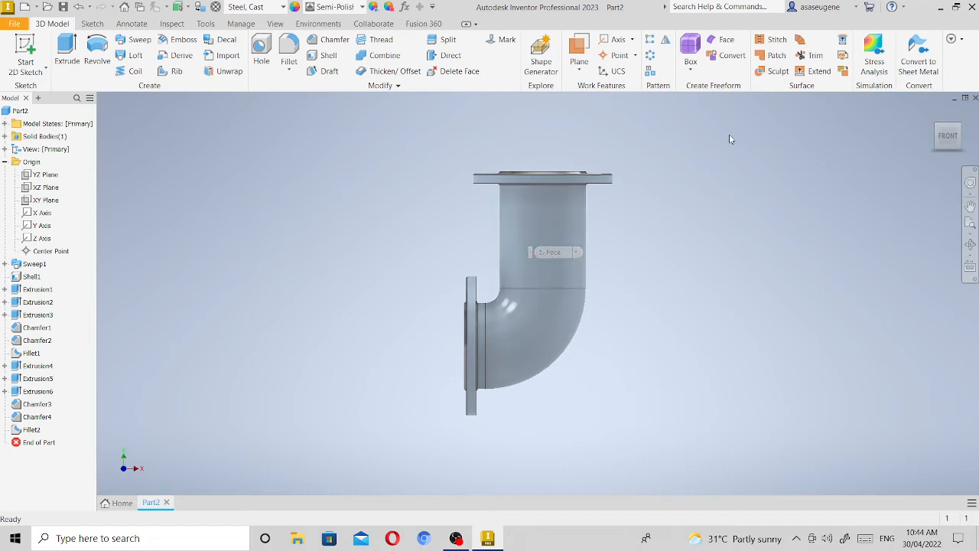
left_click(958, 141)
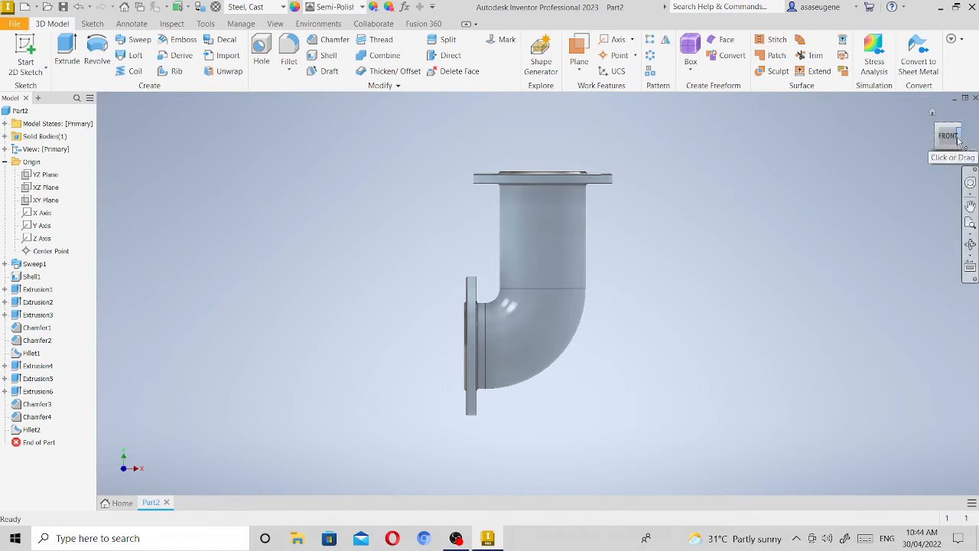
left_click(940, 136)
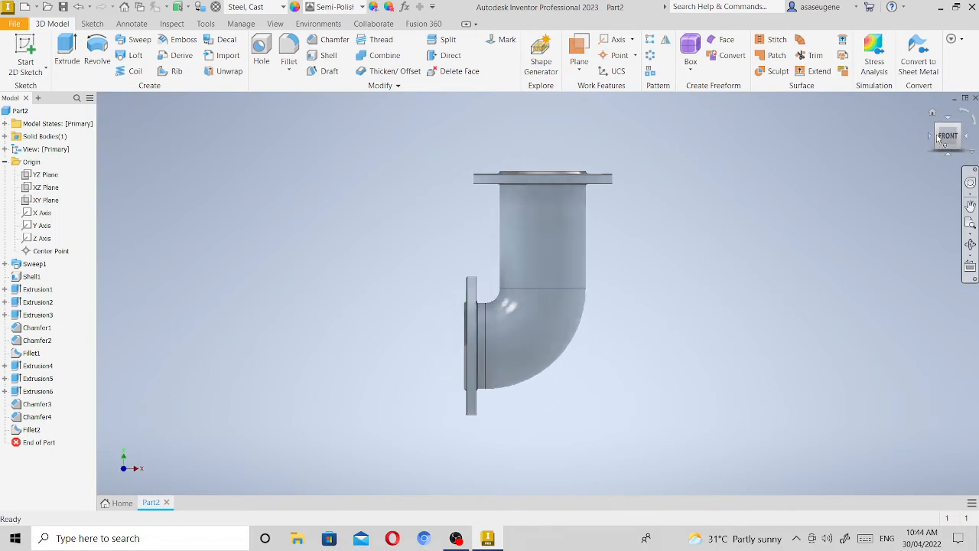
left_click(937, 136)
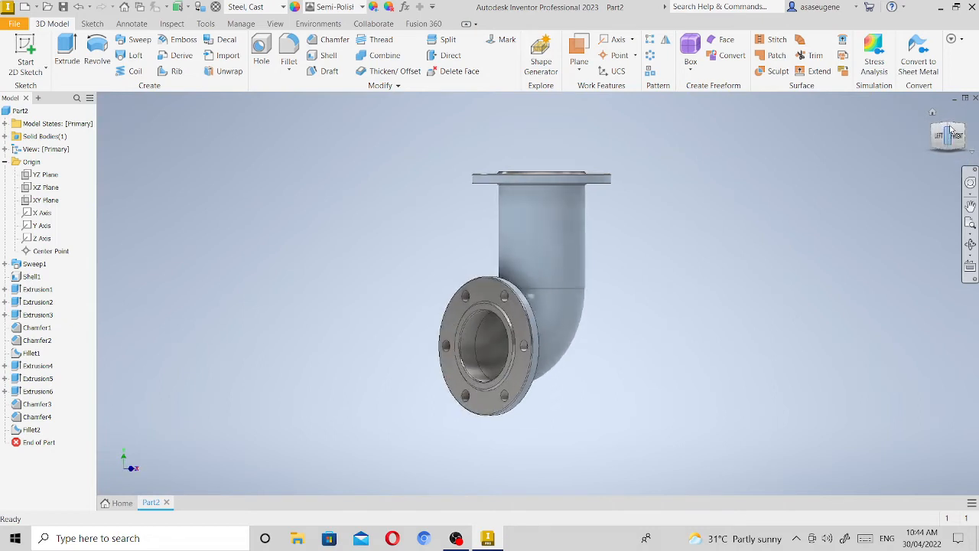
left_click(949, 128)
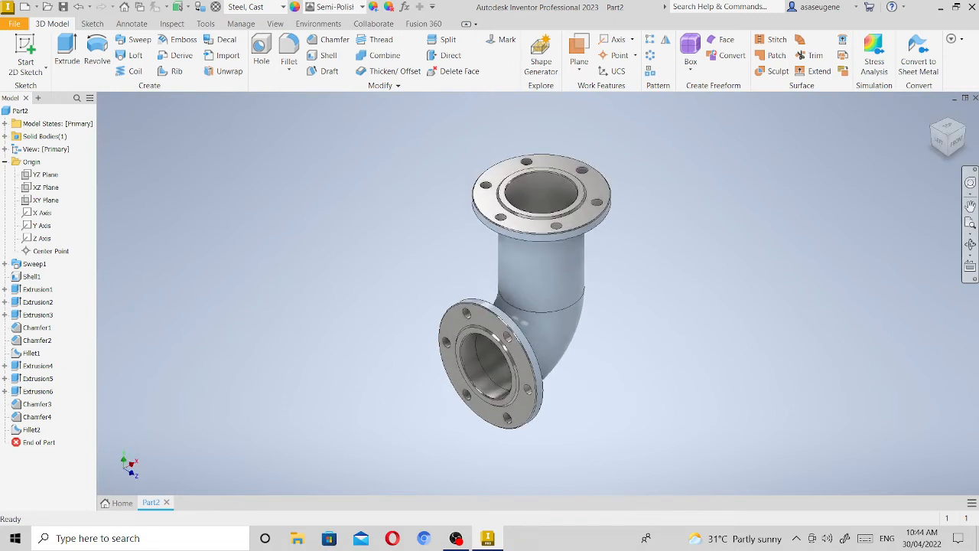
left_click(970, 222)
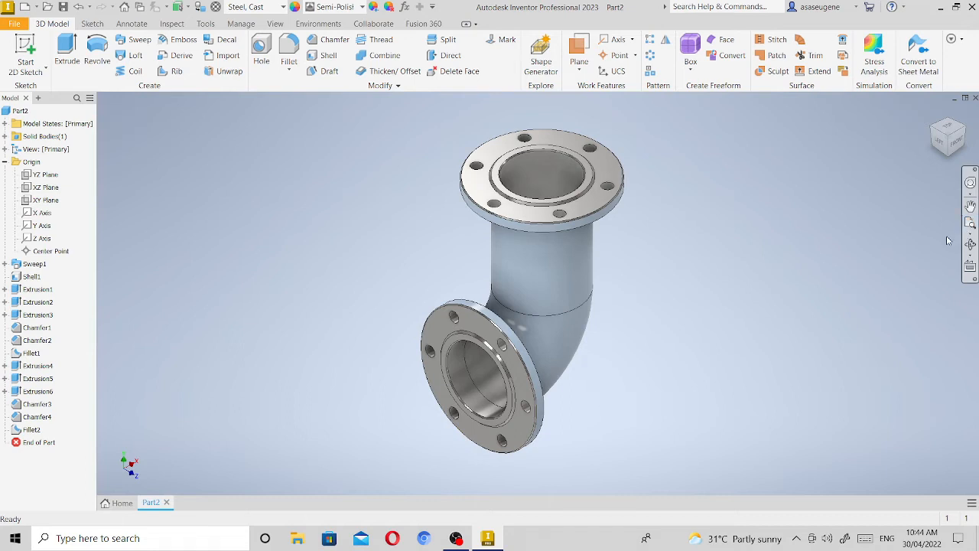
Create a work plane parallel to the XY plane, offset out in front of the elbow.
left_click(46, 200)
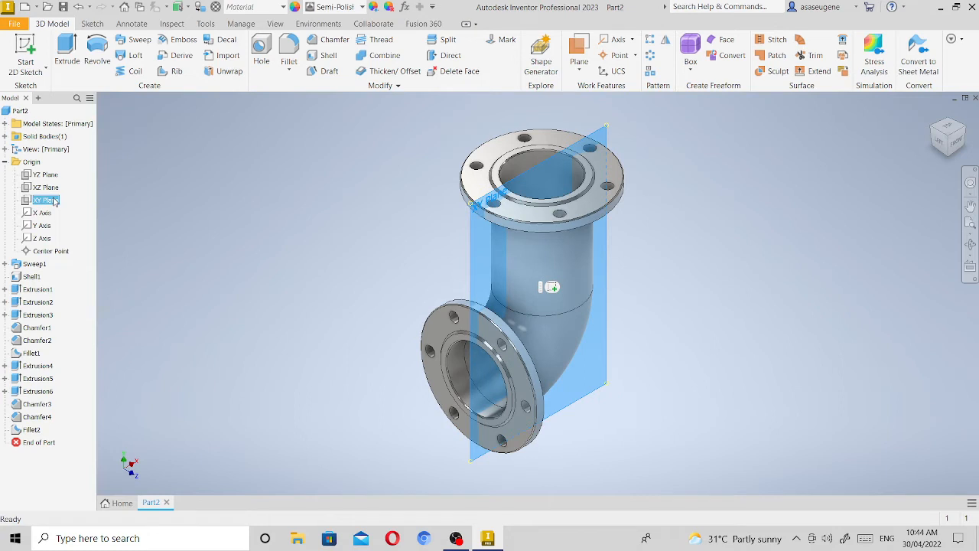
left_click(579, 50)
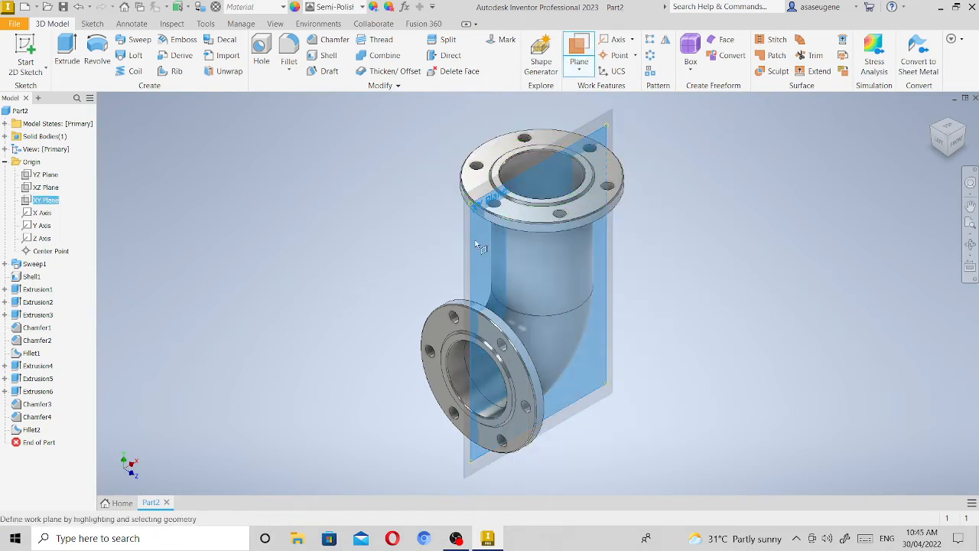
left_click_drag(492, 250, 567, 304)
left_click(684, 392)
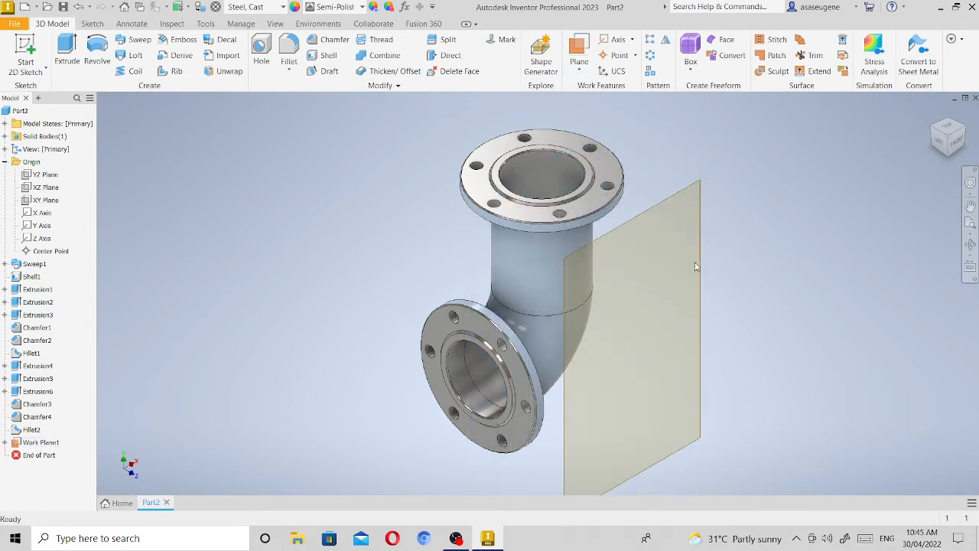
Start a sketch on the offset plane and add the text AVK, 15 mm high, over the upper part of the vertical pipe.
left_click(703, 335)
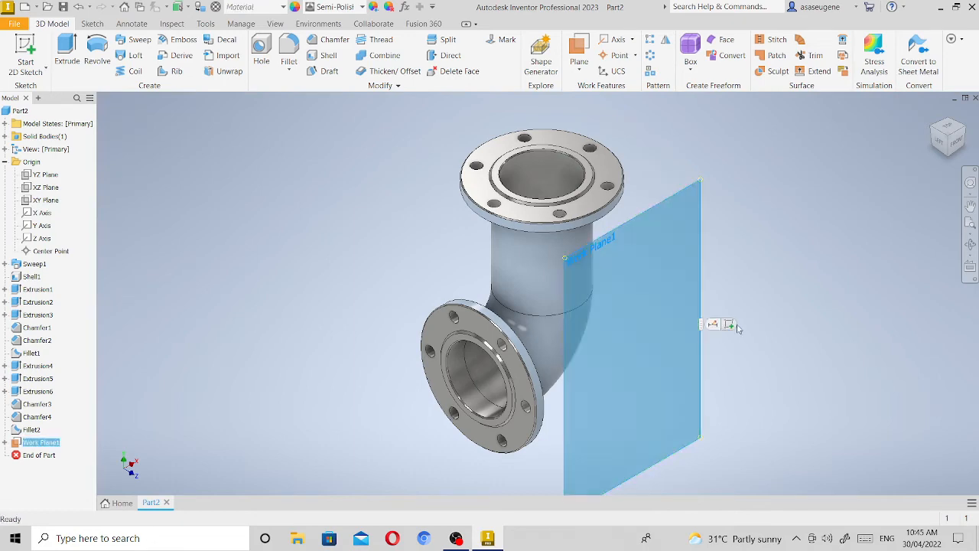
left_click(731, 324)
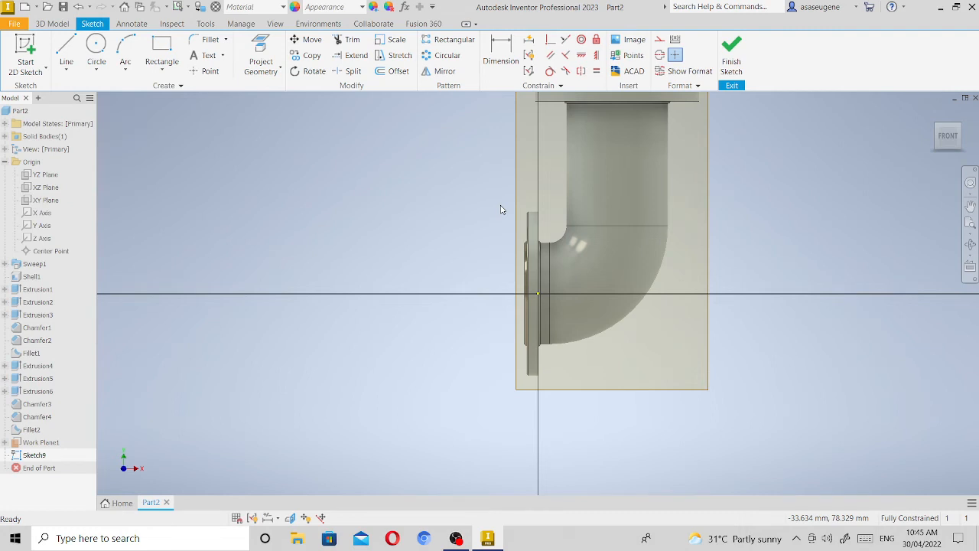
left_click(208, 56)
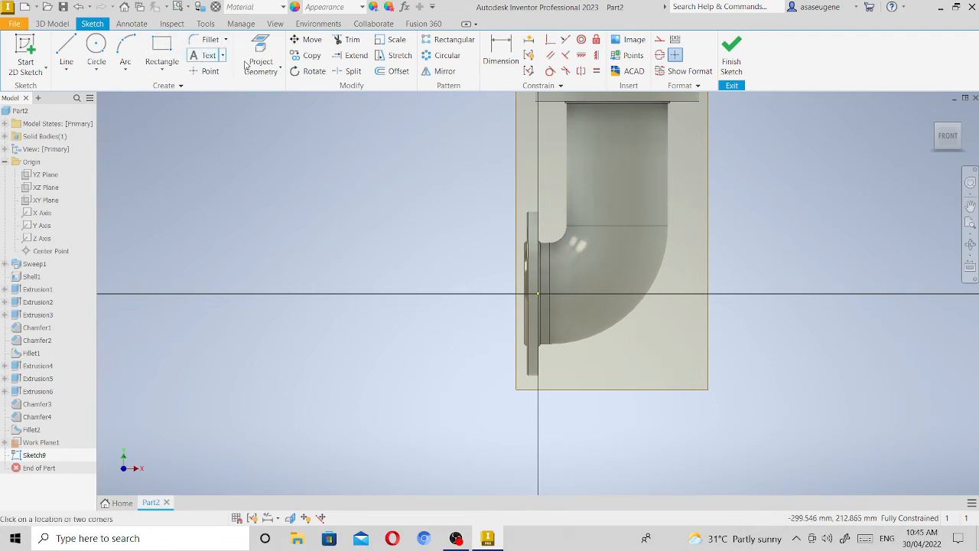
left_click_drag(578, 126, 661, 195)
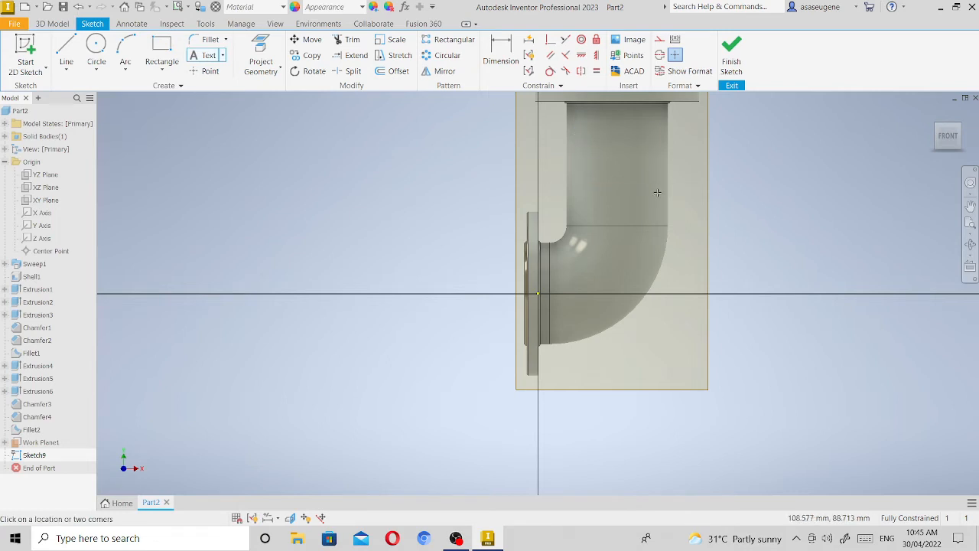
double_click(476, 266)
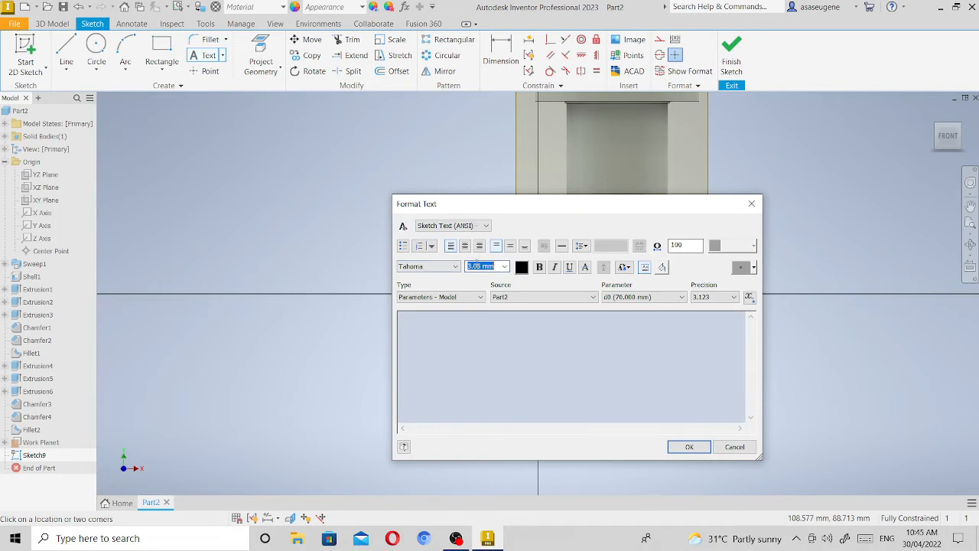
type("15")
left_click(459, 325)
type("AV")
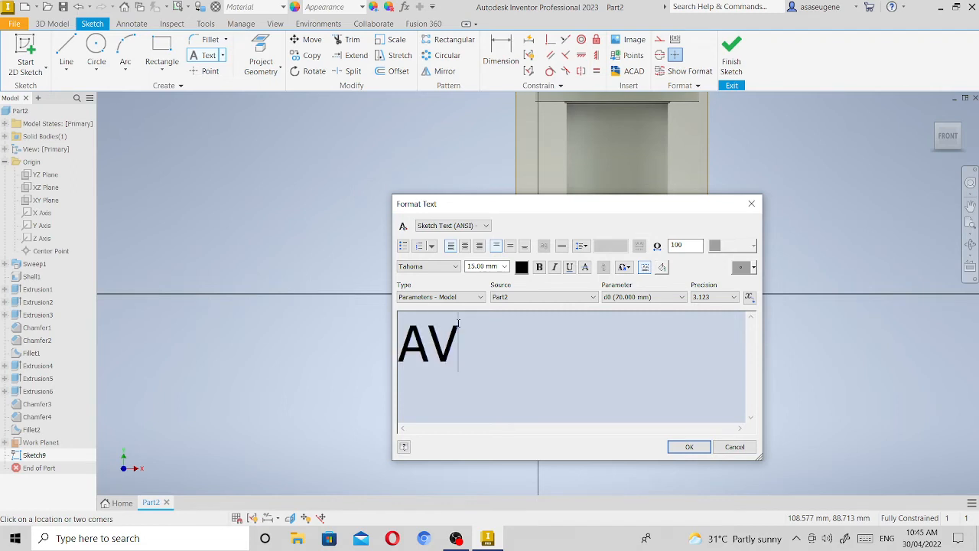
type("K")
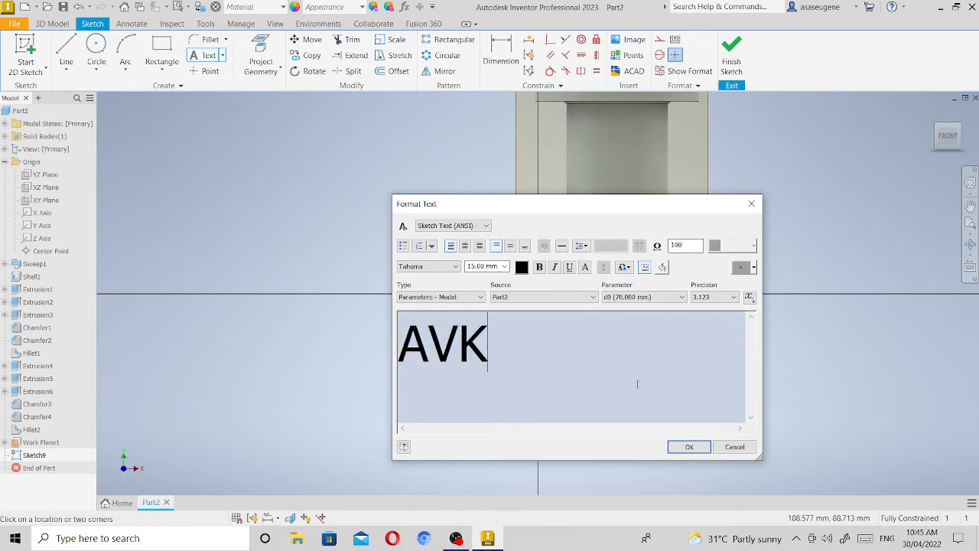
left_click(689, 446)
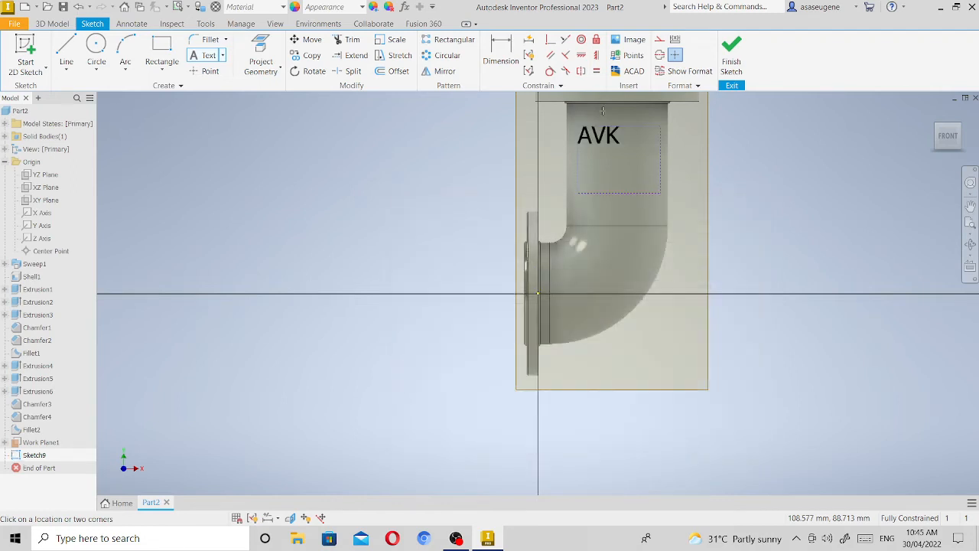
Try to add a second sketch text reading 3" at a height of 10 mm.
left_click(602, 111)
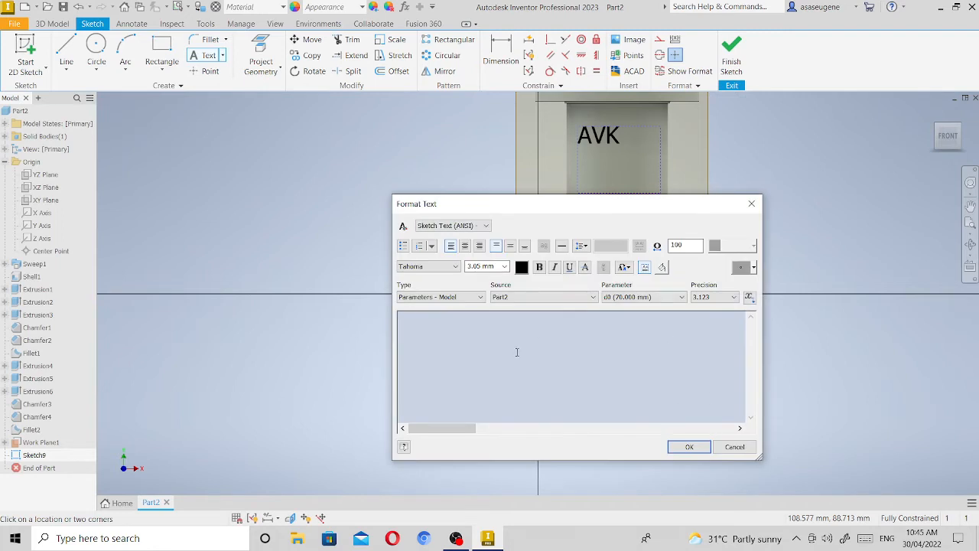
left_click(481, 266)
left_click(479, 266)
double_click(474, 266)
left_click(495, 265)
double_click(480, 266)
type("10")
left_click(457, 317)
type("3\"")
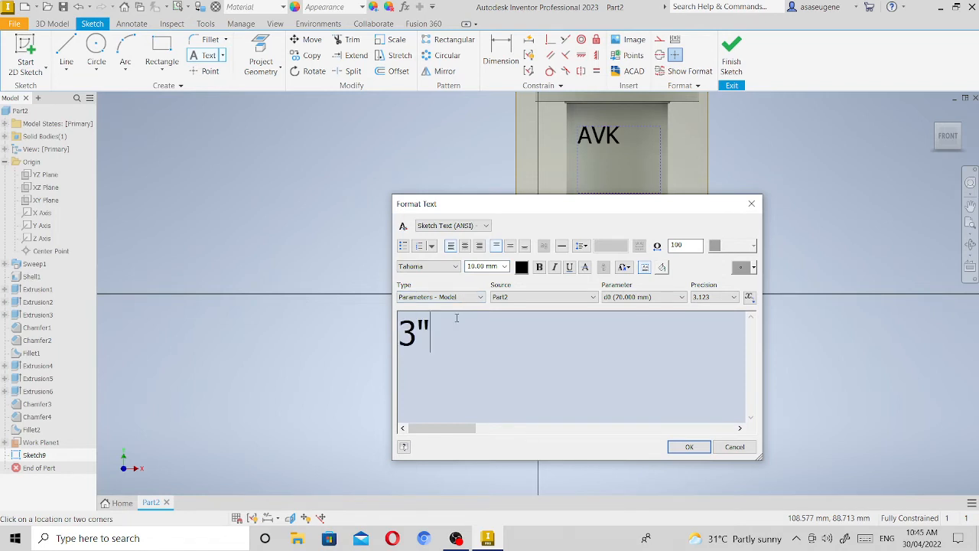
left_click(687, 447)
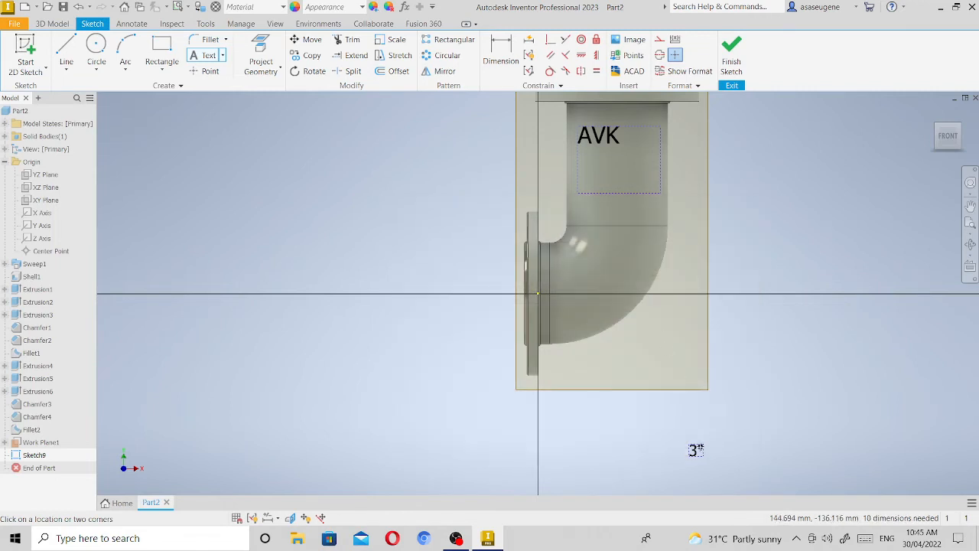
Dismiss the extra empty text entries, leave the Text tool and remove the misplaced 3" text below the elbow.
left_click(693, 449)
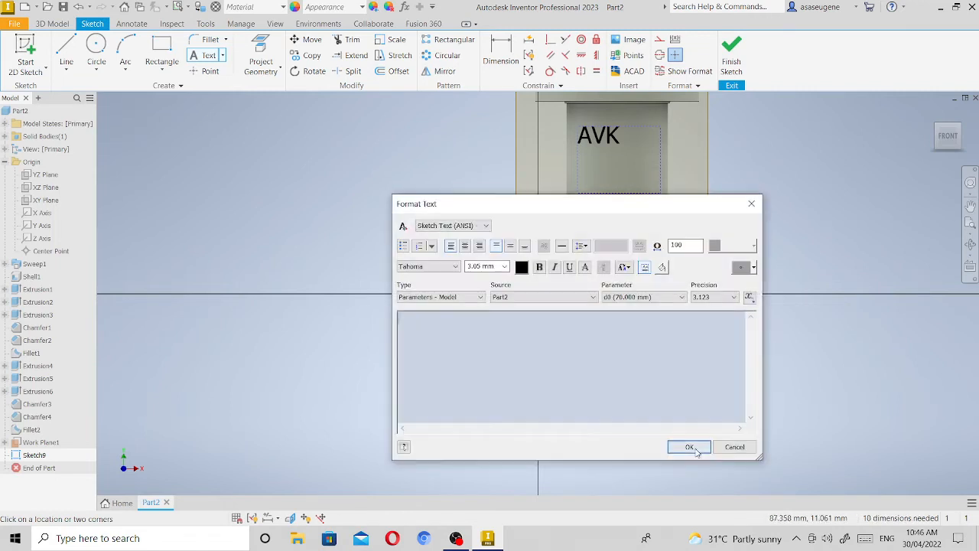
left_click(685, 447)
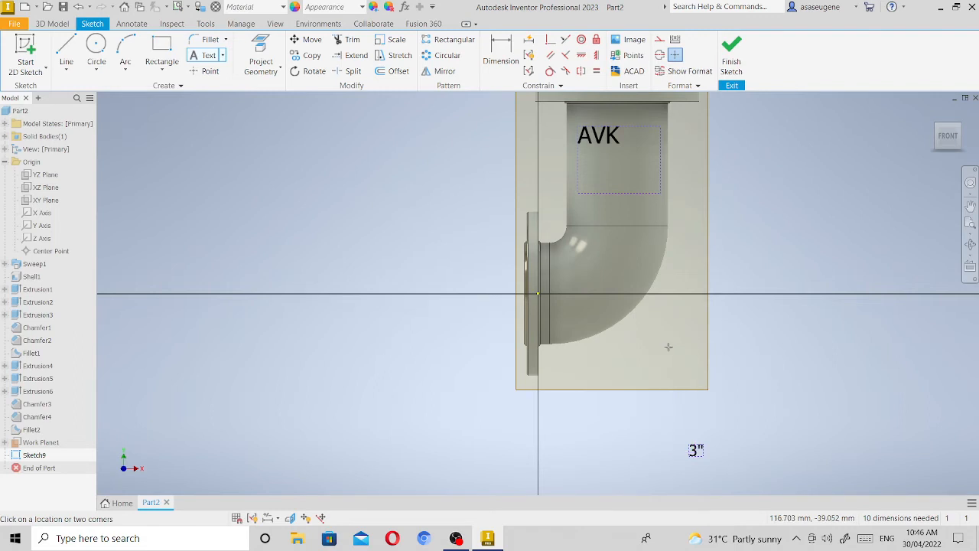
left_click(673, 380)
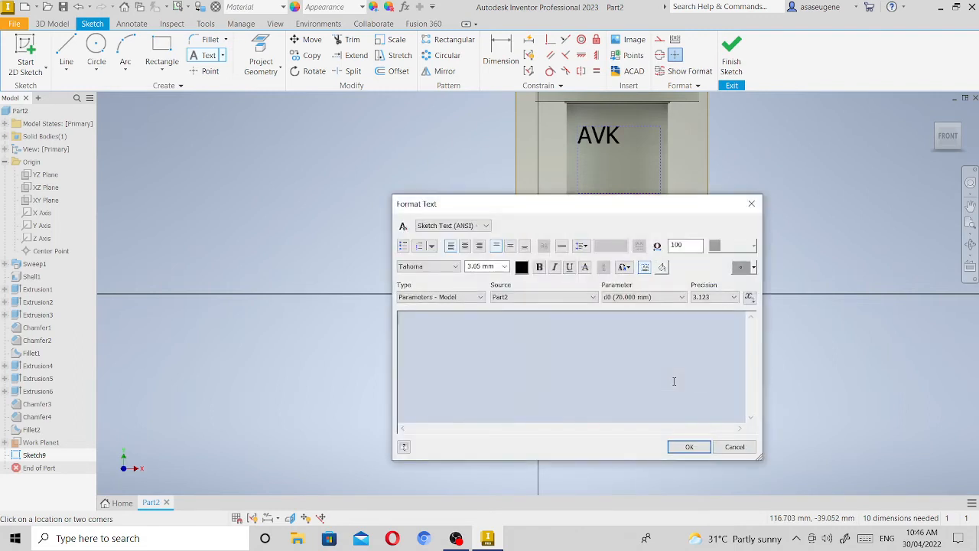
left_click(751, 204)
key("Escape")
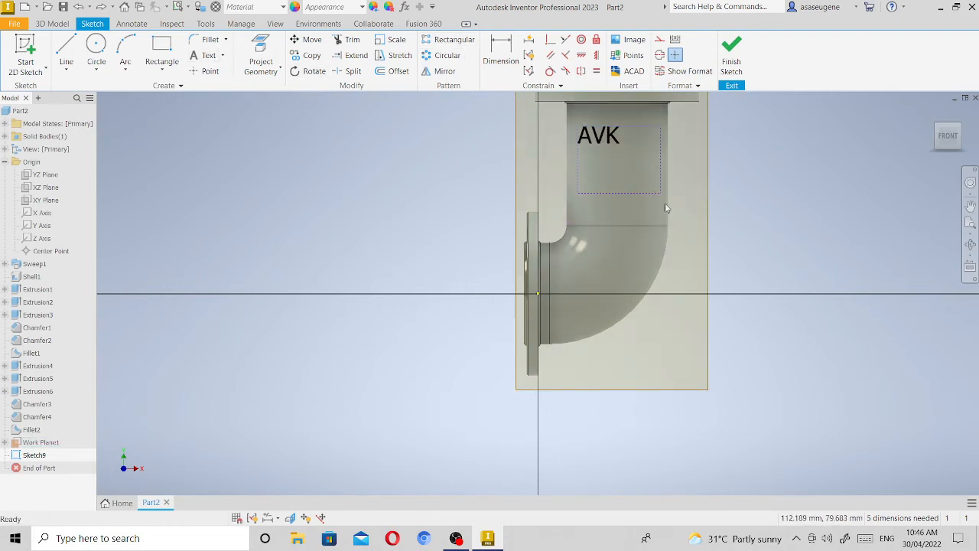
Shrink the AVK text box and add the text 3", 10 mm high, just beneath it on the vertical pipe.
left_click_drag(661, 193, 632, 155)
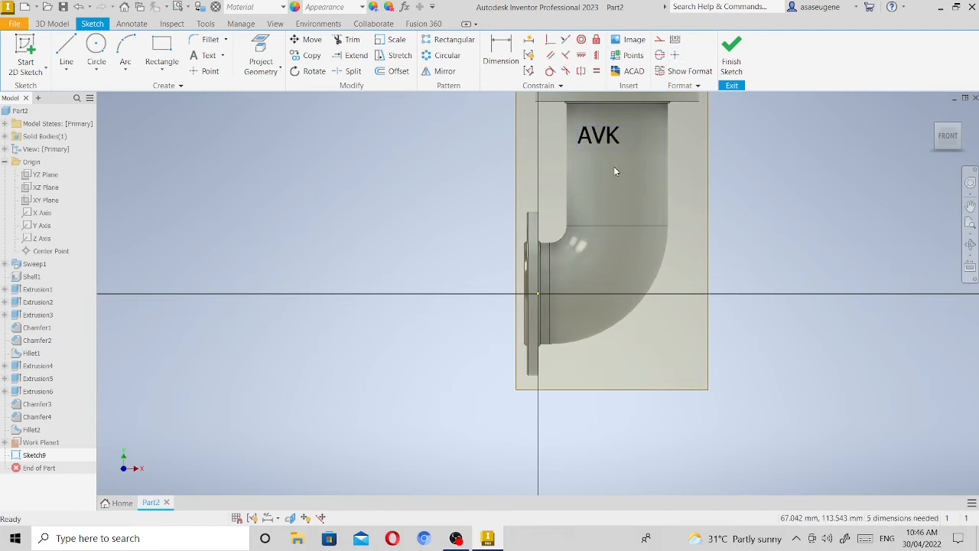
left_click(205, 55)
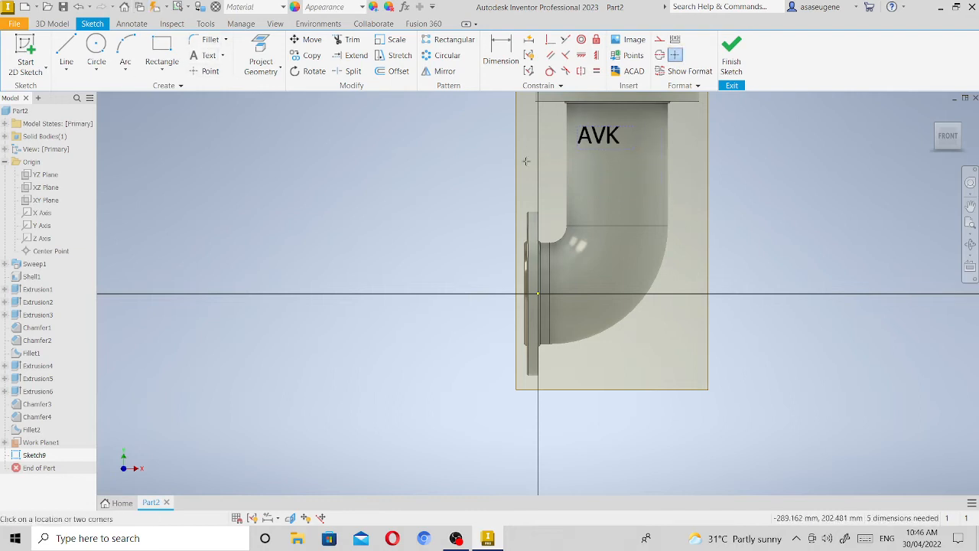
left_click(609, 170)
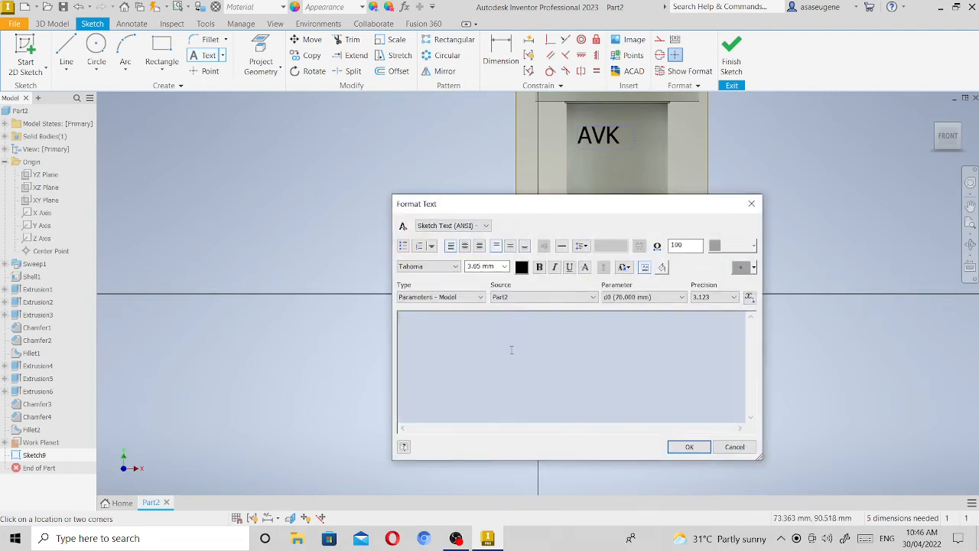
left_click(482, 266)
type("10")
left_click(426, 346)
type("3\"")
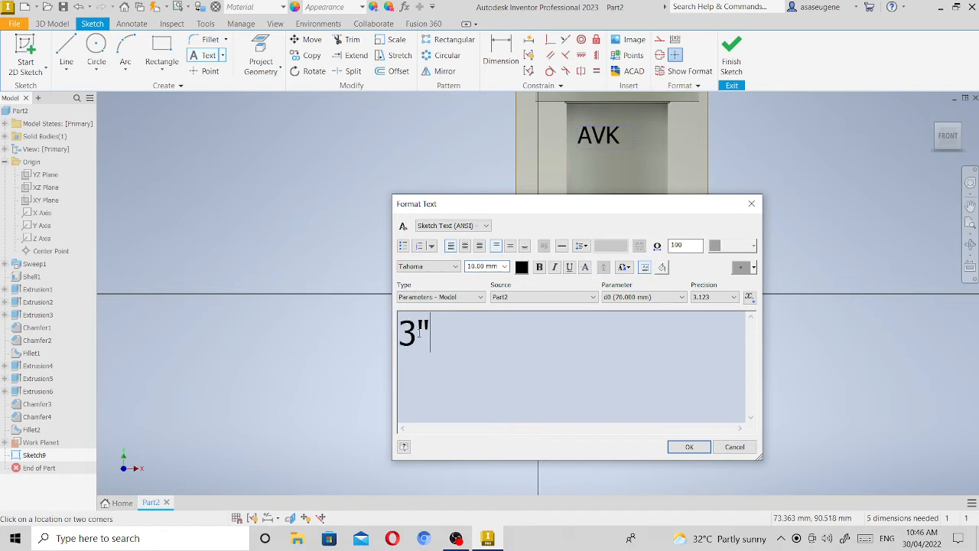
left_click(689, 447)
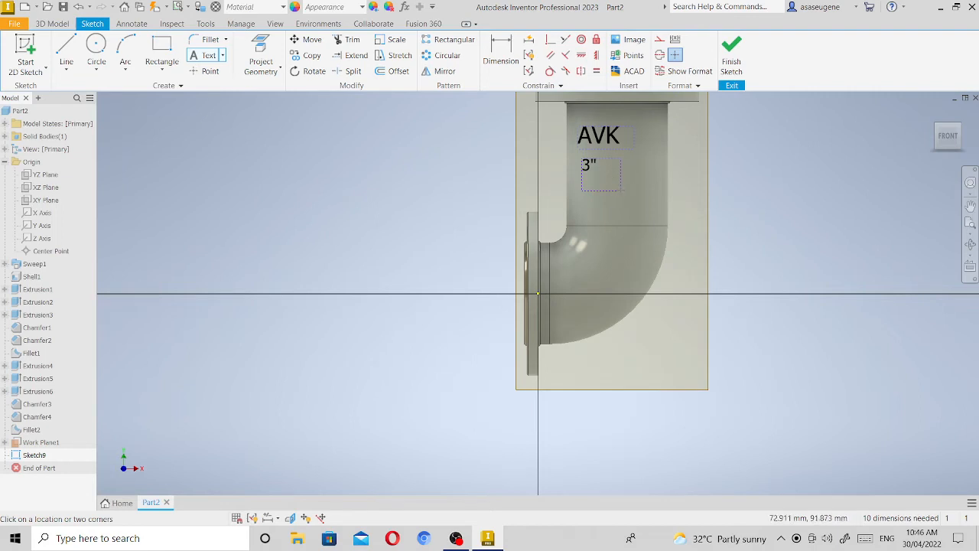
left_click(599, 166)
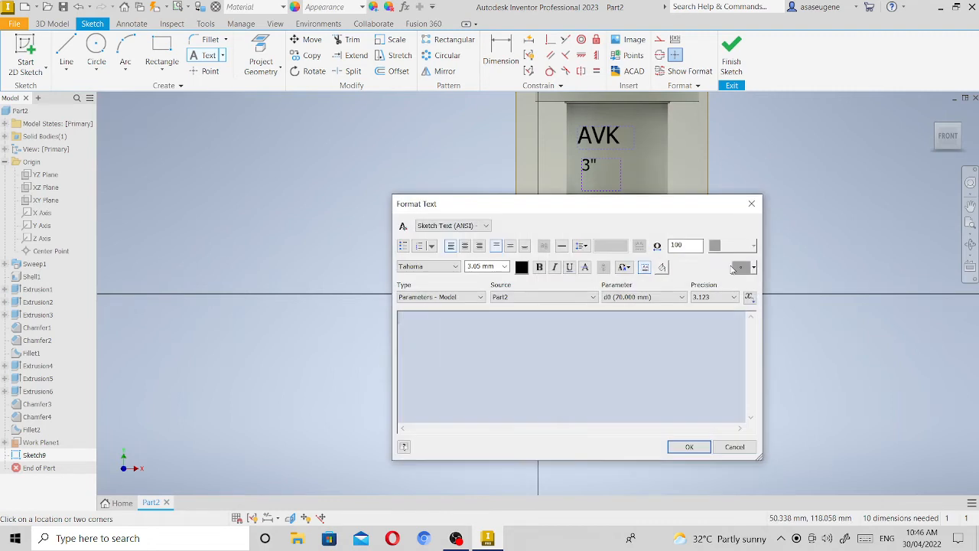
left_click(752, 205)
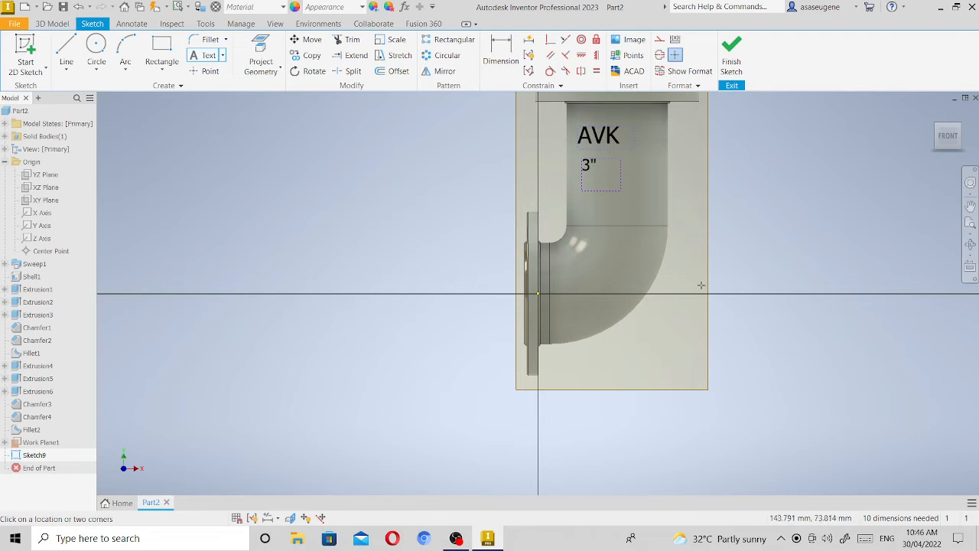
key("Escape")
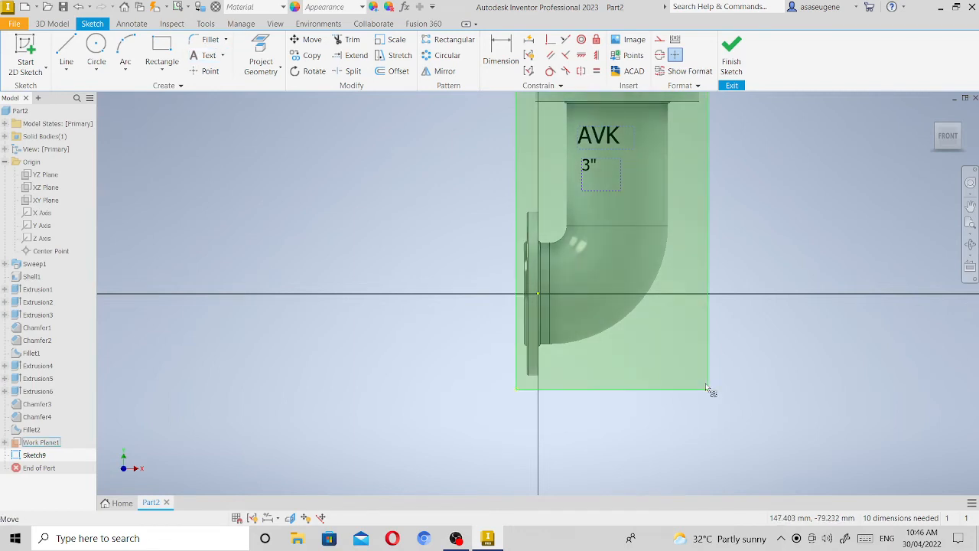
Hide the offset work plane in front of the elbow while keeping the text sketch open.
left_click(708, 389)
right_click(701, 359)
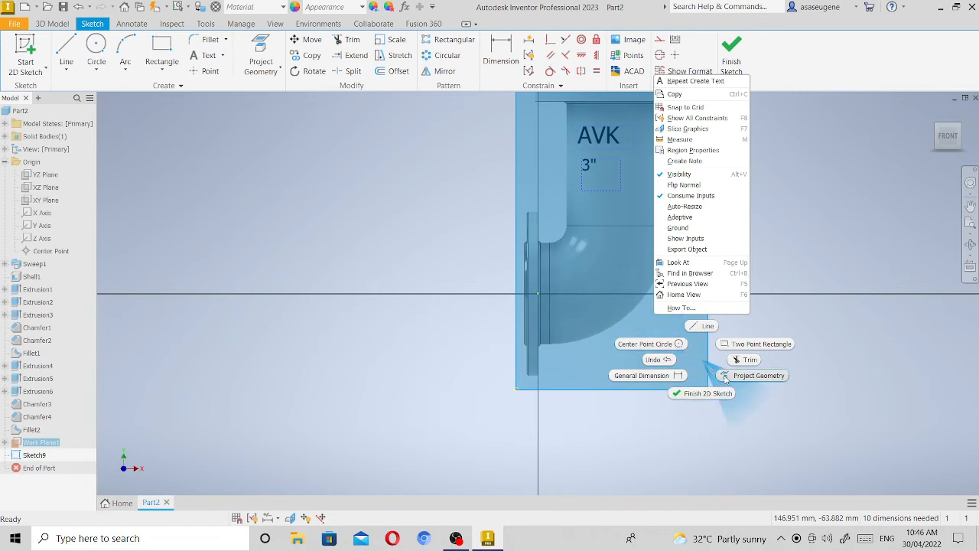
left_click(617, 271)
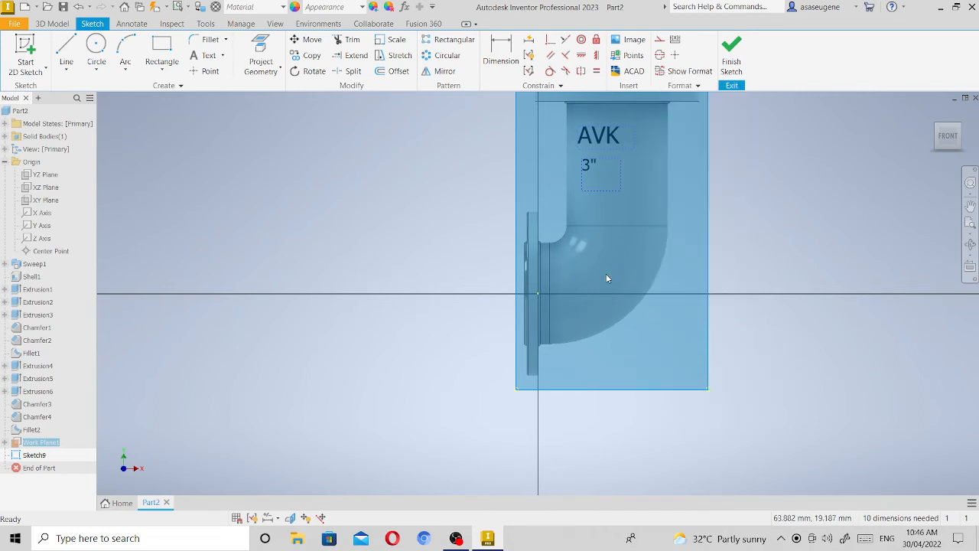
left_click(762, 212)
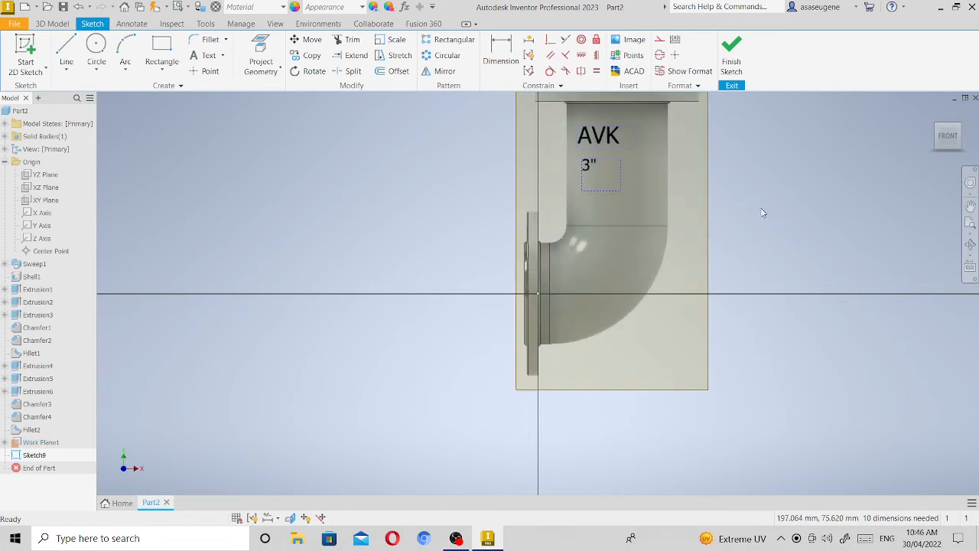
right_click(681, 242)
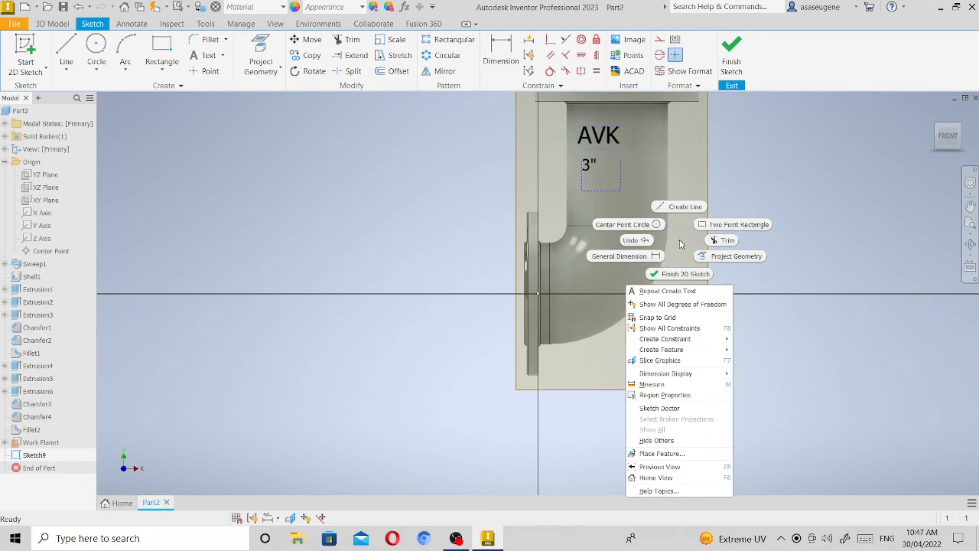
left_click(680, 242)
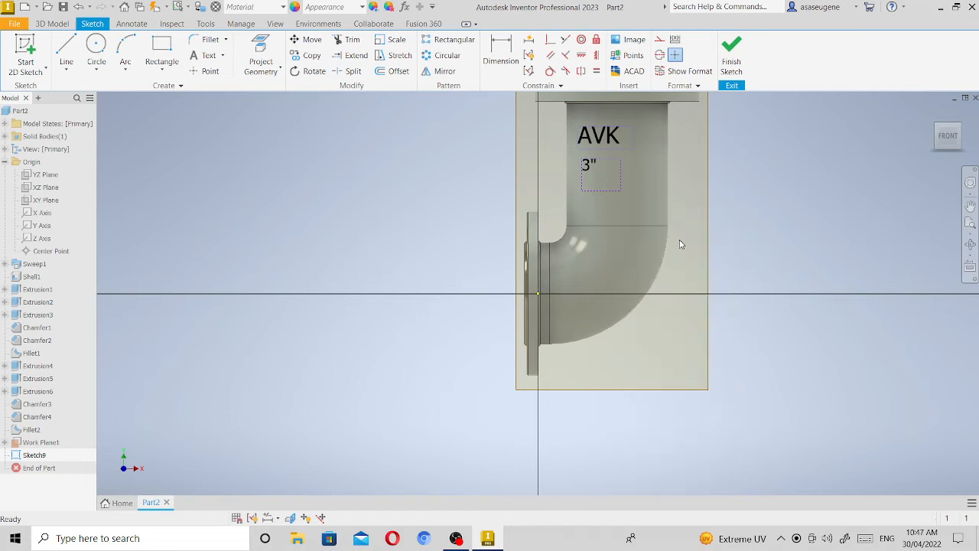
left_click(716, 323)
right_click(713, 322)
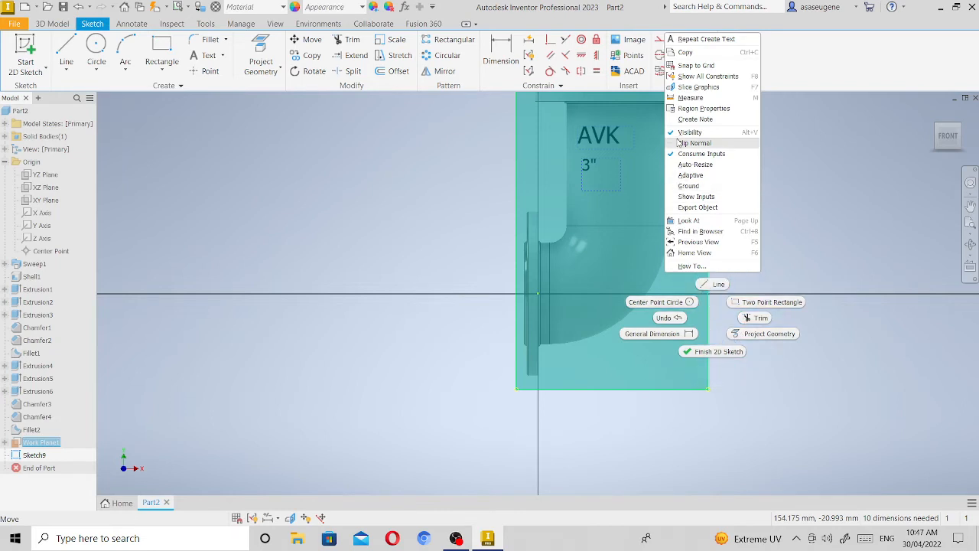
left_click(699, 128)
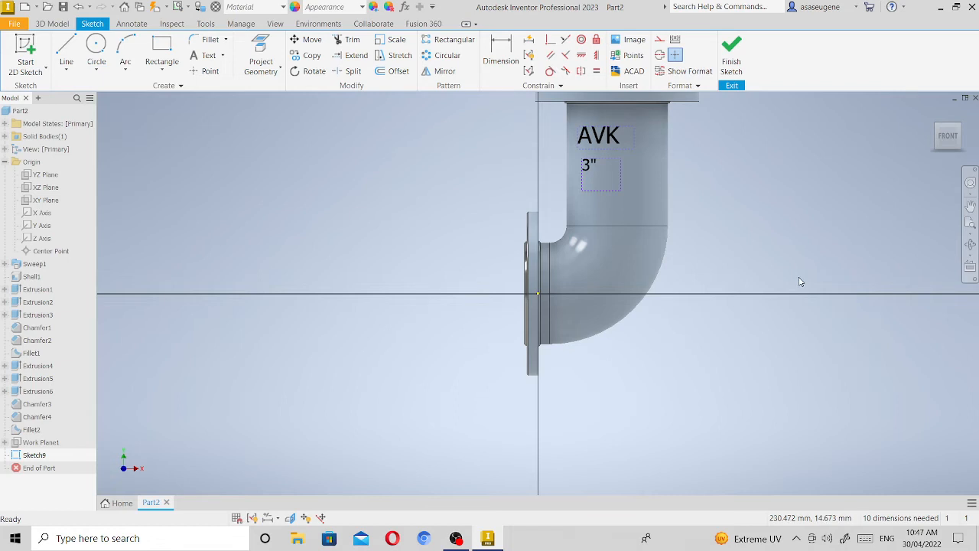
left_click(942, 137)
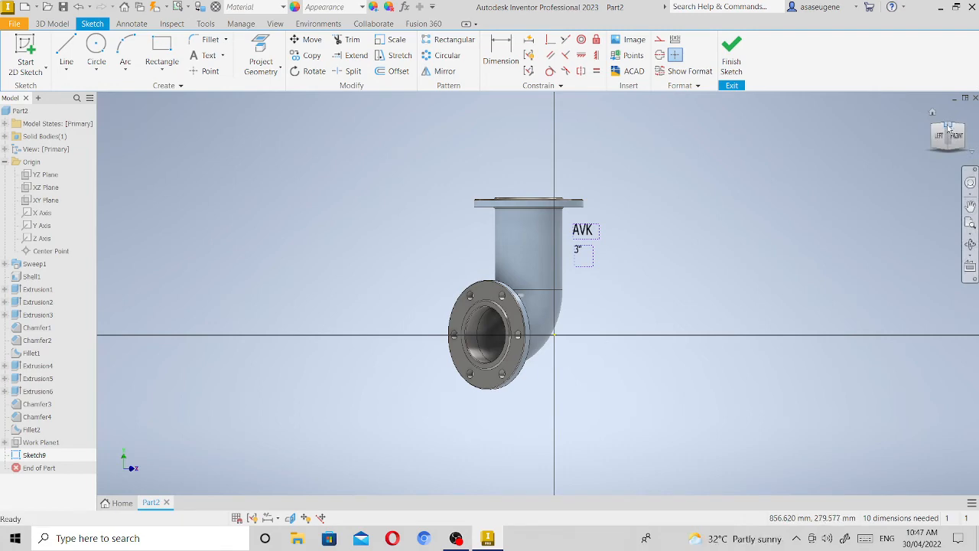
left_click(949, 131)
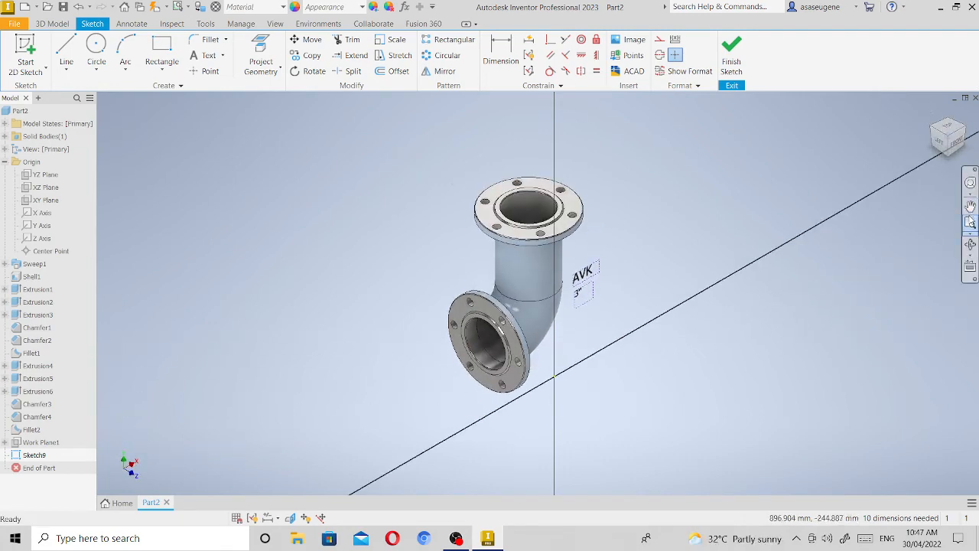
Finish the sketch that holds the AVK and 3" texts.
left_click(970, 222)
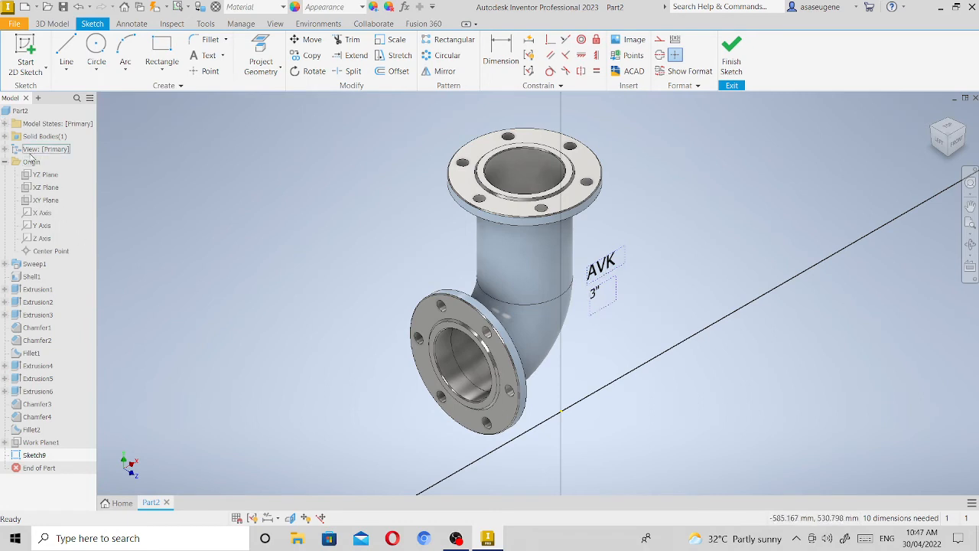
left_click(41, 201)
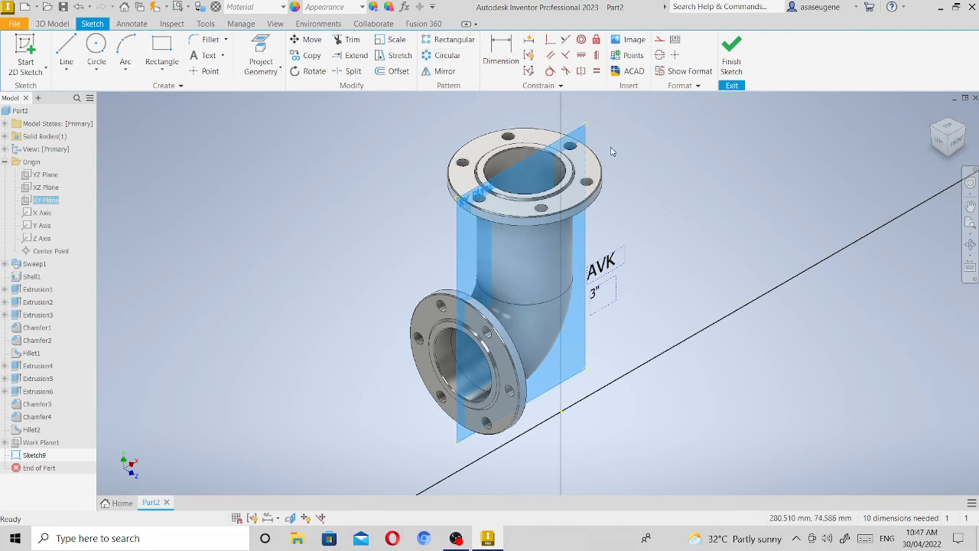
left_click(51, 23)
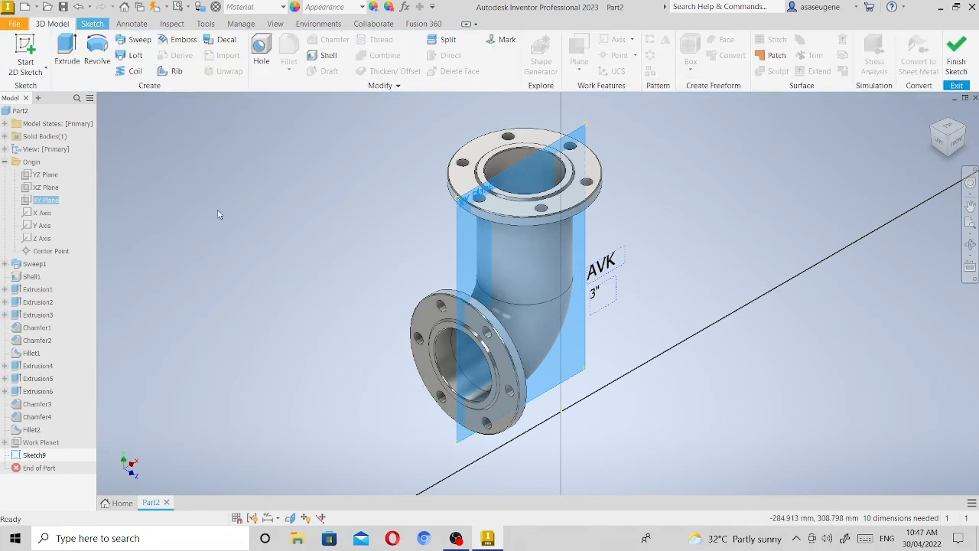
left_click(463, 228)
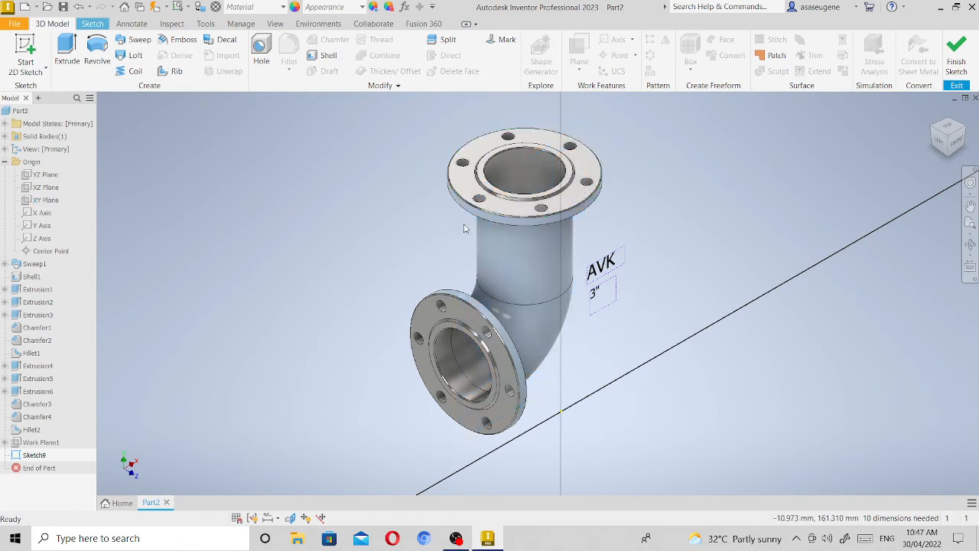
left_click(92, 24)
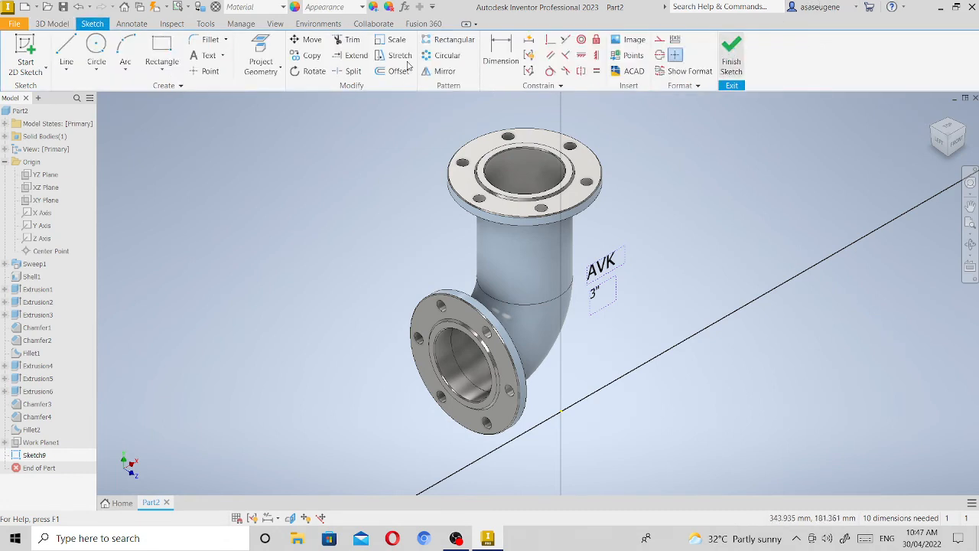
left_click(732, 54)
right_click(42, 199)
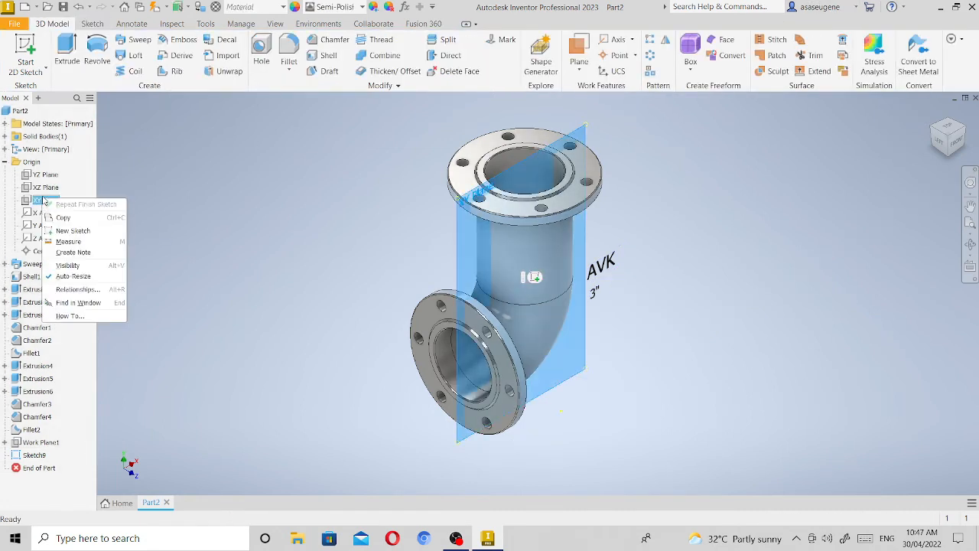
left_click(576, 51)
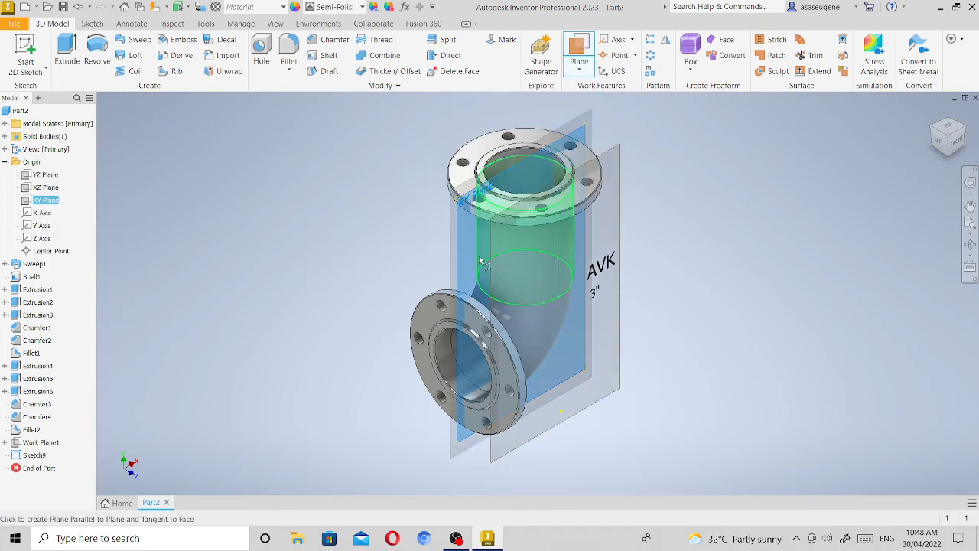
left_click_drag(456, 226, 495, 218)
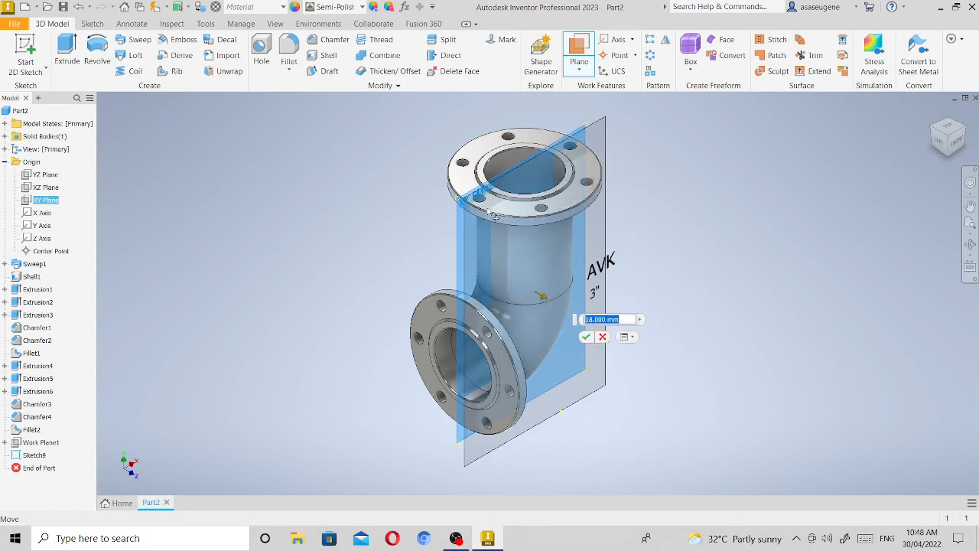
left_click_drag(495, 218, 487, 212)
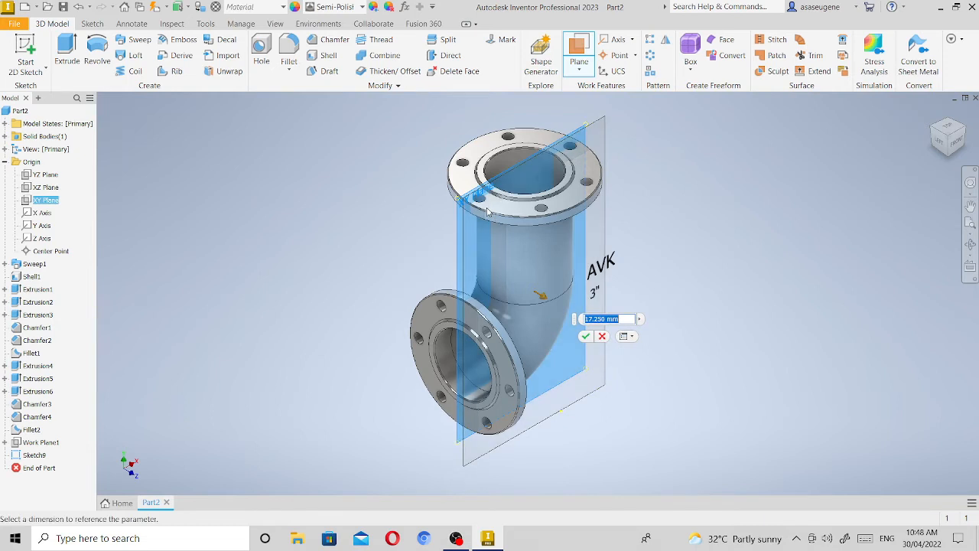
key("Escape")
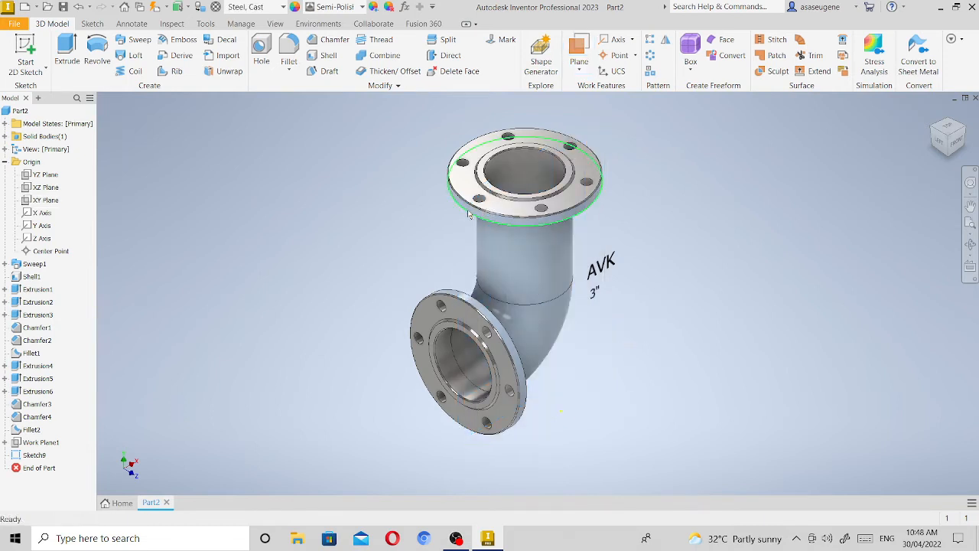
Start a new sketch on the origin XY plane, viewed from the front of the elbow.
left_click(45, 200)
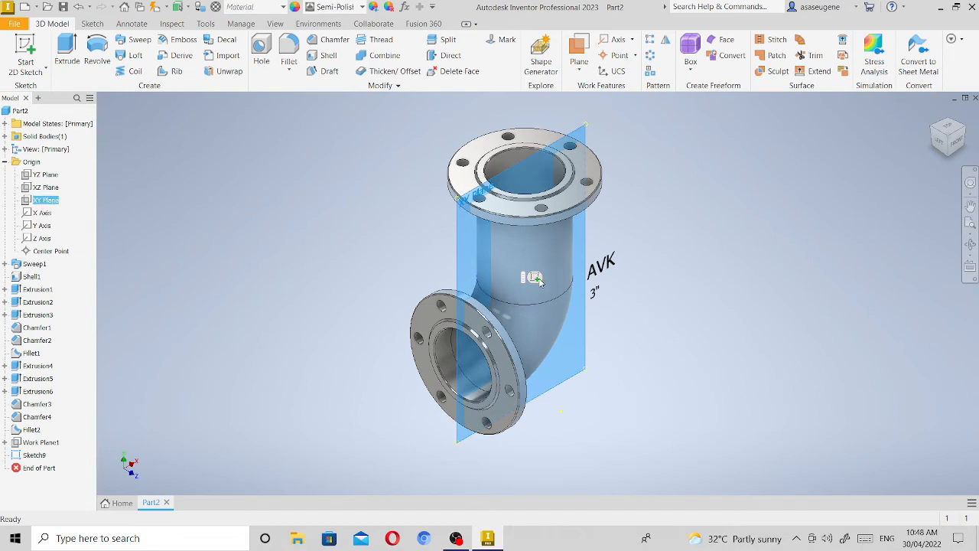
key("Page_Up")
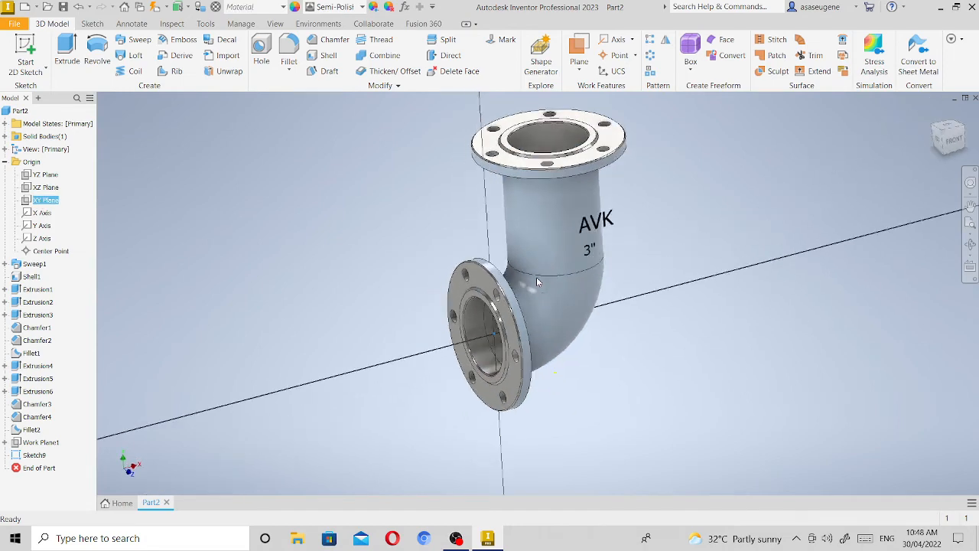
key("s")
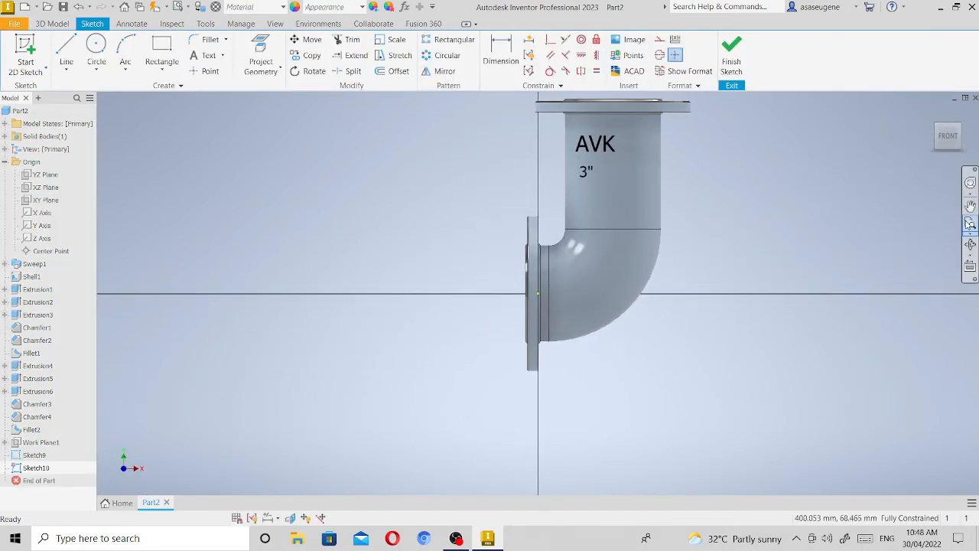
left_click(970, 222)
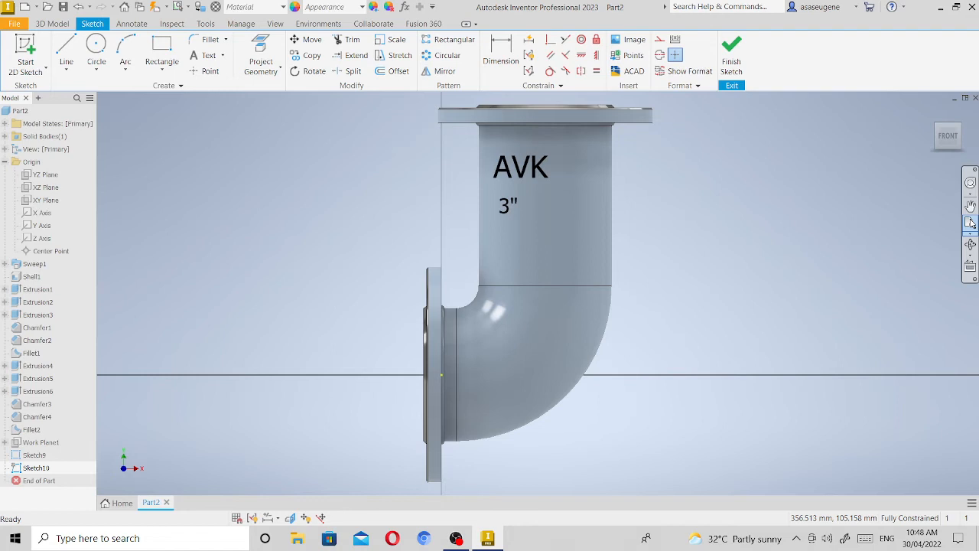
left_click(540, 178)
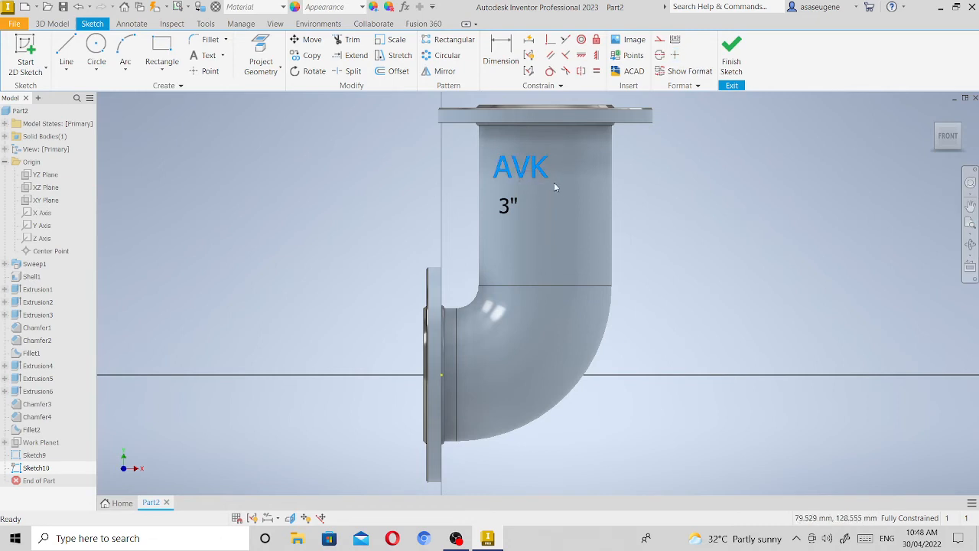
left_click(509, 204)
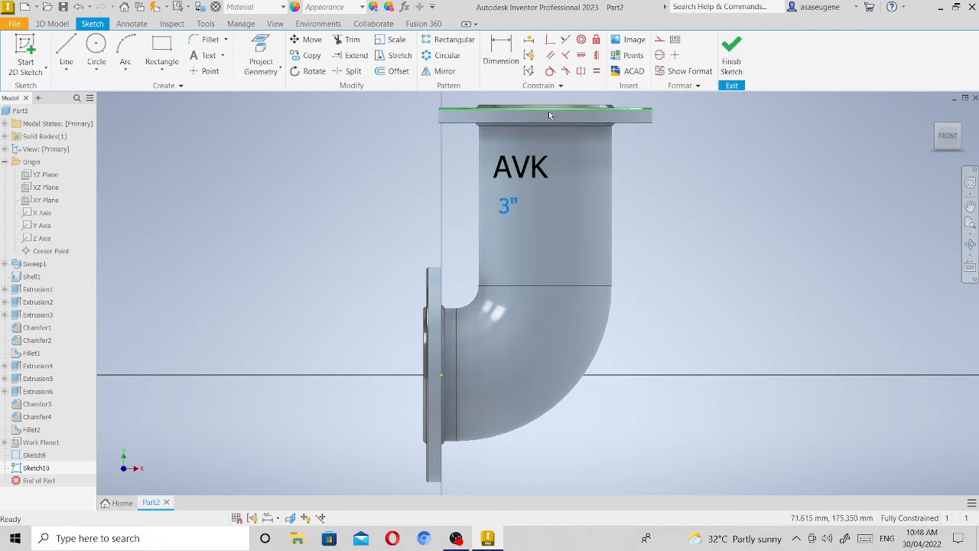
Try to draw a 40 mm line from the top edge of the upper flange, above the AVK text.
left_click(71, 46)
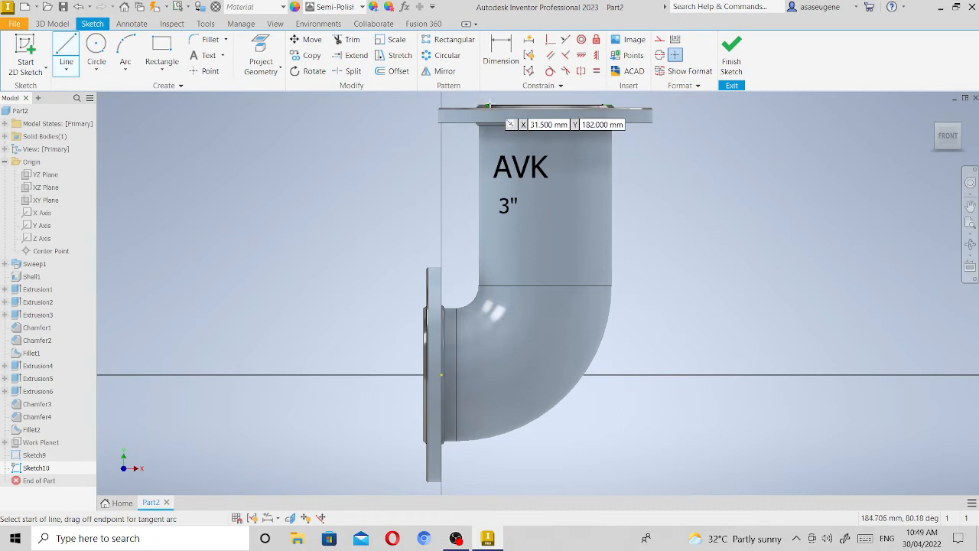
scroll(529, 113, "down", 1)
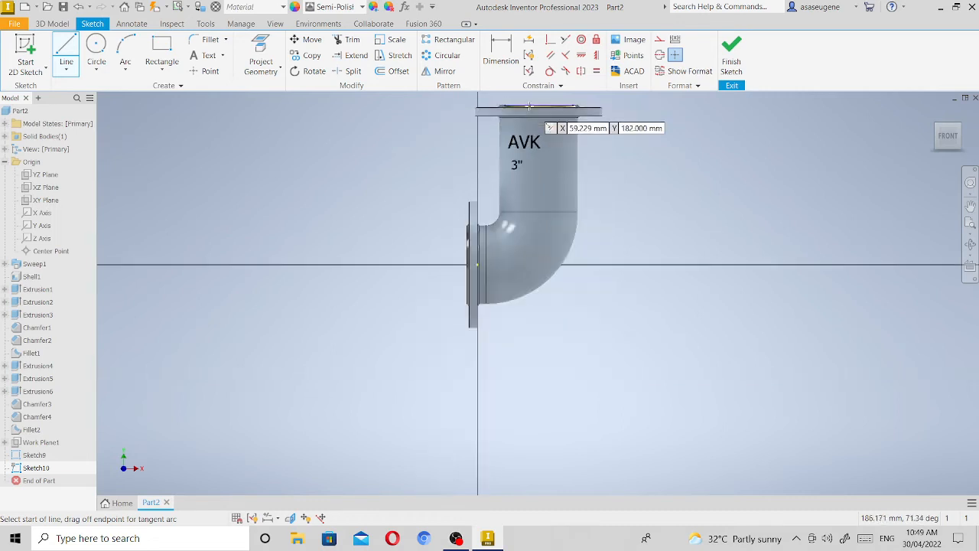
scroll(528, 115, "up", 4)
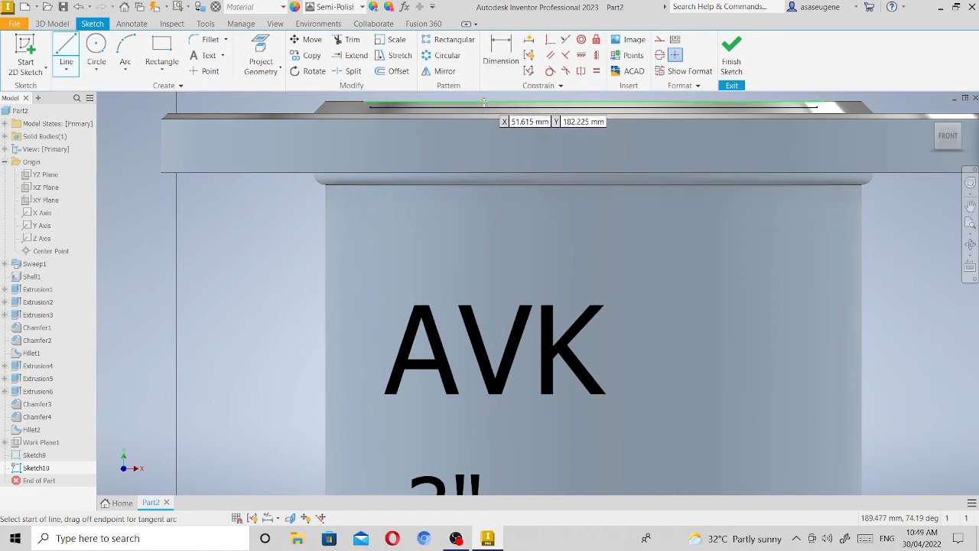
left_click(484, 101)
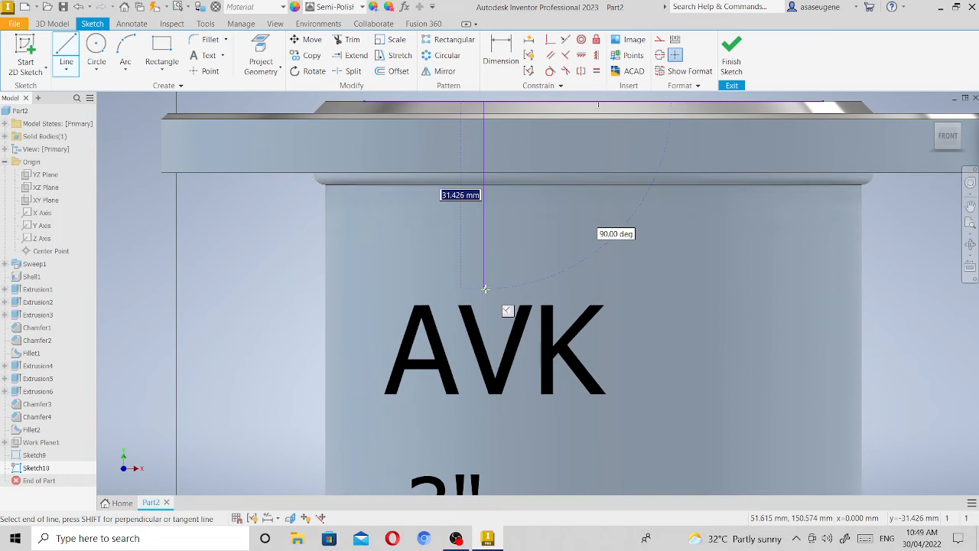
type("40")
key("Return")
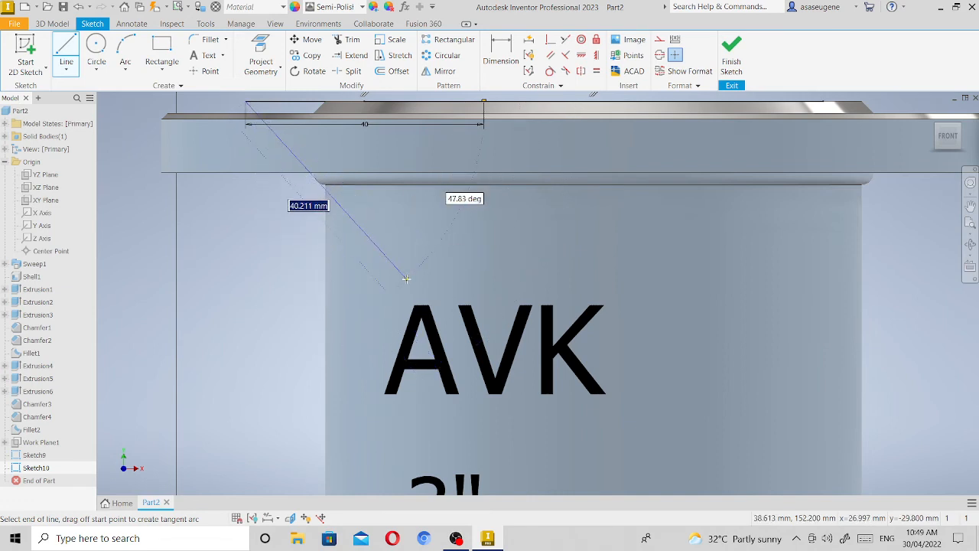
key("Escape")
key("ctrl+z")
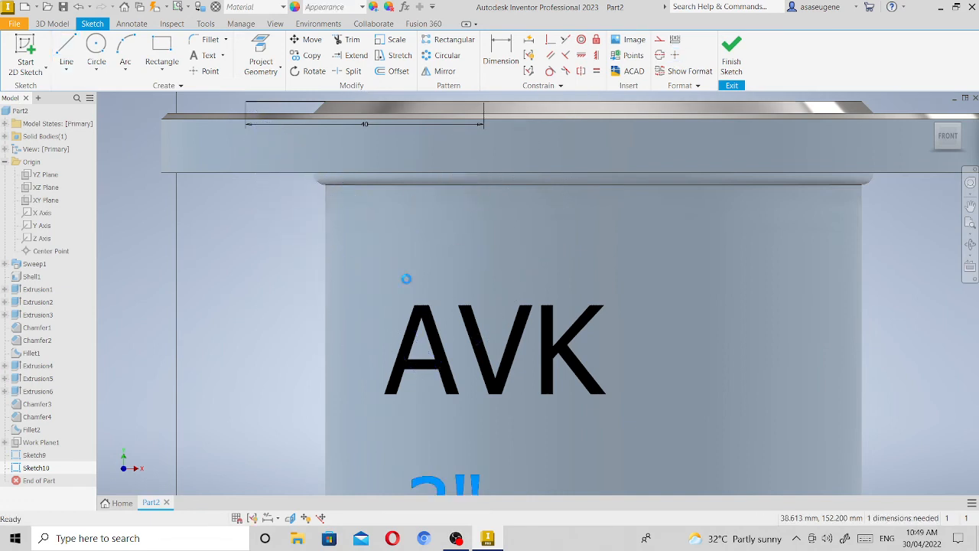
Try to draw a 40 mm line at 180 degrees from the upper flange's top edge.
left_click(69, 46)
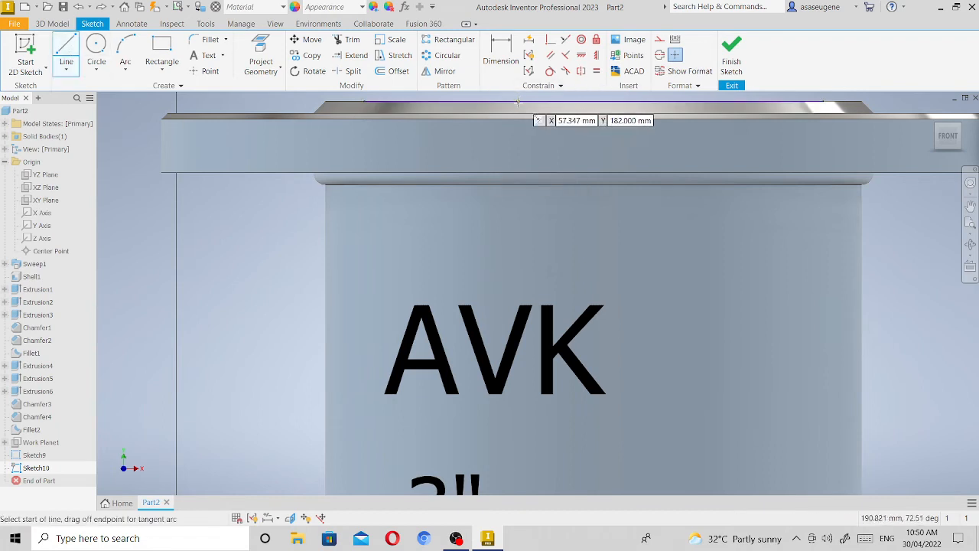
left_click(518, 102)
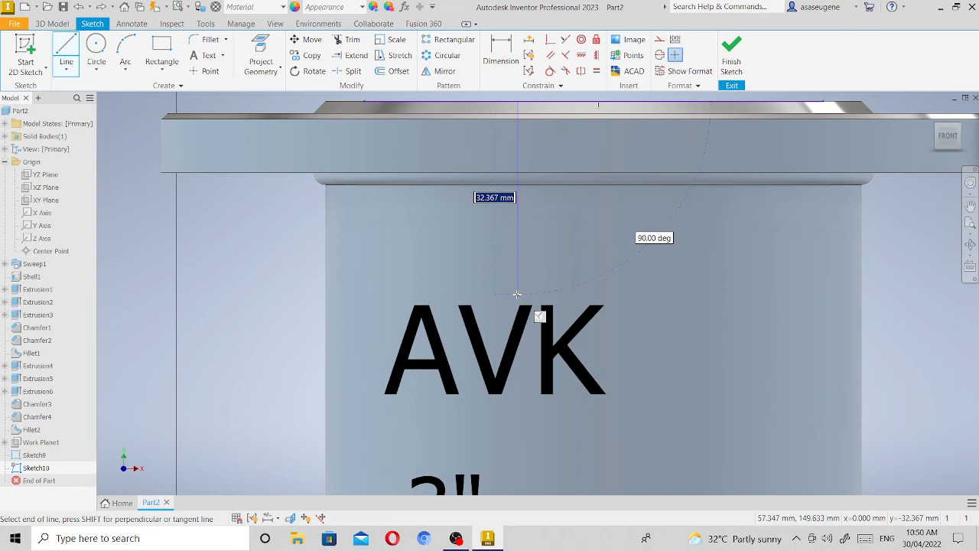
type("40")
key("Tab")
type("180")
key("Return")
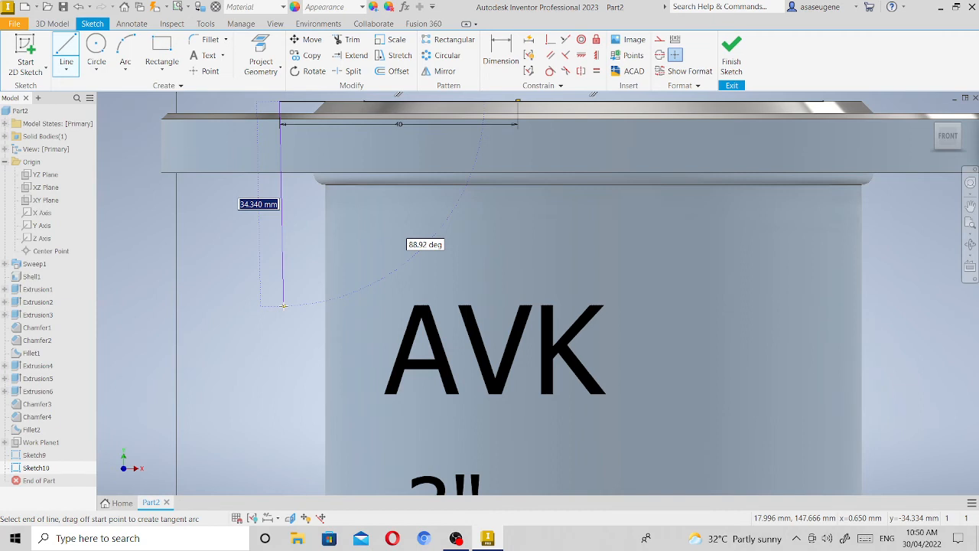
key("Escape")
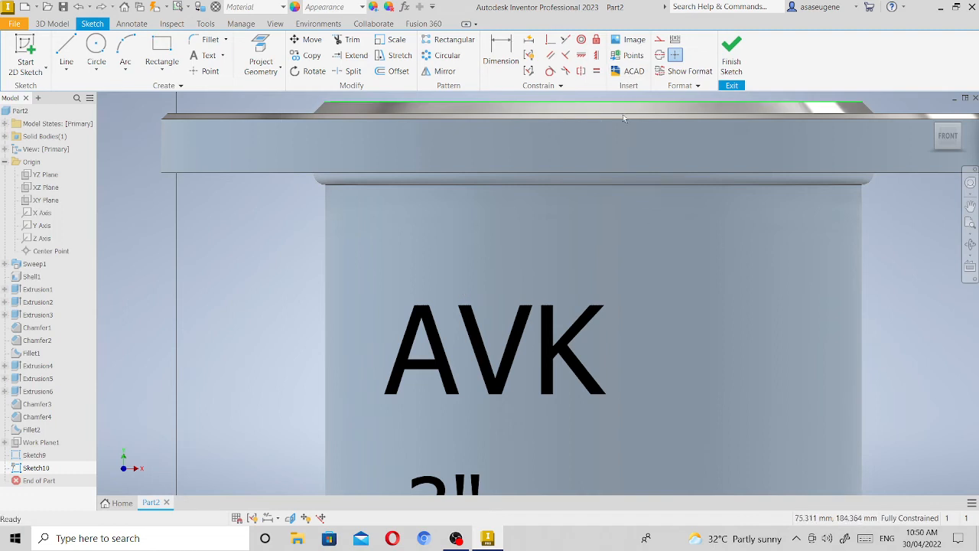
Draw a vertical 40 mm line down from the top of the upper flange, just to the right of the AVK text.
left_click(68, 51)
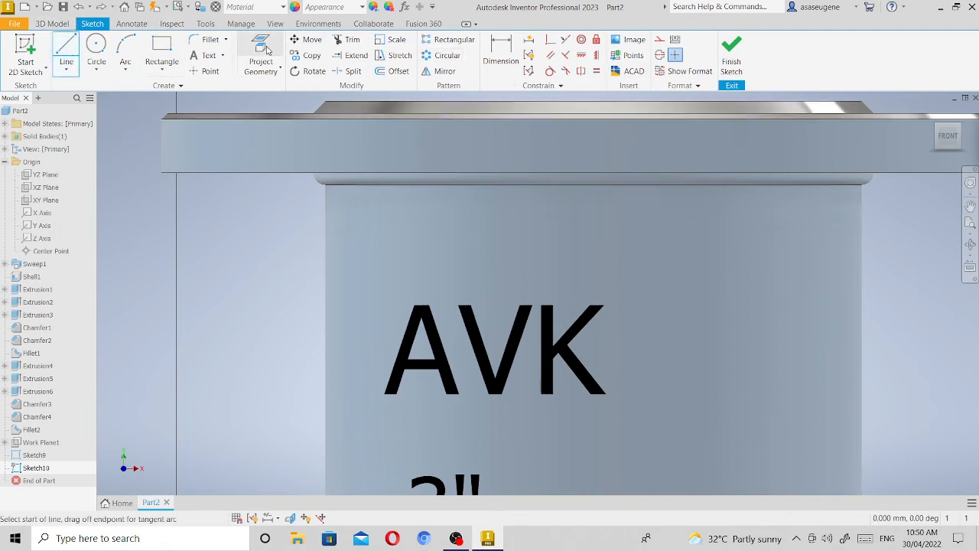
left_click(651, 100)
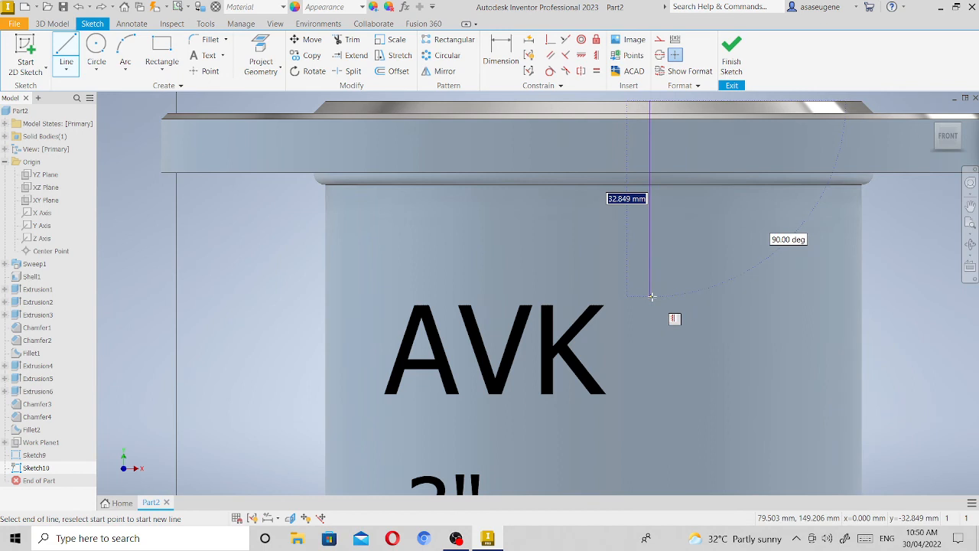
type("40")
key("Return")
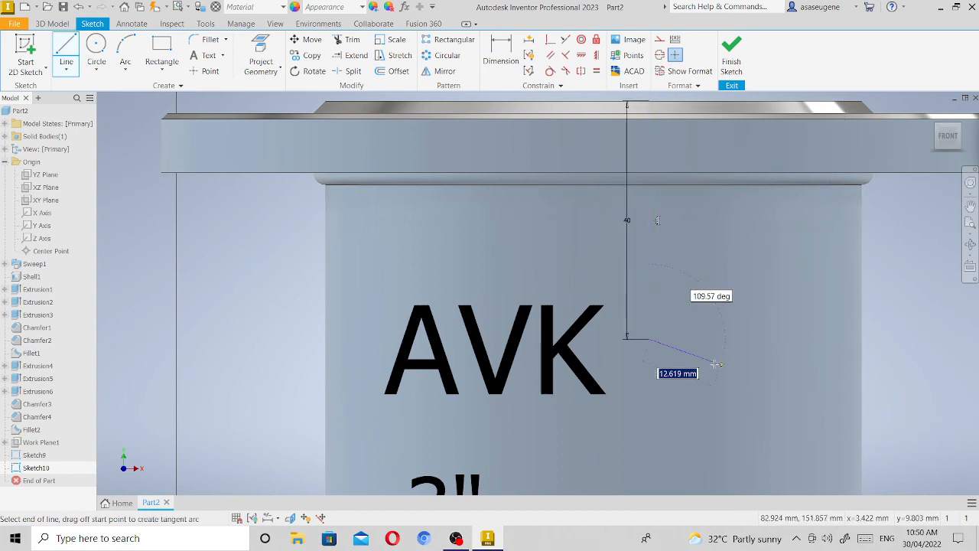
key("Escape")
key("Escape")
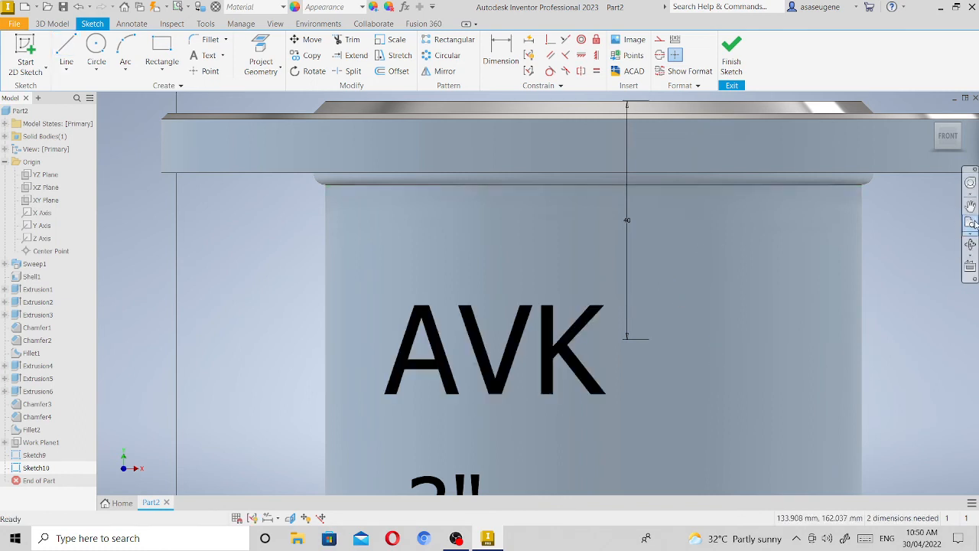
Draw a horizontal 45 mm line from the vertical pipe's left edge, level with the lower end of the 40 mm line.
scroll(531, 179, "down", 5)
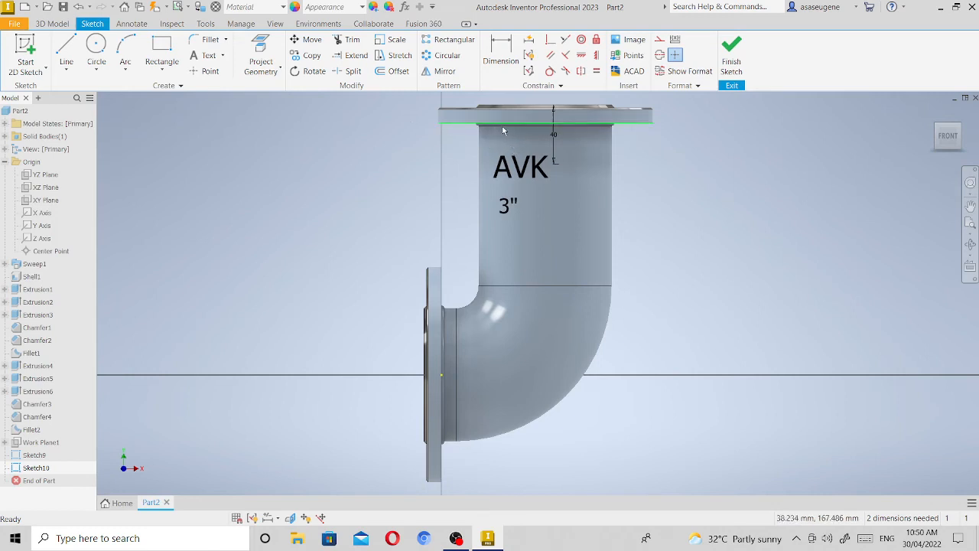
scroll(503, 131, "down", 5)
scroll(617, 127, "up", 7)
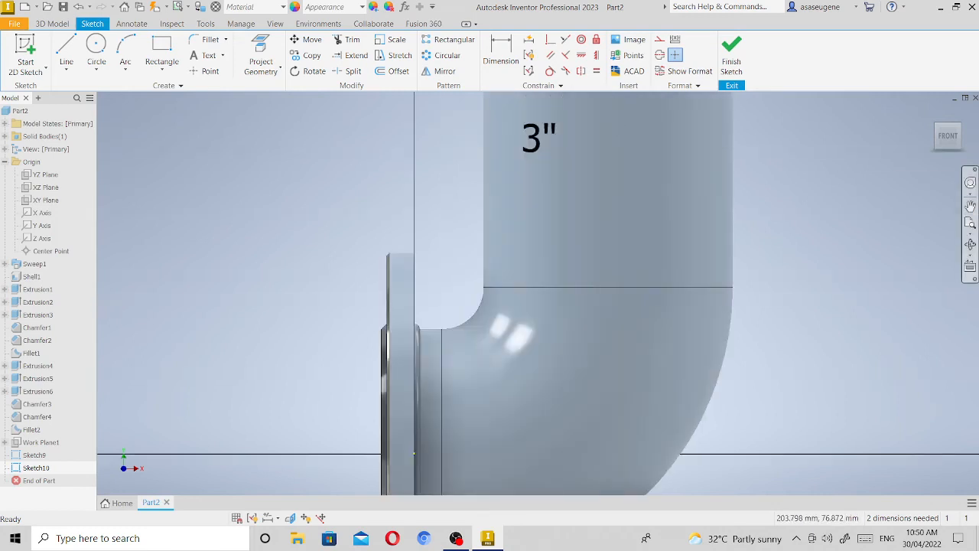
left_click(970, 207)
left_click_drag(701, 196, 699, 364)
left_click(67, 48)
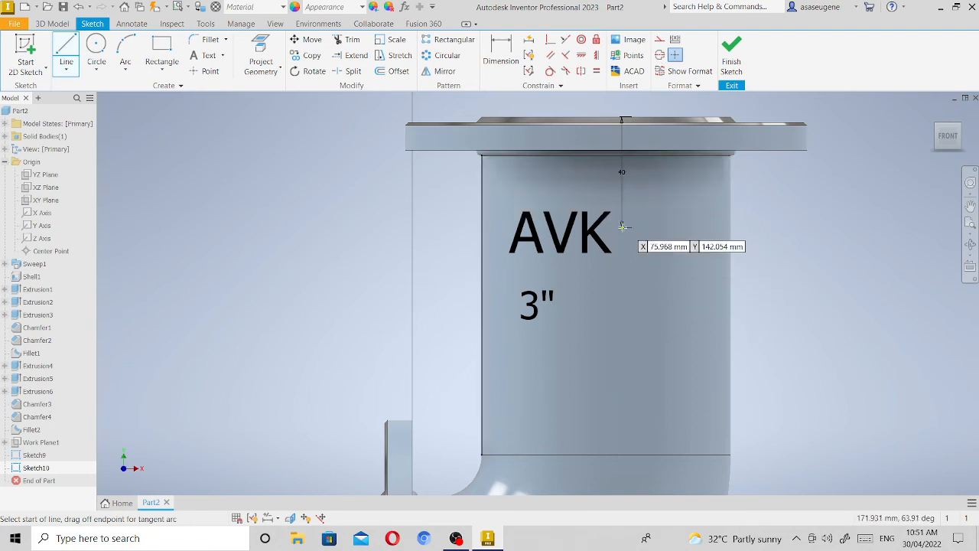
left_click(481, 227)
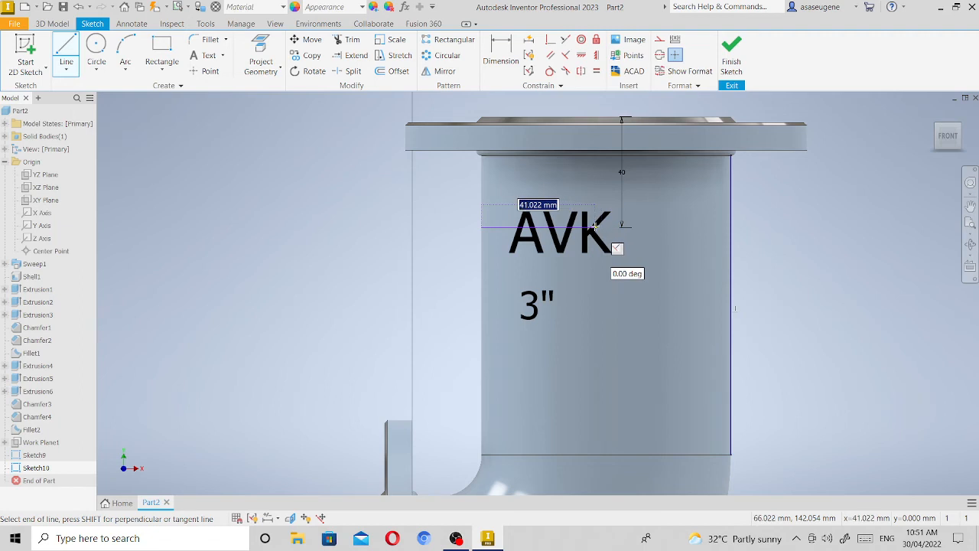
type("45")
key("Return")
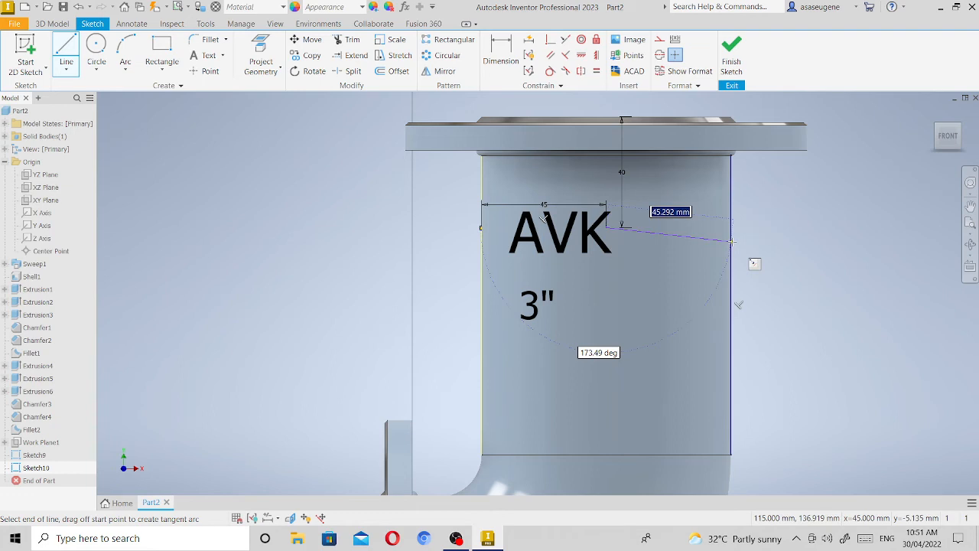
Cancel the pending line and finish the guide-line sketch.
key("Escape")
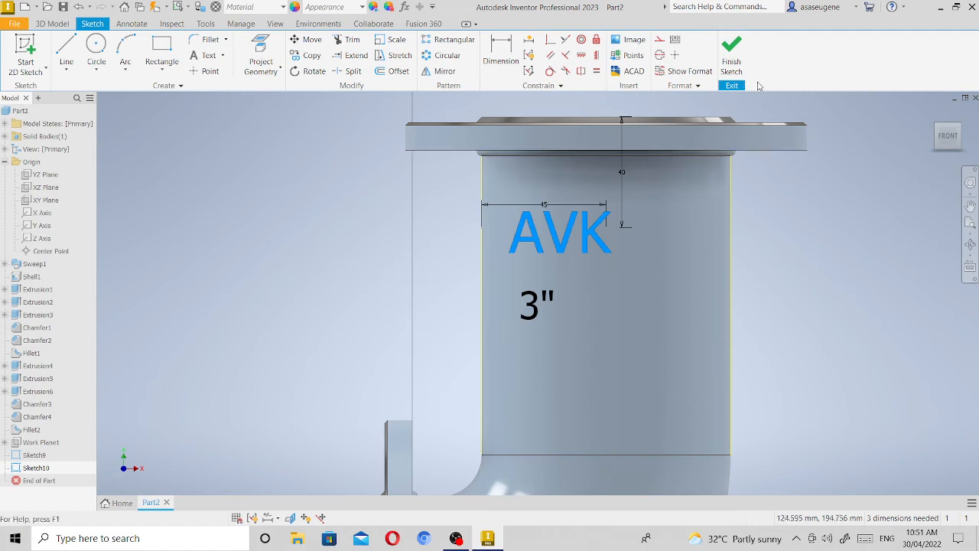
left_click(732, 54)
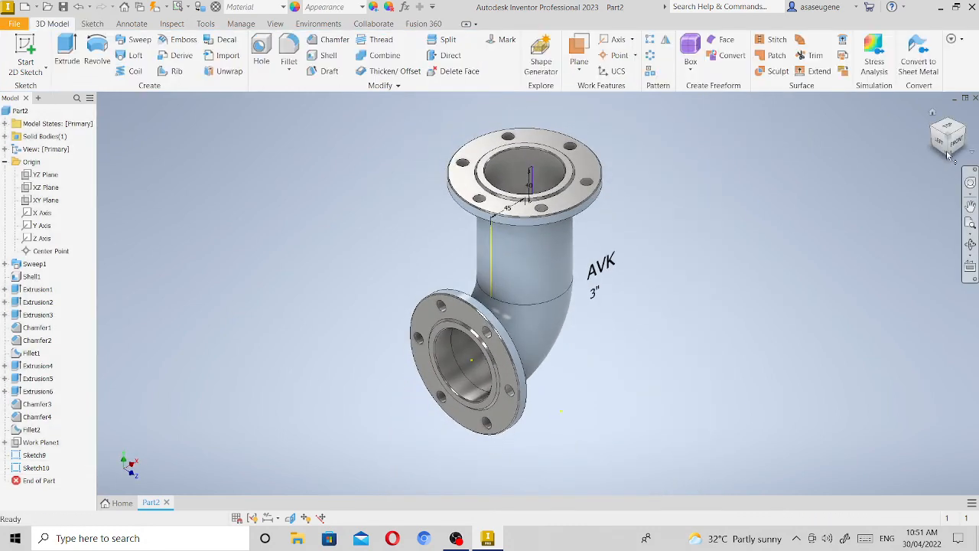
Move the AVK text to sit centred on the vertical pipe, just below the lower end of the 40 mm guide line.
left_click(951, 147)
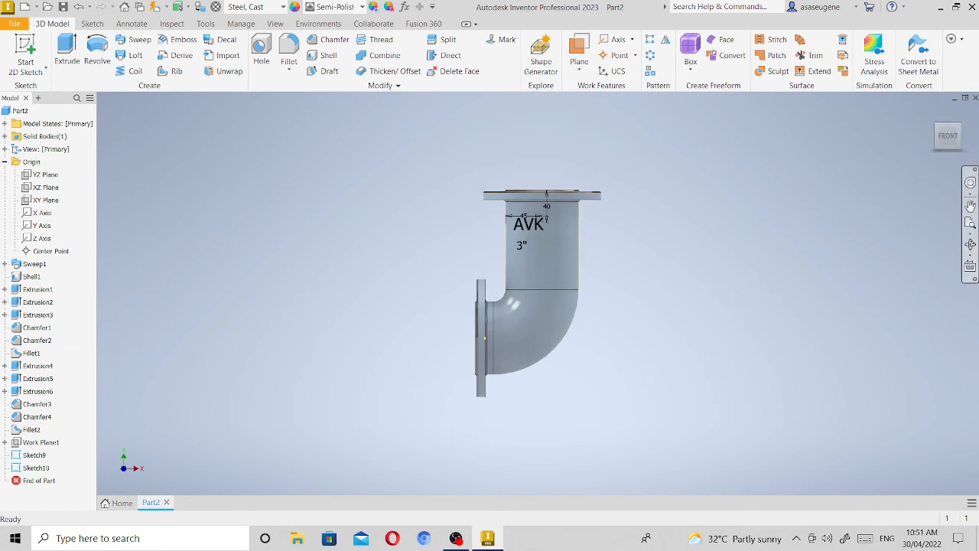
left_click(971, 222)
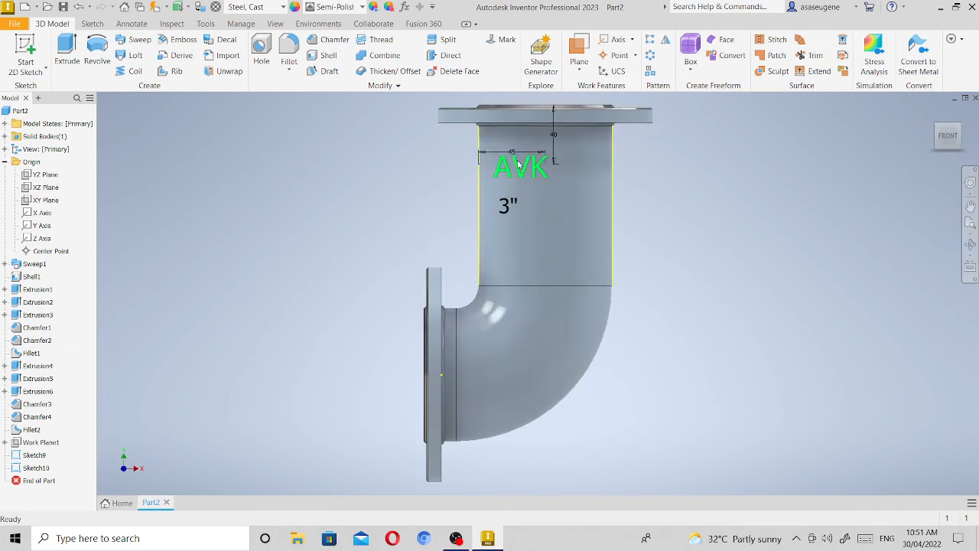
left_click_drag(521, 167, 547, 178)
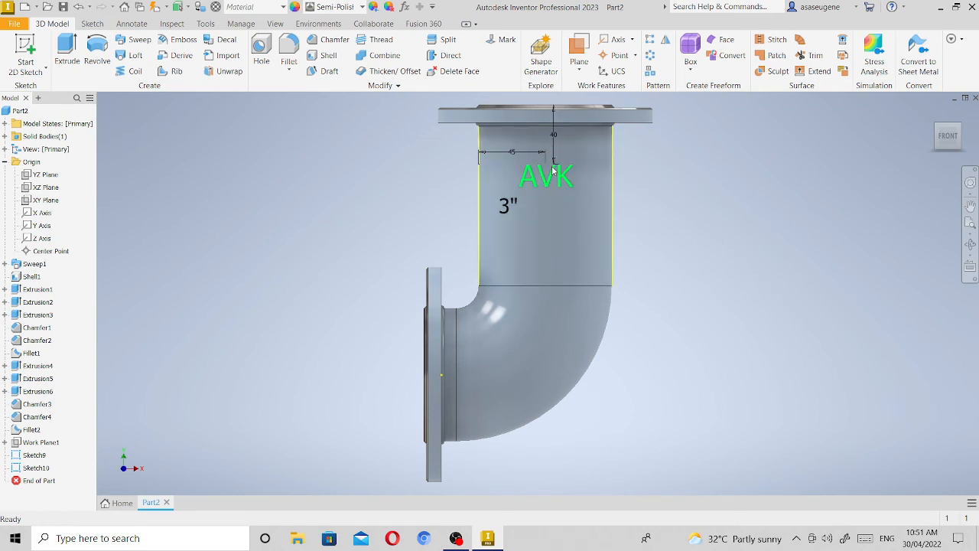
scroll(552, 170, "up", 2)
scroll(552, 170, "down", 8)
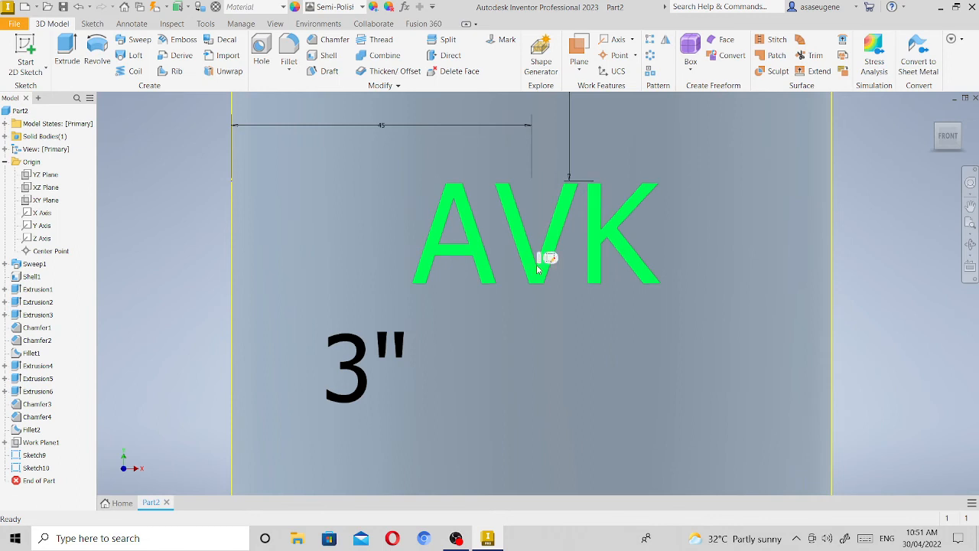
Nudge the AVK text so its top edge meets the 40 mm line's lower end and it centres on the 45 mm line's end.
left_click(538, 269)
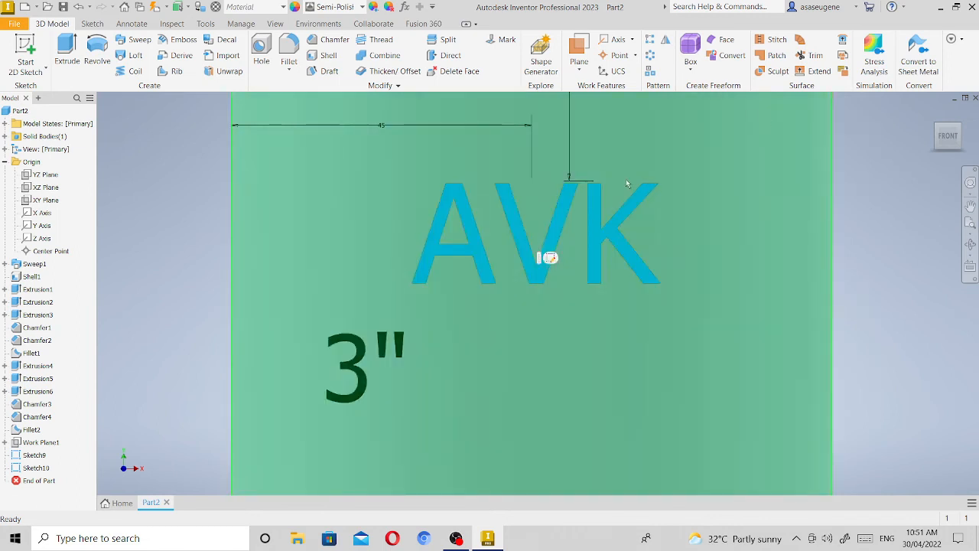
left_click_drag(556, 225, 557, 196)
scroll(563, 219, "up", 3)
scroll(563, 218, "down", 7)
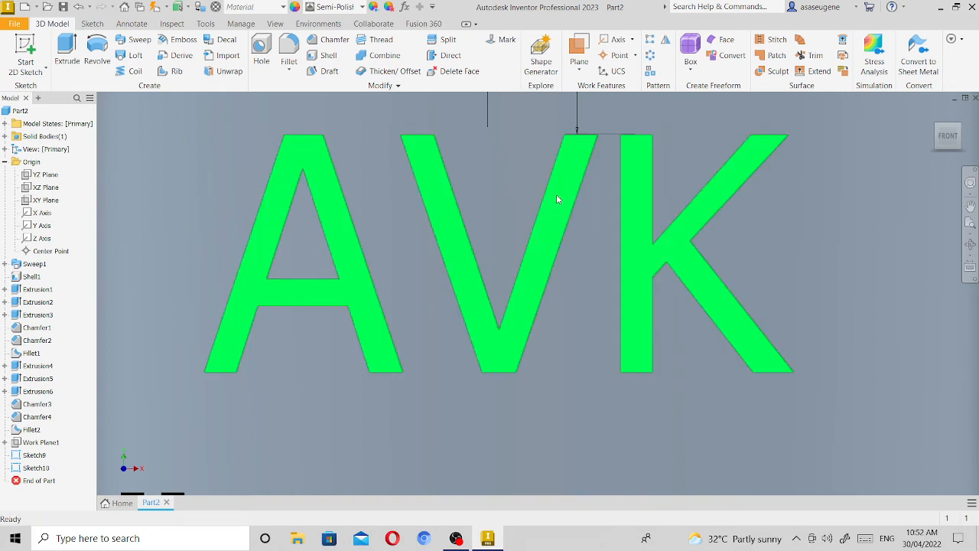
left_click_drag(548, 242, 546, 247)
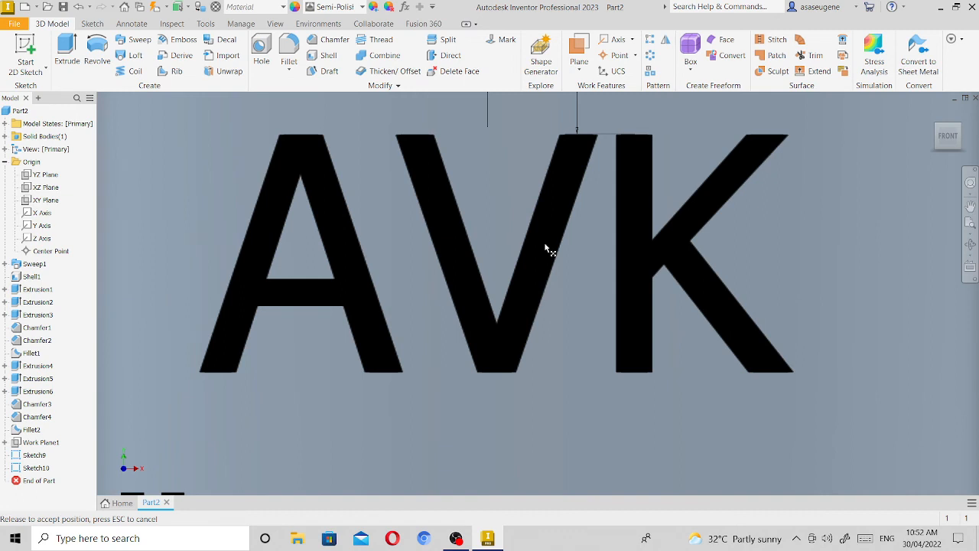
left_click_drag(545, 243, 545, 244)
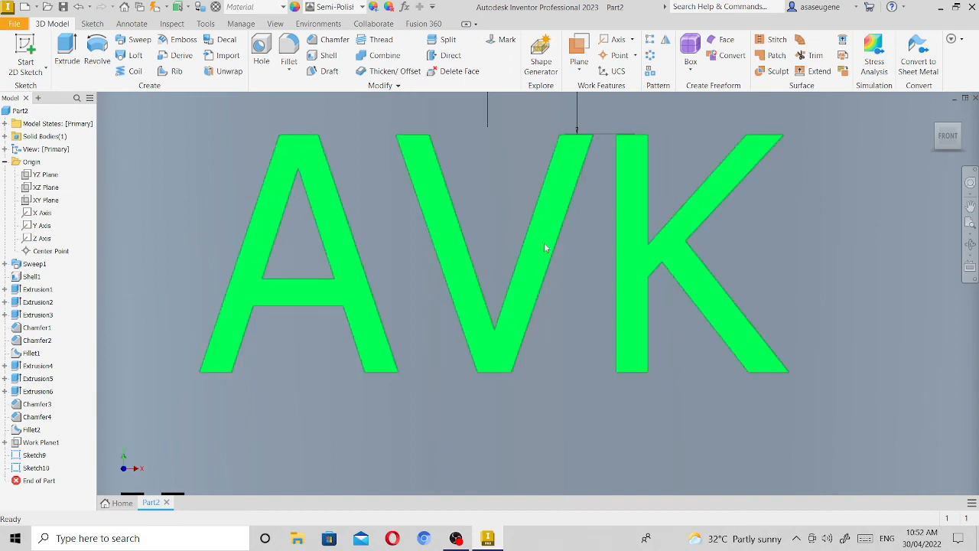
Move the 3" text directly beneath the AVK text and centre it there.
scroll(632, 235, "down", 6)
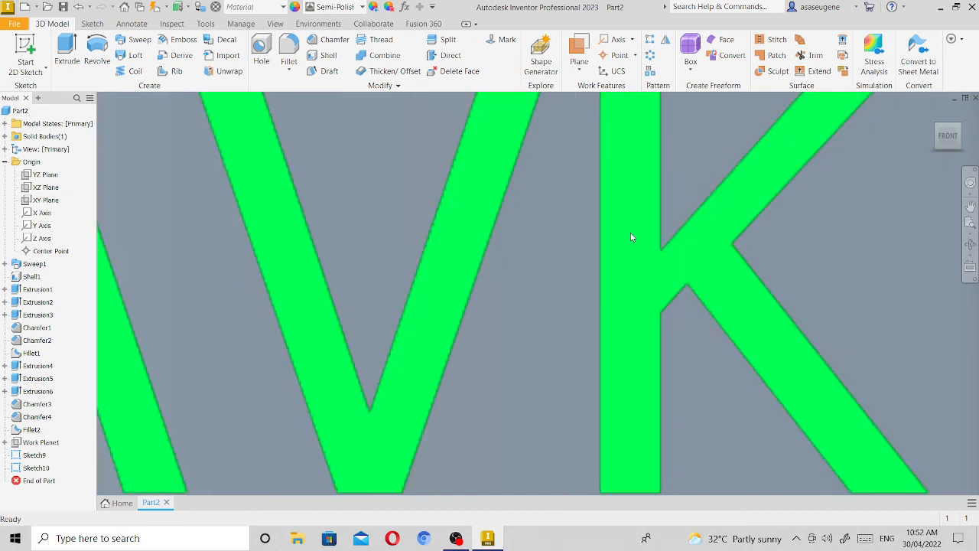
scroll(629, 232, "up", 8)
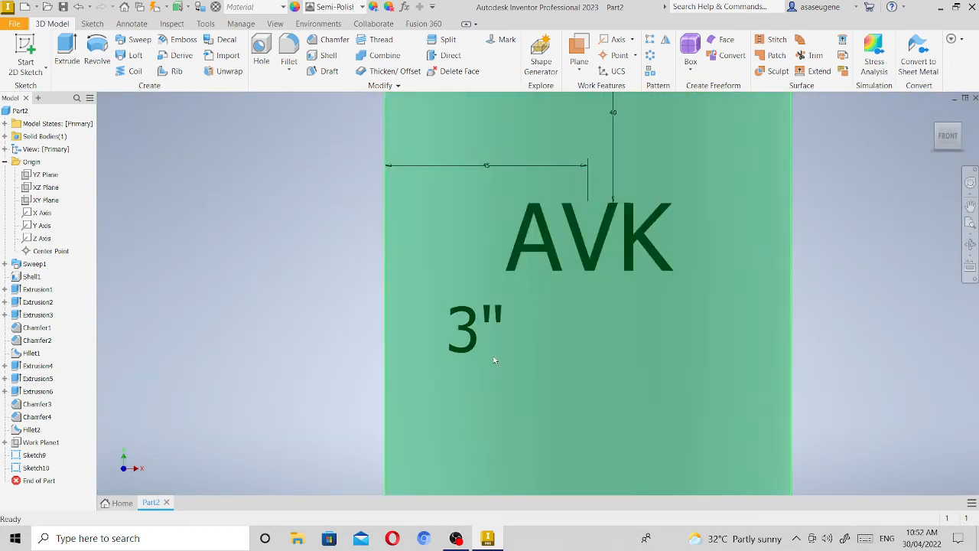
left_click_drag(518, 334, 601, 313)
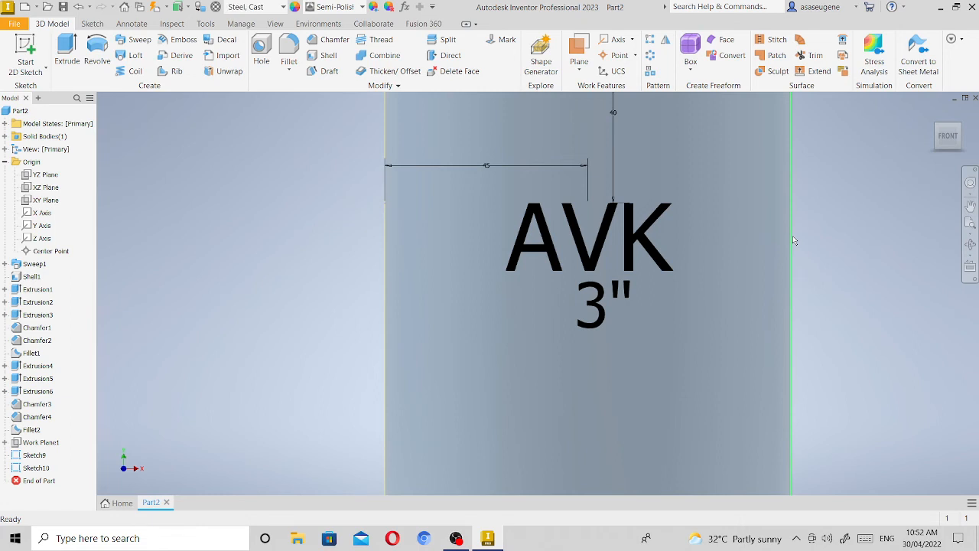
Reopen the sketch containing the 40 mm and 45 mm guide dimensions for editing.
mouse_move(794, 240)
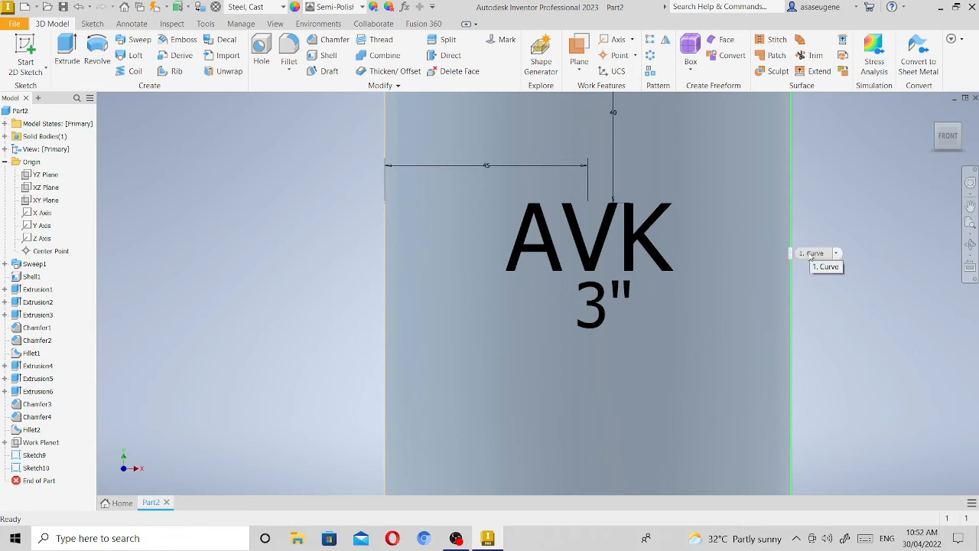
left_click(971, 206)
left_click_drag(763, 156, 748, 259)
right_click(748, 260)
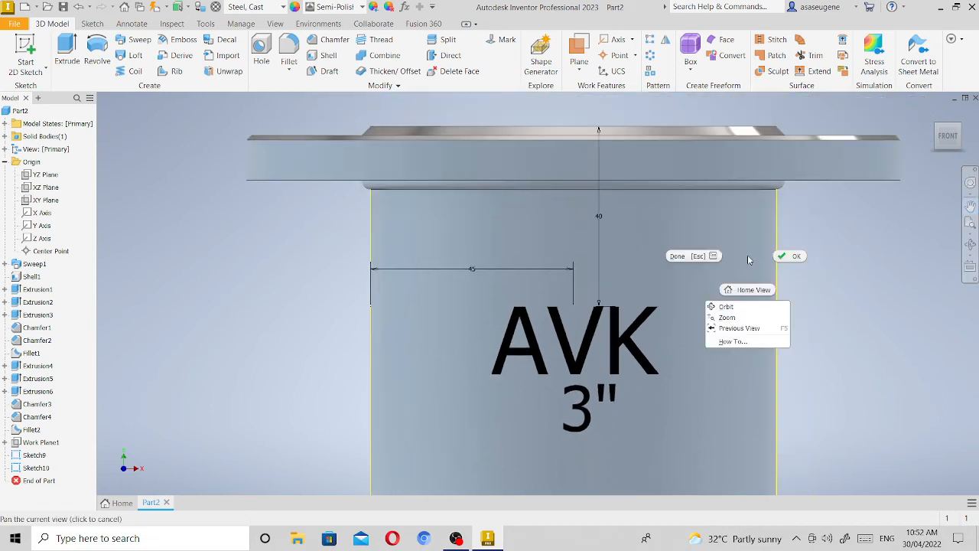
left_click(792, 256)
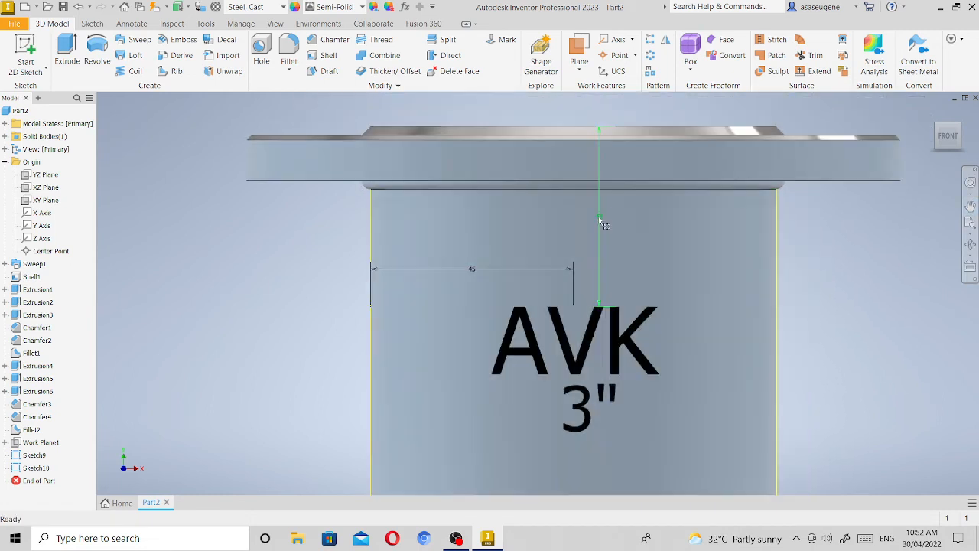
left_click(599, 221)
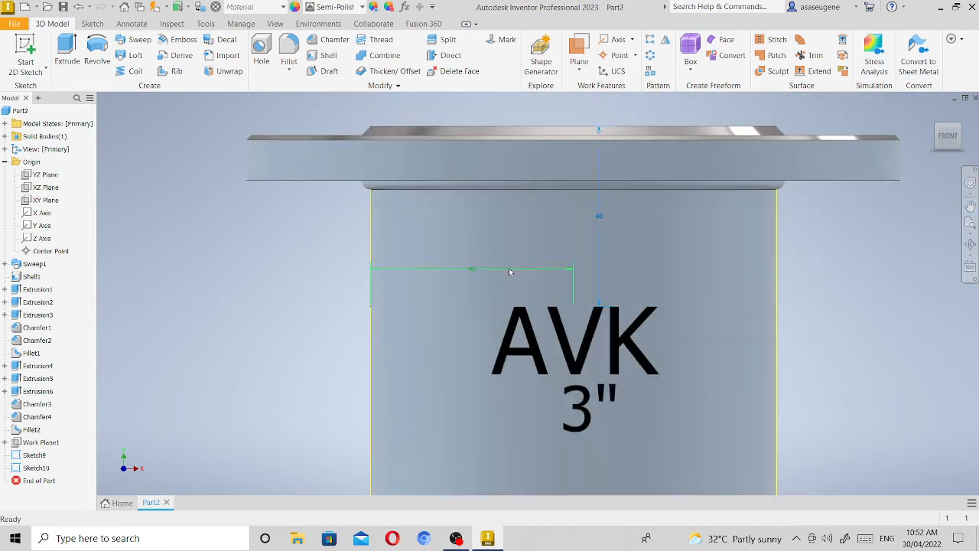
left_click(510, 273)
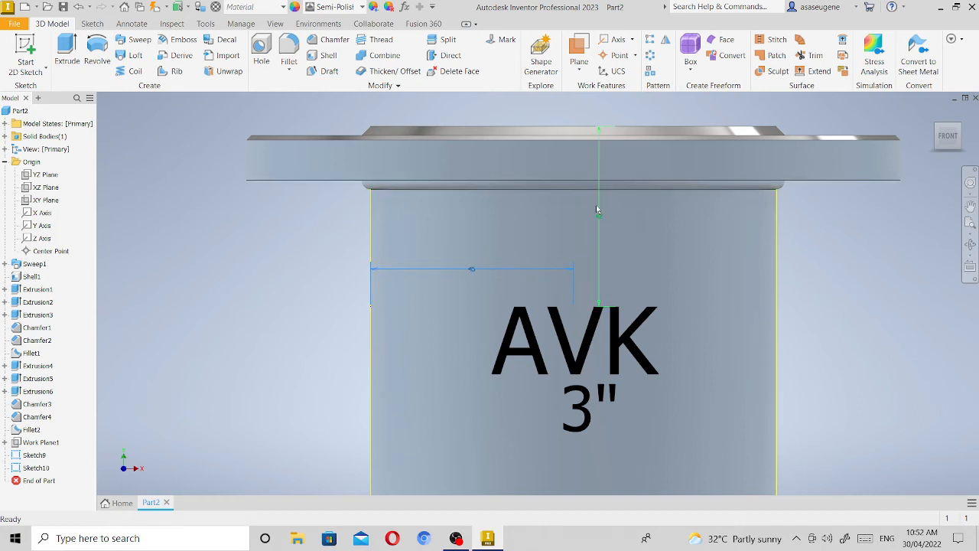
right_click(598, 208)
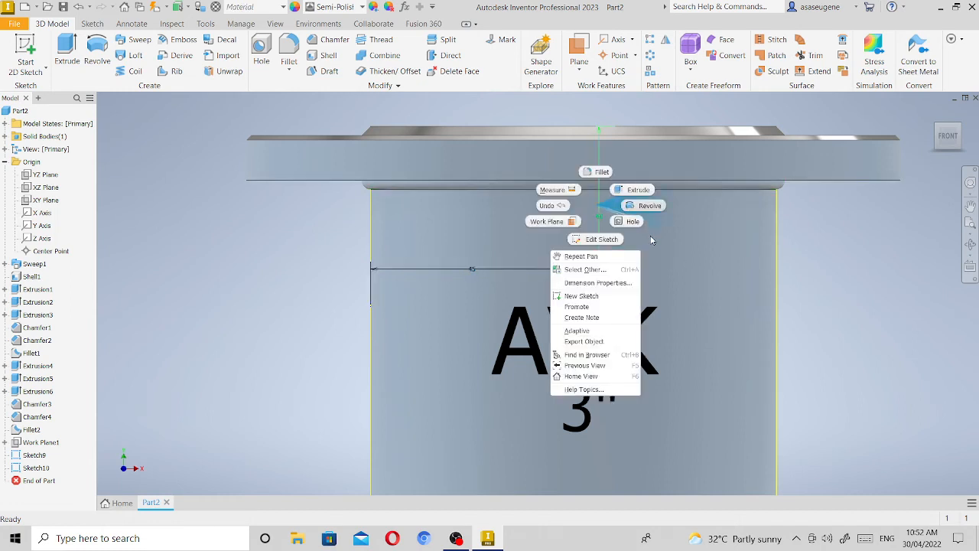
left_click(599, 238)
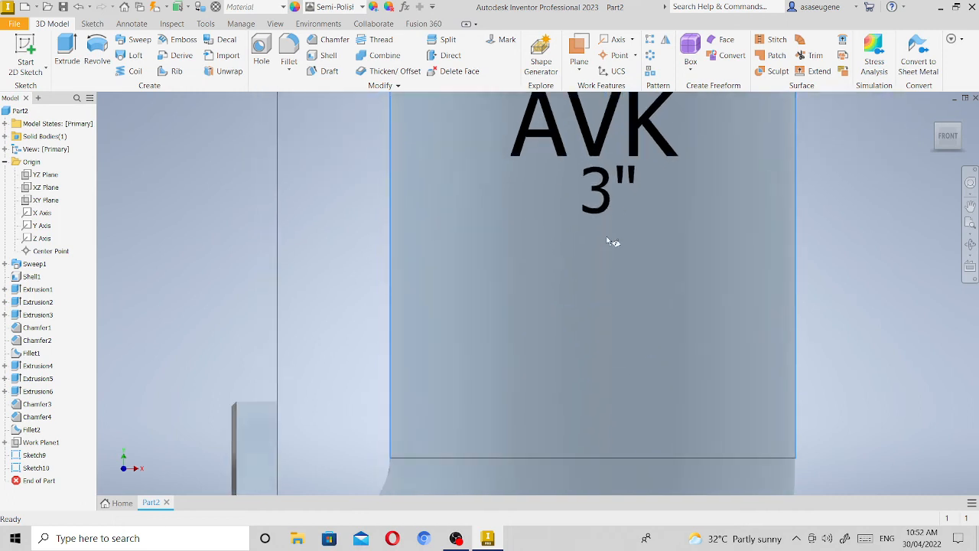
Delete the 40 mm and 45 mm guide dimensions above the AVK text and finish the sketch.
middle_click_drag(886, 212, 866, 382)
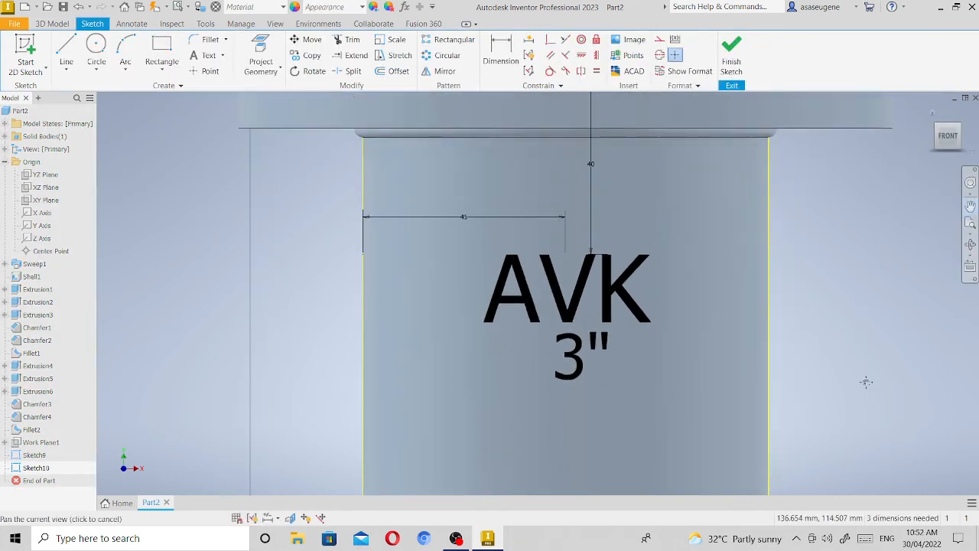
right_click(673, 185)
left_click(699, 185)
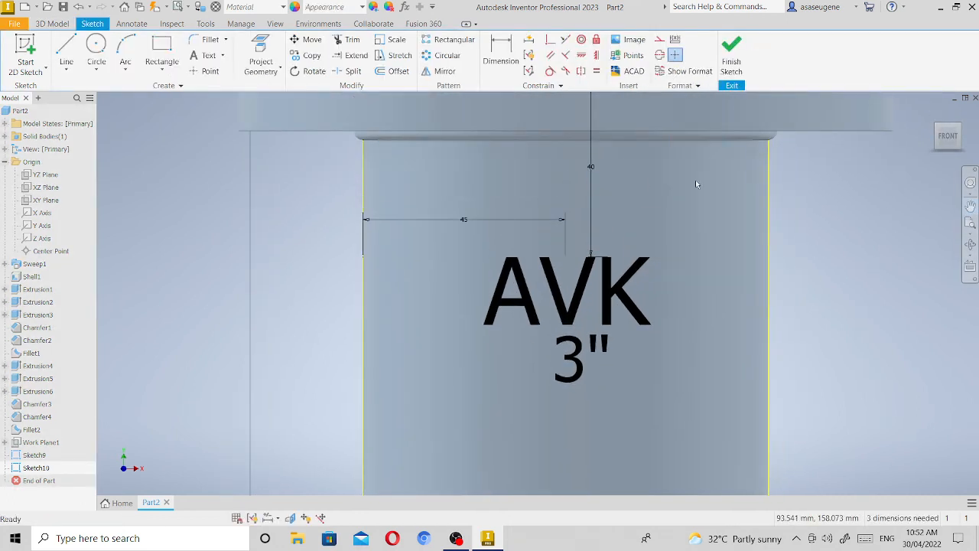
left_click(591, 166)
key("Delete")
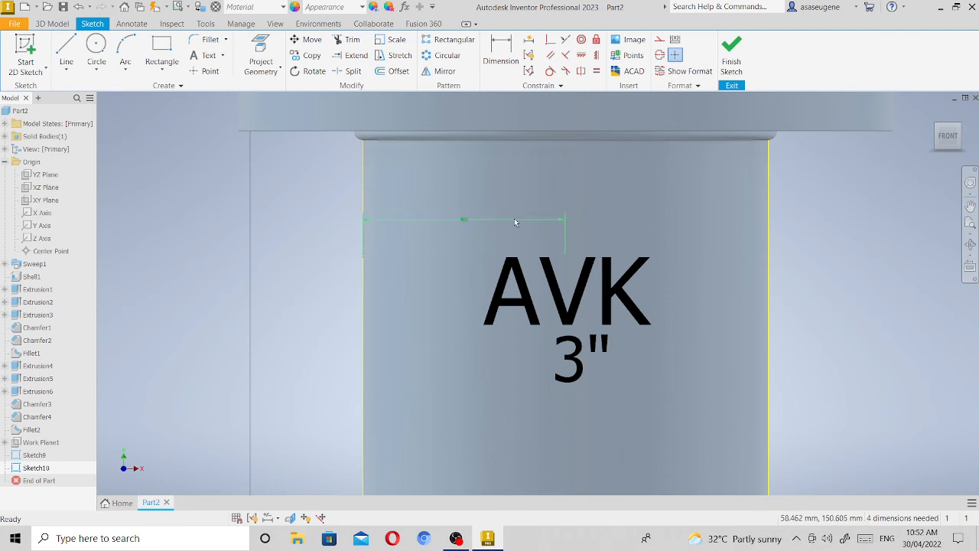
left_click(514, 219)
key("Delete")
left_click(729, 53)
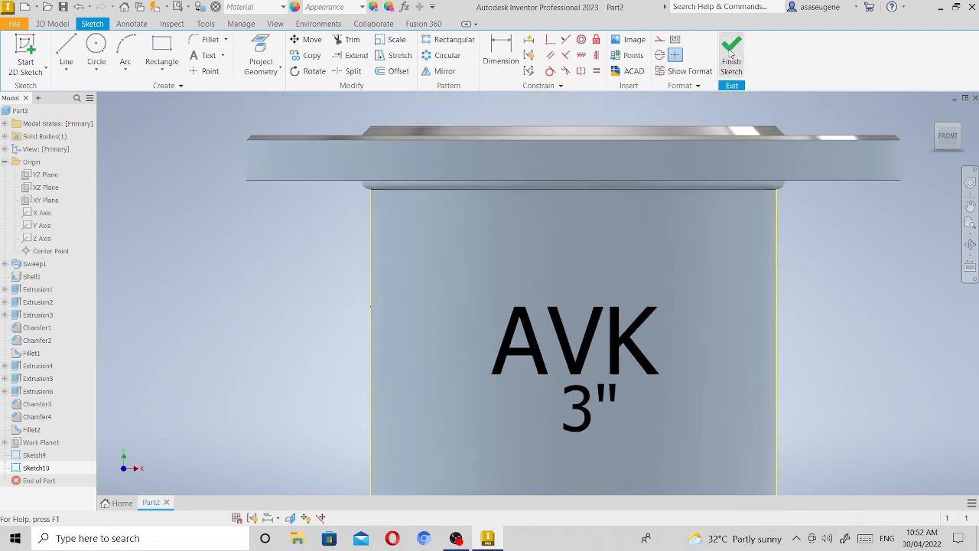
Start an Emboss engraved 1 mm from the face, with the AVK and 3" texts as profile and Wrap to Face enabled.
left_click(940, 135)
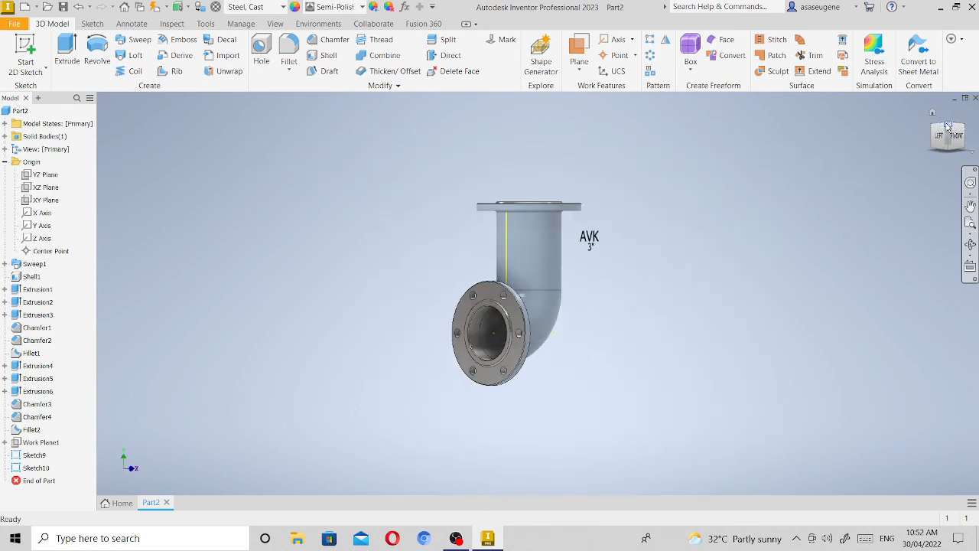
left_click(947, 125)
left_click(972, 222)
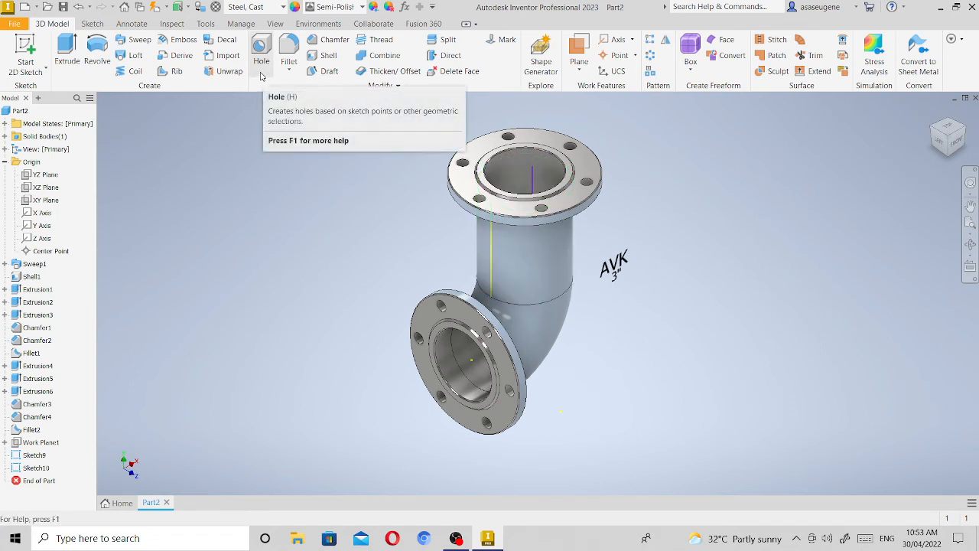
left_click(181, 40)
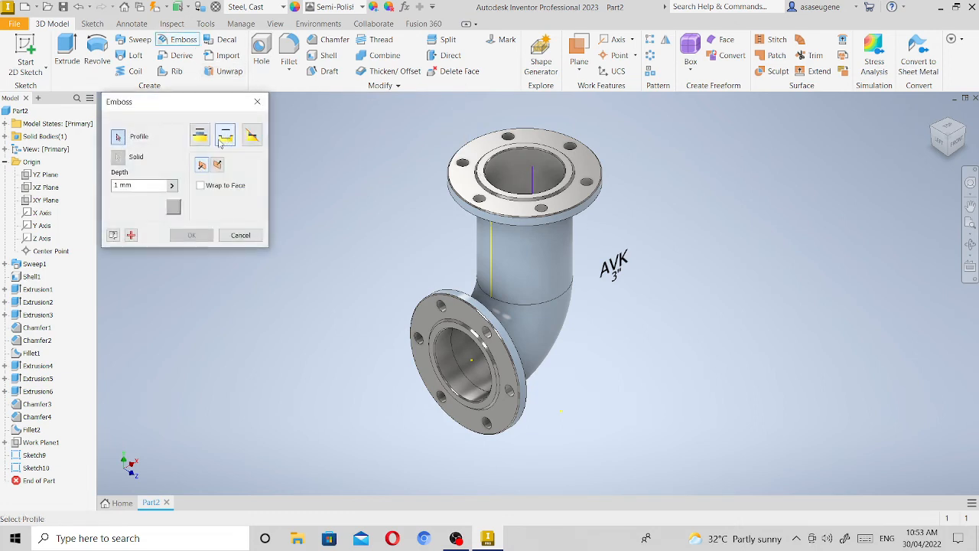
left_click(201, 186)
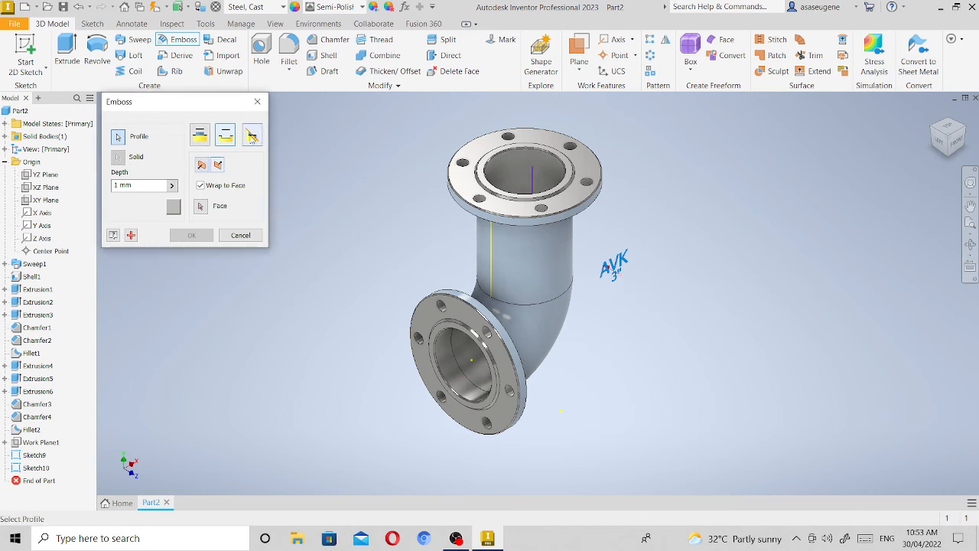
Set the engraving's appearance to Steel - Cast.
left_click(177, 209)
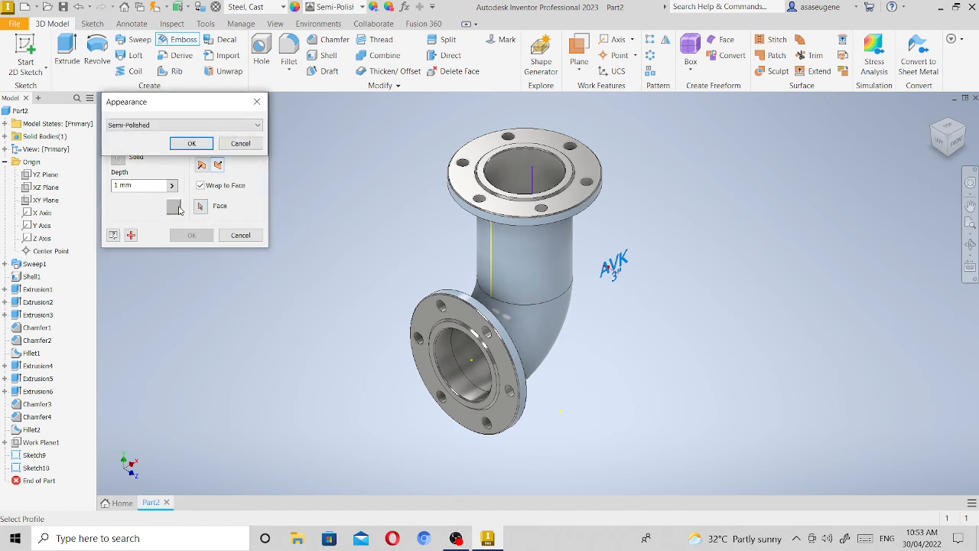
left_click(258, 125)
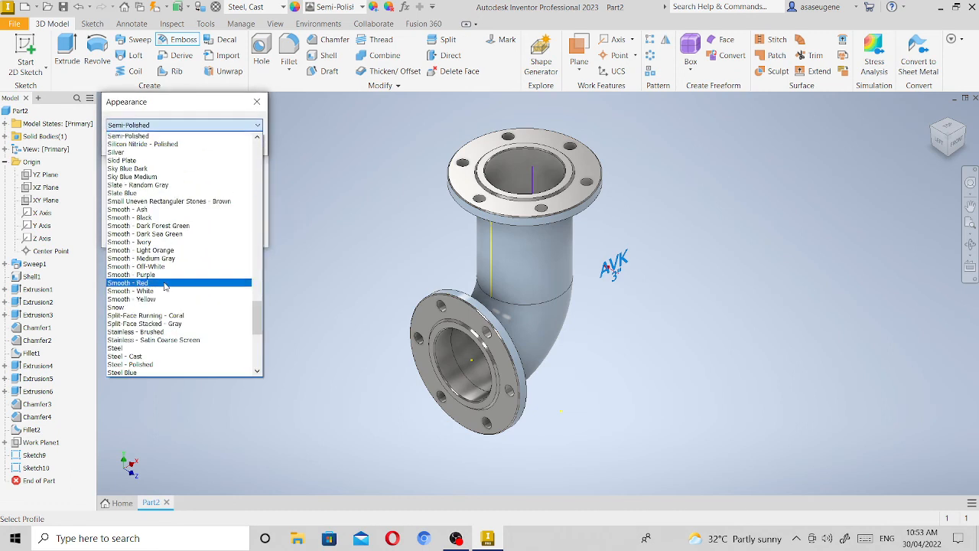
scroll(164, 284, "down", 4)
left_click(163, 262)
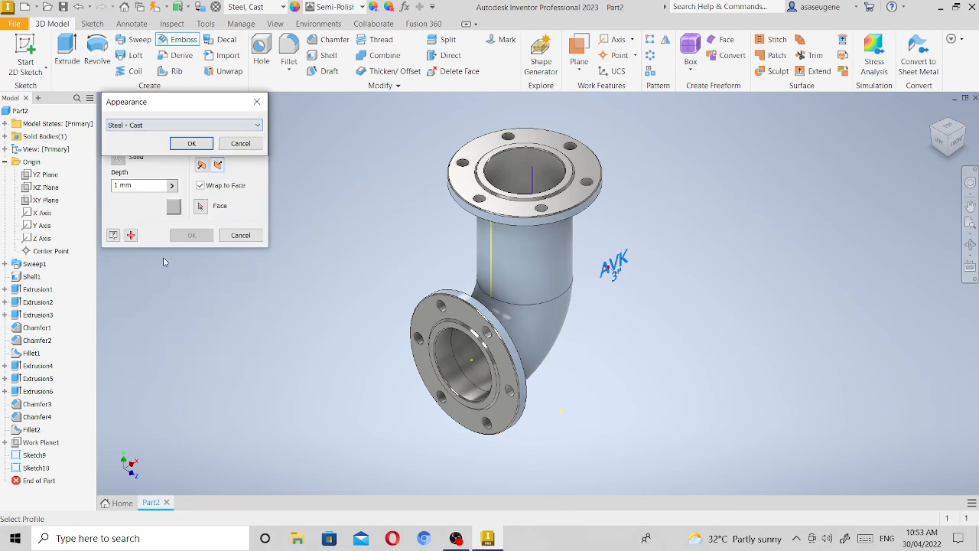
left_click(191, 144)
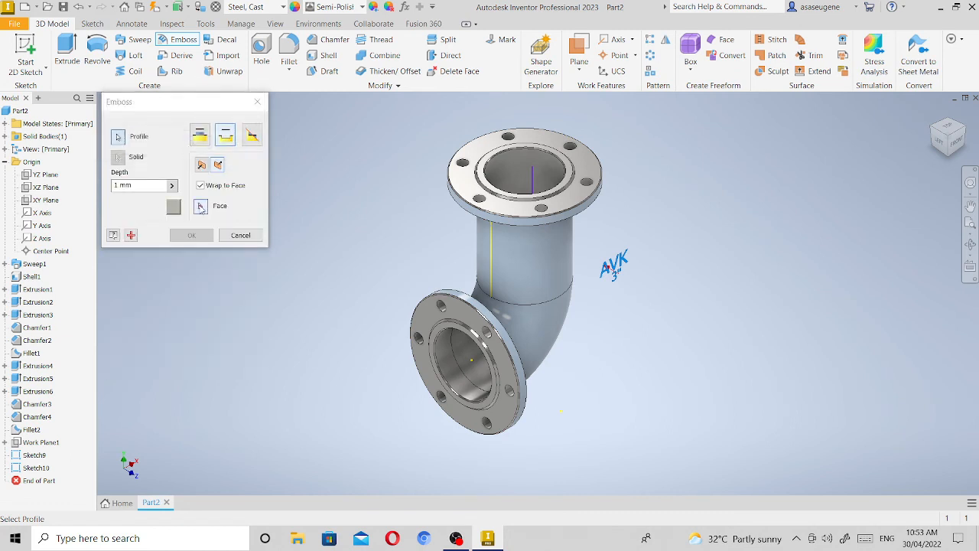
Wrap the engraving onto the vertical pipe's outer cylindrical face, direct it toward the pipe and complete the Emboss.
left_click(557, 259)
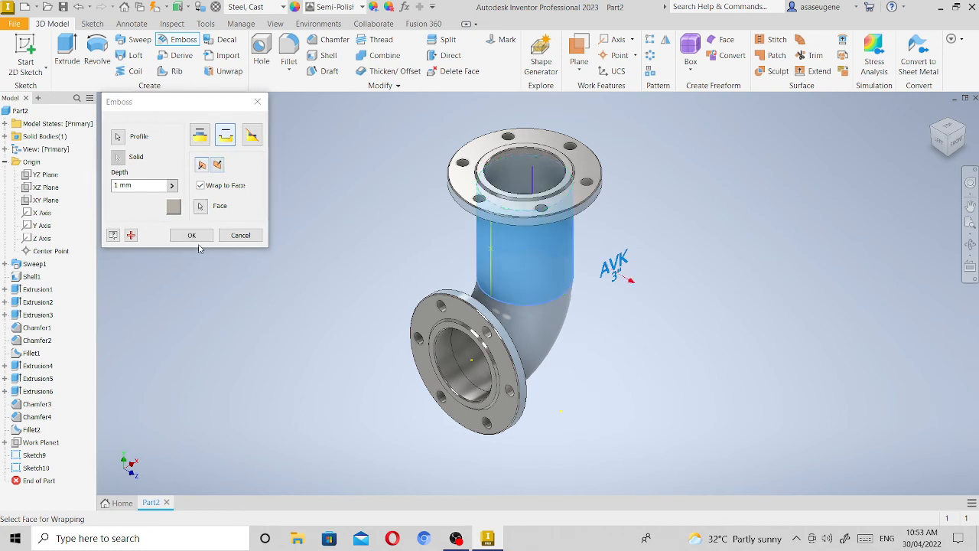
left_click(218, 165)
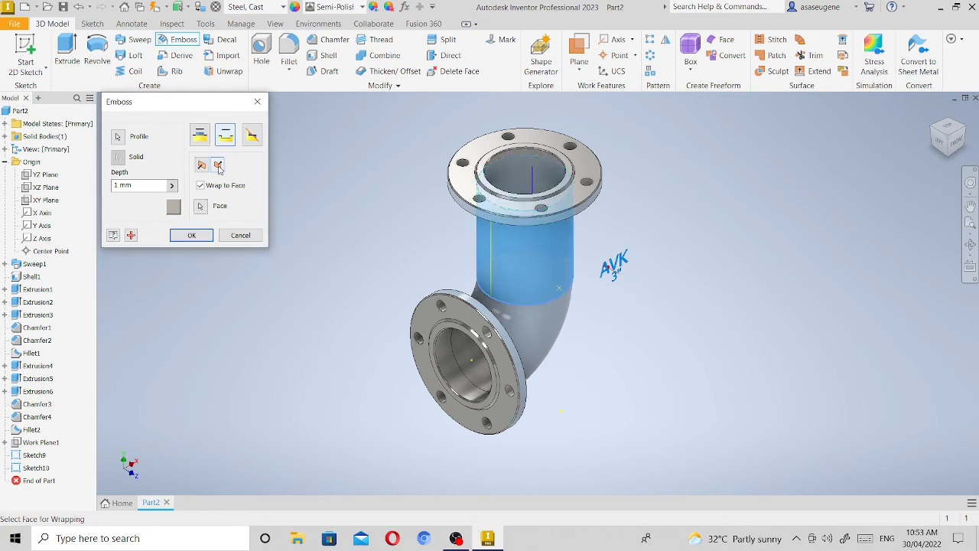
left_click(192, 235)
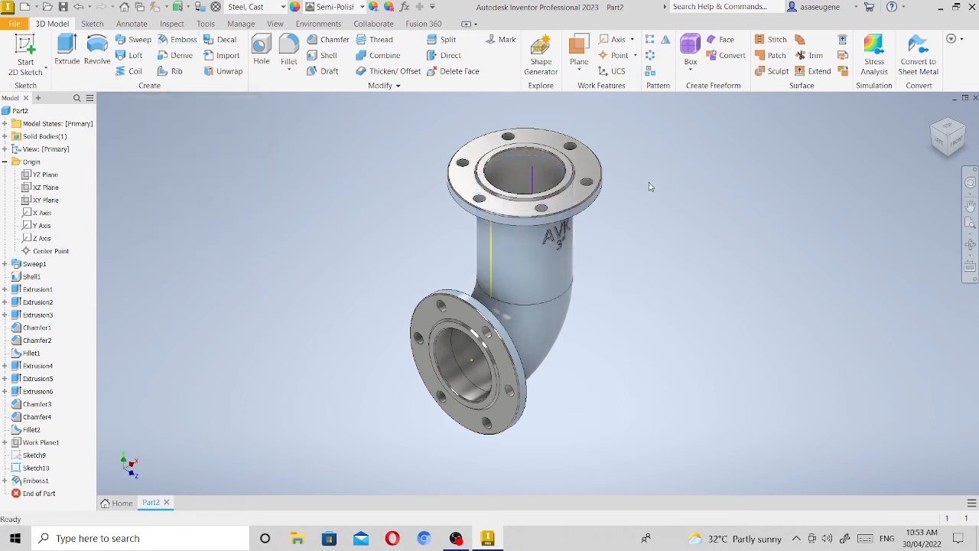
Reopen the sketch that holds the leftover lines on the vertical pipe, delete the line nearest the horizontal flange and finish the sketch.
left_click(492, 252)
right_click(492, 252)
left_click(494, 283)
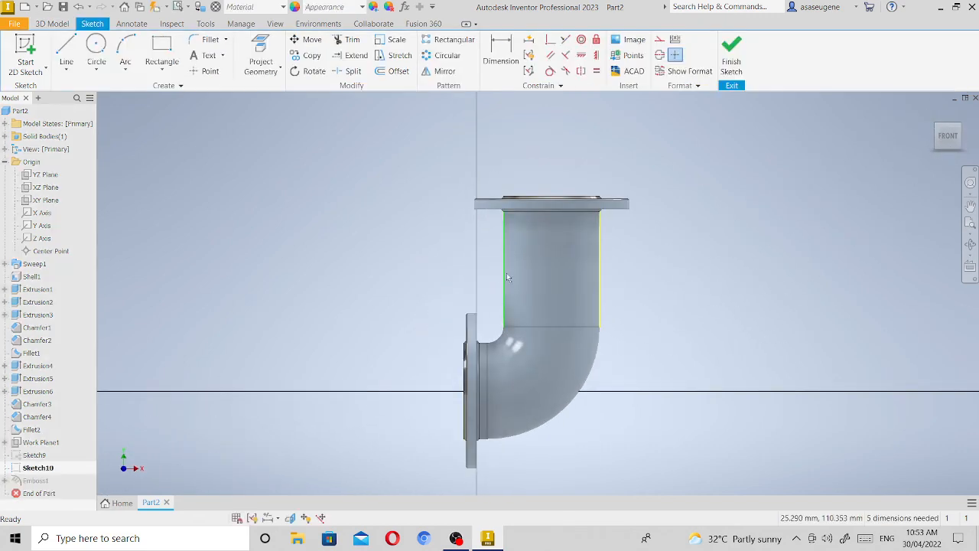
left_click(940, 136)
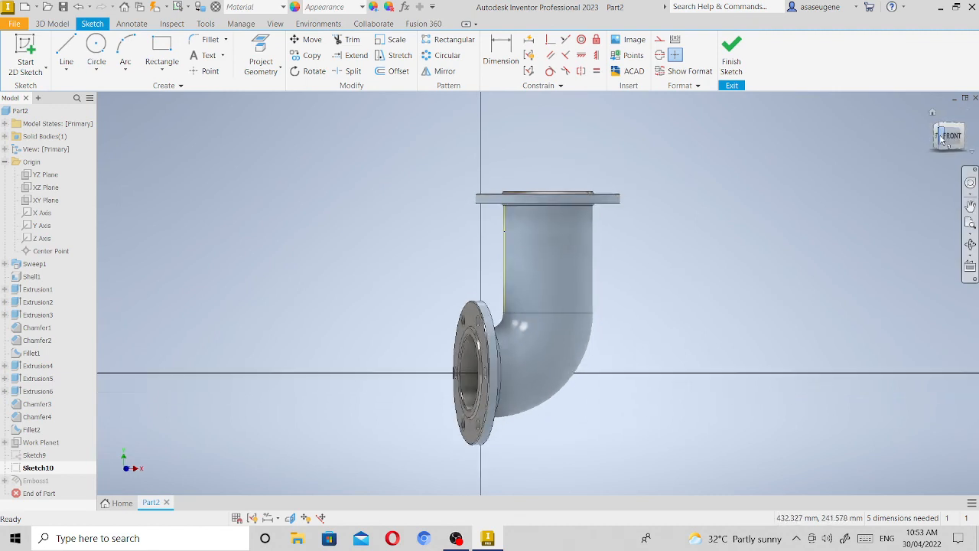
left_click(948, 128)
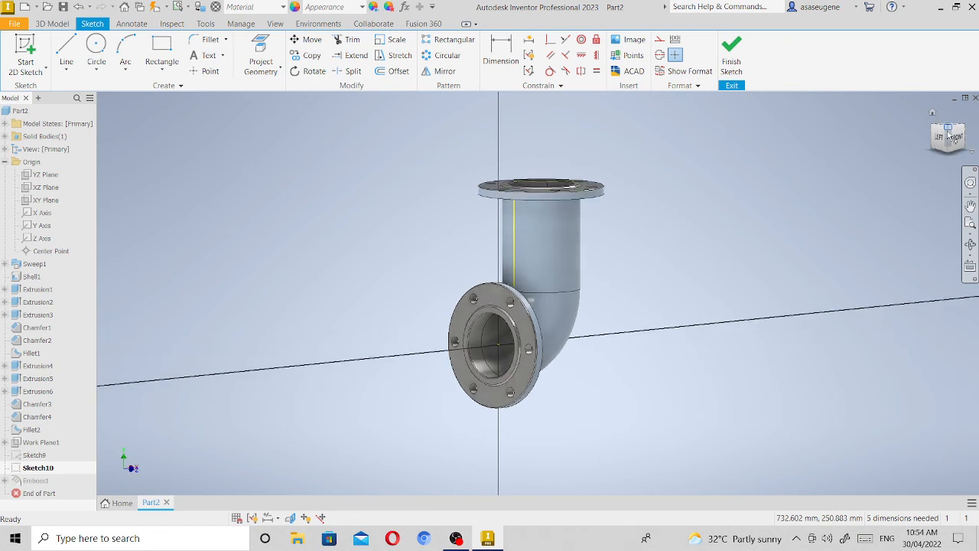
left_click(513, 264)
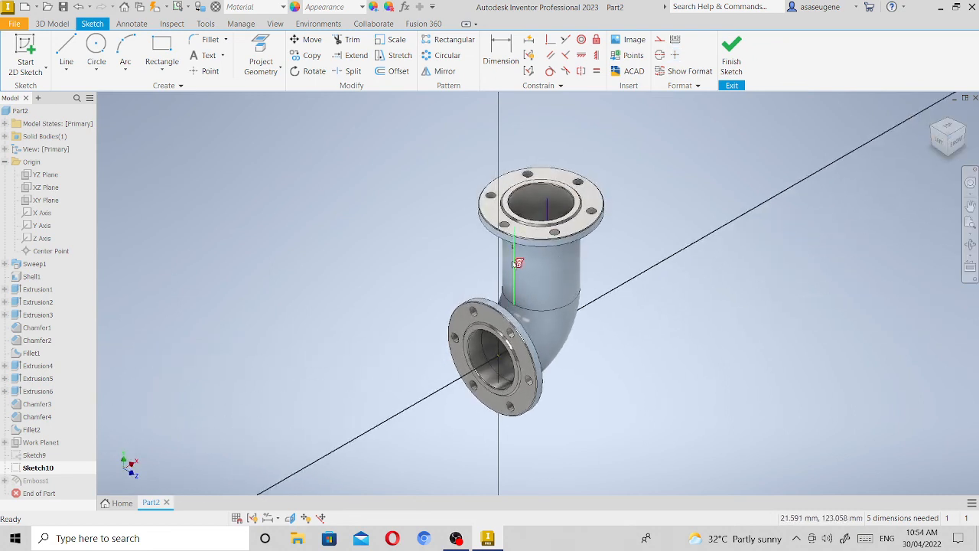
key("Delete")
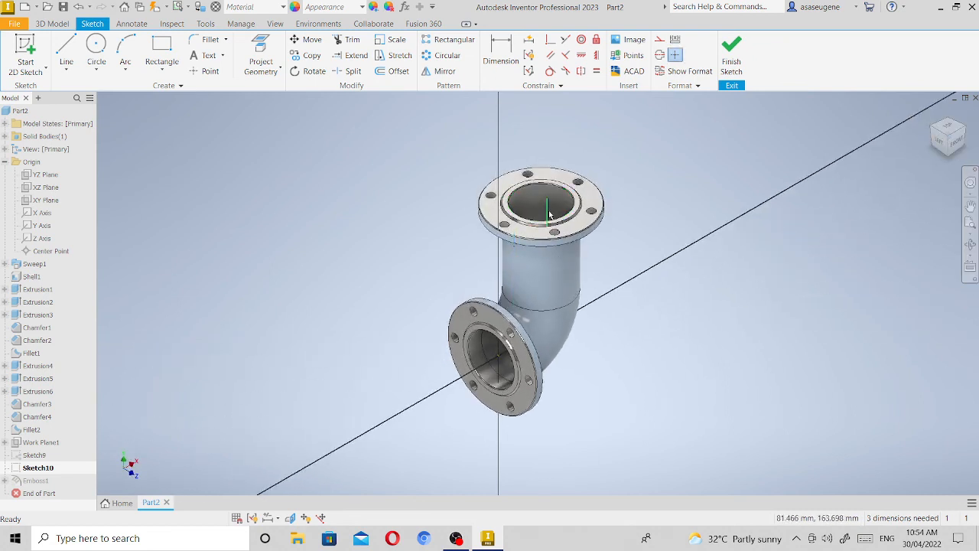
left_click(732, 52)
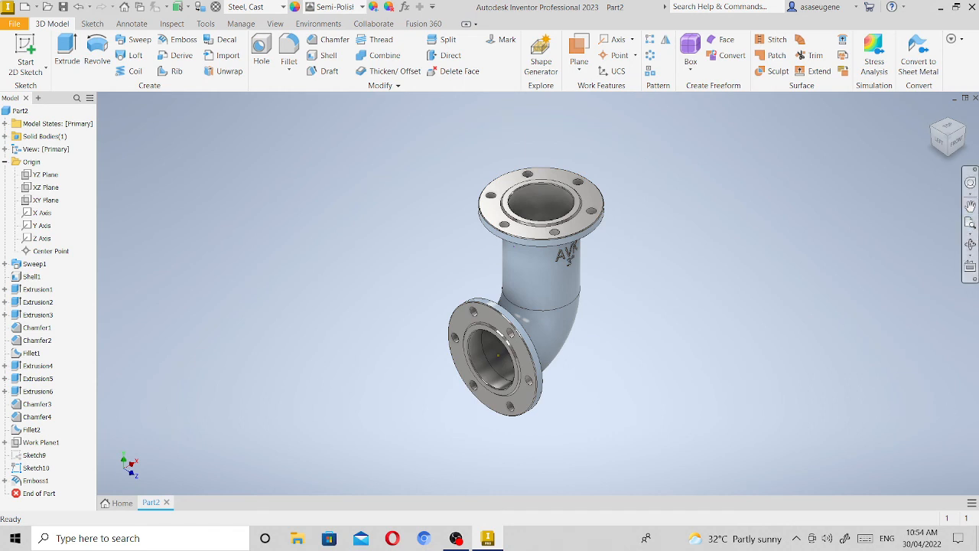
Examine the elbow from the front, back and underside for remaining sketch lines.
left_click(969, 246)
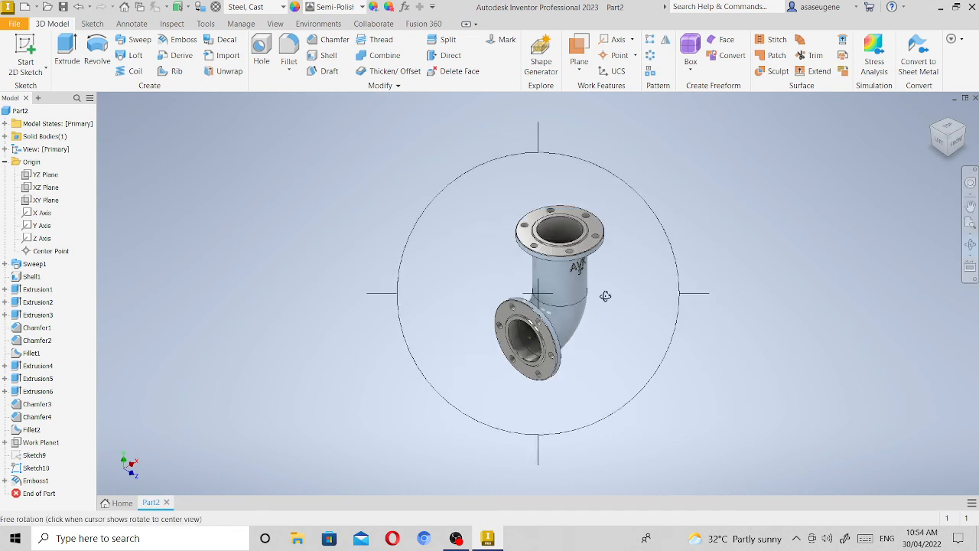
left_click_drag(605, 297, 586, 331)
scroll(586, 335, "up", 1)
scroll(586, 335, "down", 2)
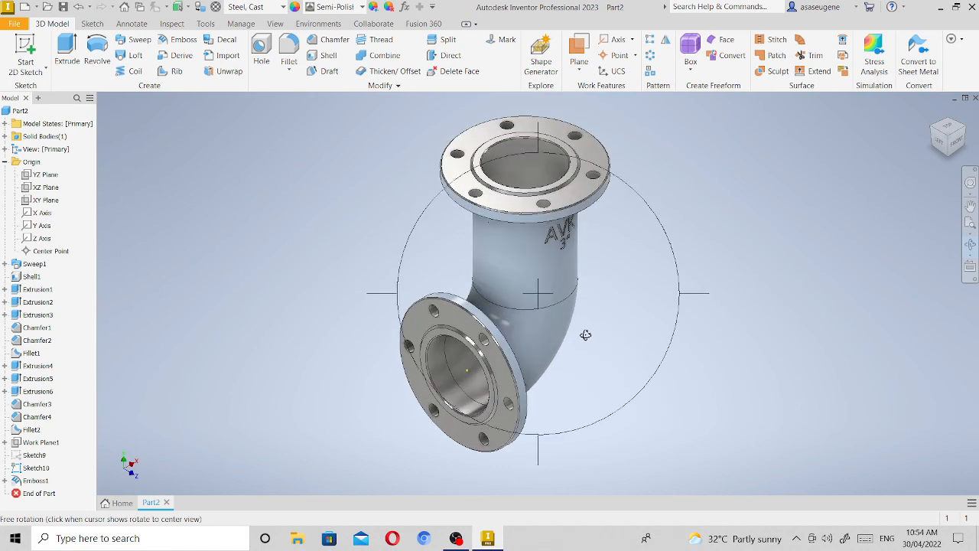
scroll(585, 335, "up", 2)
scroll(563, 335, "down", 6)
scroll(533, 336, "down", 2)
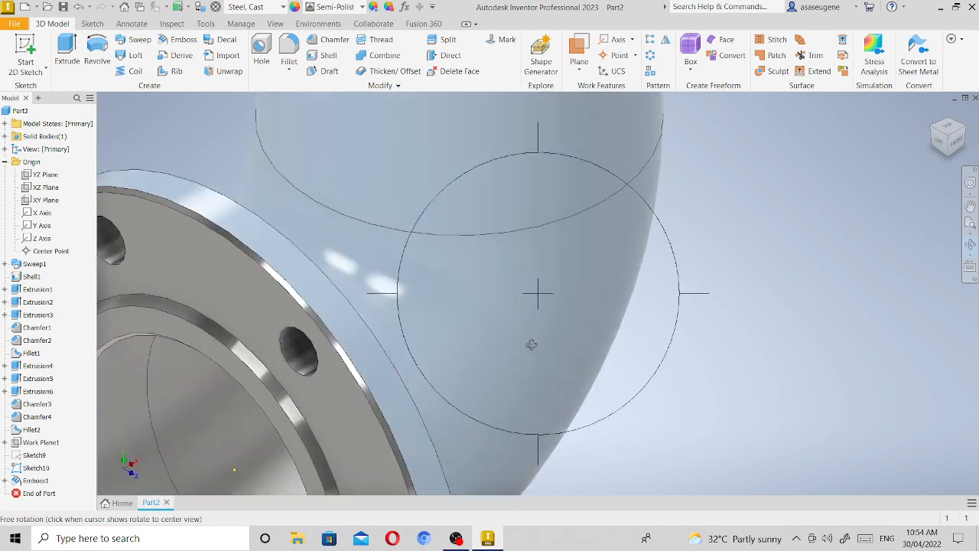
scroll(530, 337, "up", 6)
left_click_drag(535, 339, 526, 287)
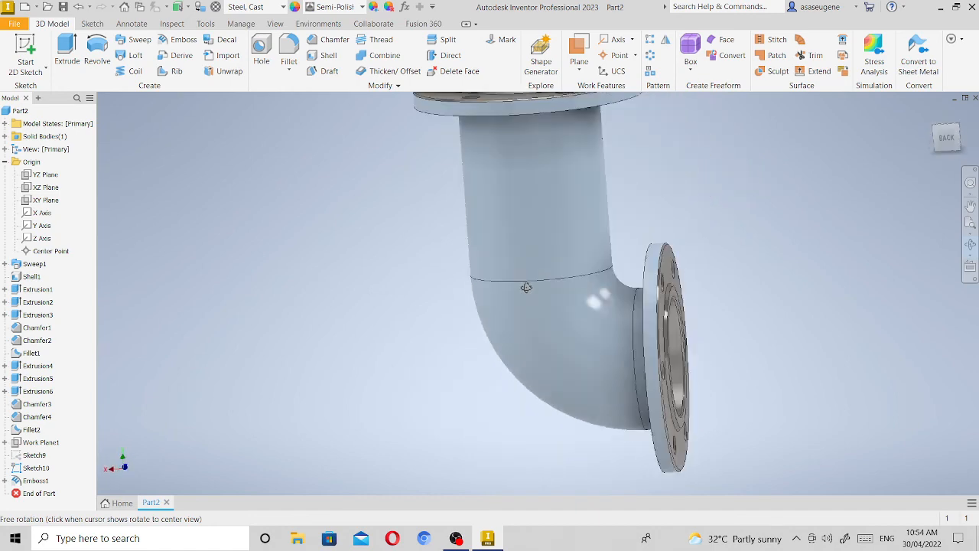
left_click_drag(430, 306, 499, 346)
right_click(499, 335)
left_click(537, 332)
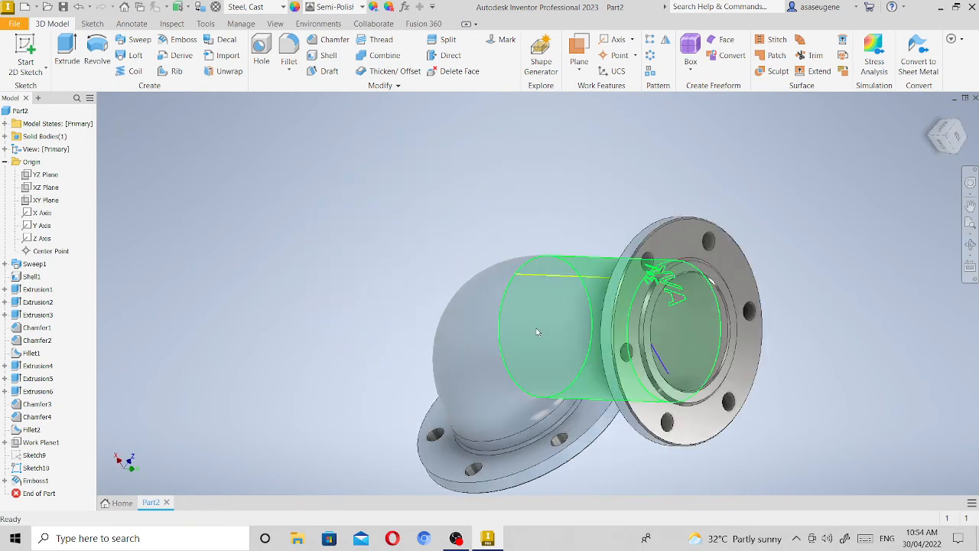
Edit the same sketch again, delete the remaining line along the outer side of the vertical pipe and finish the sketch.
left_click(567, 279)
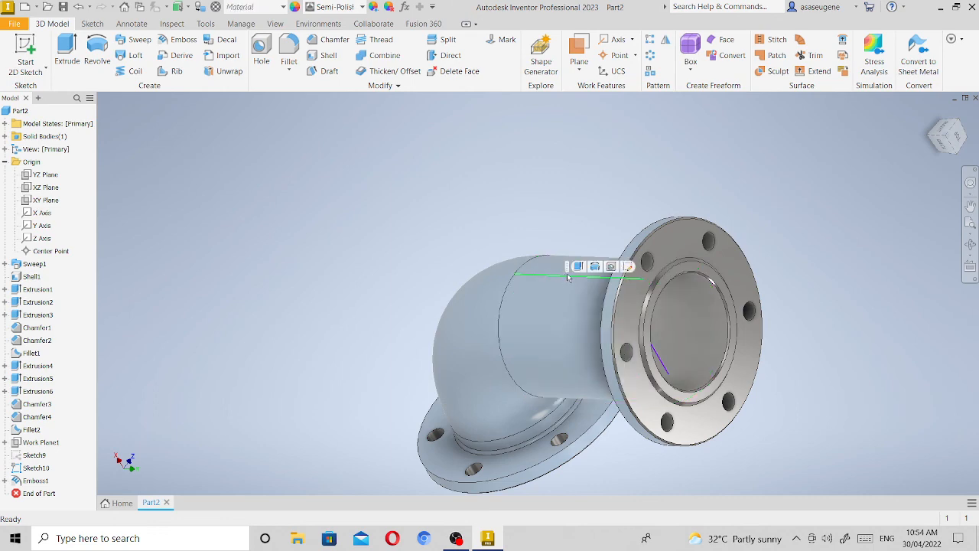
left_click(627, 266)
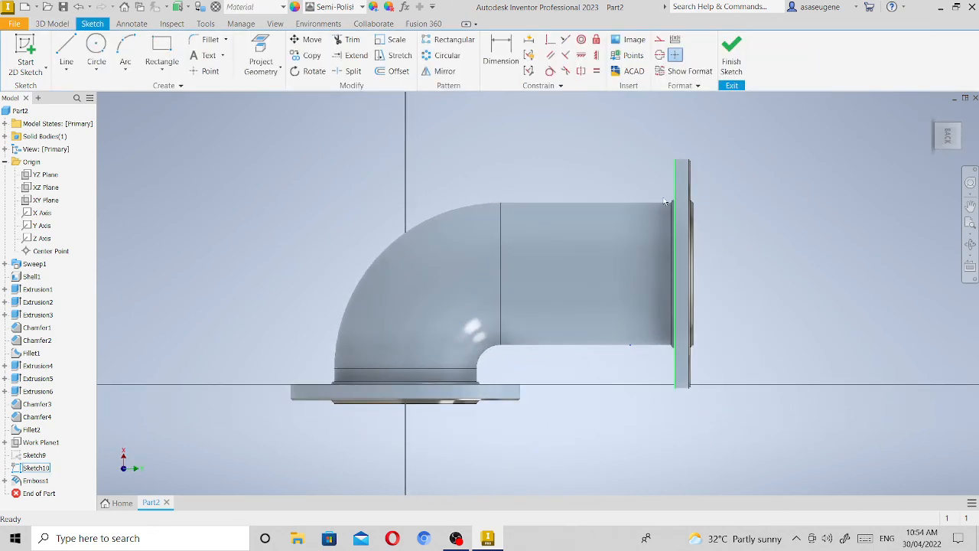
left_click(620, 204)
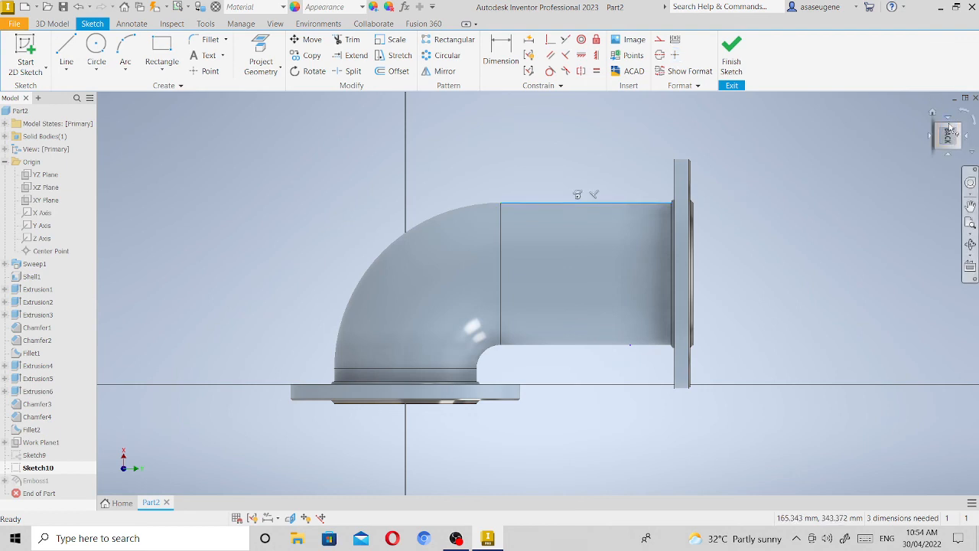
key("End")
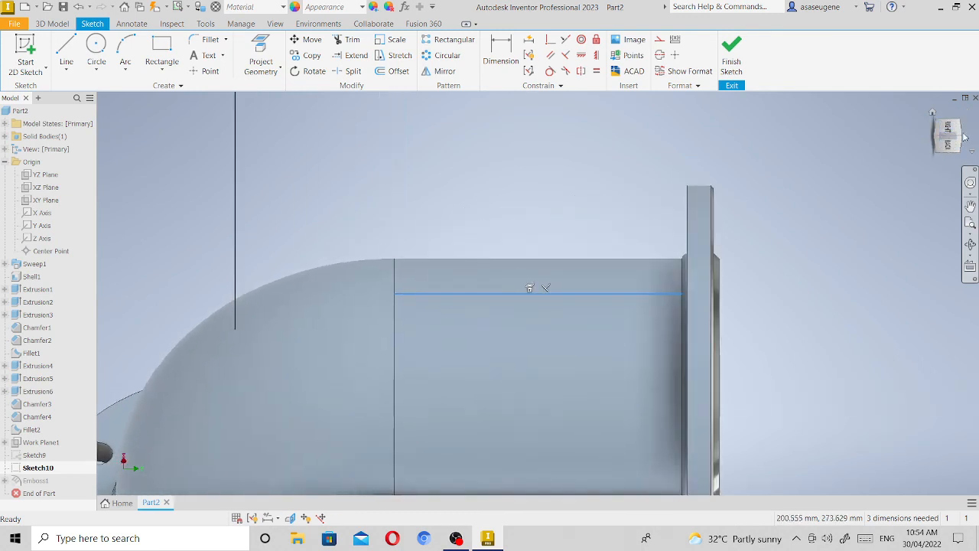
left_click(970, 223)
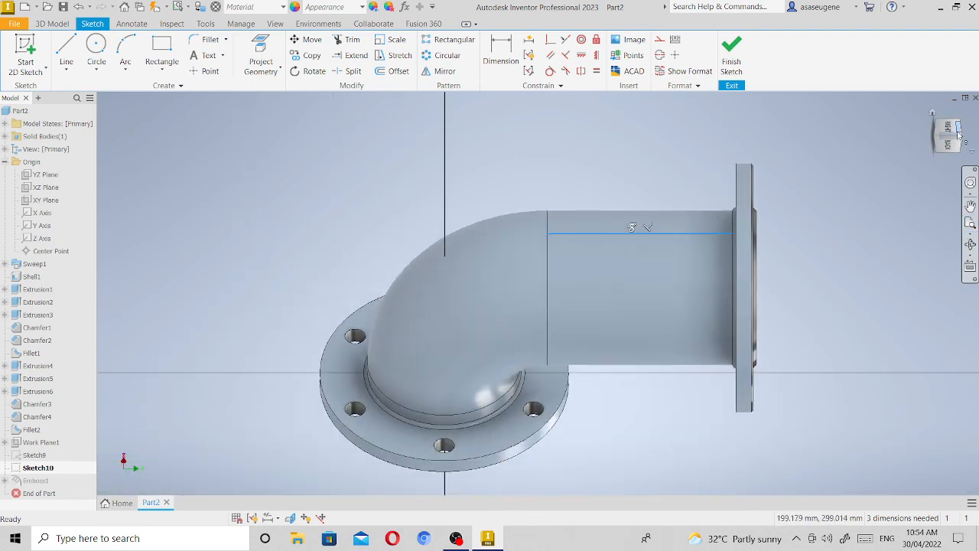
left_click(961, 139)
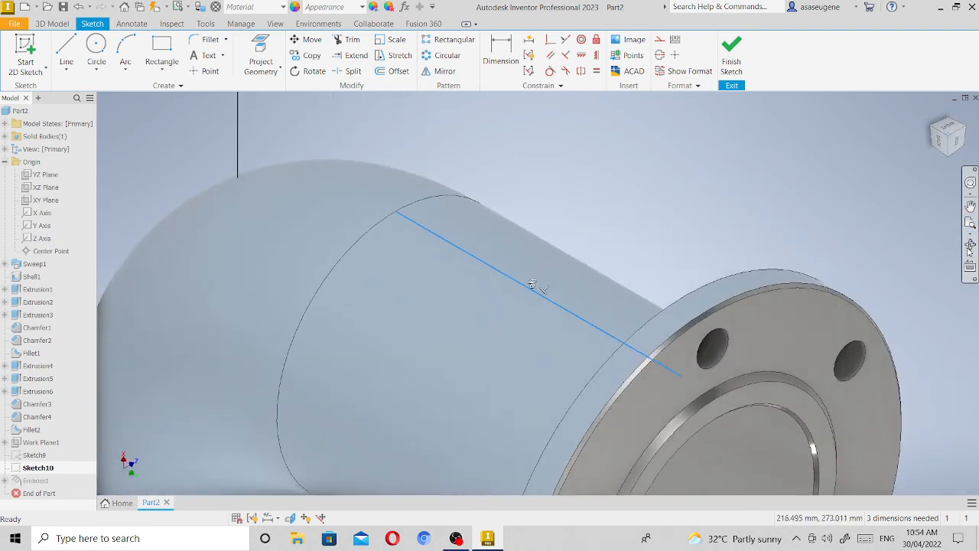
left_click(971, 223)
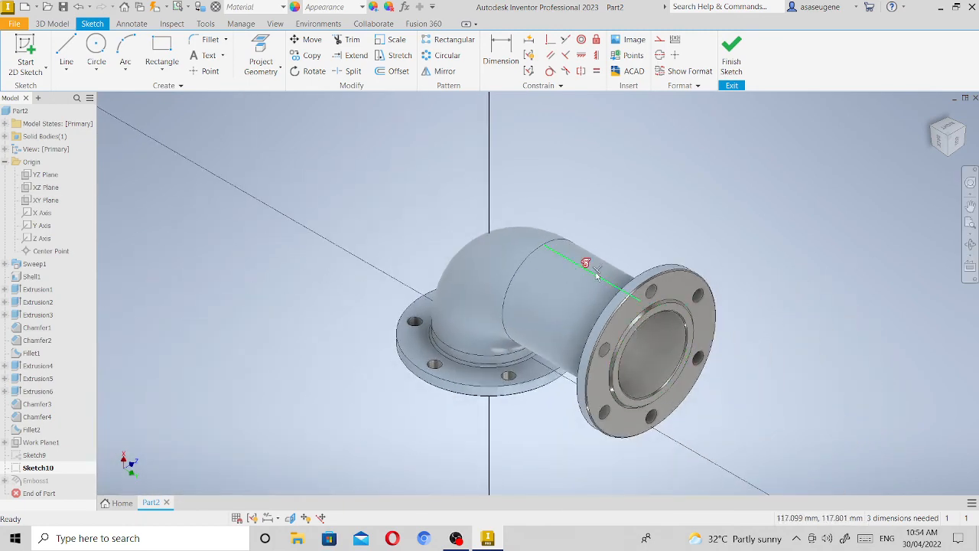
key("Delete")
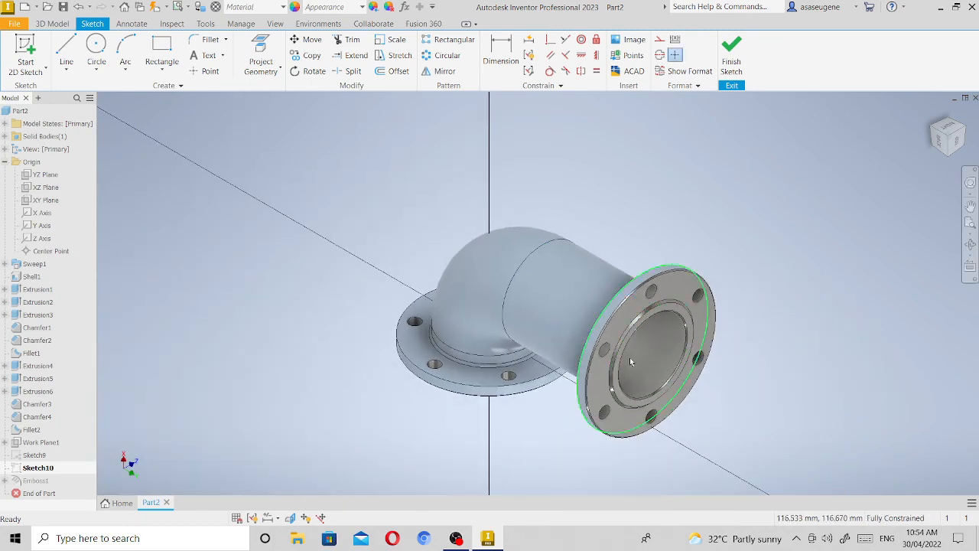
left_click(971, 246)
left_click_drag(650, 318, 628, 299)
right_click(628, 299)
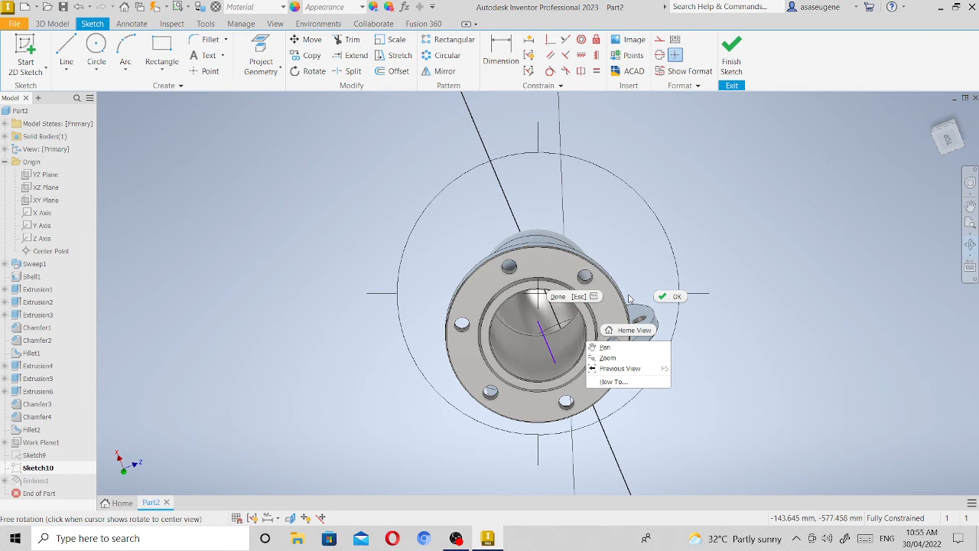
left_click(680, 300)
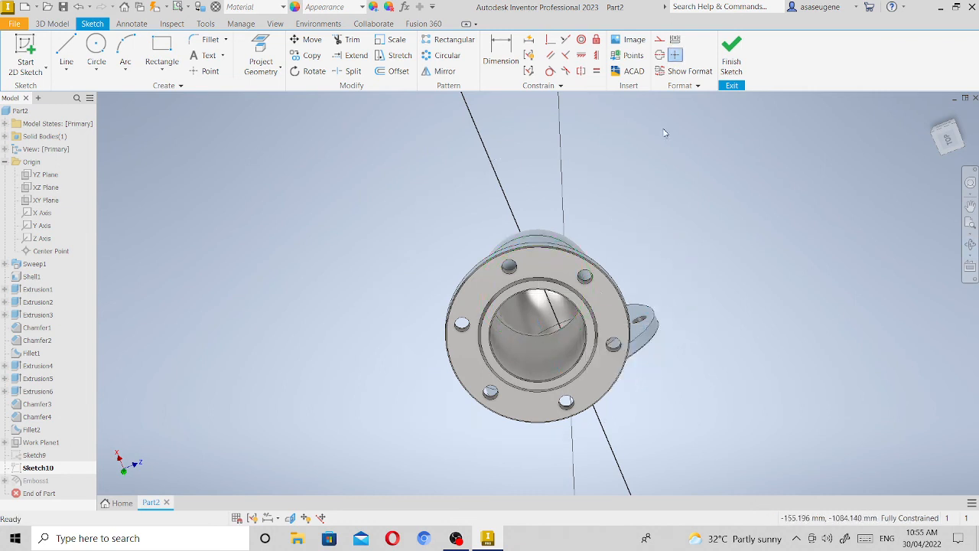
left_click(732, 57)
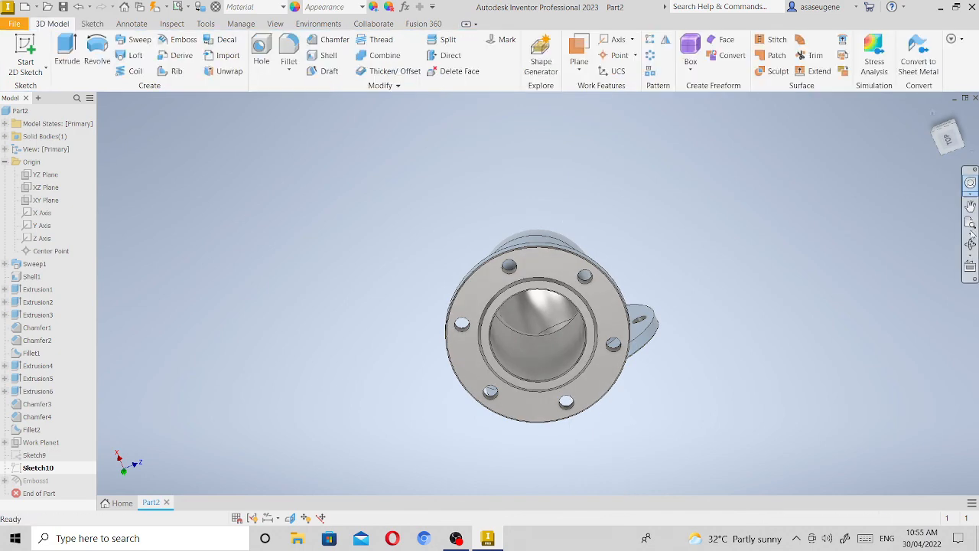
Inspect the cleaned-up elbow from all sides, including the engraved AVK and 3" texts on the vertical pipe.
key("F4")
left_click_drag(498, 388, 629, 441)
left_click_drag(545, 363, 549, 327)
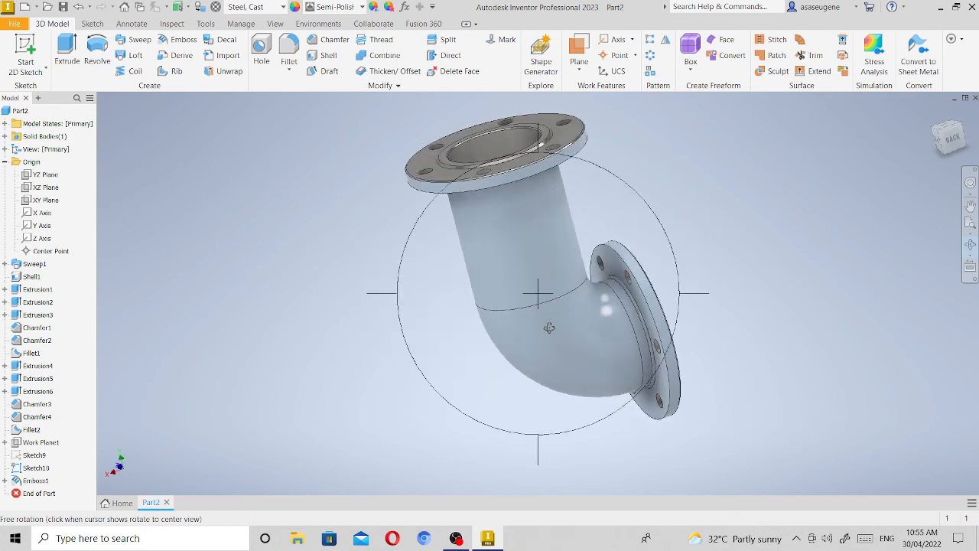
left_click_drag(626, 337, 659, 292)
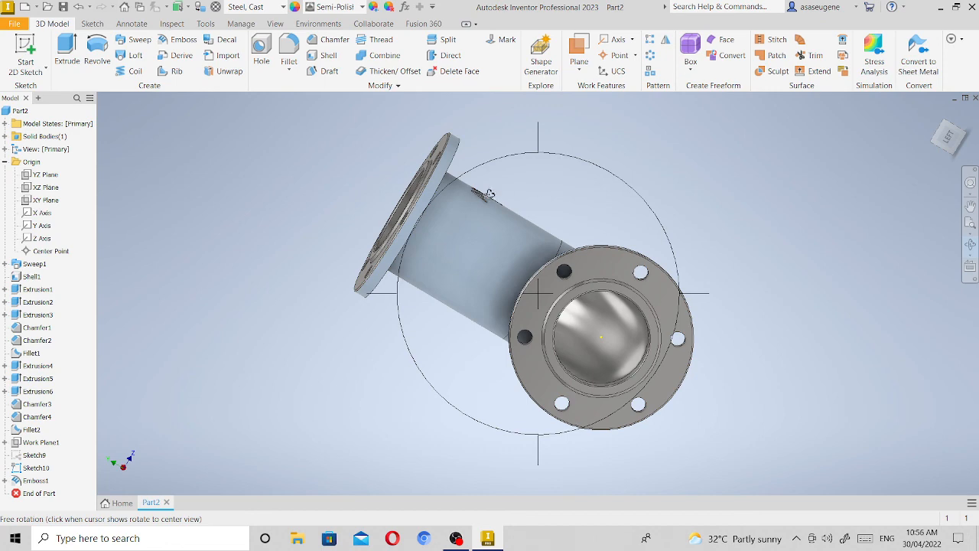
left_click_drag(508, 227, 448, 156)
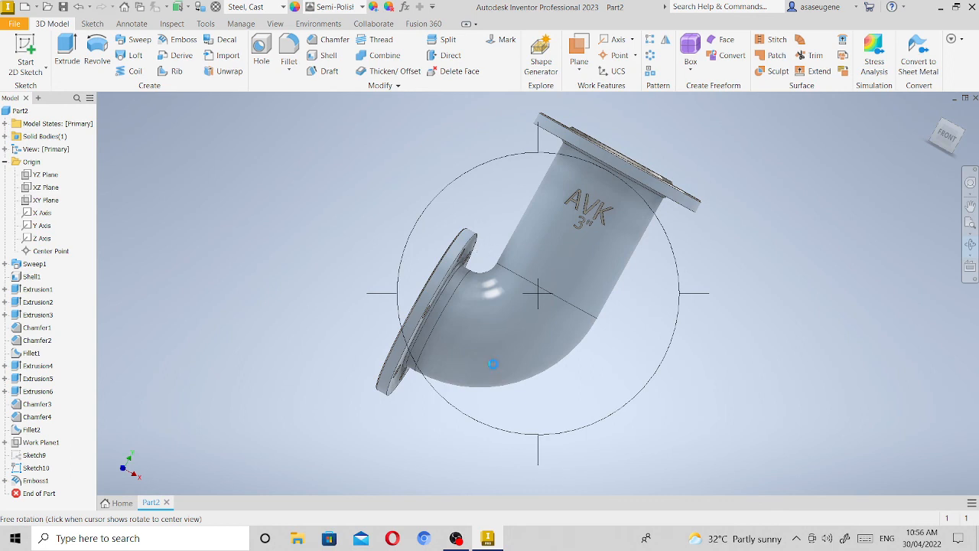
Save the part in the Documents folder as "ACTIVITY 2 FINAL - " followed by the author's surname.
key("ctrl+s")
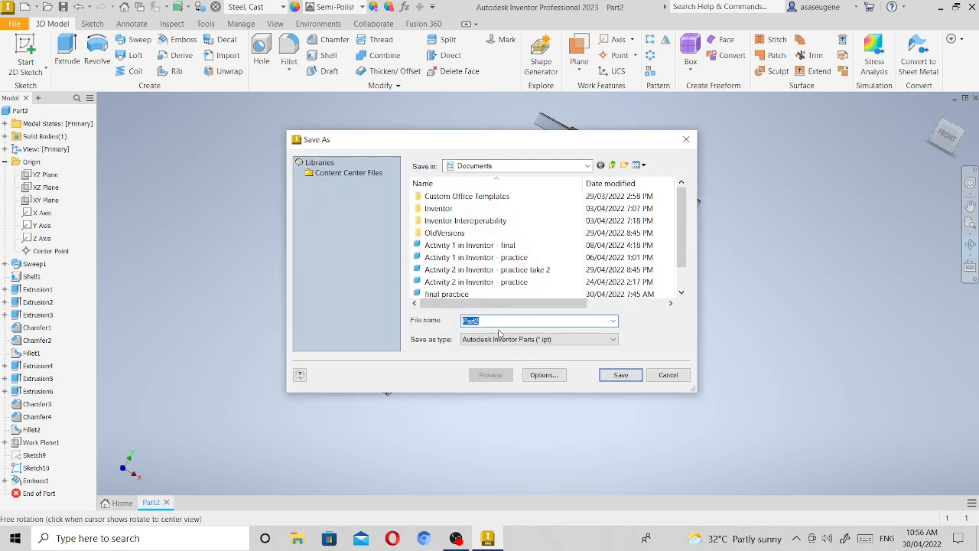
type("ACTIVITY")
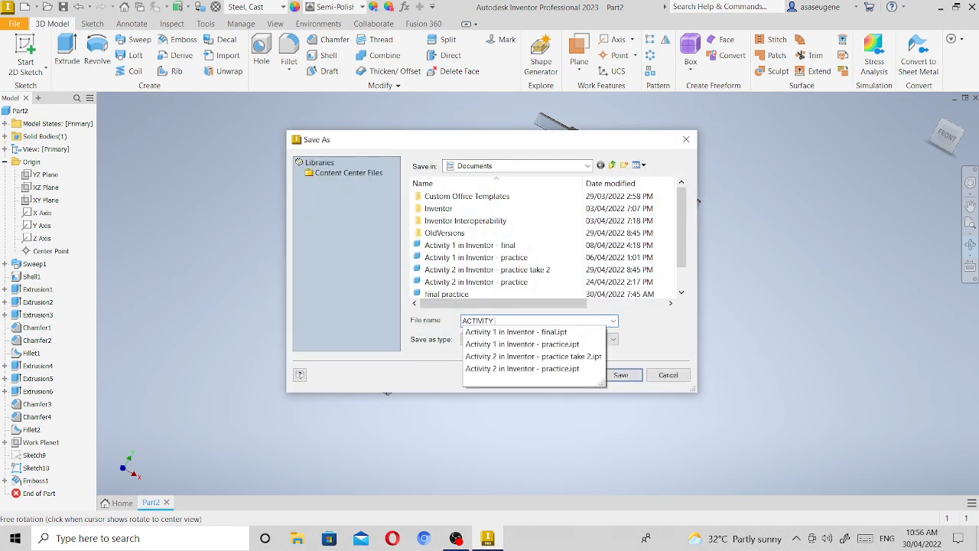
type(" 2")
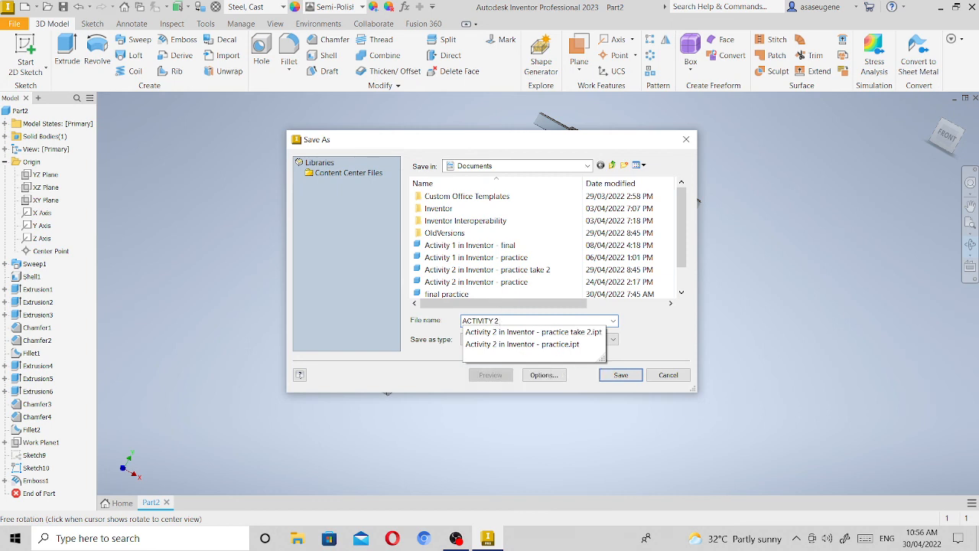
type(" FINA")
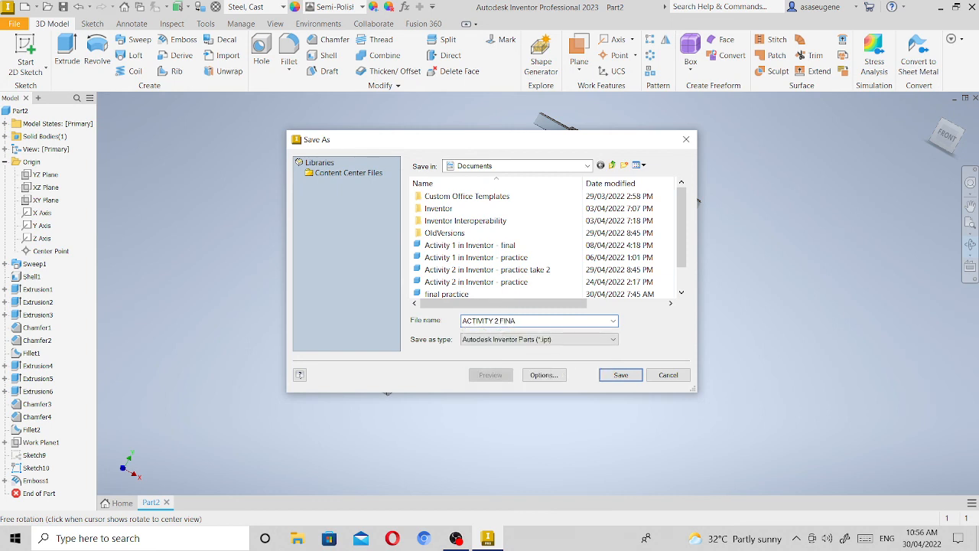
type("L - ASAS")
left_click(628, 375)
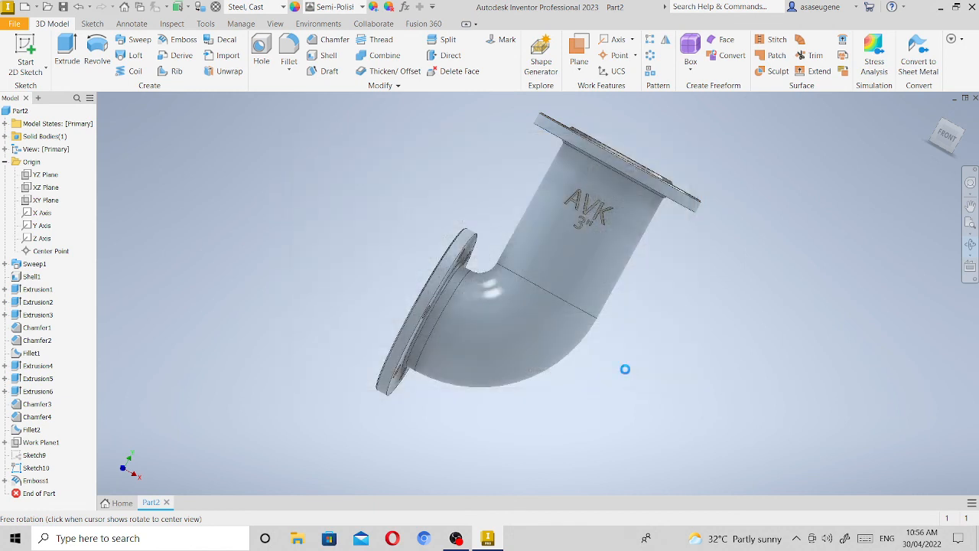
key("alt+Tab")
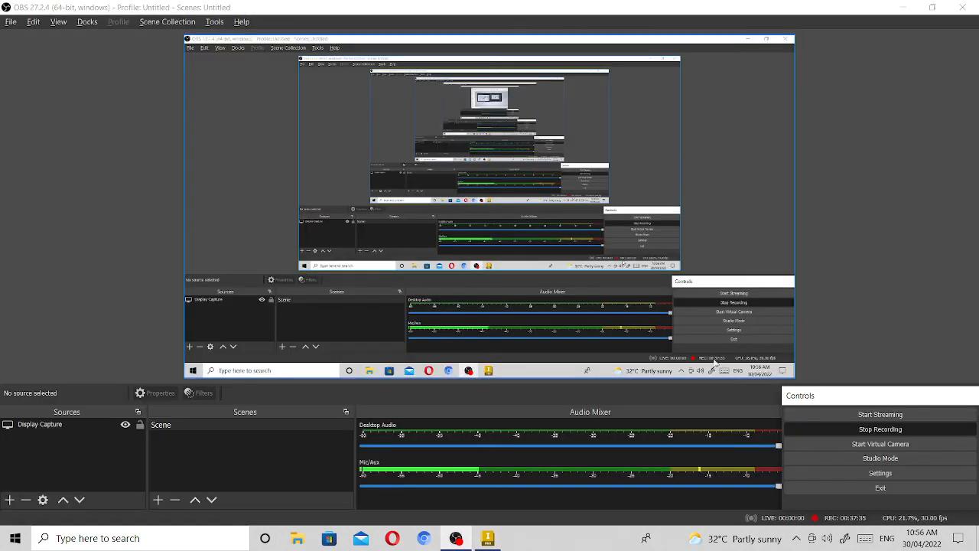